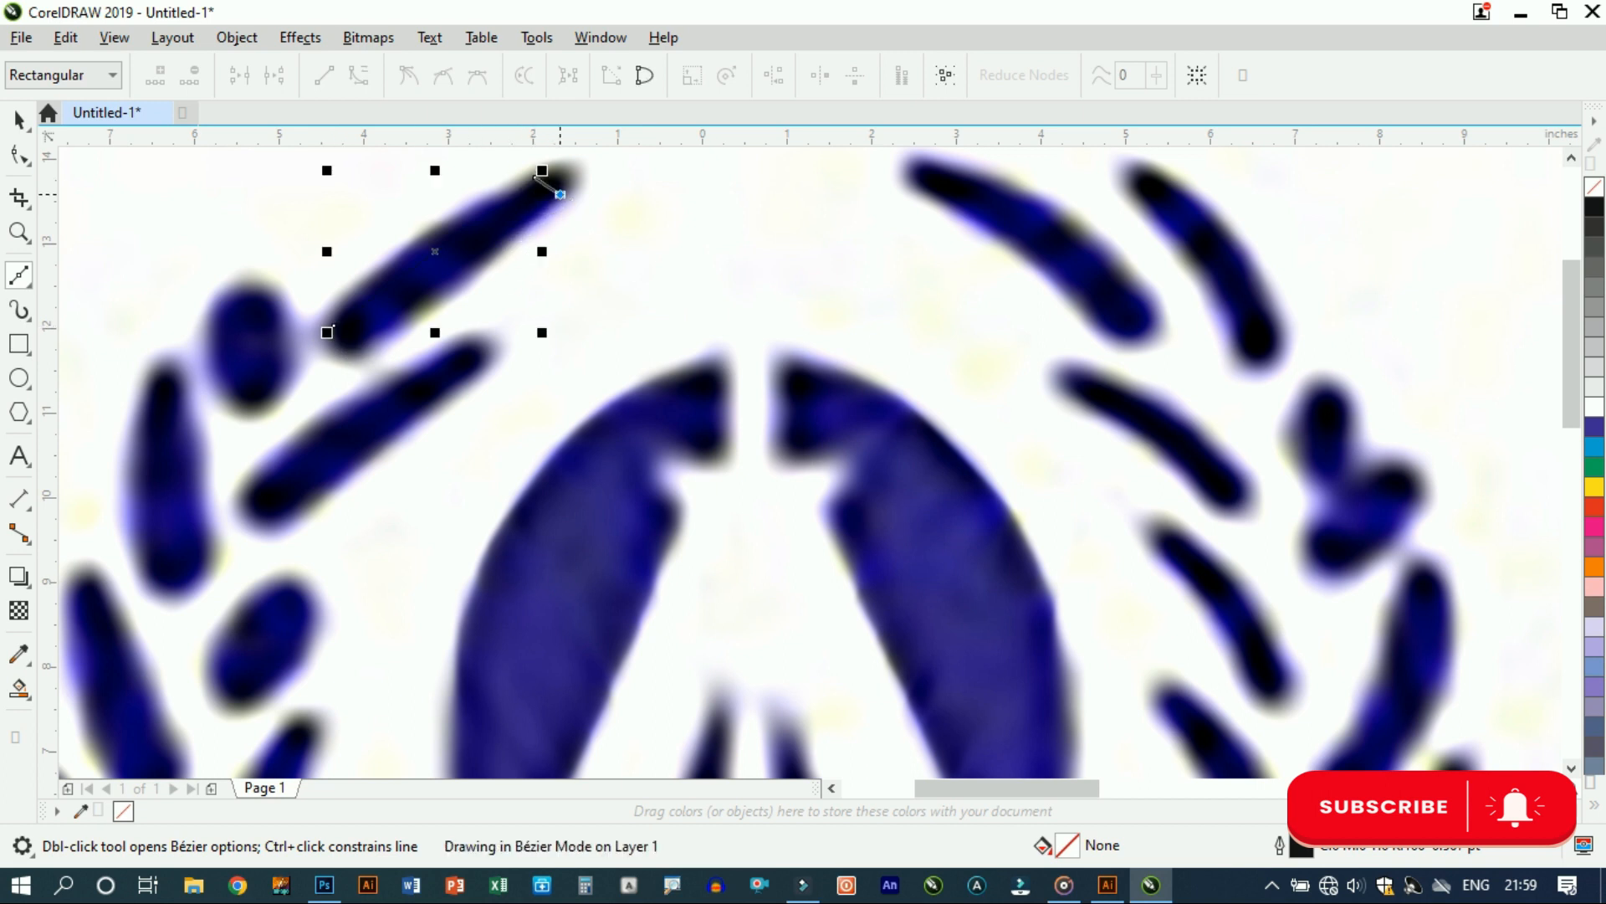
Step: Close the four-cornered Bézier outline around the upper-left diagonal wreath leaf by placing its two remaining corners at the leaf's lower end
scroll(358, 350, "up", 1)
left_click(372, 341)
left_click(312, 306)
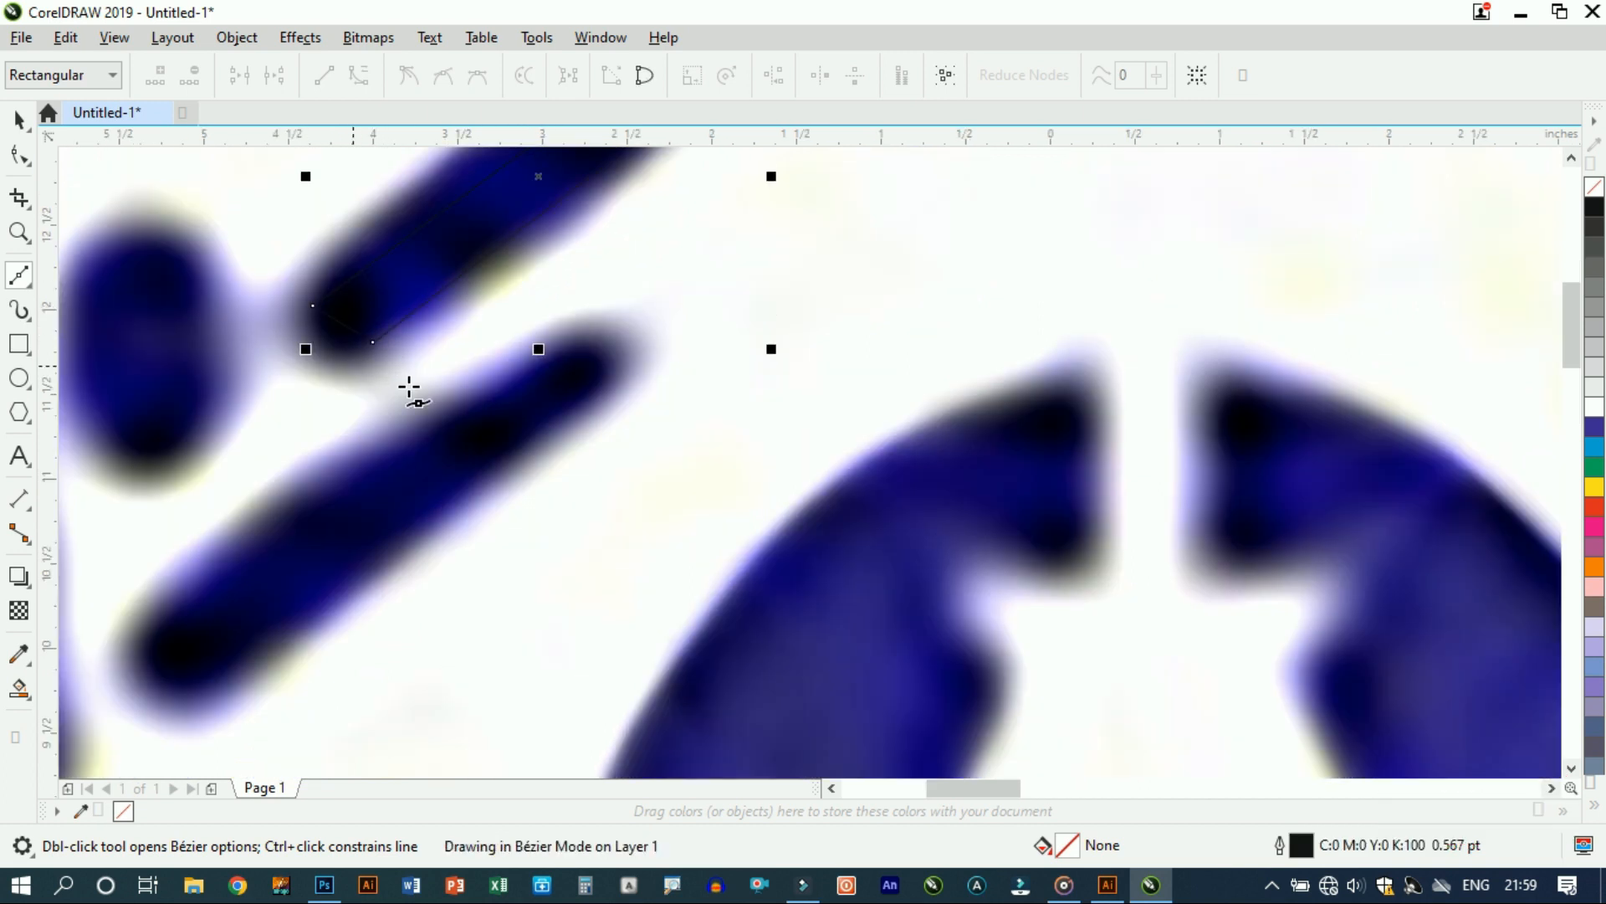
scroll(409, 387, "down", 2)
scroll(424, 401, "up", 2)
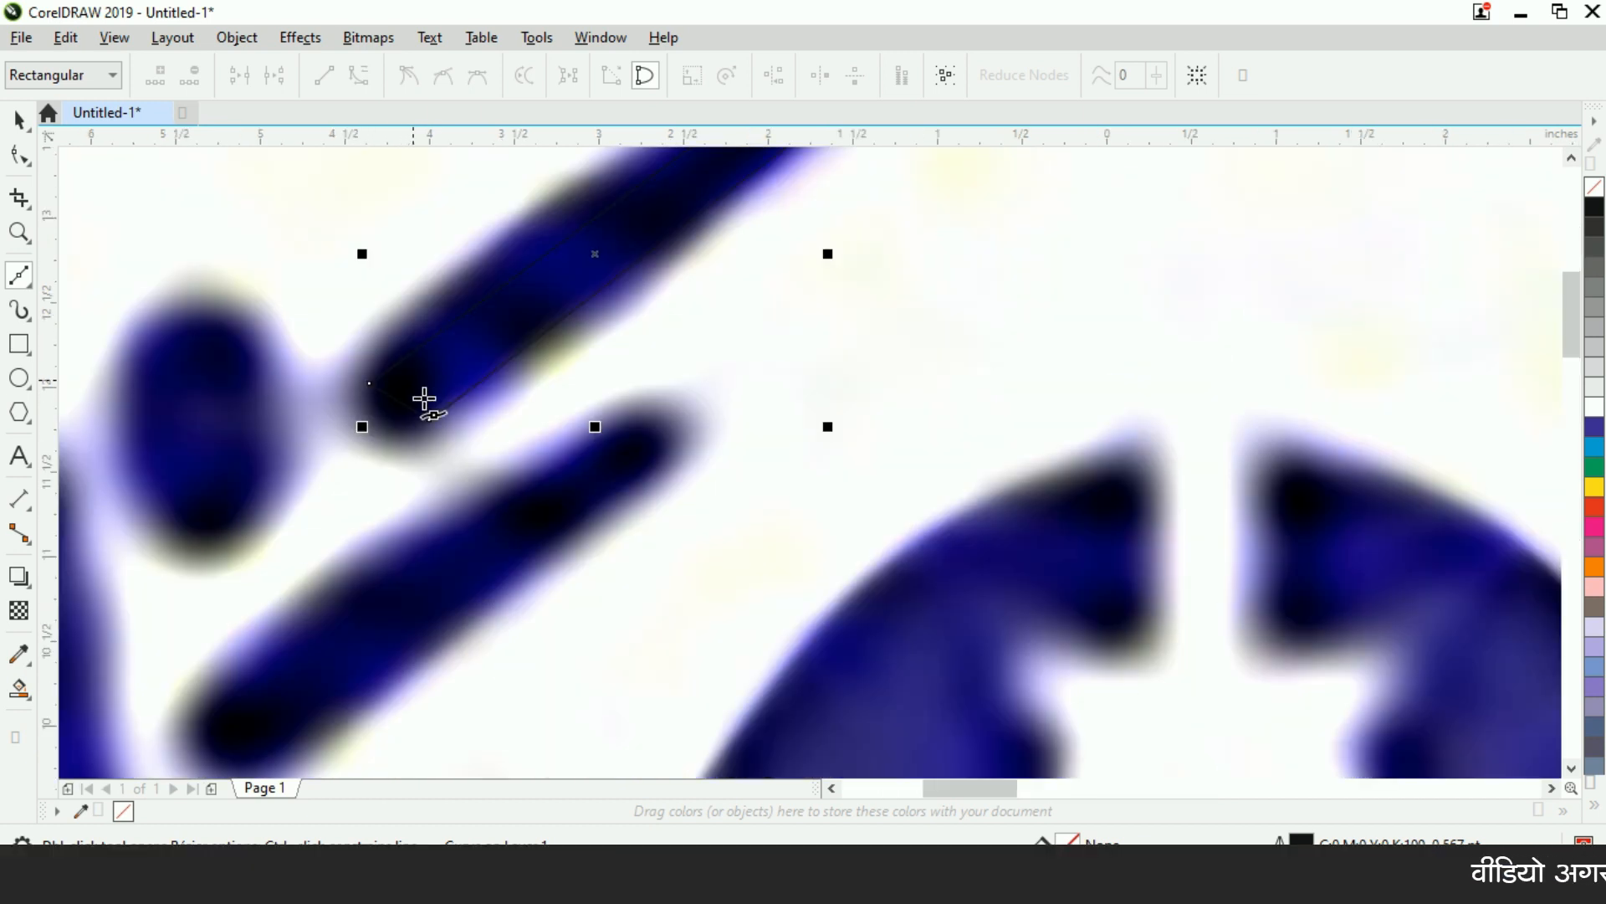
scroll(506, 344, "down", 1)
scroll(594, 314, "up", 1)
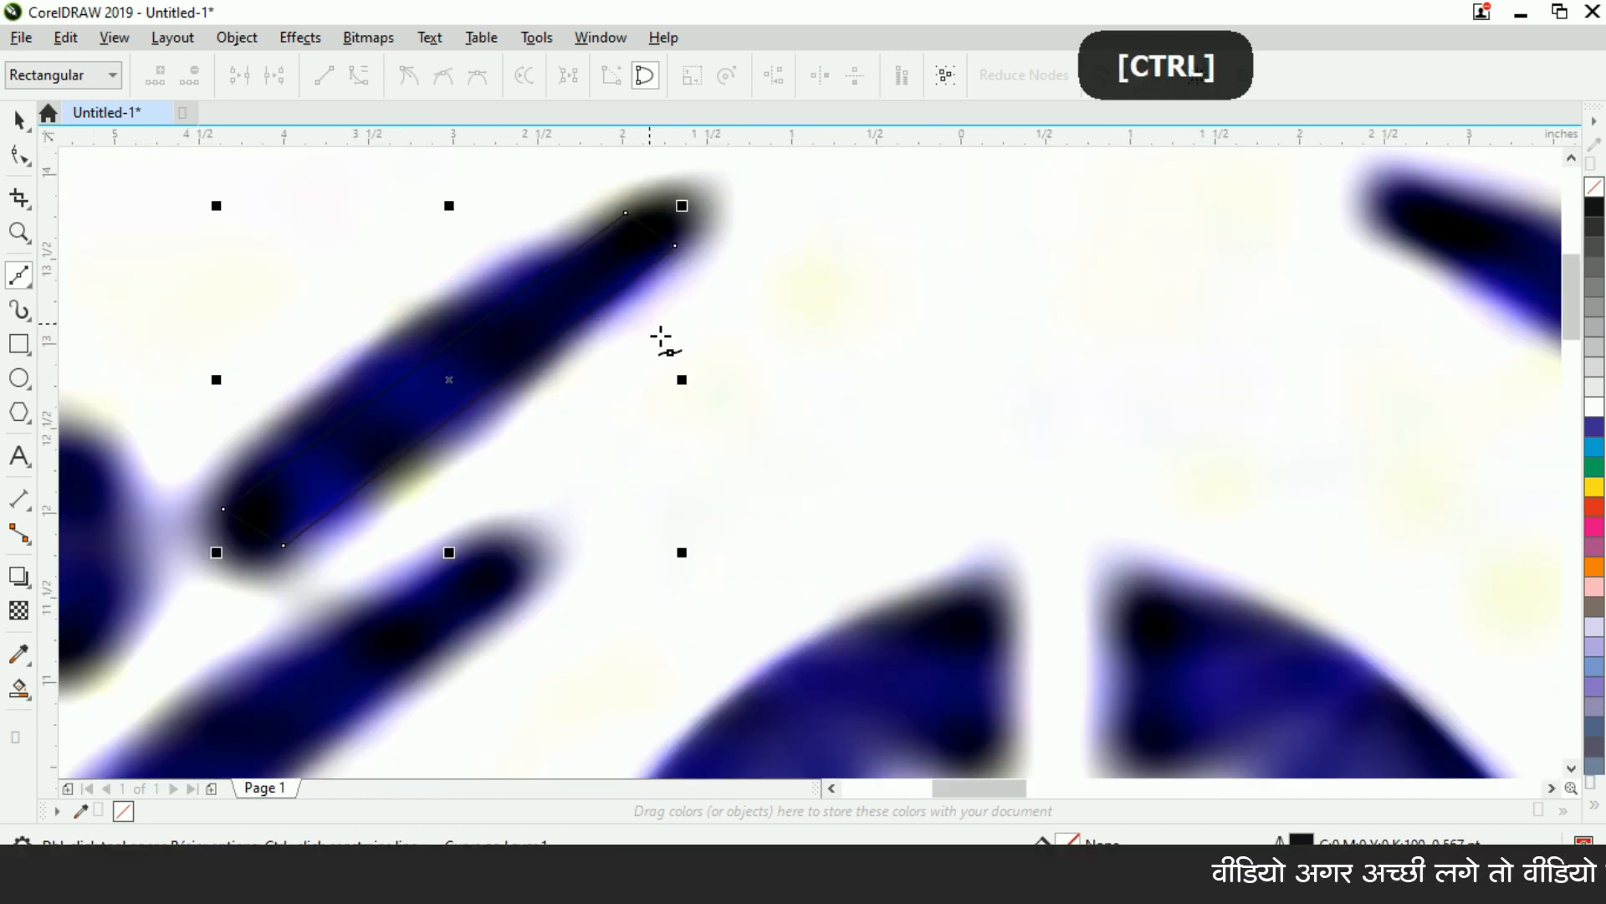
Step: Convert the outline's straight segments to curves, then bend its upper edge and round both ends to follow the leaf
key("F10")
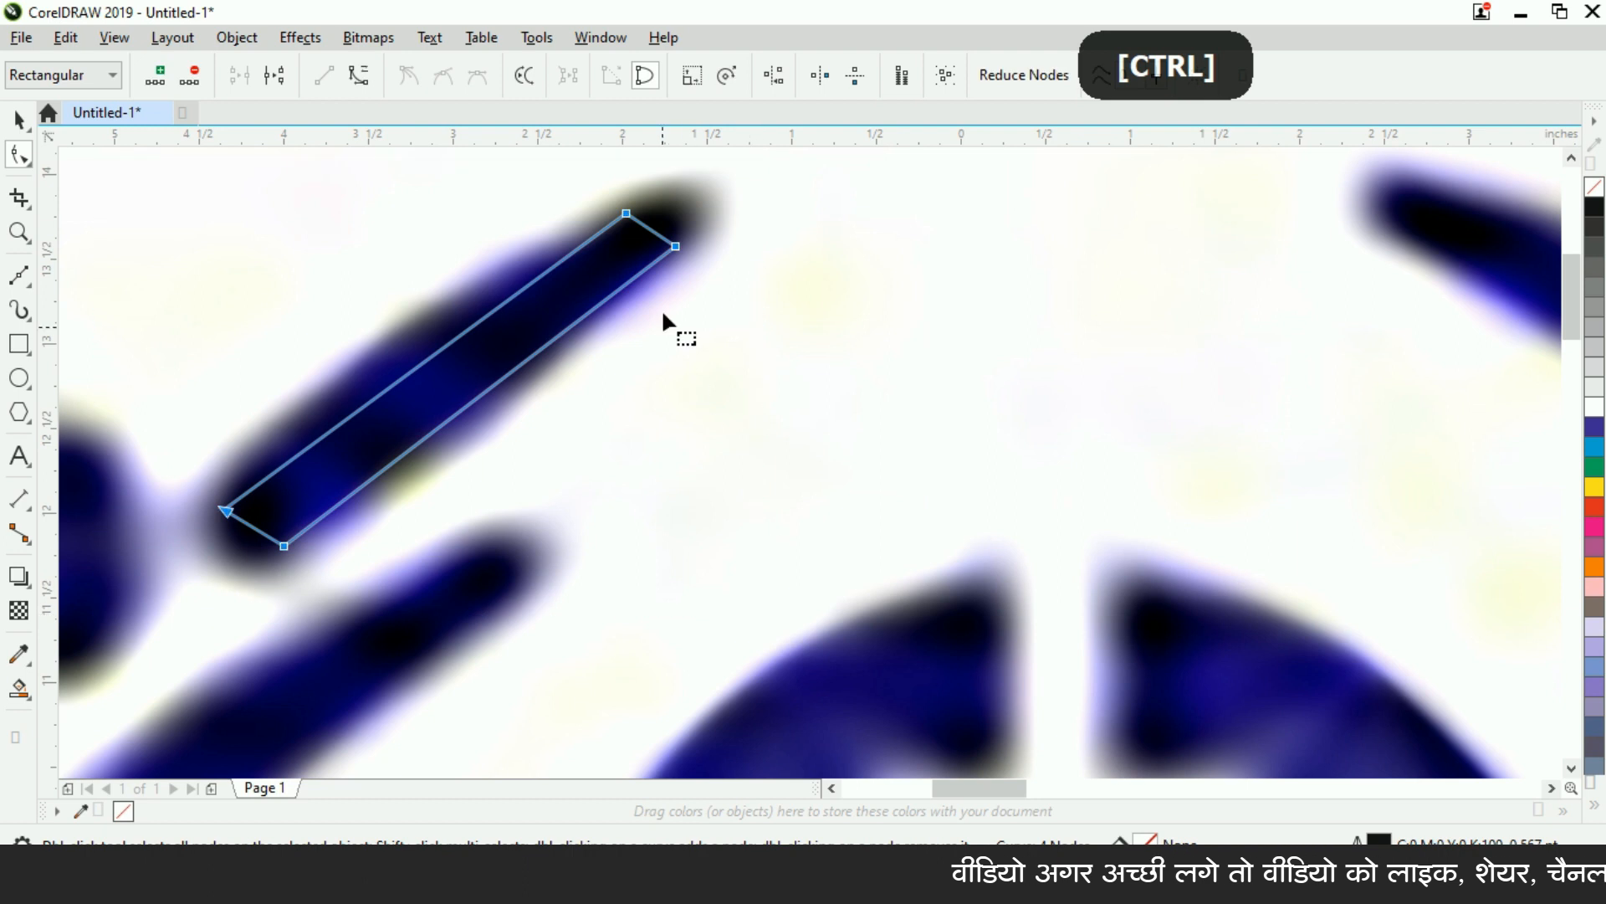
right_click(680, 249)
left_click(744, 410)
left_click_drag(410, 373, 378, 361)
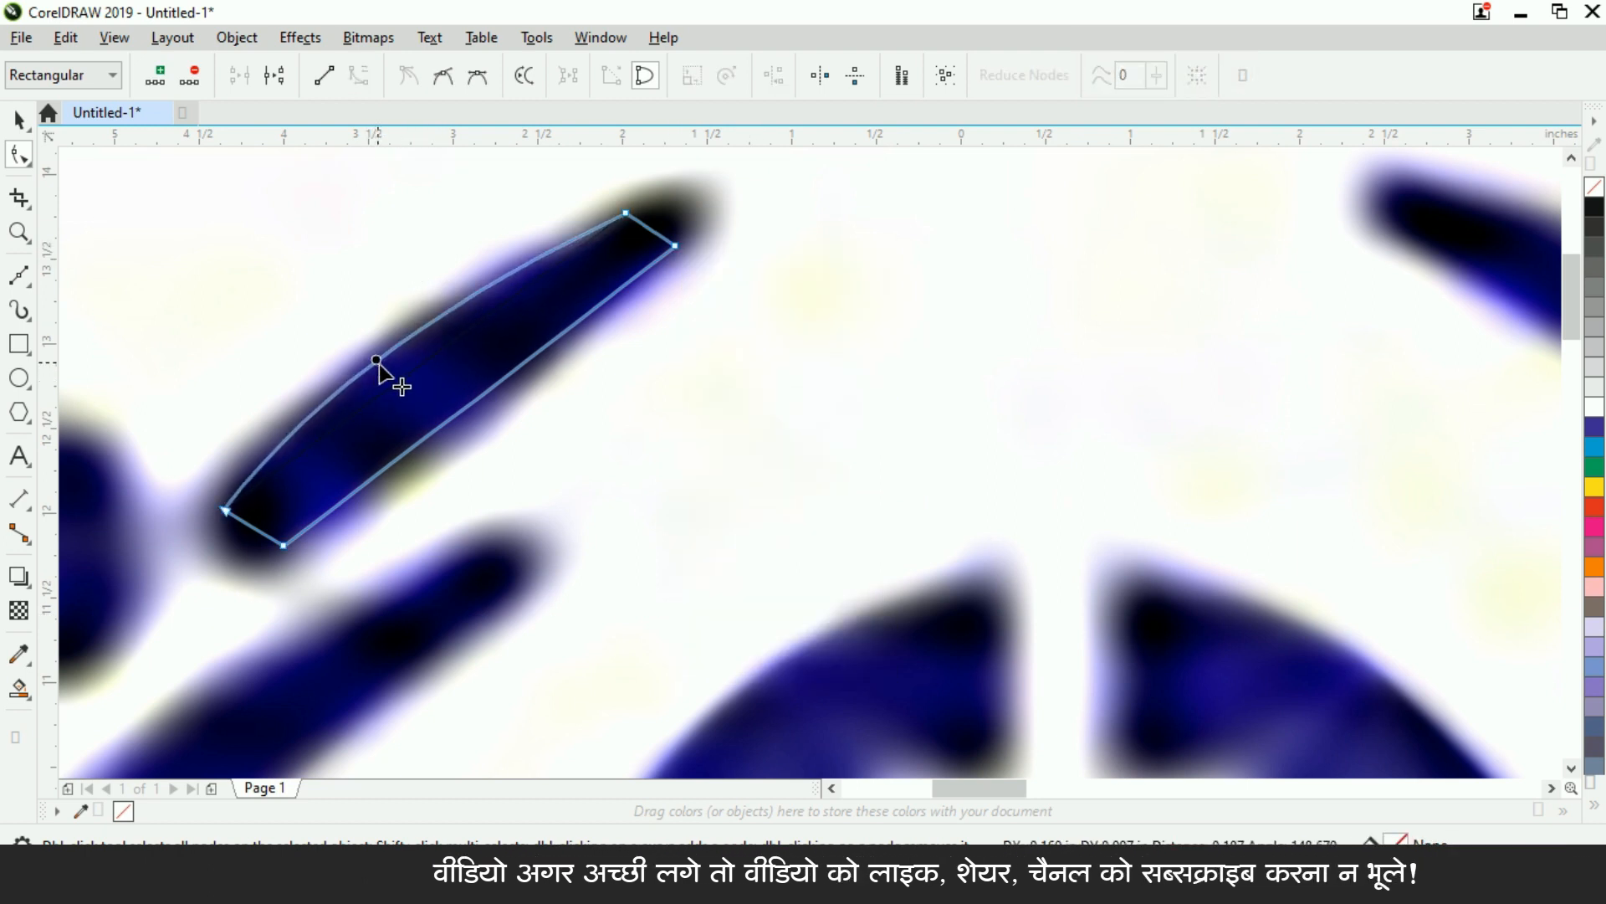
left_click_drag(252, 527, 221, 548)
left_click_drag(369, 559, 198, 492)
left_click_drag(238, 560, 199, 553)
left_click_drag(650, 229, 684, 289)
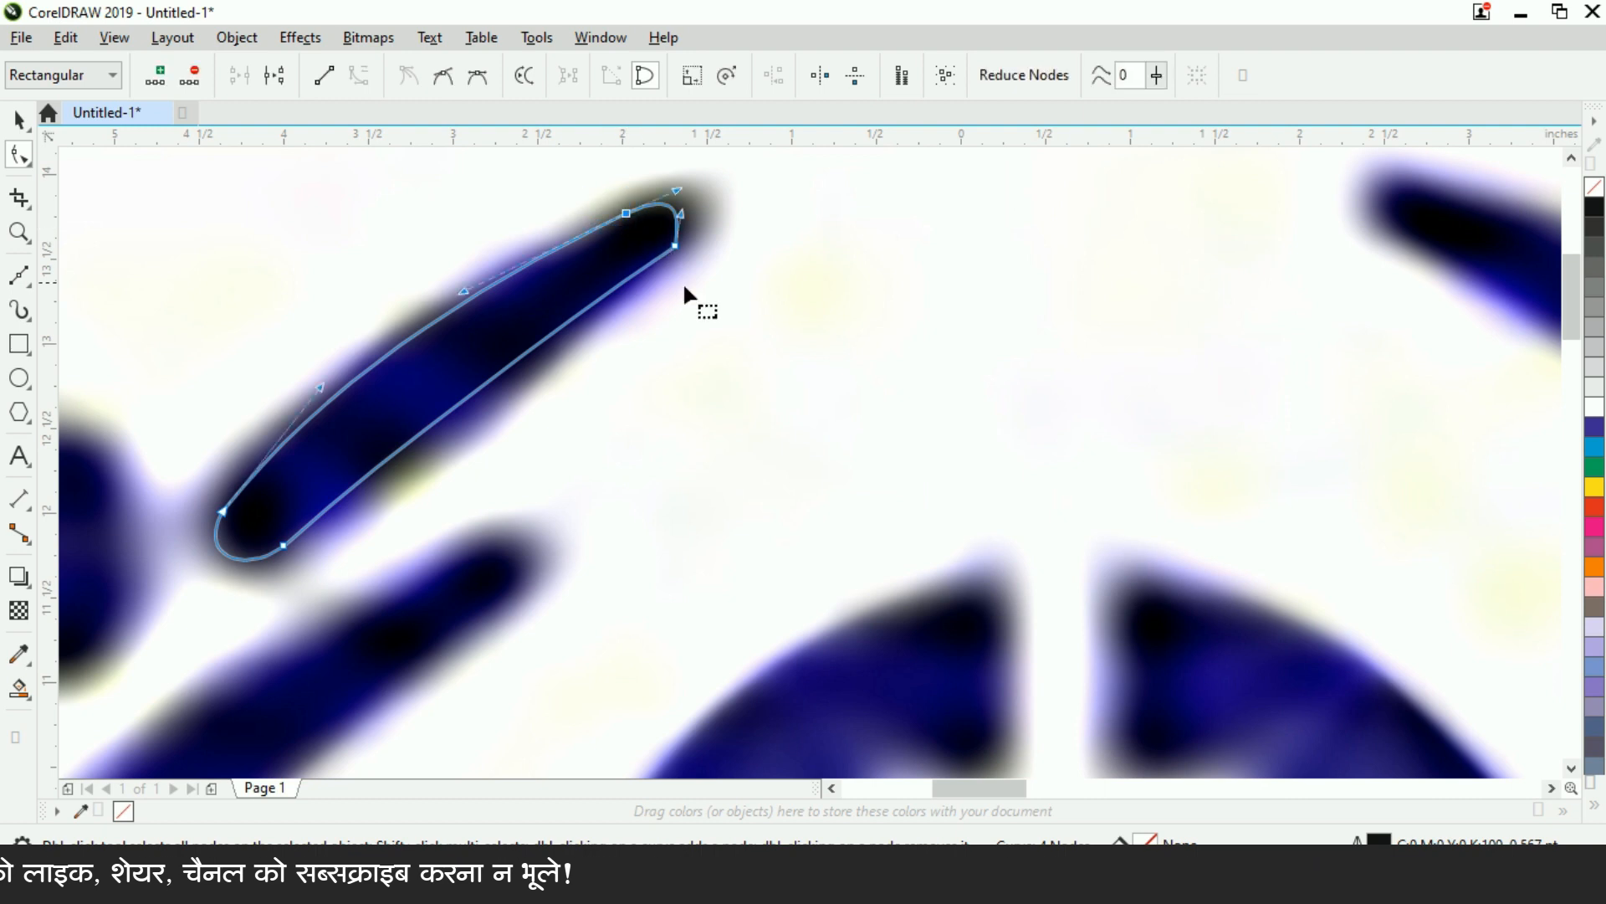
Step: Refine the leaf outline by bulging its upper edge slightly outward and adjusting its lower edge to match the traced leaf
left_click(489, 399)
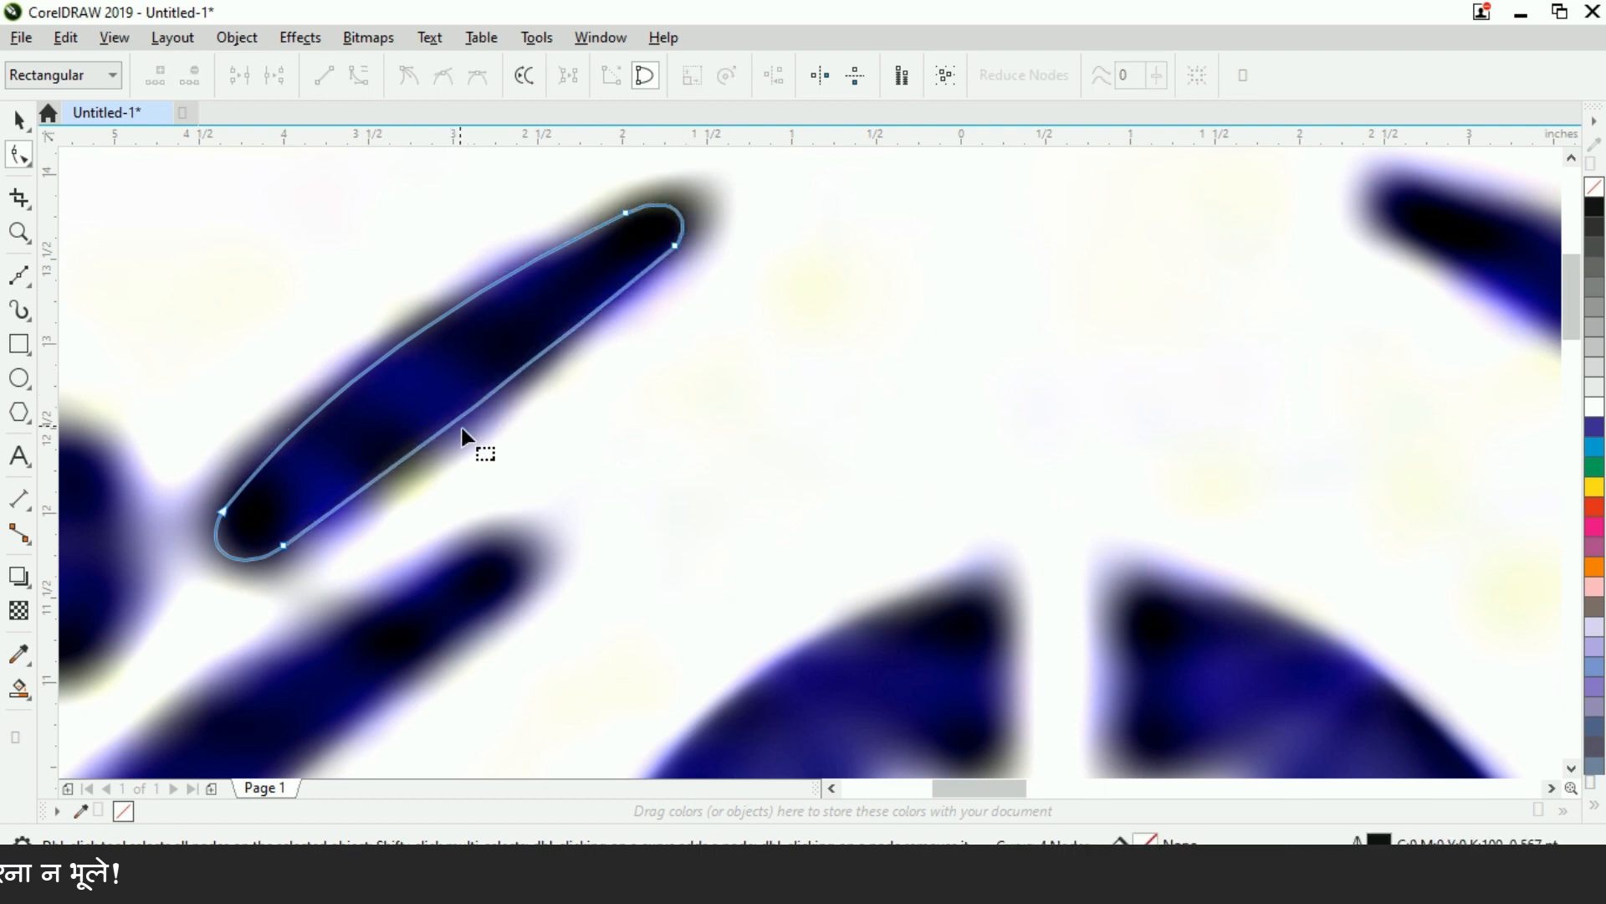
scroll(461, 428, "up", 1)
left_click_drag(489, 386, 446, 394)
scroll(474, 378, "down", 2)
scroll(416, 344, "up", 1)
scroll(466, 404, "up", 2)
scroll(466, 405, "down", 1)
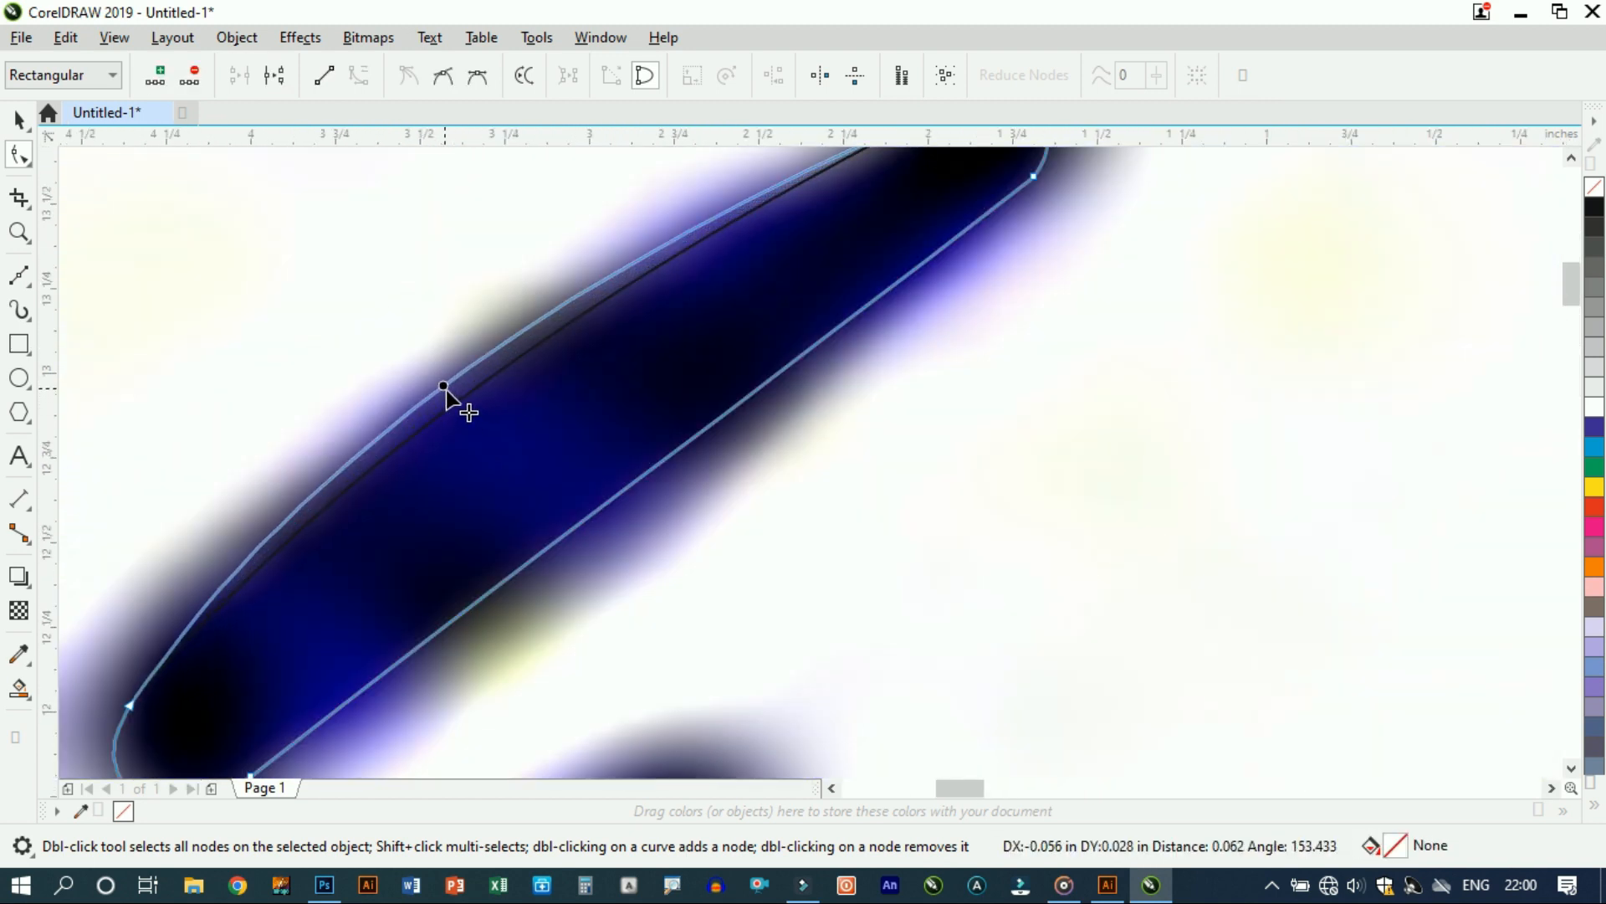
left_click_drag(648, 489, 652, 489)
scroll(678, 389, "down", 4)
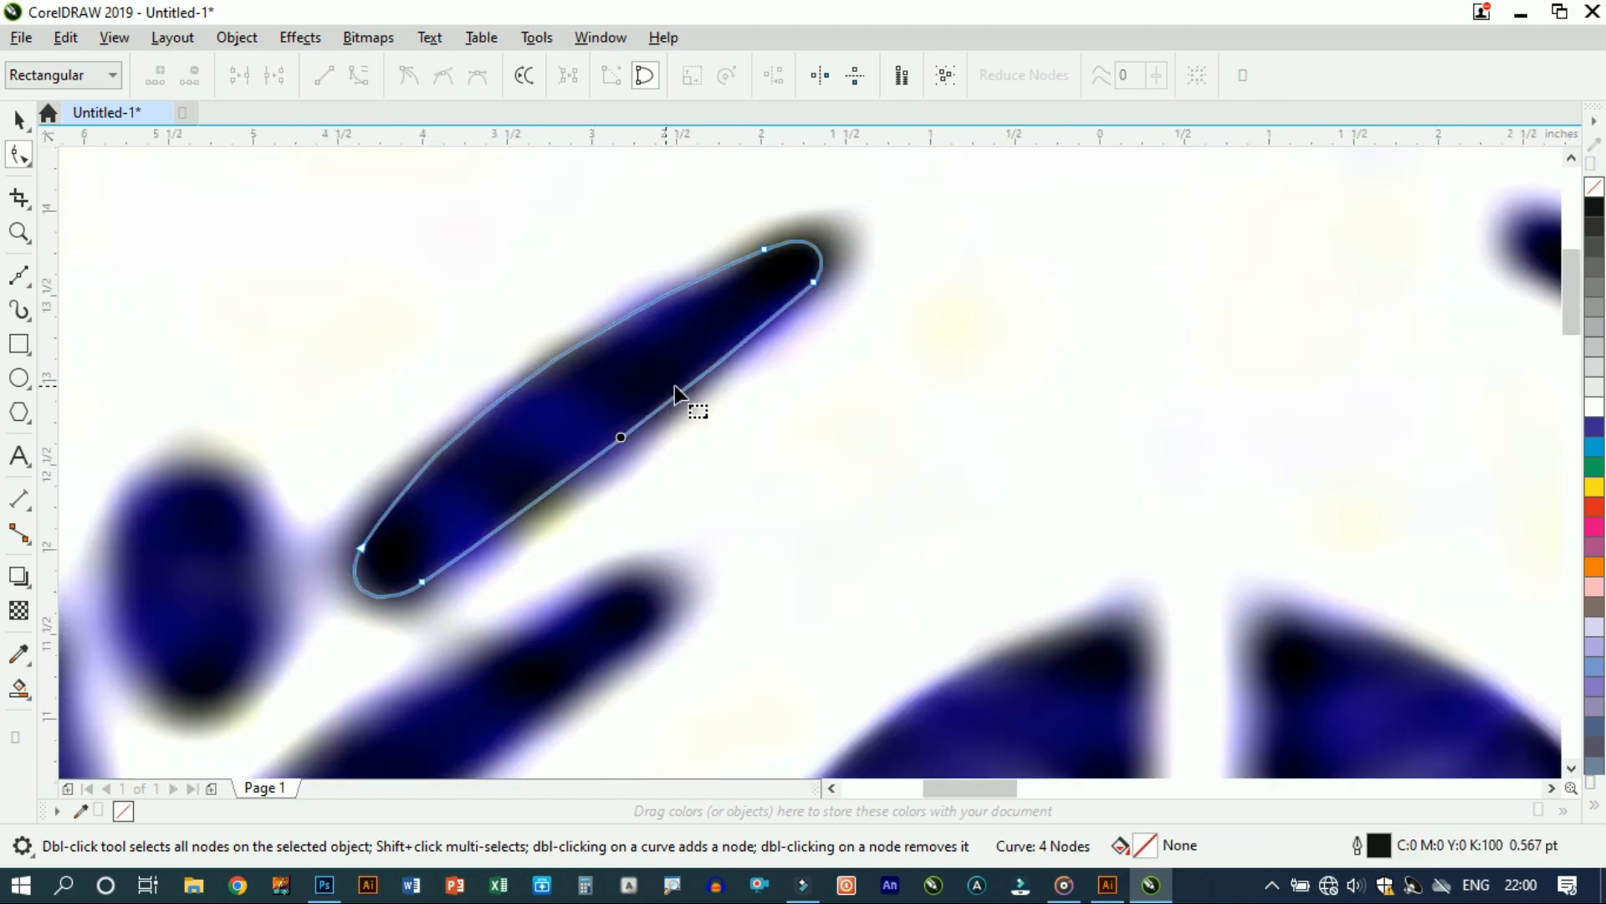
Step: Duplicate the finished leaf outline and move the copy down onto the upright leaf at the wreath's outer left edge
key("space")
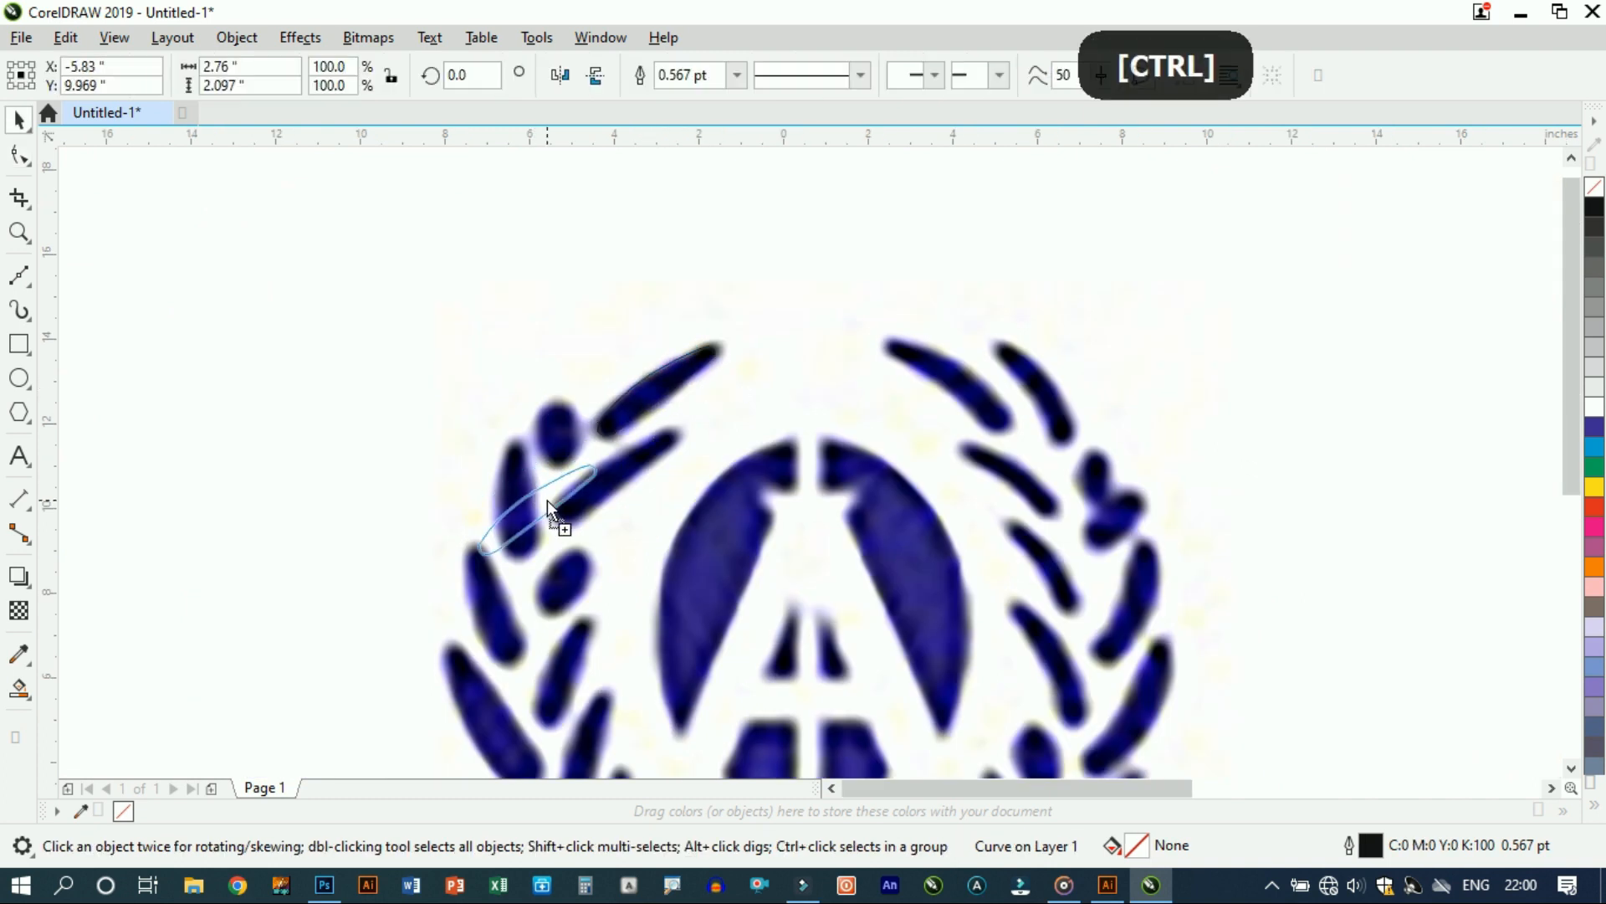
scroll(547, 499, "up", 3)
left_click(852, 261)
left_click_drag(520, 486, 655, 481)
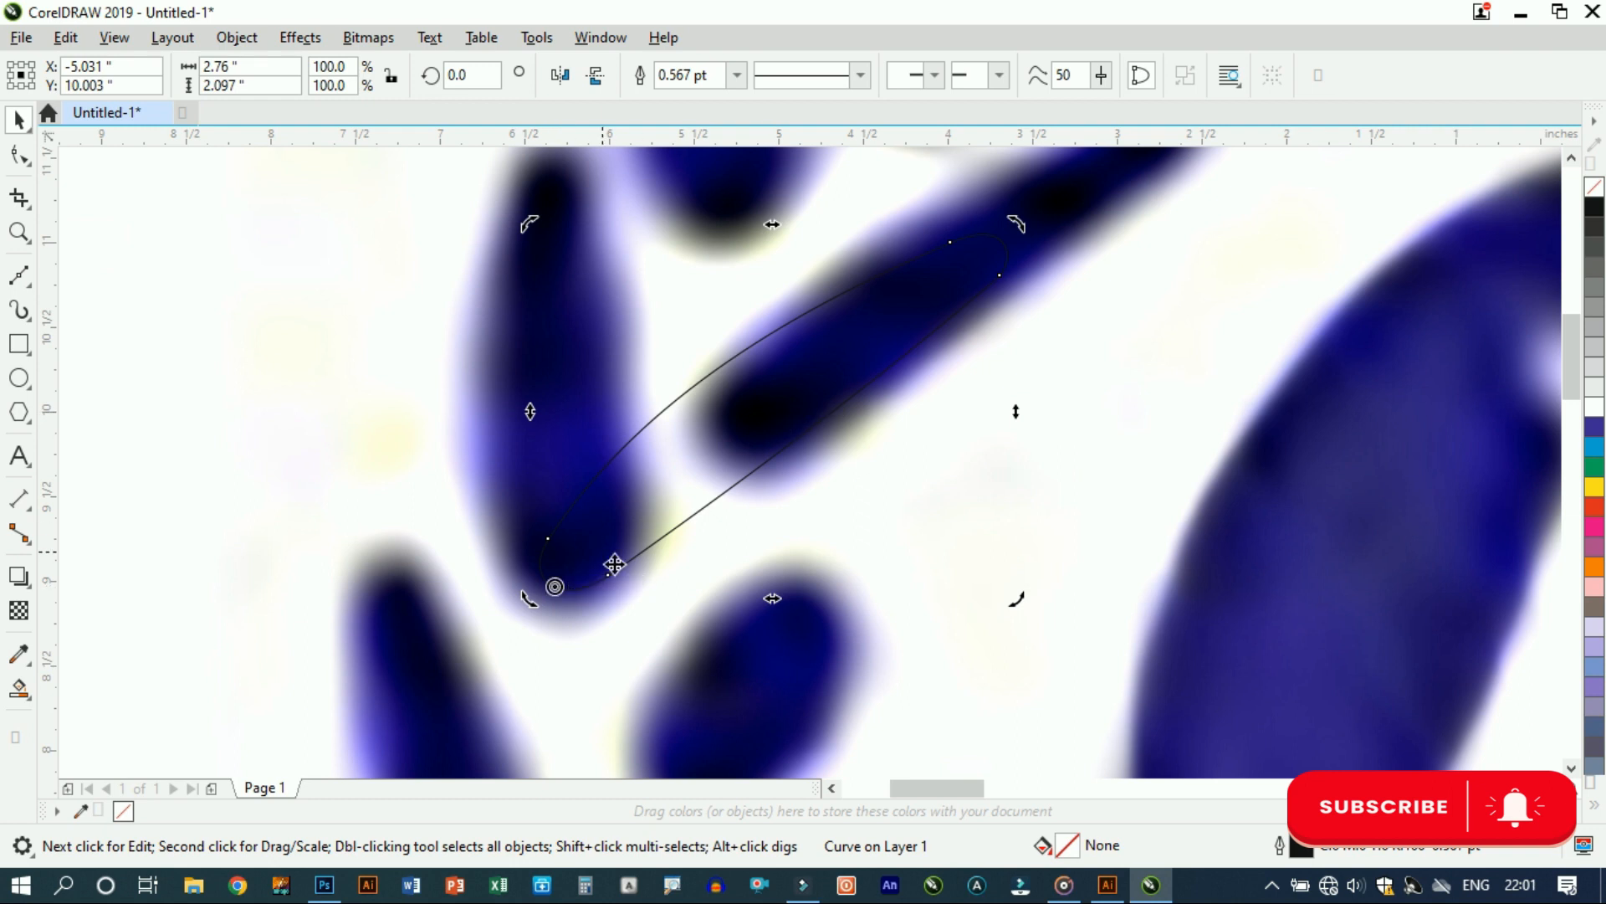
Step: Rotate the copied outline to about 52° and scale it to about 76% to fit the upright outer-left leaf
scroll(614, 566, "down", 2)
left_click_drag(600, 333, 585, 333)
scroll(569, 459, "up", 1)
left_click(570, 457)
scroll(599, 390, "down", 1)
scroll(624, 259, "up", 1)
left_click_drag(624, 261, 599, 363)
scroll(595, 361, "down", 1)
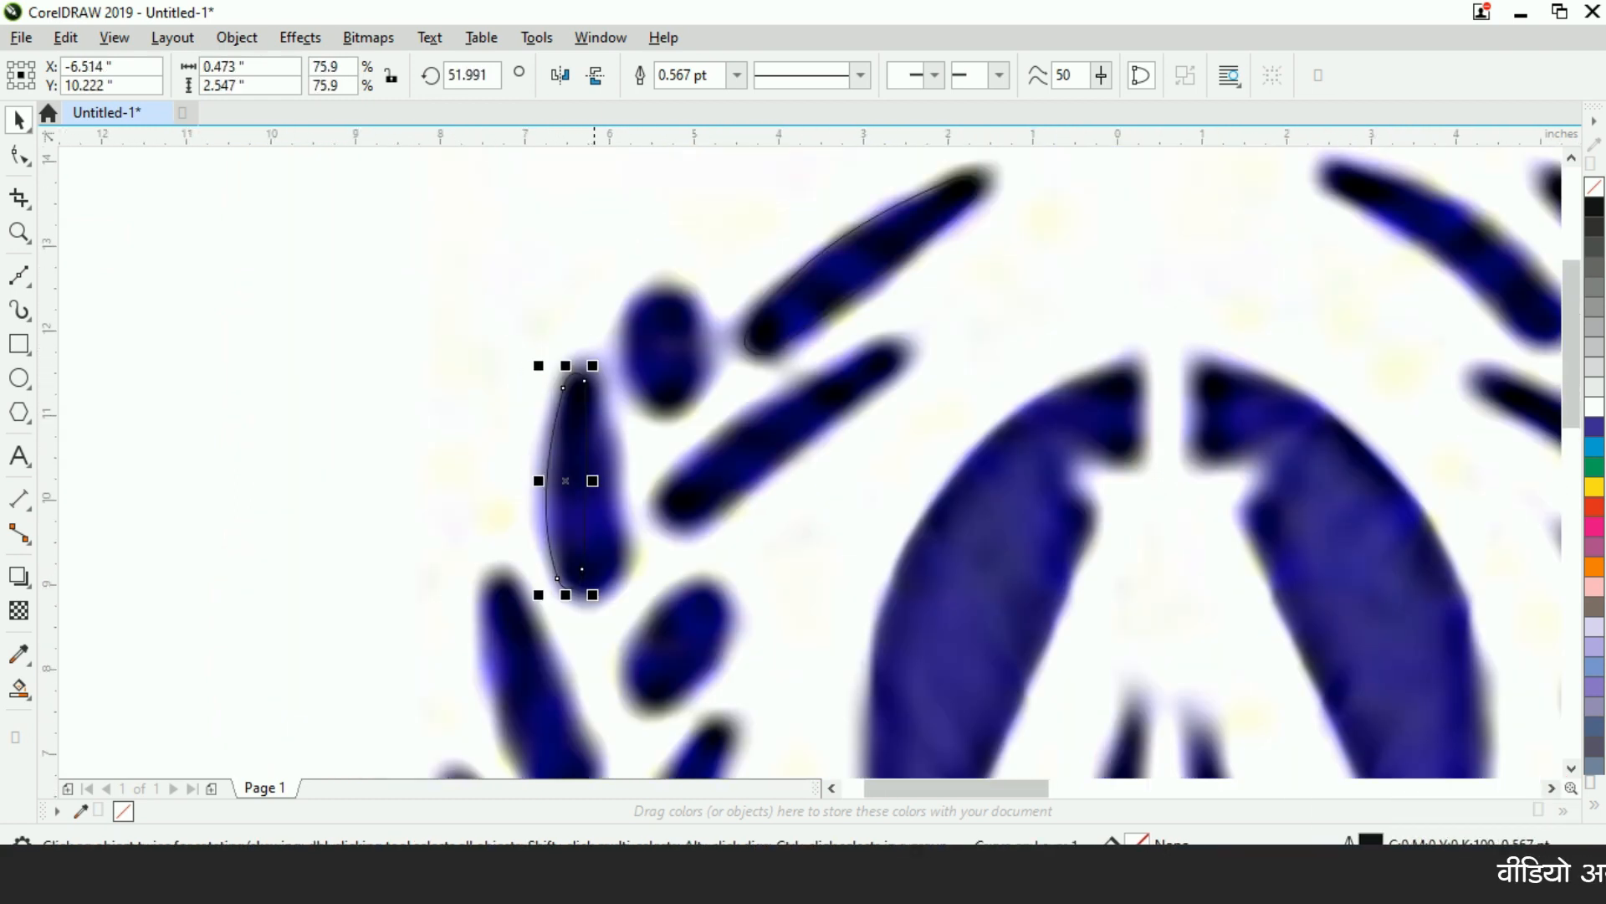
Step: Reposition the upright leaf's outline, rotate it to about 50° and stretch it to about 0.79 by 2.45 inches
scroll(599, 554, "up", 1)
left_click_drag(532, 512, 595, 530)
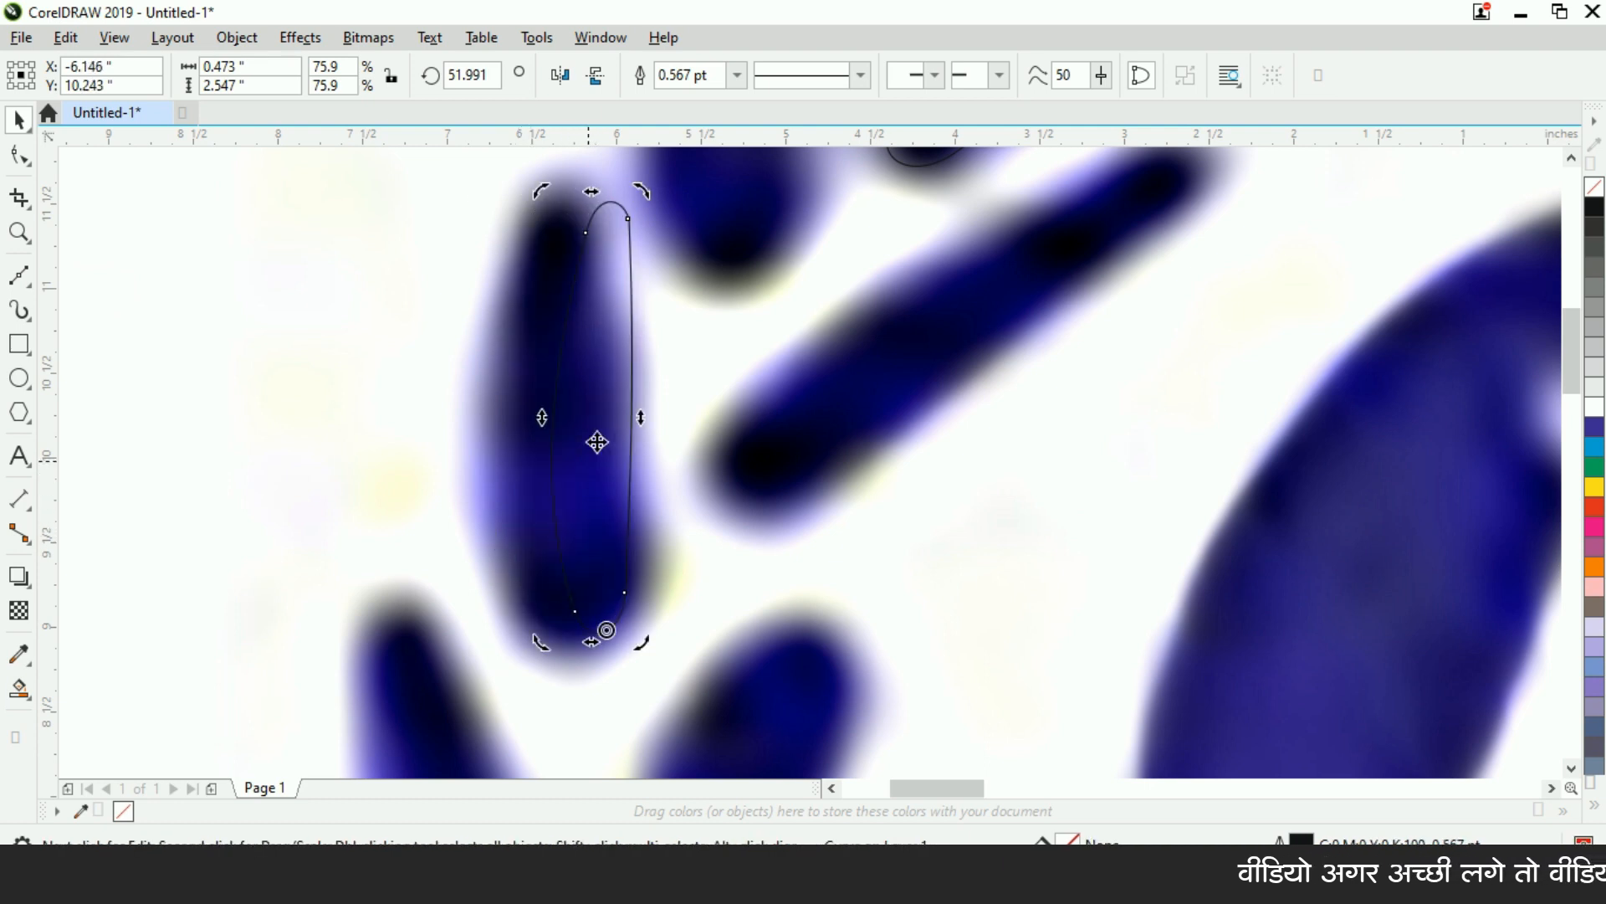
mouse_move(544, 194)
left_mouse_down()
mouse_move(477, 237)
mouse_move(520, 212)
left_mouse_up()
left_click(530, 280)
left_click(562, 483)
left_click(567, 483)
left_click_drag(520, 428, 497, 458)
left_click_drag(627, 426, 638, 428)
left_click(599, 520)
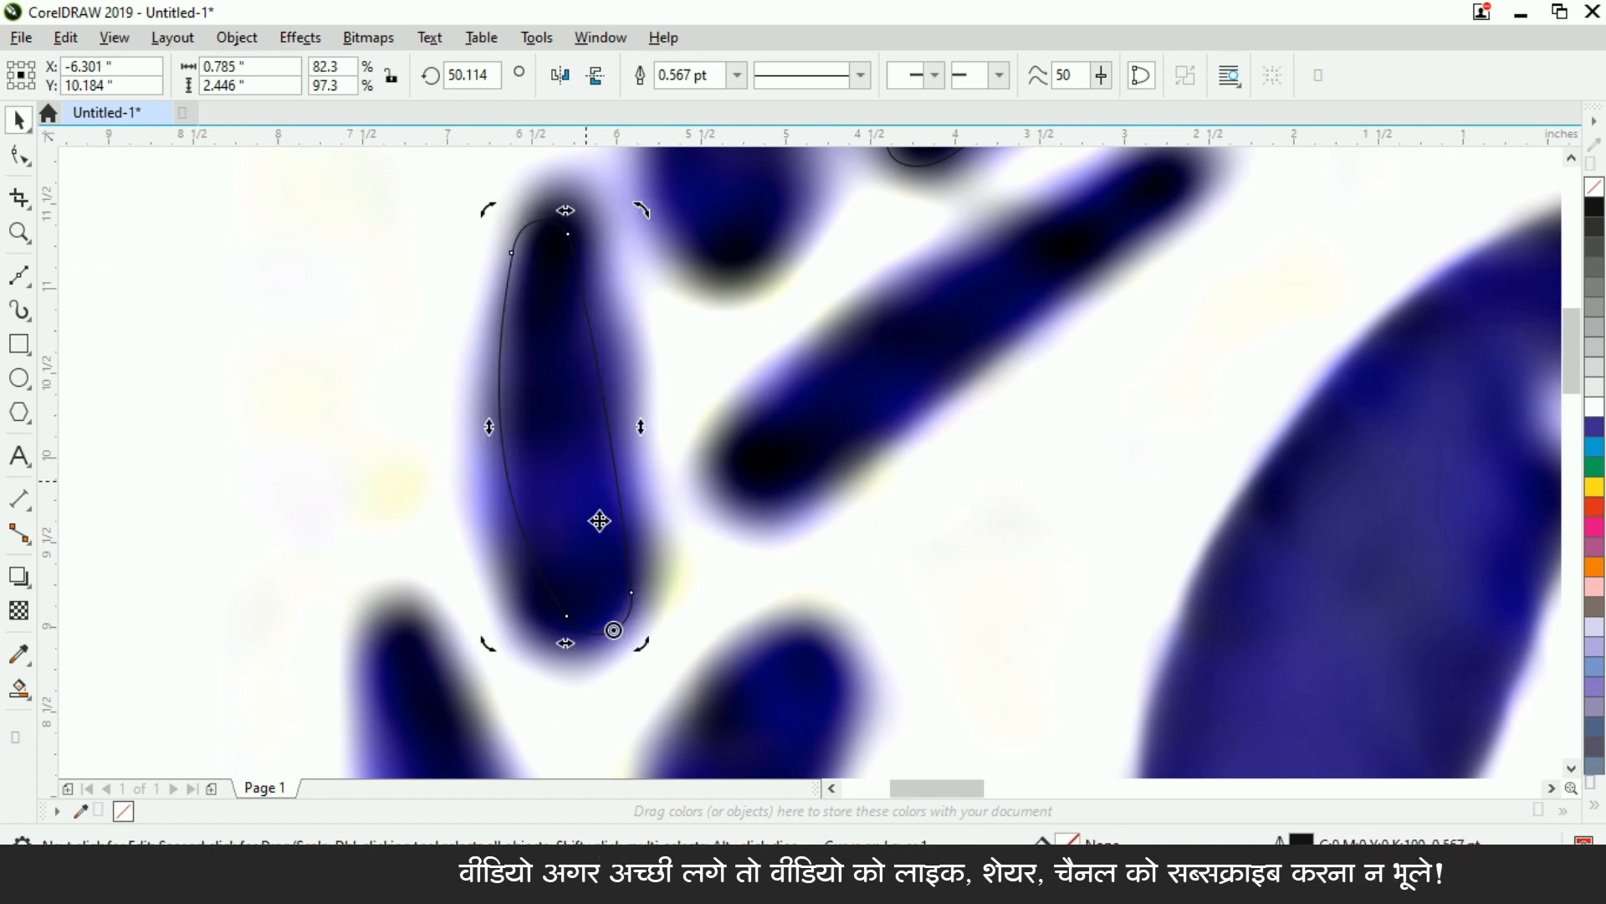
Step: Reshape the upper nodes and left edge of the upright leaf's outline to follow the image
left_click(19, 155)
left_click_drag(473, 238, 569, 323)
left_click_drag(490, 390, 509, 385)
left_click(569, 618)
Step: Center the outline on the upright leaf, rotate it to about 48° and resize it to about 0.64 by 2.61 inches
key("space")
left_click(591, 574)
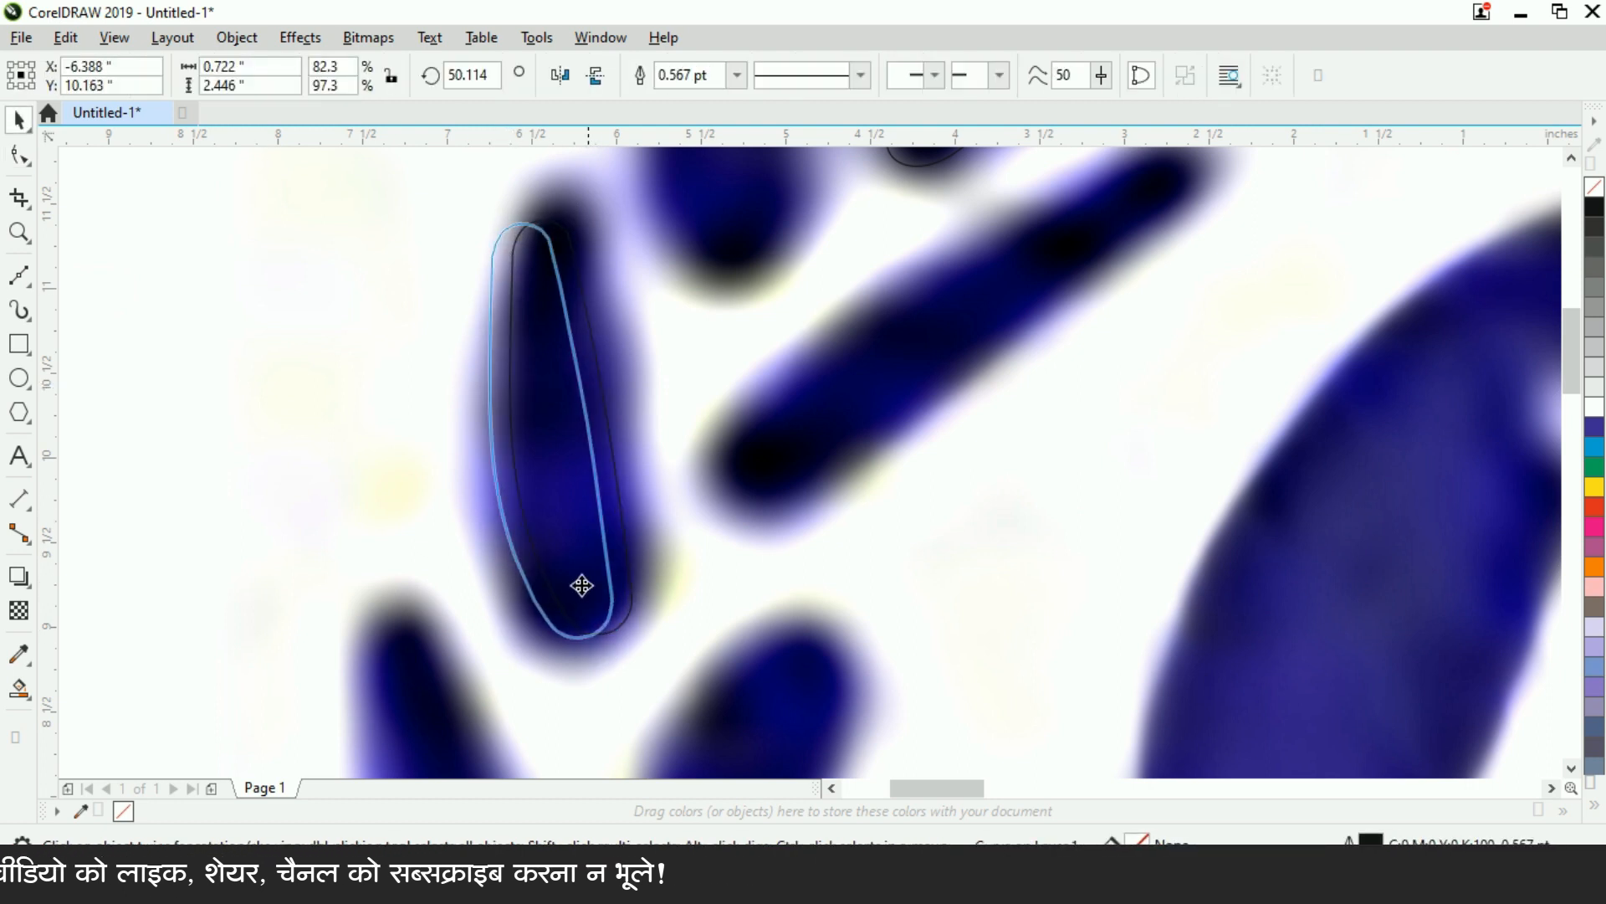
left_click_drag(613, 228, 588, 197)
left_click(558, 320)
scroll(555, 355, "down", 3)
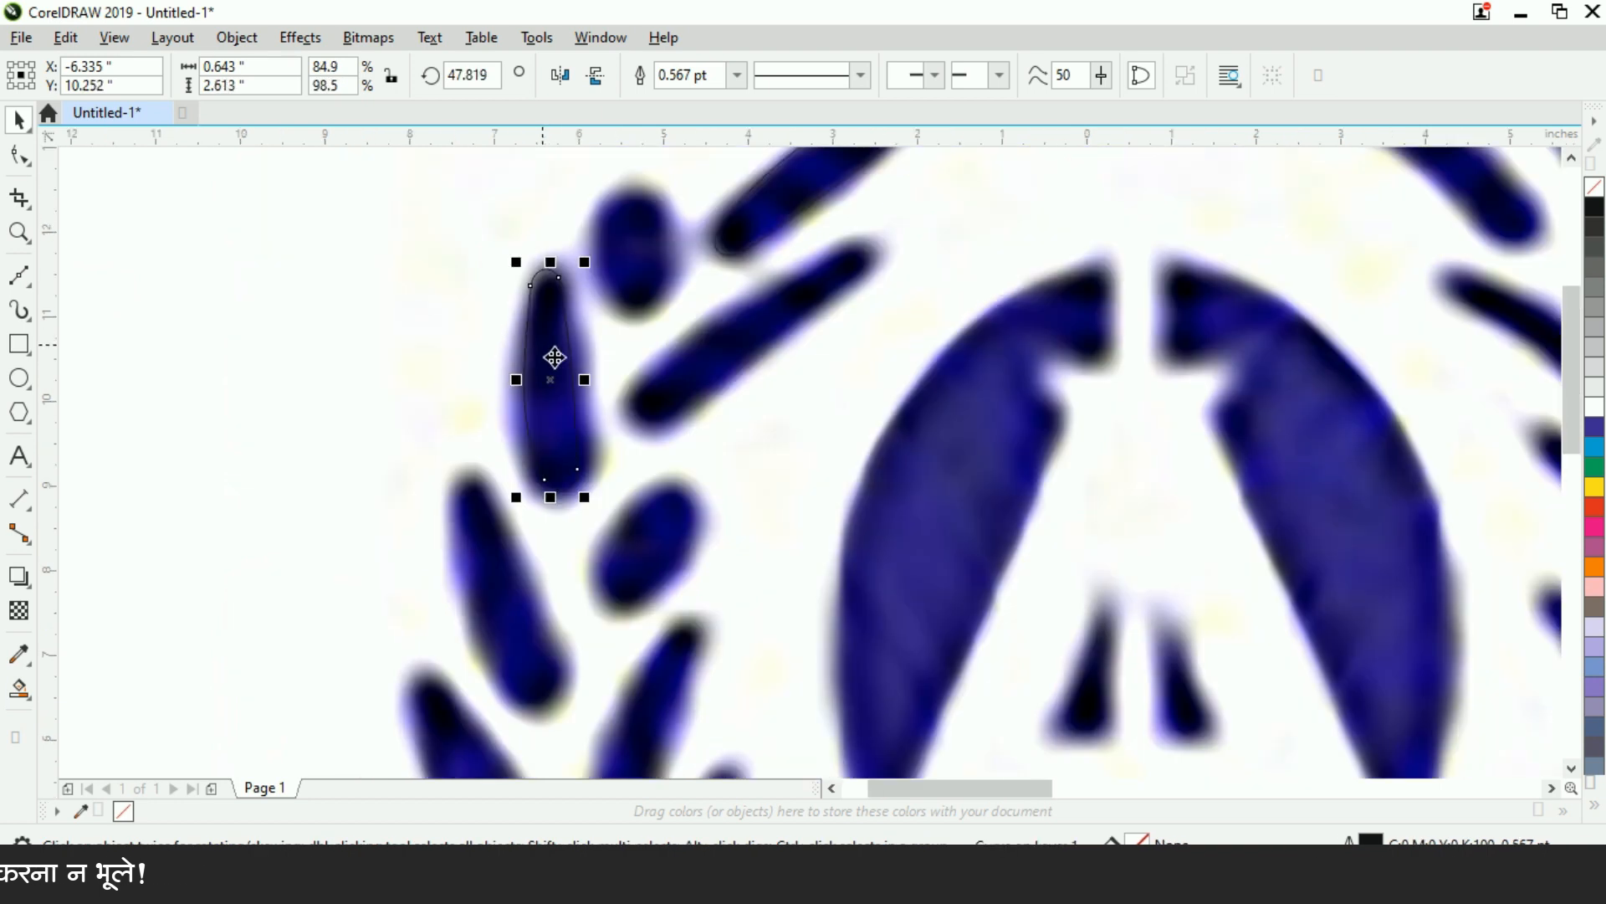
Step: Duplicate the diagonal leaf outline onto the second diagonal leaf below it and pull its upper curve inward to match
left_click(666, 274)
scroll(757, 241, "up", 3)
left_click_drag(656, 381, 677, 391)
scroll(677, 391, "up", 2)
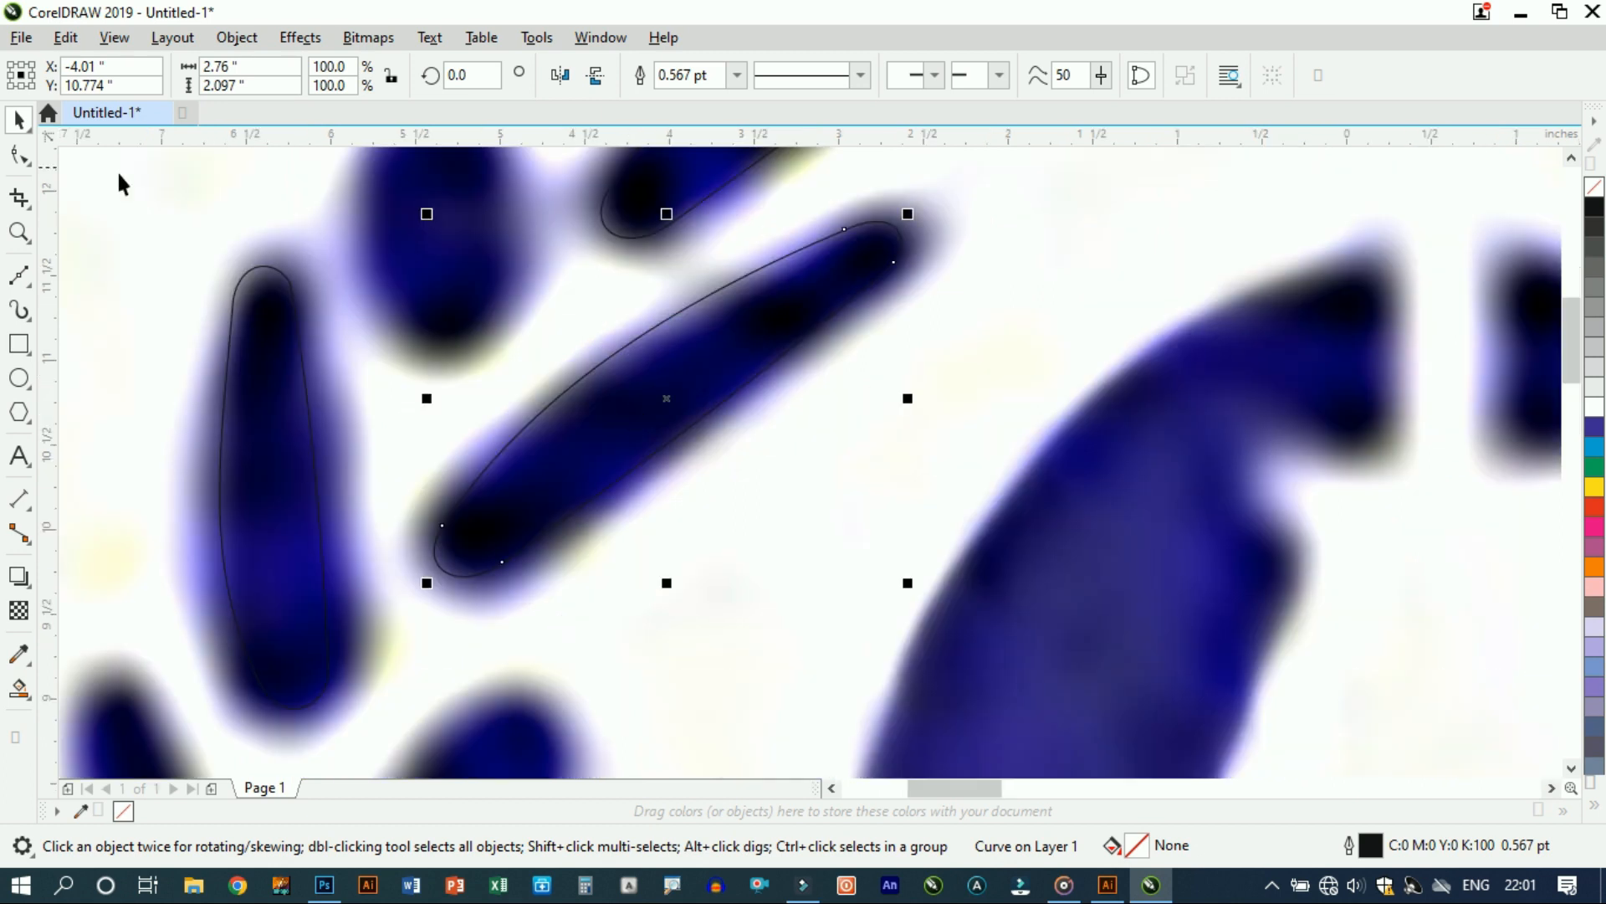
key("F10")
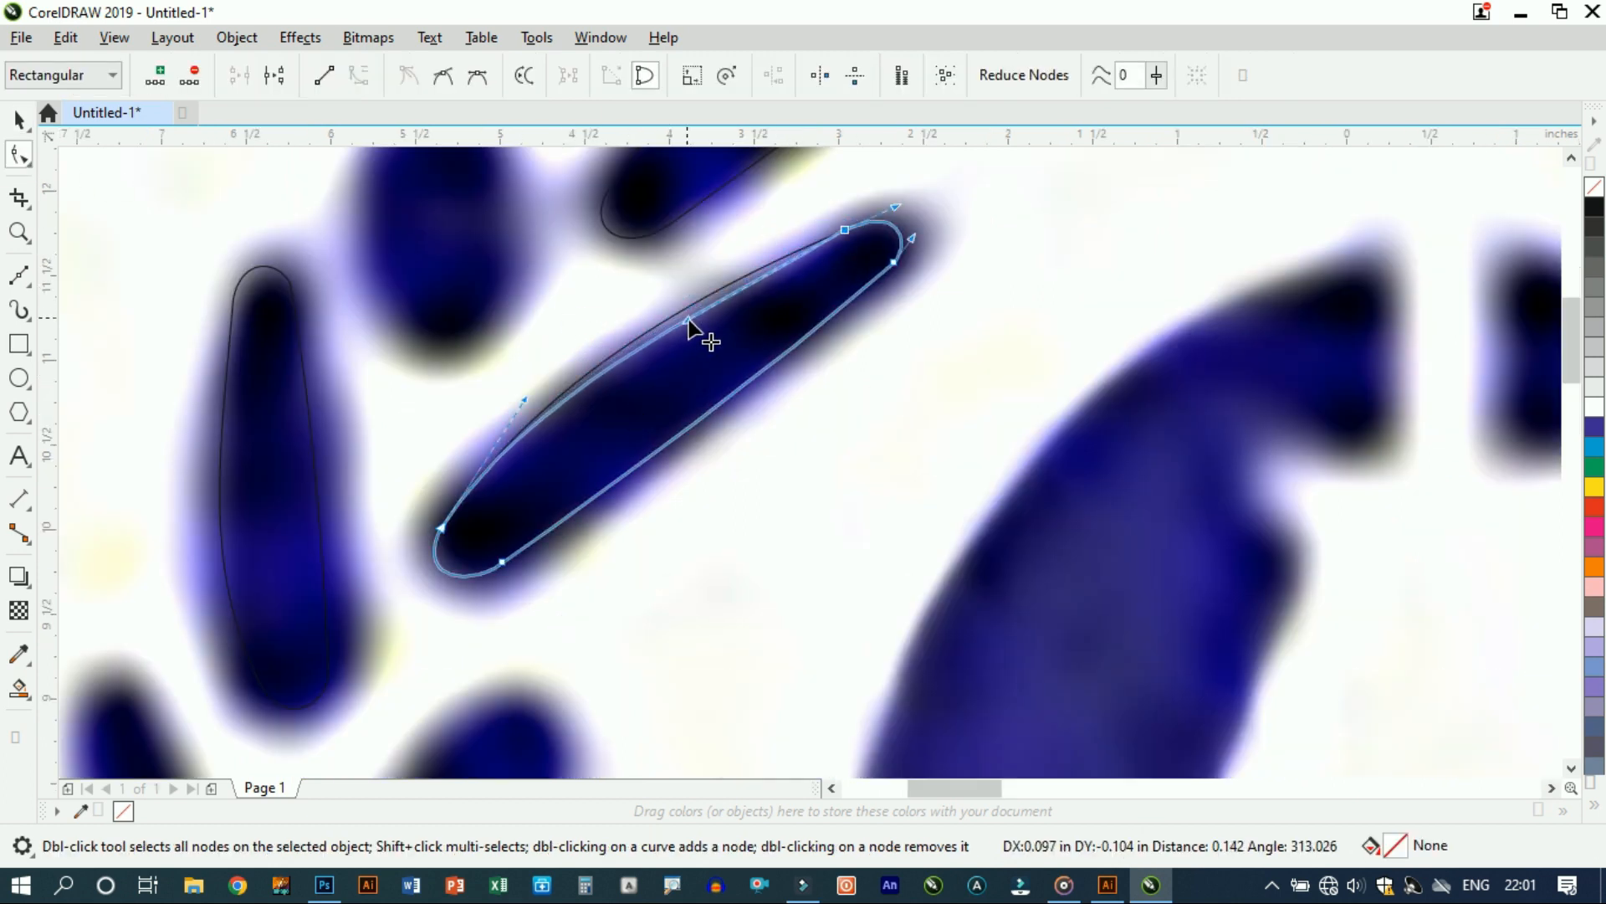
scroll(526, 400, "down", 2)
key("space")
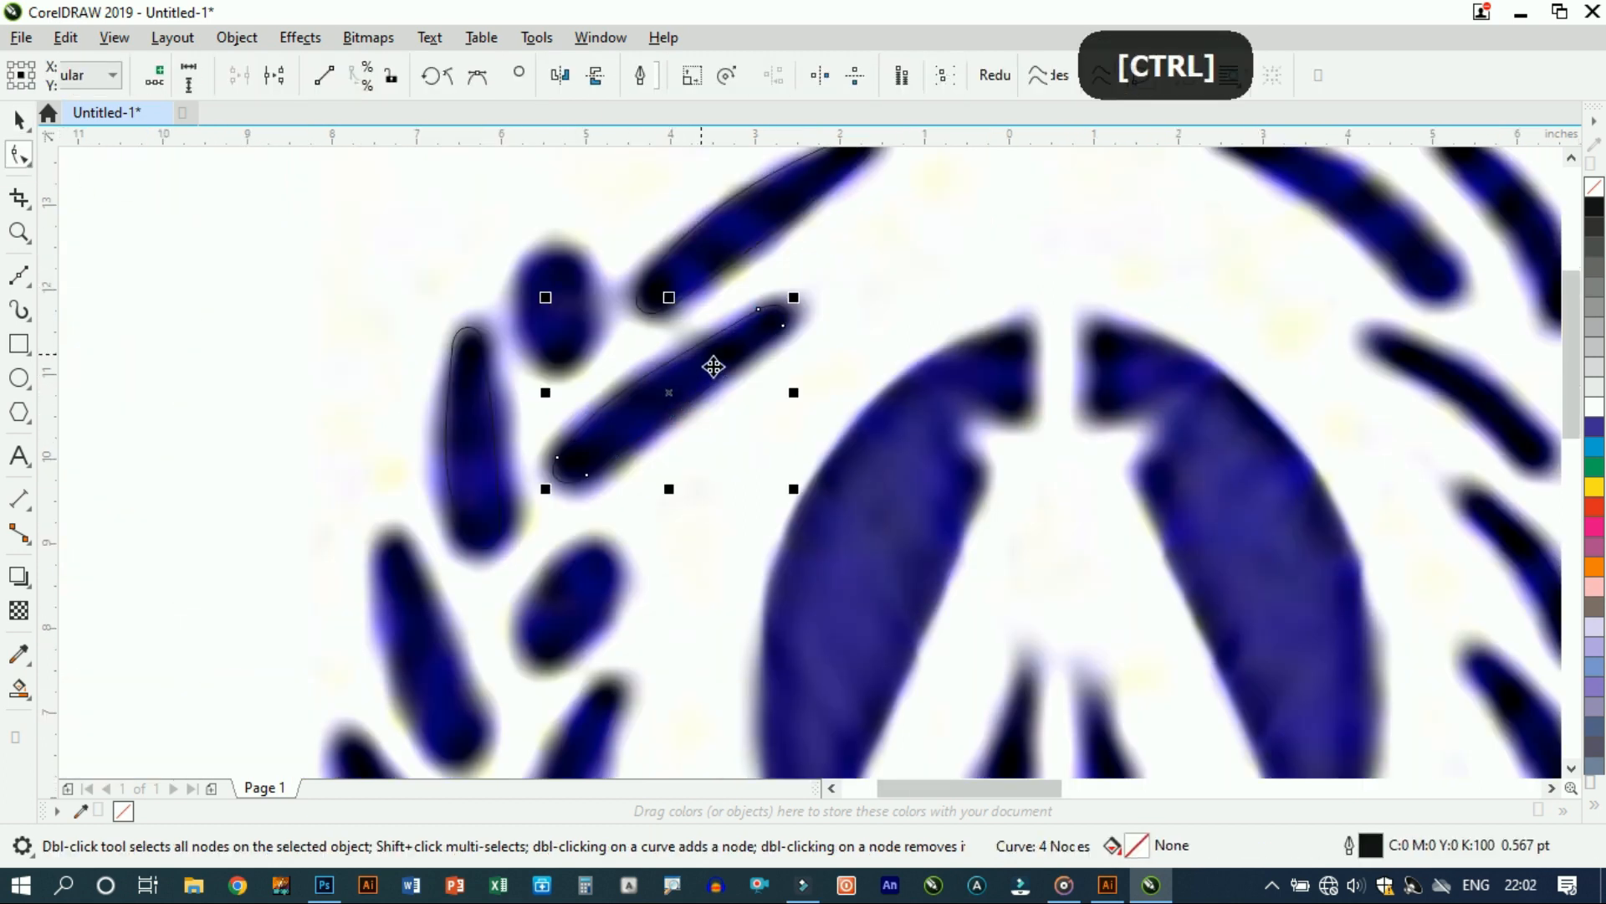
Step: Duplicate the upright leaf's outline and move the copy down onto the large slanted leaf at the wreath's outer left edge
scroll(588, 569, "down", 2)
left_click_drag(597, 661, 603, 663)
scroll(602, 664, "up", 4)
left_click(602, 561)
scroll(599, 554, "down", 2)
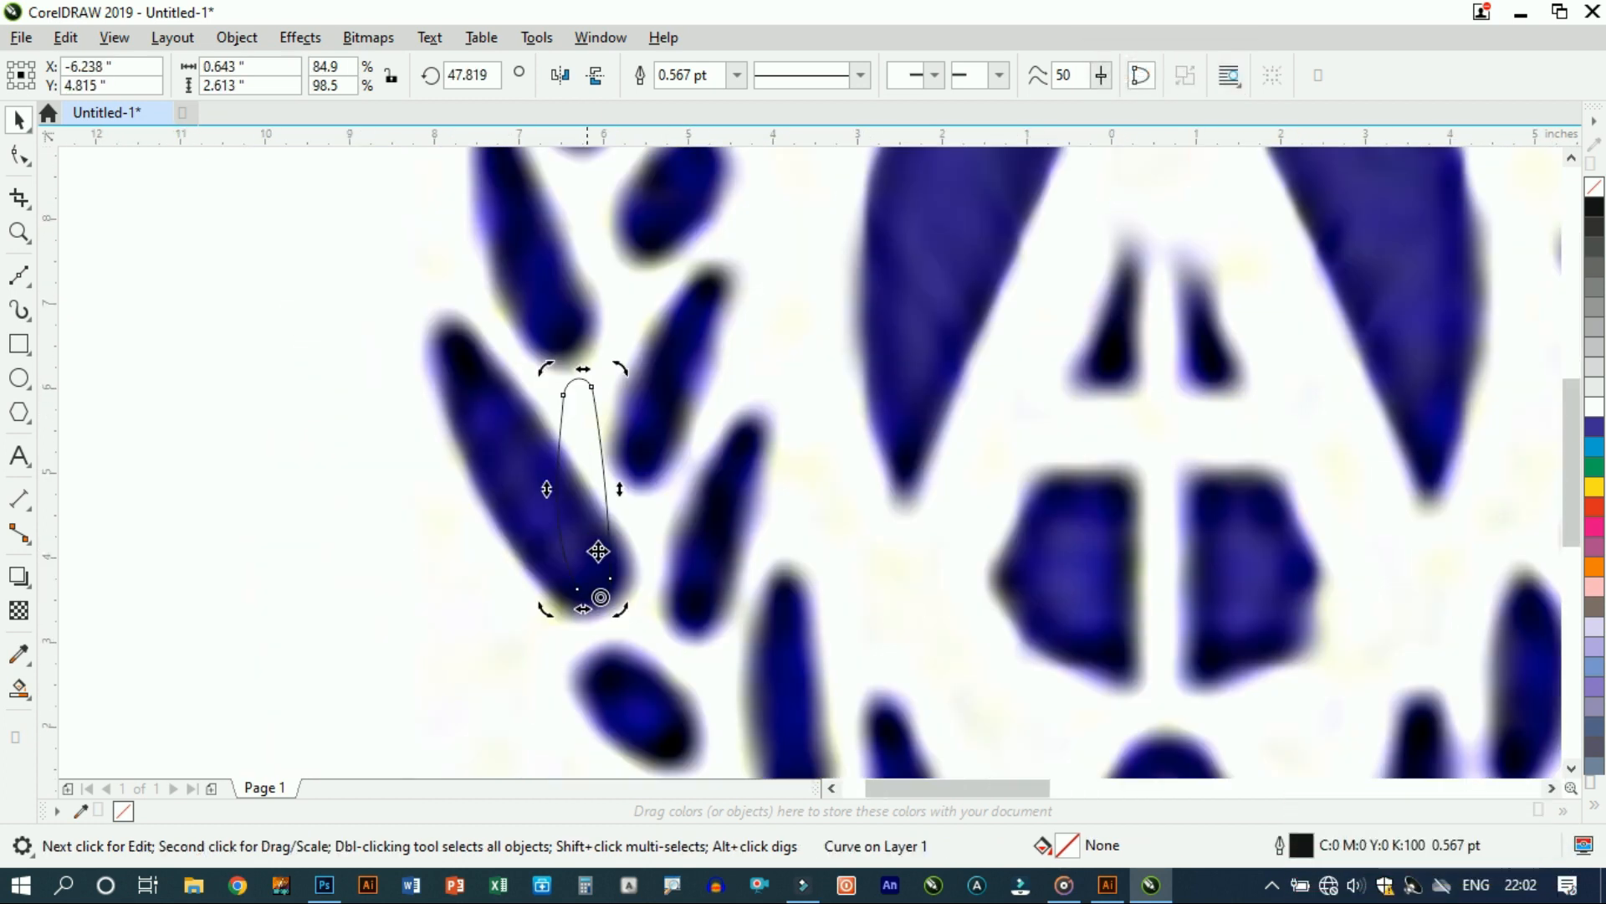
Step: Rotate the copied outline to about 72° and scale it to about 116% by 135% to fit the large slanted leaf
left_click(600, 596)
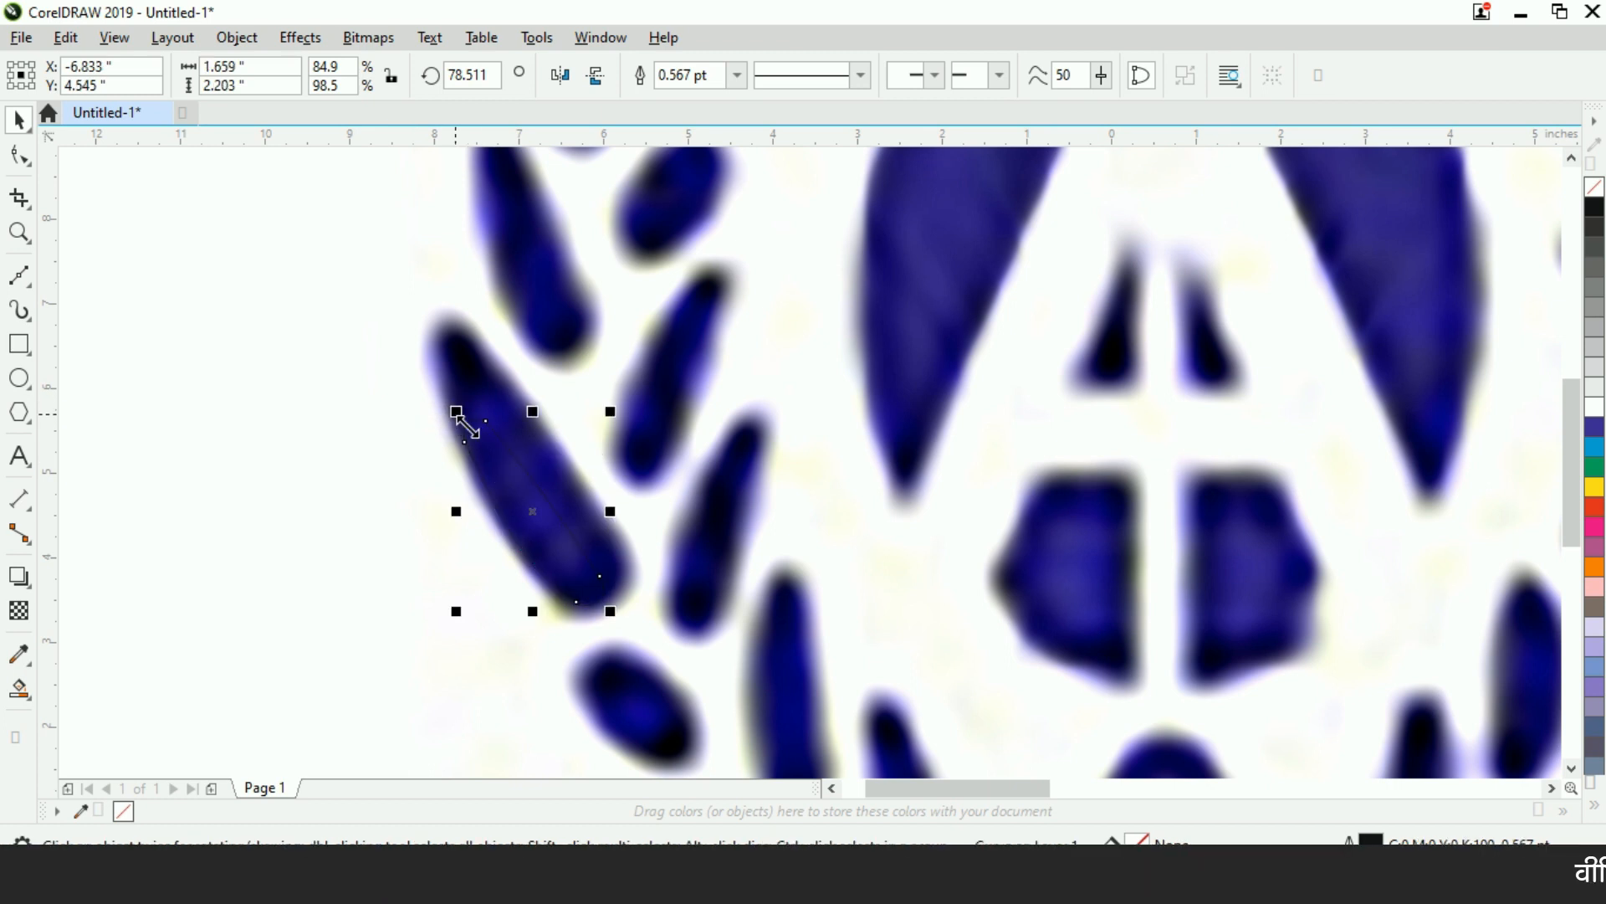
scroll(431, 347, "up", 2)
left_click_drag(782, 333, 846, 337)
scroll(730, 512, "down", 1)
scroll(730, 512, "up", 2)
Step: Reshape the large leaf outline's inner edge and rounded lower end to follow the image, then deselect it
key("F10")
left_click(713, 538)
scroll(725, 552, "down", 3)
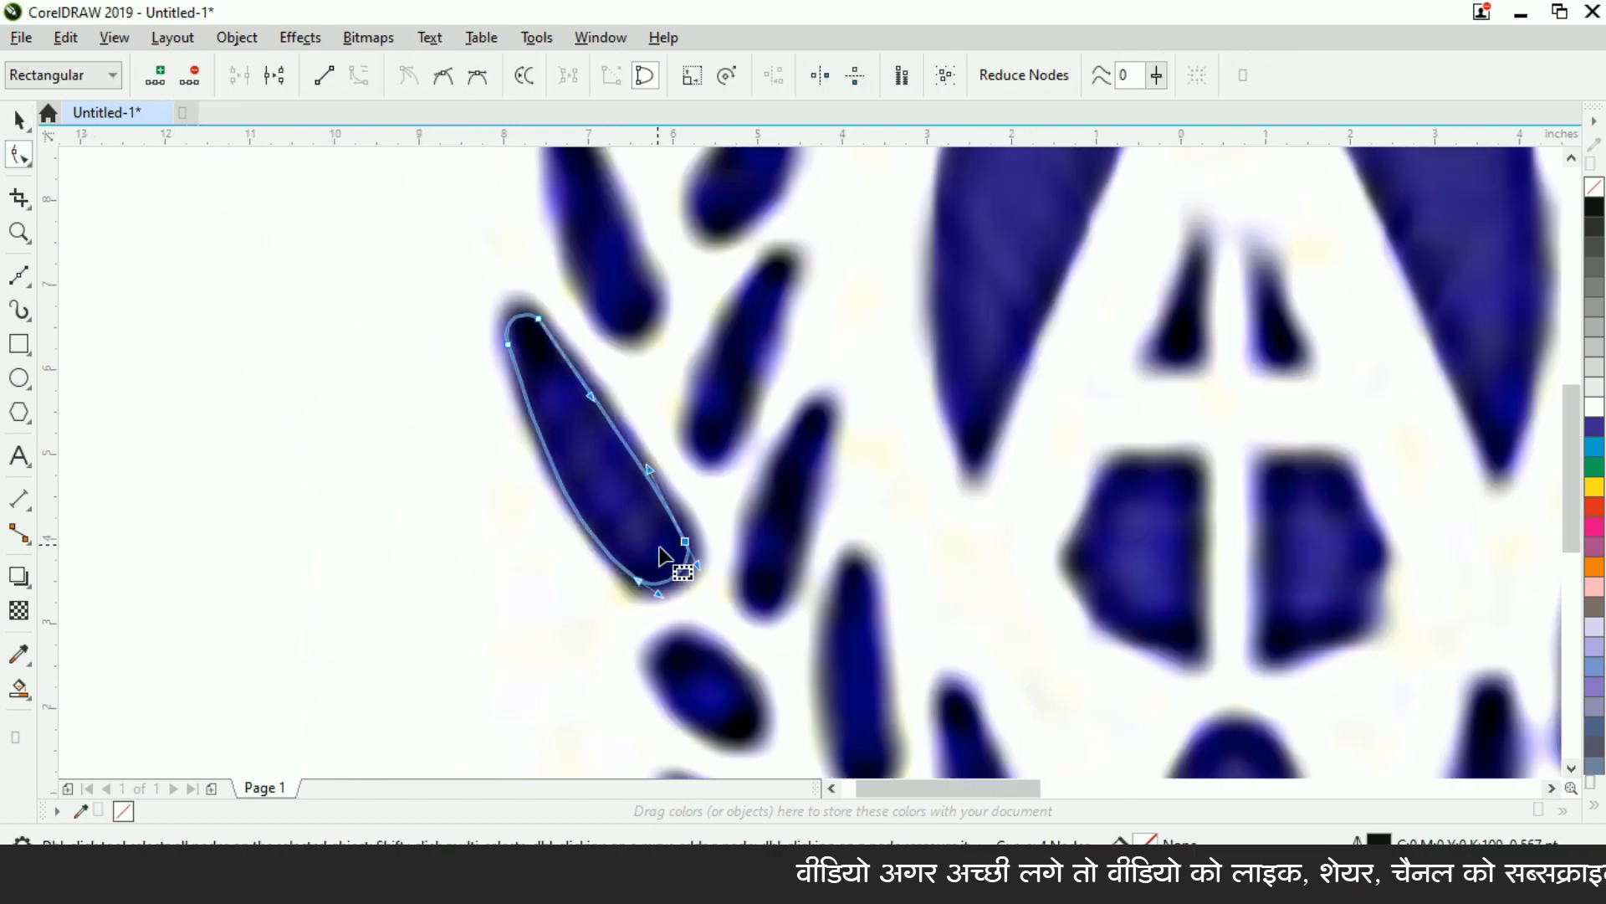
scroll(591, 445, "up", 3)
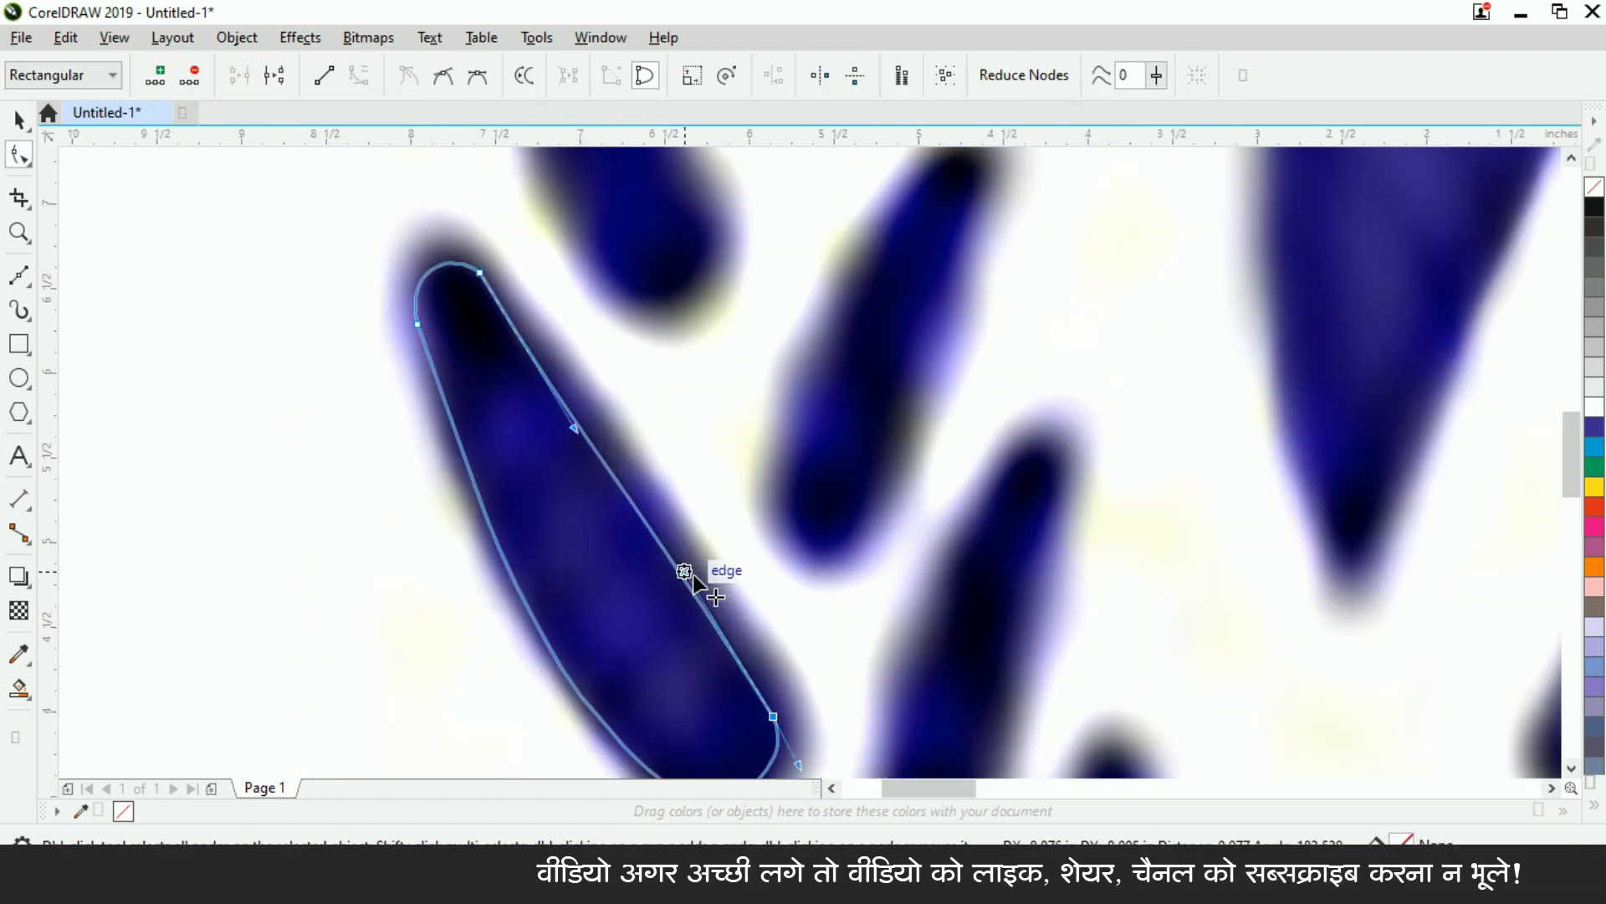
scroll(627, 527, "down", 3)
scroll(627, 502, "up", 3)
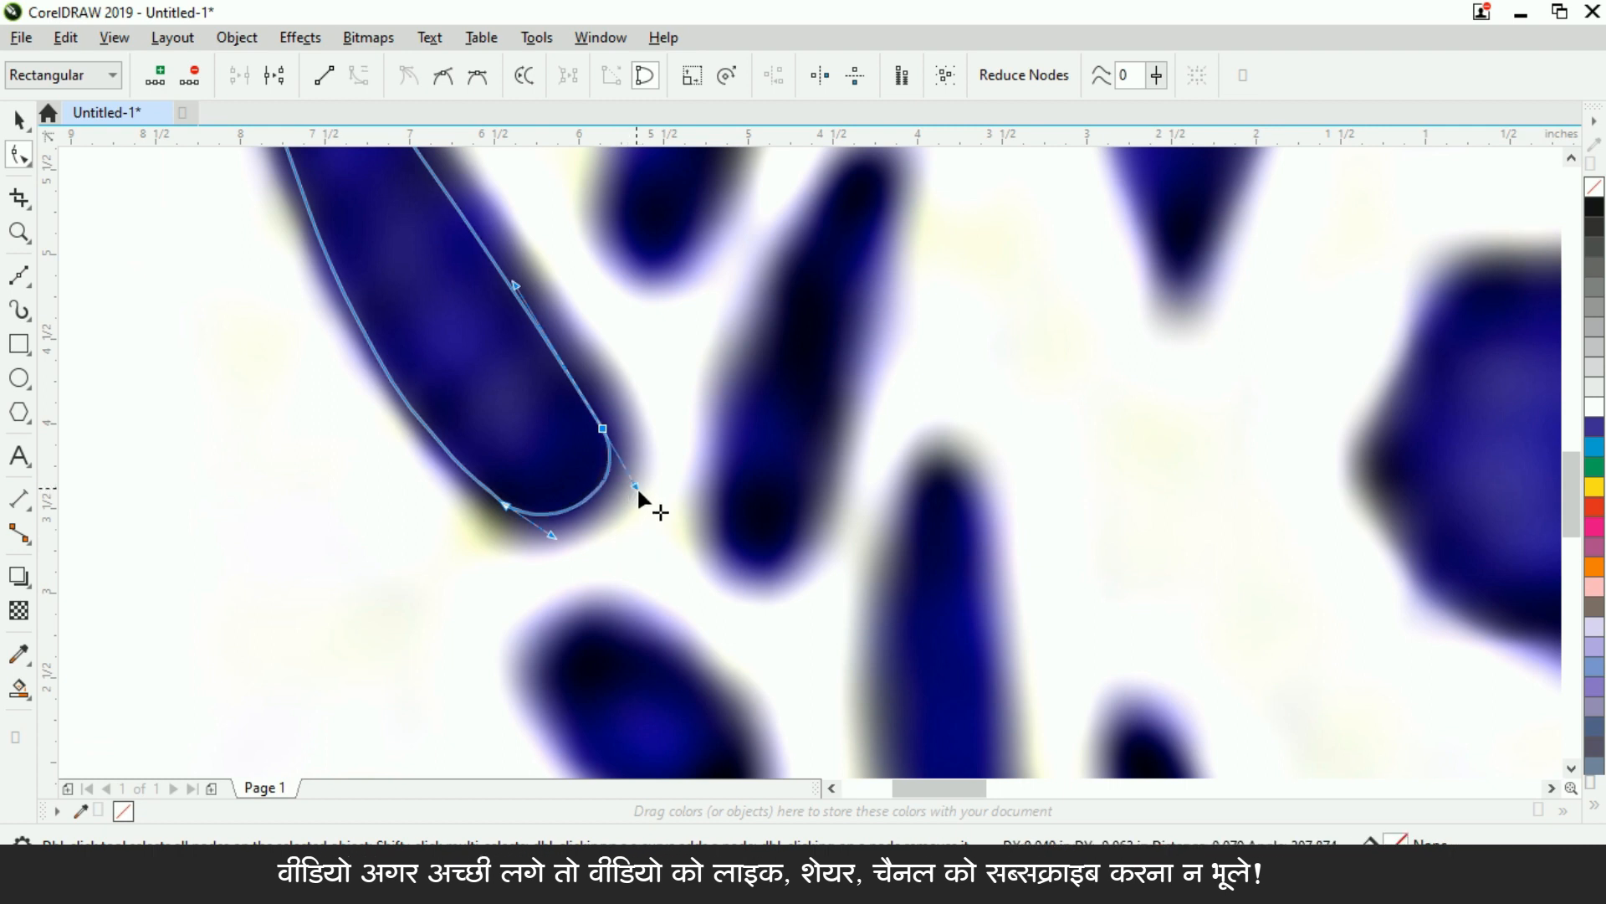
key("ctrl+space")
scroll(606, 515, "down", 1)
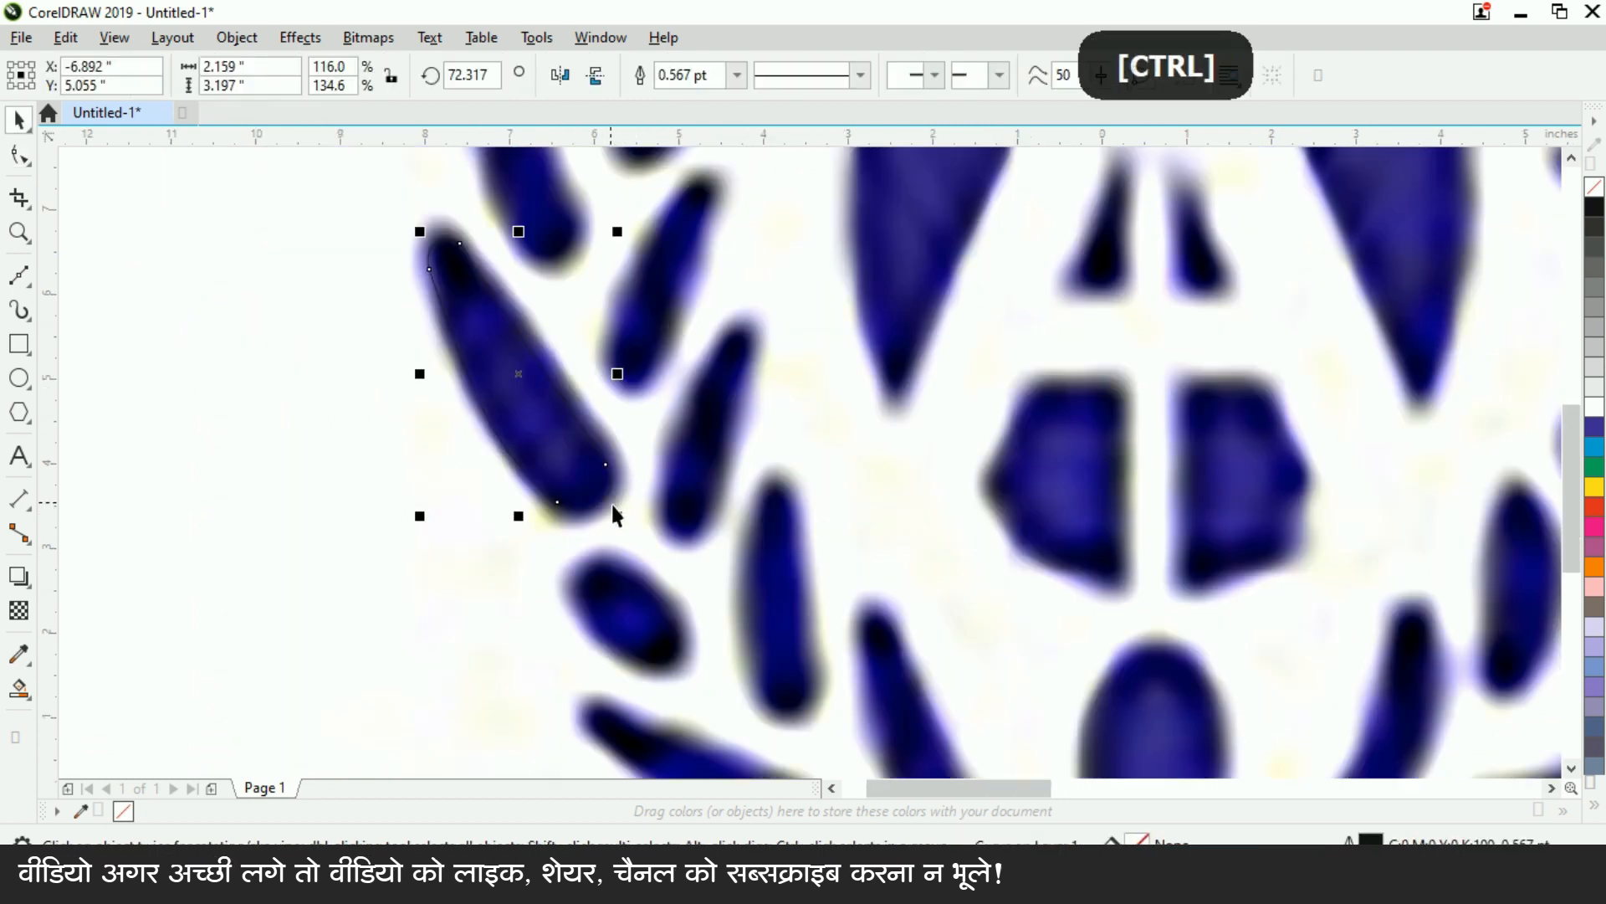
scroll(610, 501, "down", 1)
left_click(1448, 531)
scroll(604, 451, "up", 1)
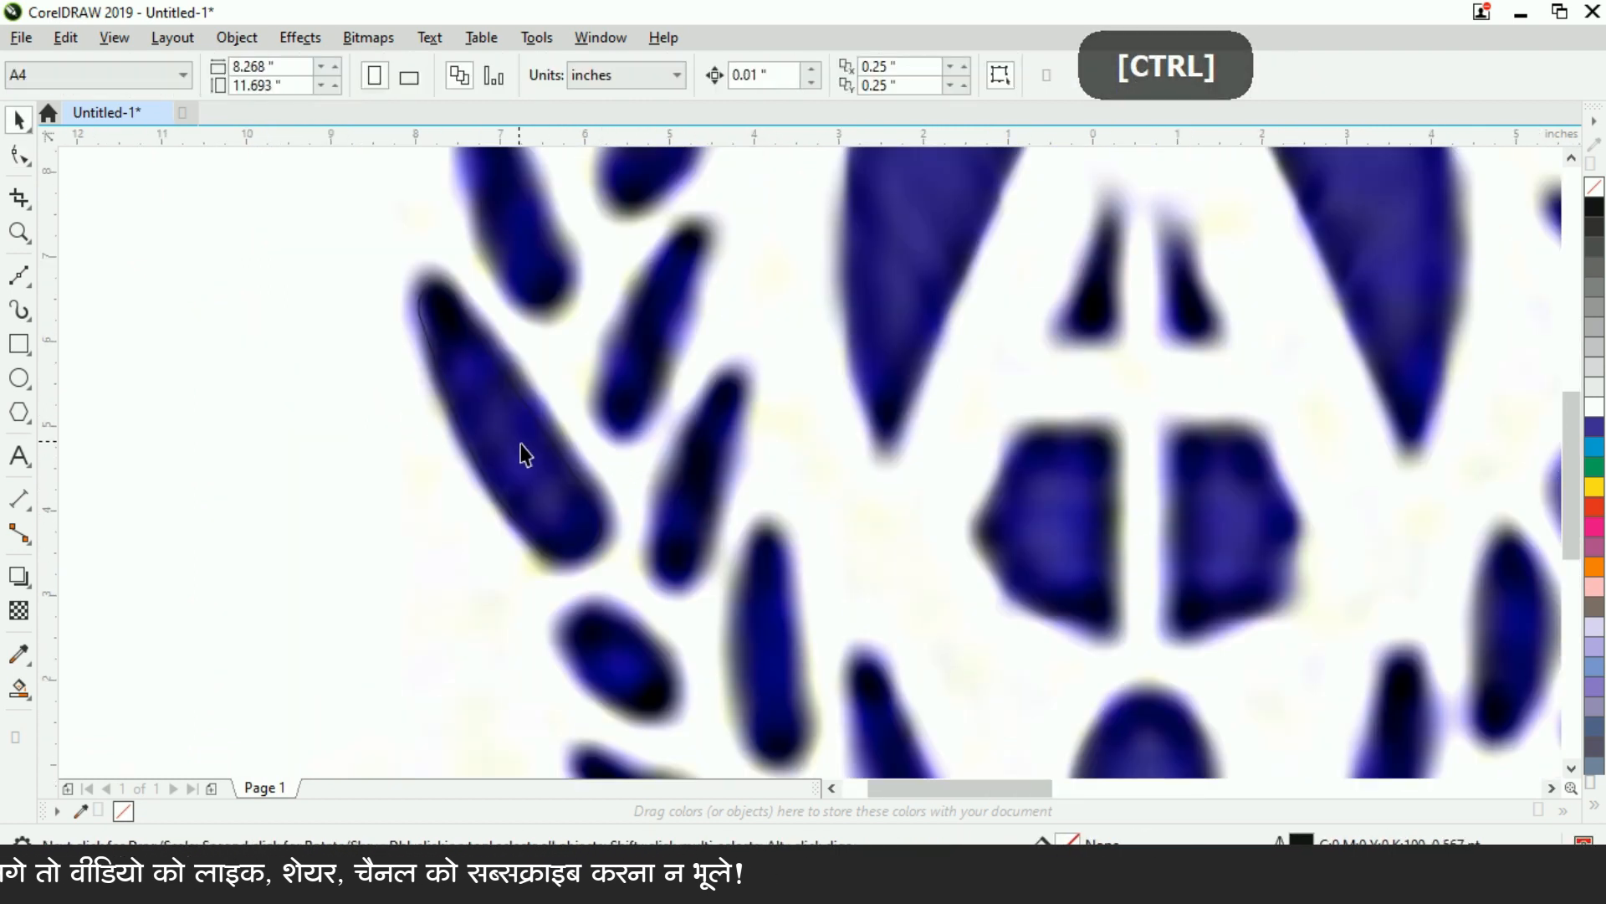
Step: Duplicate the large slanted leaf's outline and move the copy onto the smaller slanted leaf directly above it
left_click(541, 475)
scroll(540, 475, "down", 1)
scroll(539, 316, "up", 1)
left_click_drag(502, 567, 474, 328)
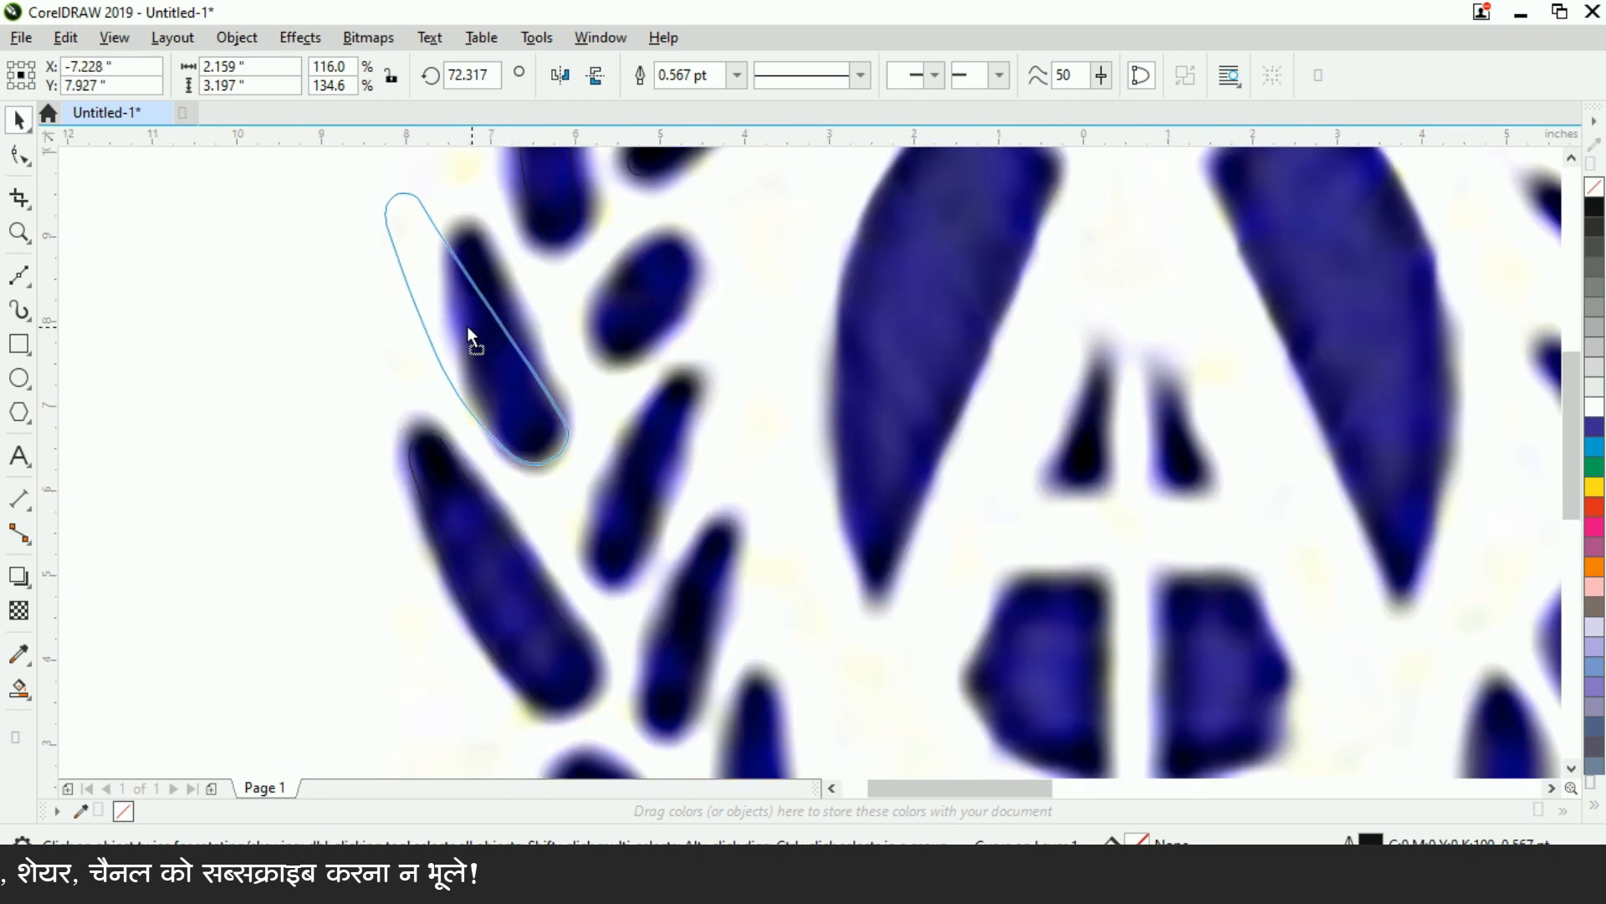
scroll(492, 368, "down", 1)
scroll(443, 293, "up", 1)
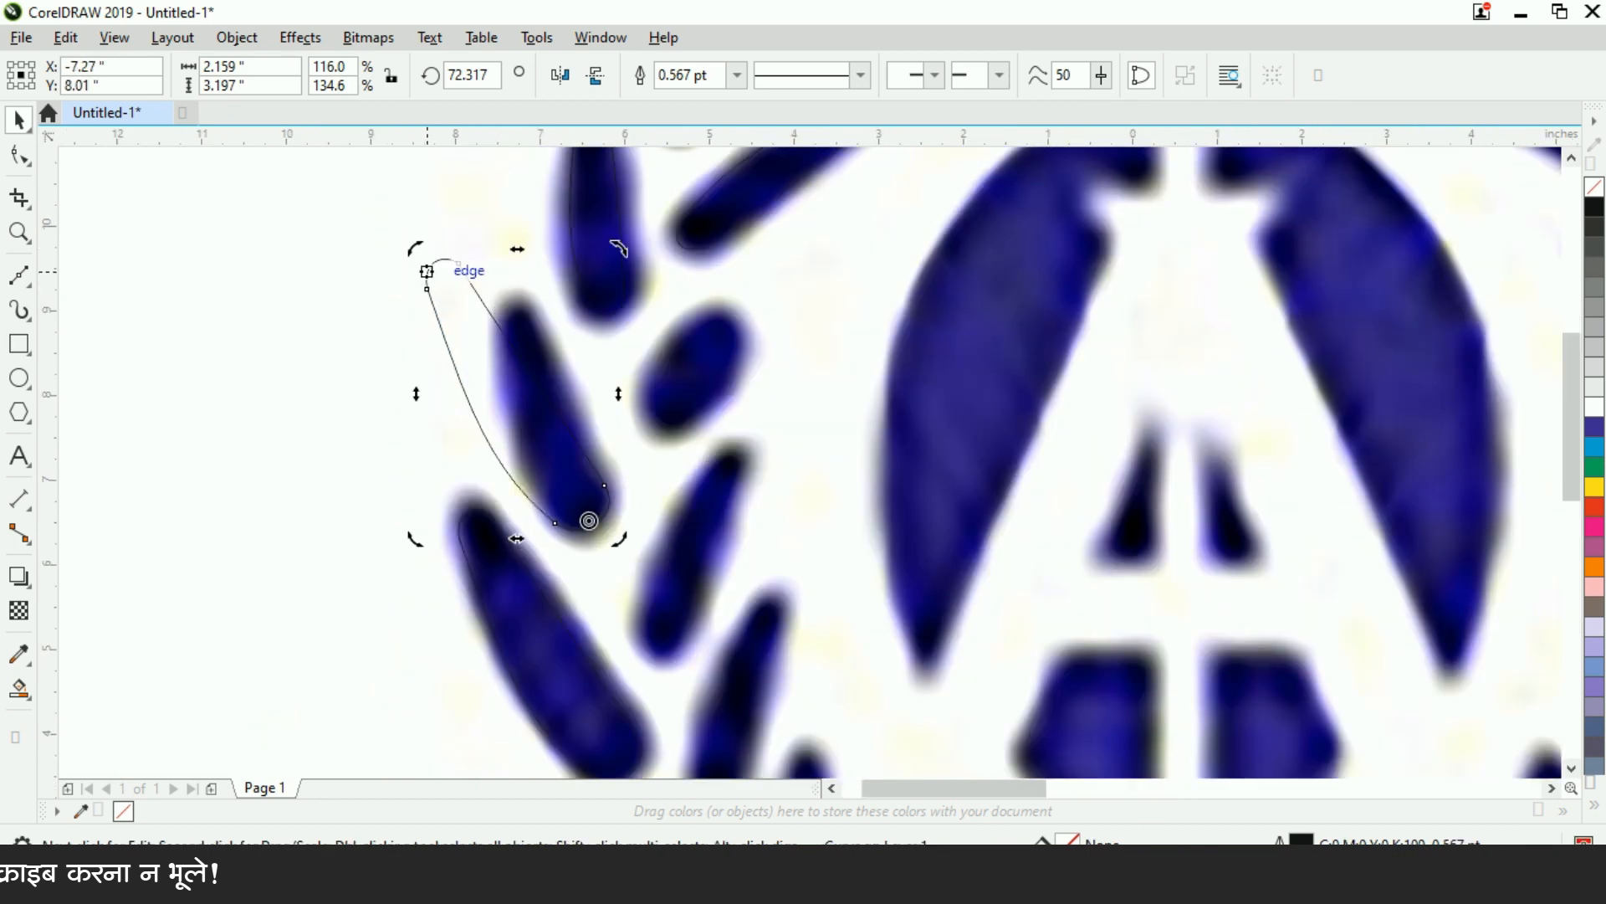
Step: Rotate the copied outline to about 63° and scale it to about 1.28 by 2.54 inches to fit the smaller slanted leaf
scroll(523, 400, "up", 1)
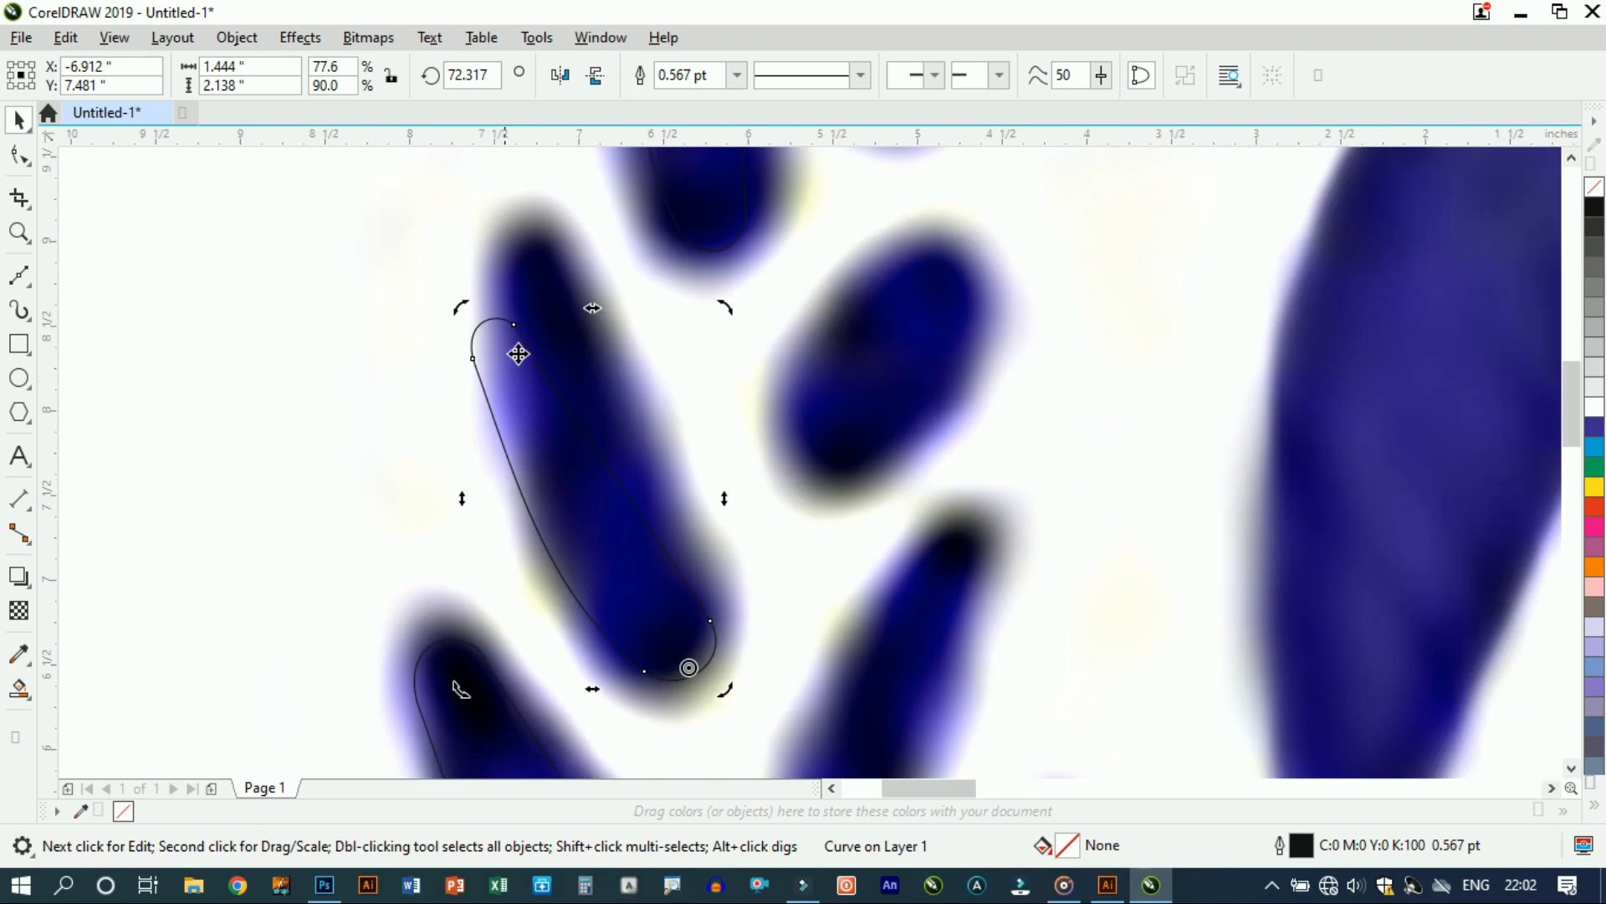
left_click(688, 667)
left_click_drag(520, 282, 499, 253)
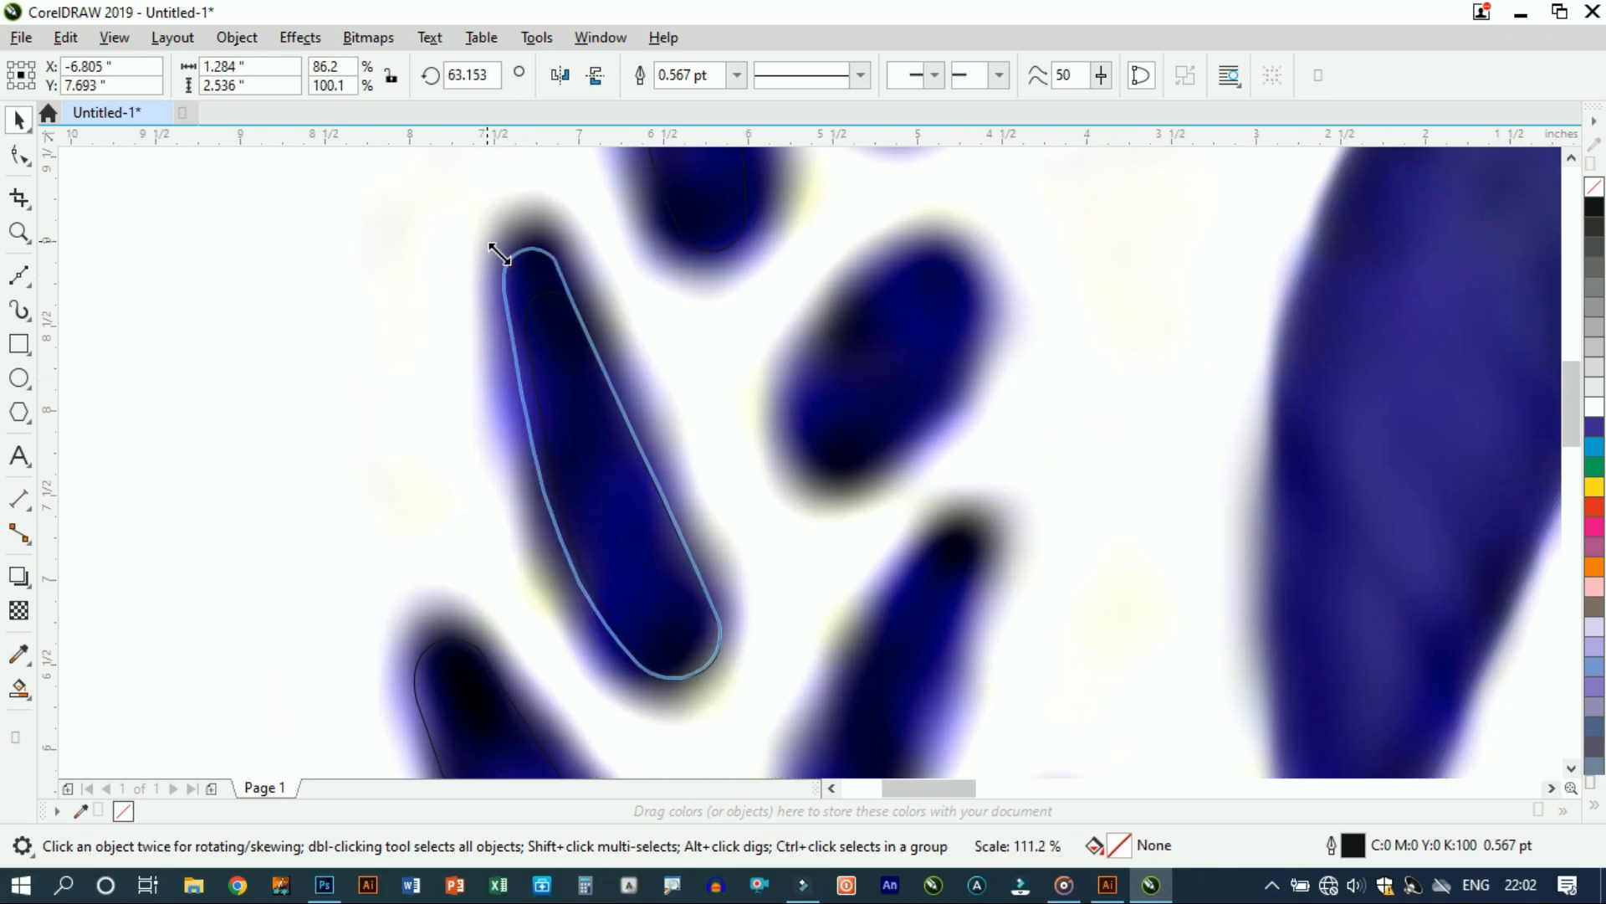
left_click(623, 426)
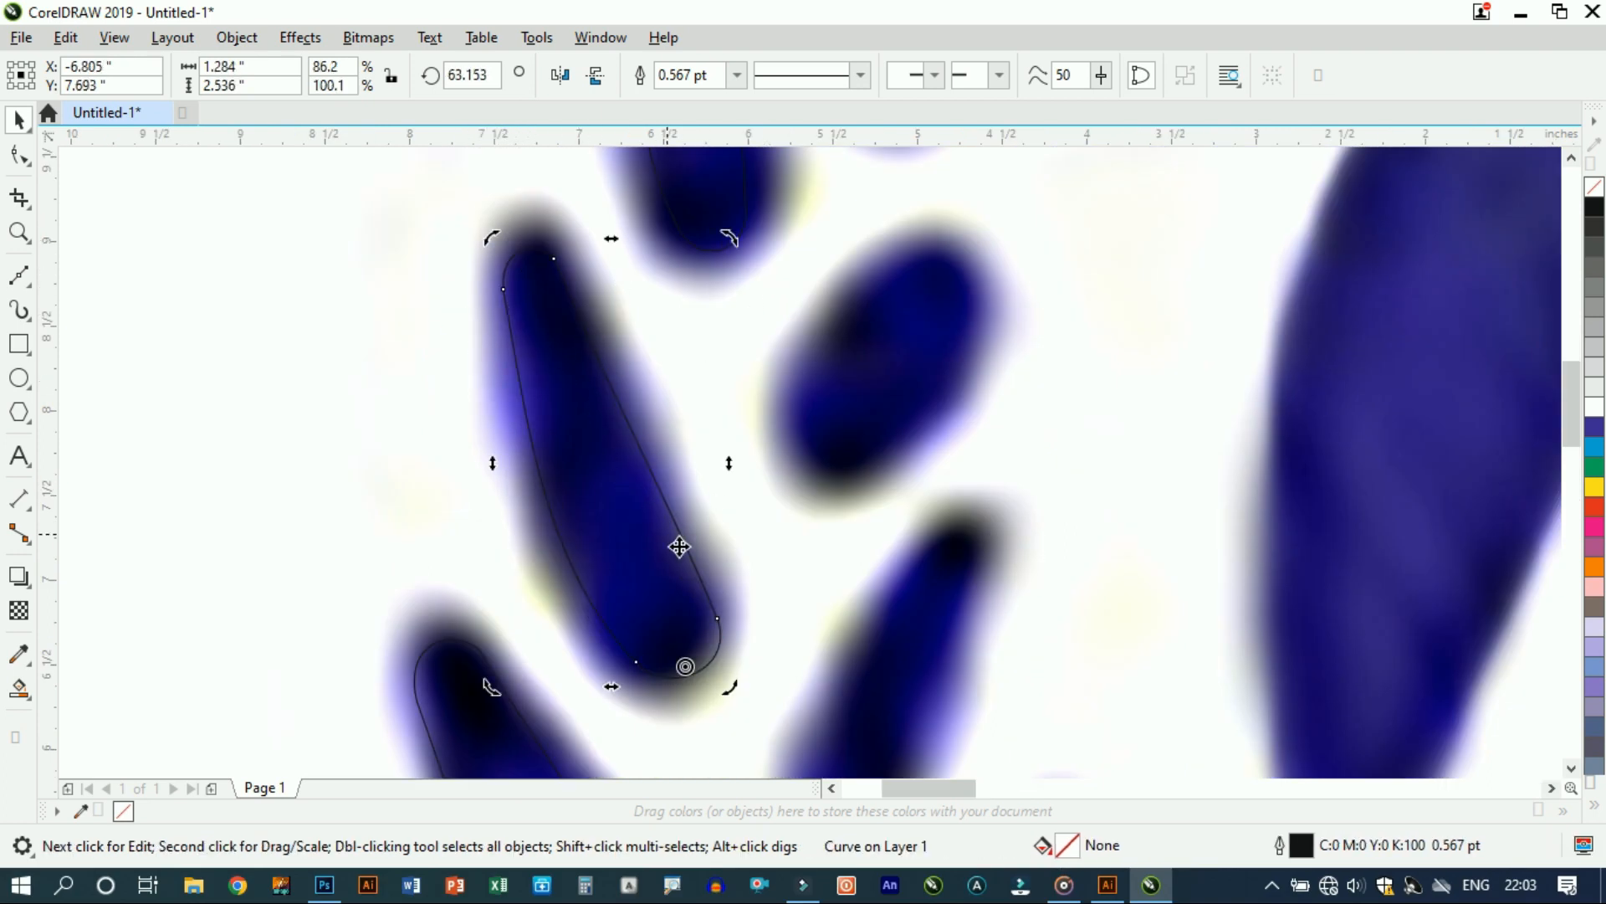
Step: Fine-tune the smaller slanted leaf's outline to about 1.19 by 2.50 inches to match the image
left_click(657, 569)
mouse_move(740, 686)
left_mouse_down()
mouse_move(727, 665)
mouse_move(733, 694)
left_mouse_up()
left_click(727, 665)
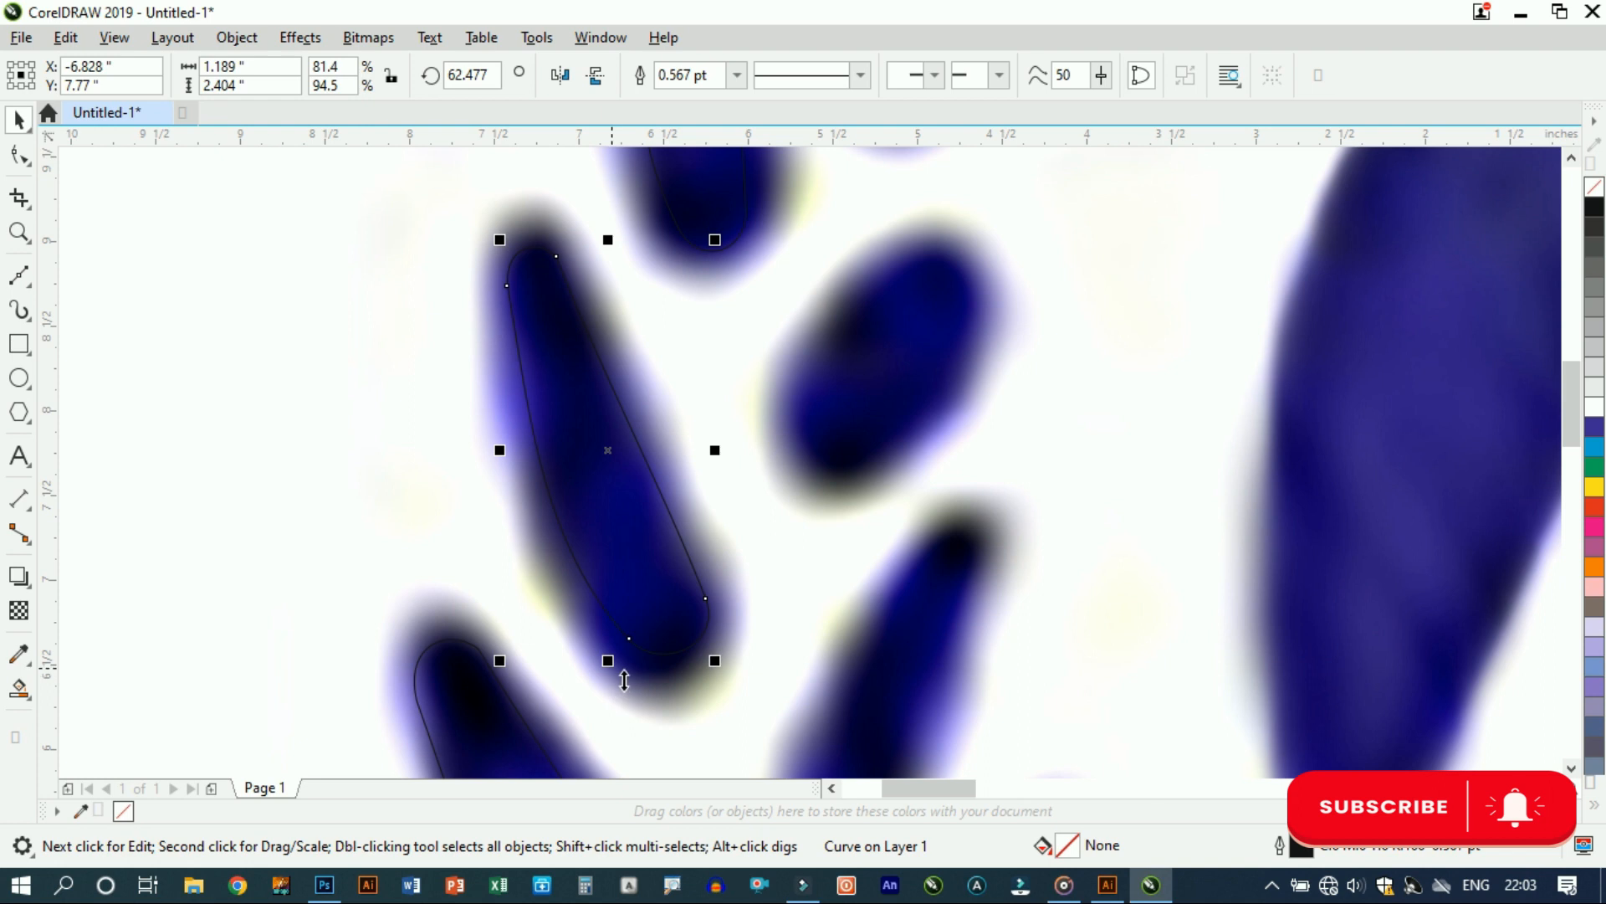
left_click_drag(621, 689, 621, 688)
scroll(631, 541, "down", 4)
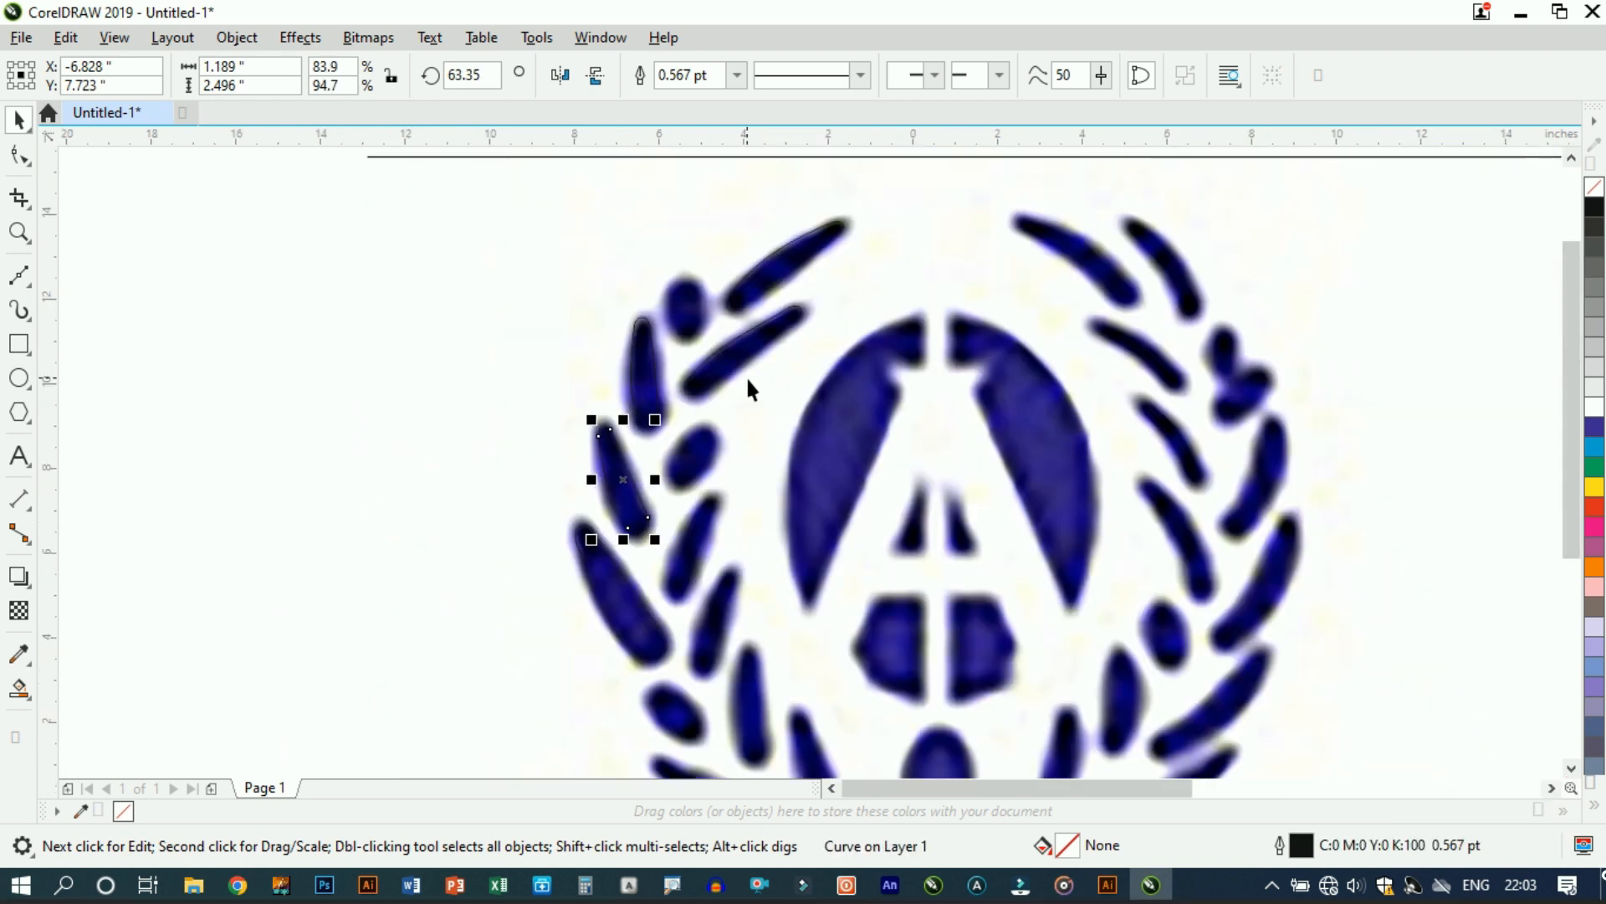
Step: Duplicate the second diagonal leaf's outline and move the copy down onto the slanted inner leaf below the small oval
scroll(751, 393, "up", 2)
left_click(746, 360)
left_click_drag(736, 615, 736, 616)
scroll(748, 578, "down", 2)
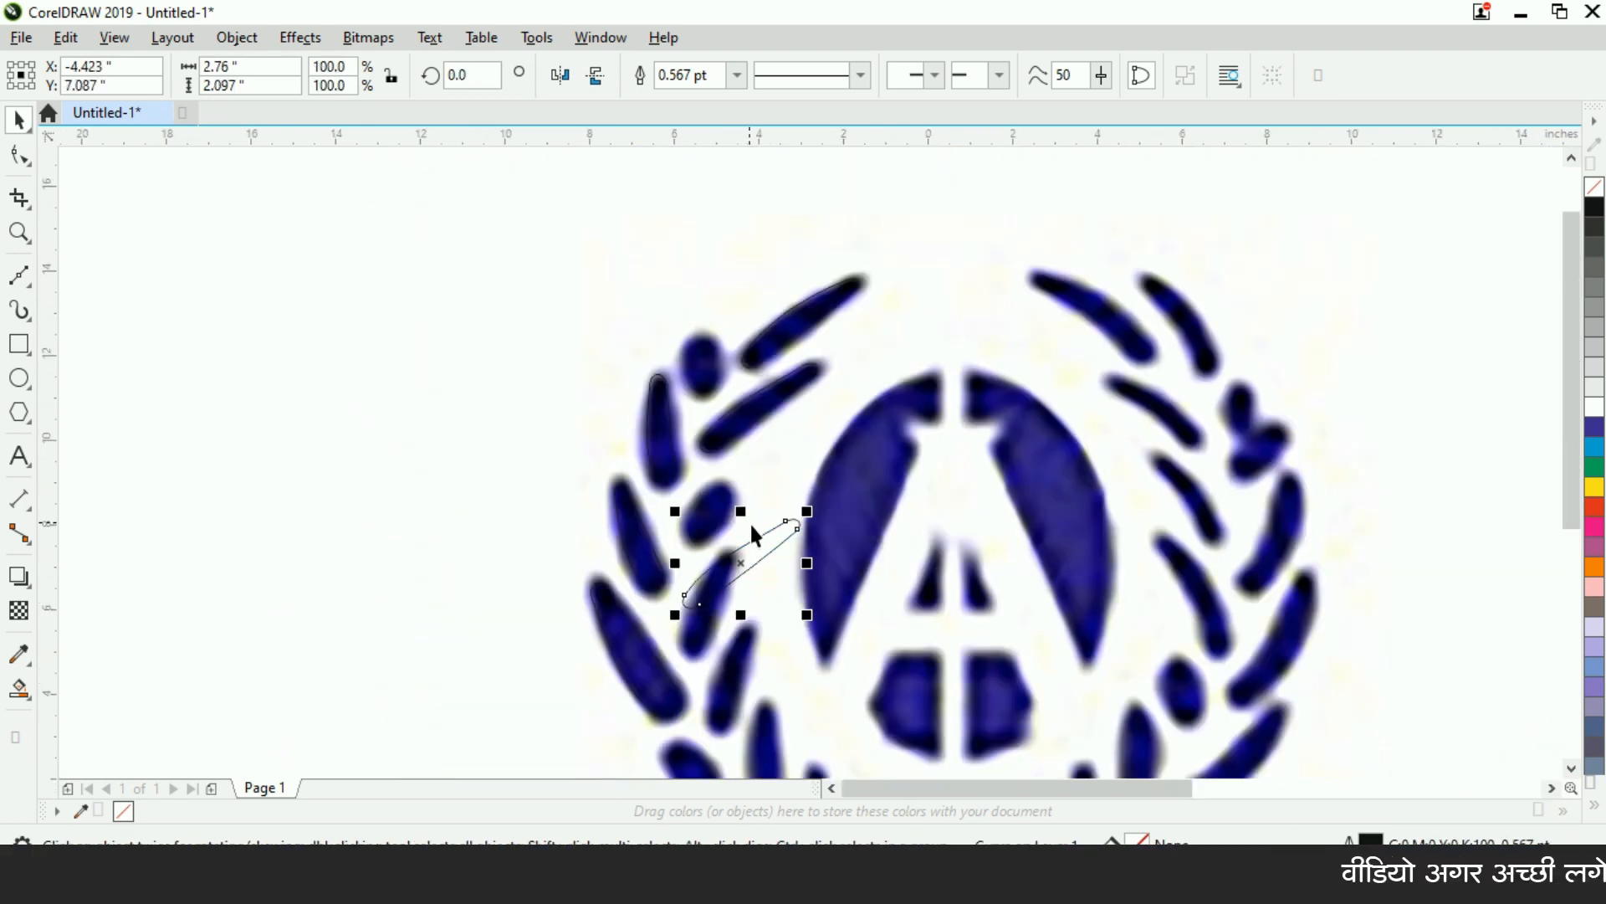
scroll(751, 539, "up", 2)
left_click_drag(729, 508, 728, 602)
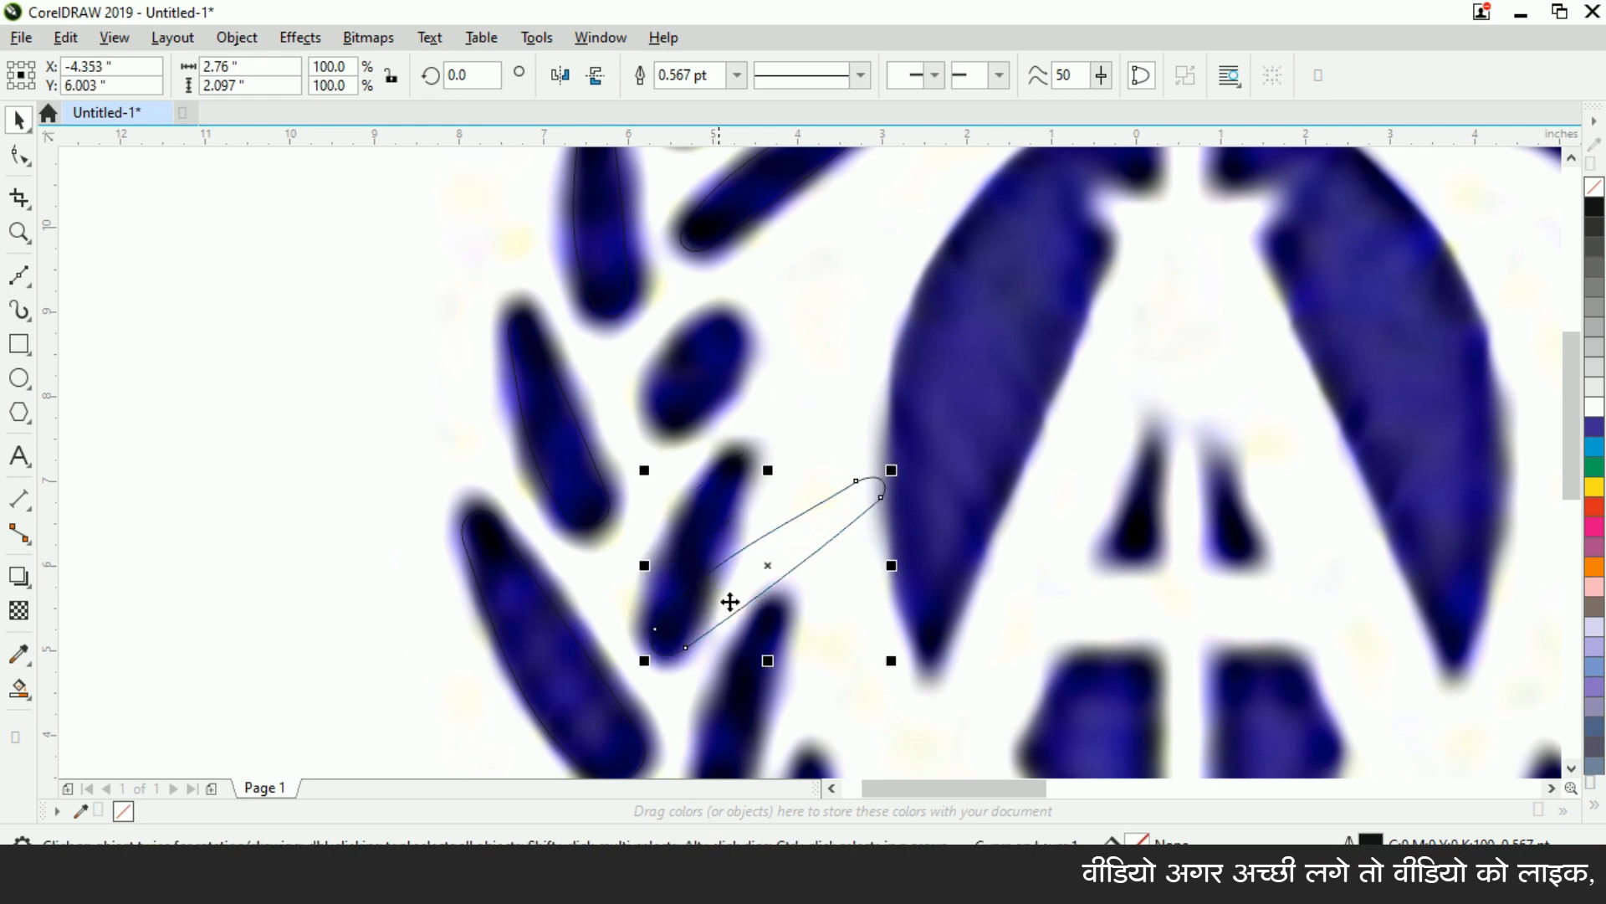
Step: Rotate the copied outline to about 30° and scale it to about 1.17 by 2.34 inches on the slanted inner leaf
left_click(728, 603)
left_click_drag(878, 473, 789, 440)
key("ctrl+z")
left_click_drag(768, 565, 659, 653)
left_click_drag(895, 468, 788, 403)
left_click(745, 460)
scroll(744, 470, "up", 2)
left_click(740, 462)
scroll(717, 438, "down", 1)
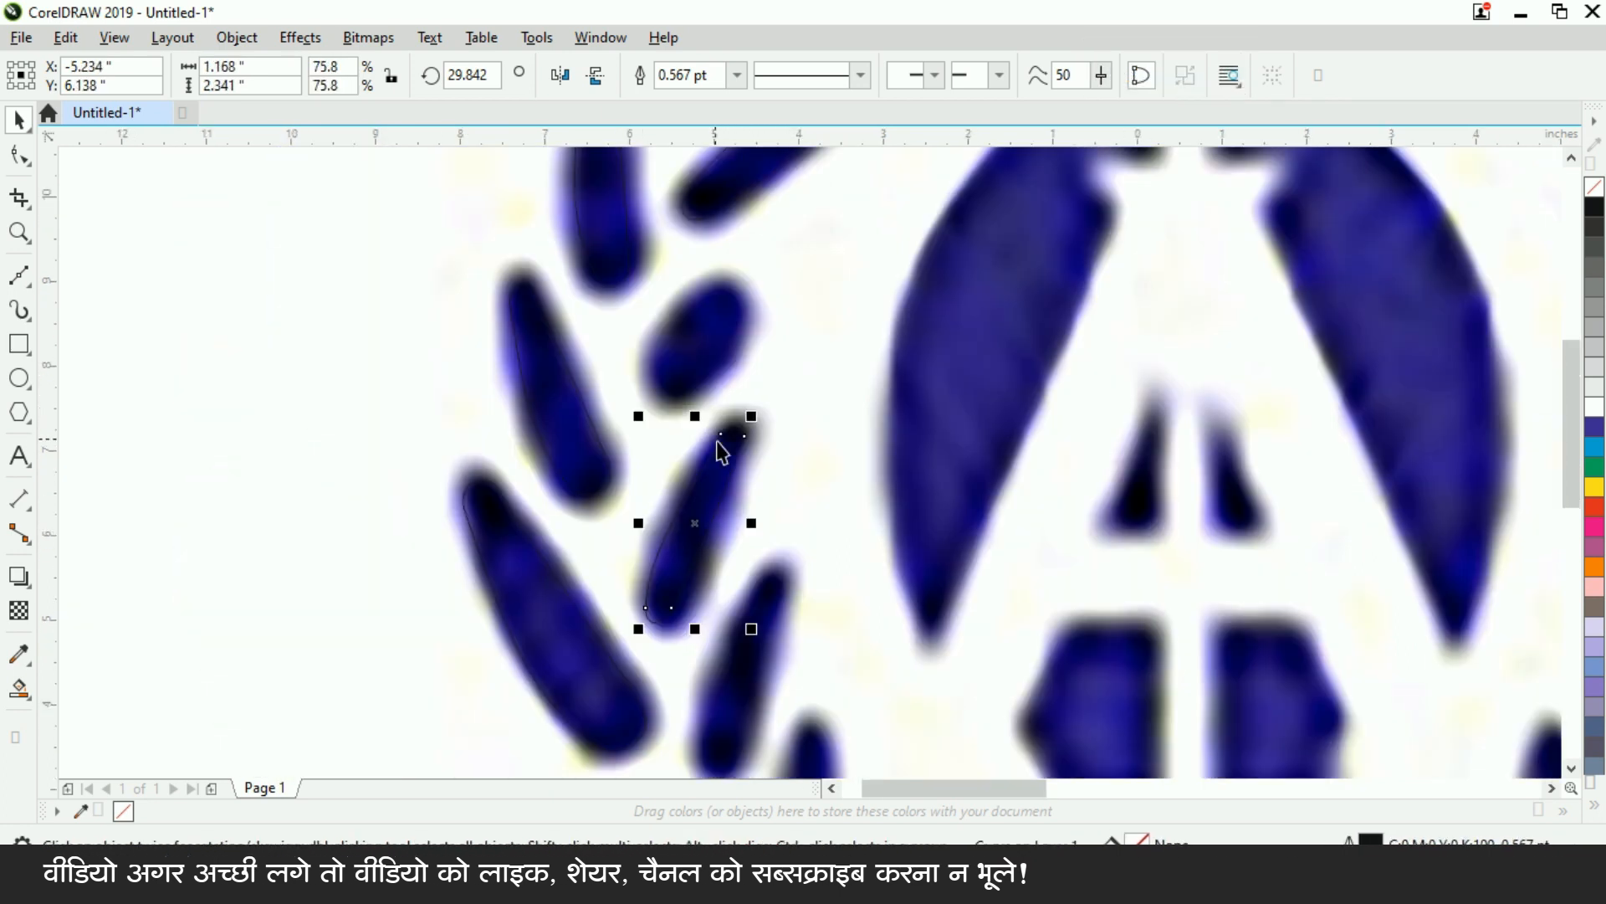
Step: Adjust the slanted inner leaf's outline at its lower end and bend its long edges to follow the leaf's curve
scroll(690, 598, "up", 1)
left_click(637, 583)
left_click(636, 582)
mouse_move(628, 608)
left_mouse_down()
mouse_move(656, 620)
mouse_move(645, 607)
left_mouse_up()
left_click(739, 434)
left_click(20, 156)
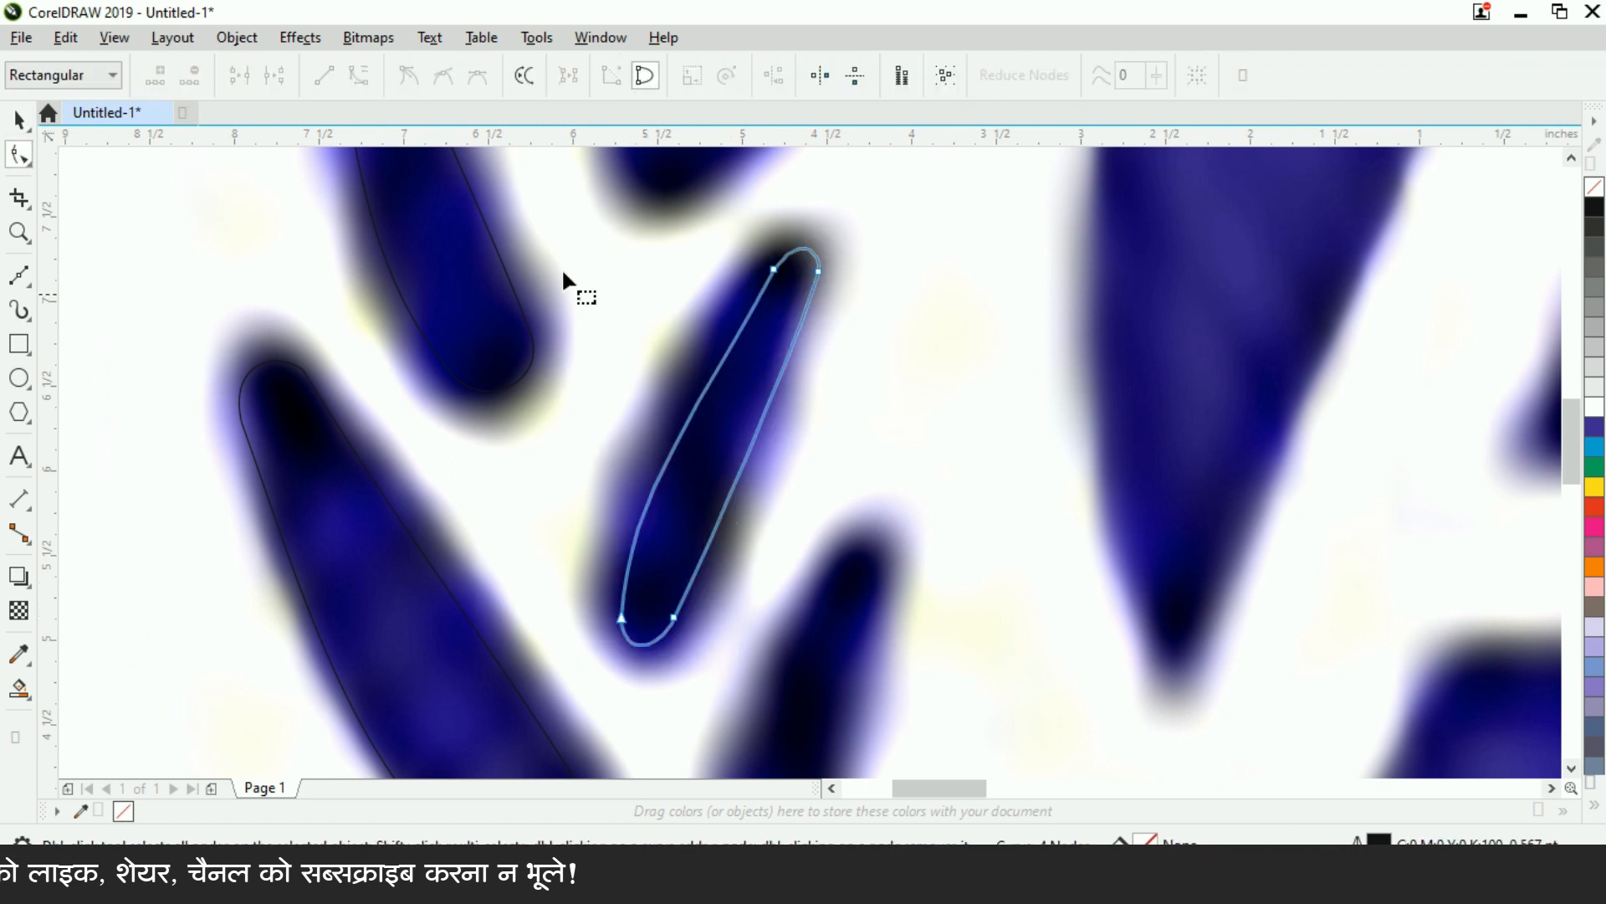
left_click_drag(707, 236, 774, 294)
left_click_drag(706, 390, 769, 369)
Step: Fine-tune the slanted inner leaf's outline to about 1.04 by 2.31 inches to match the image
key("ctrl+space")
mouse_move(825, 241)
left_mouse_down()
mouse_move(807, 254)
mouse_move(823, 257)
left_mouse_up()
left_click(765, 319)
left_click(712, 316)
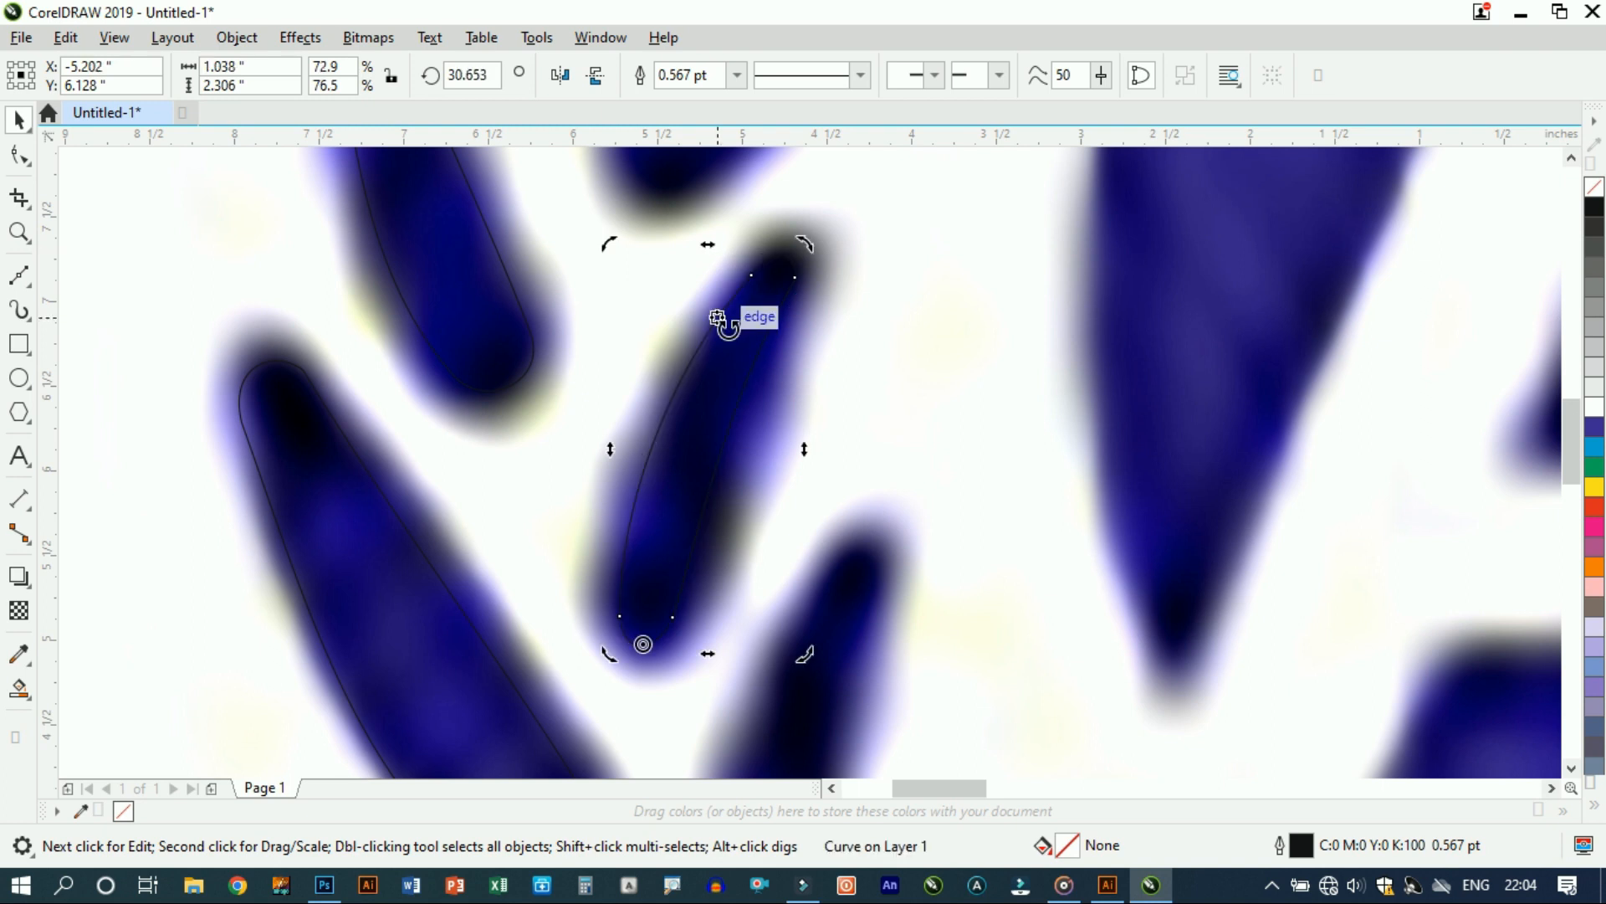
Step: Duplicate the slanted inner leaf's outline and move the copy onto the next slanted leaf below it
scroll(718, 318, "down", 3)
key("ctrl+space")
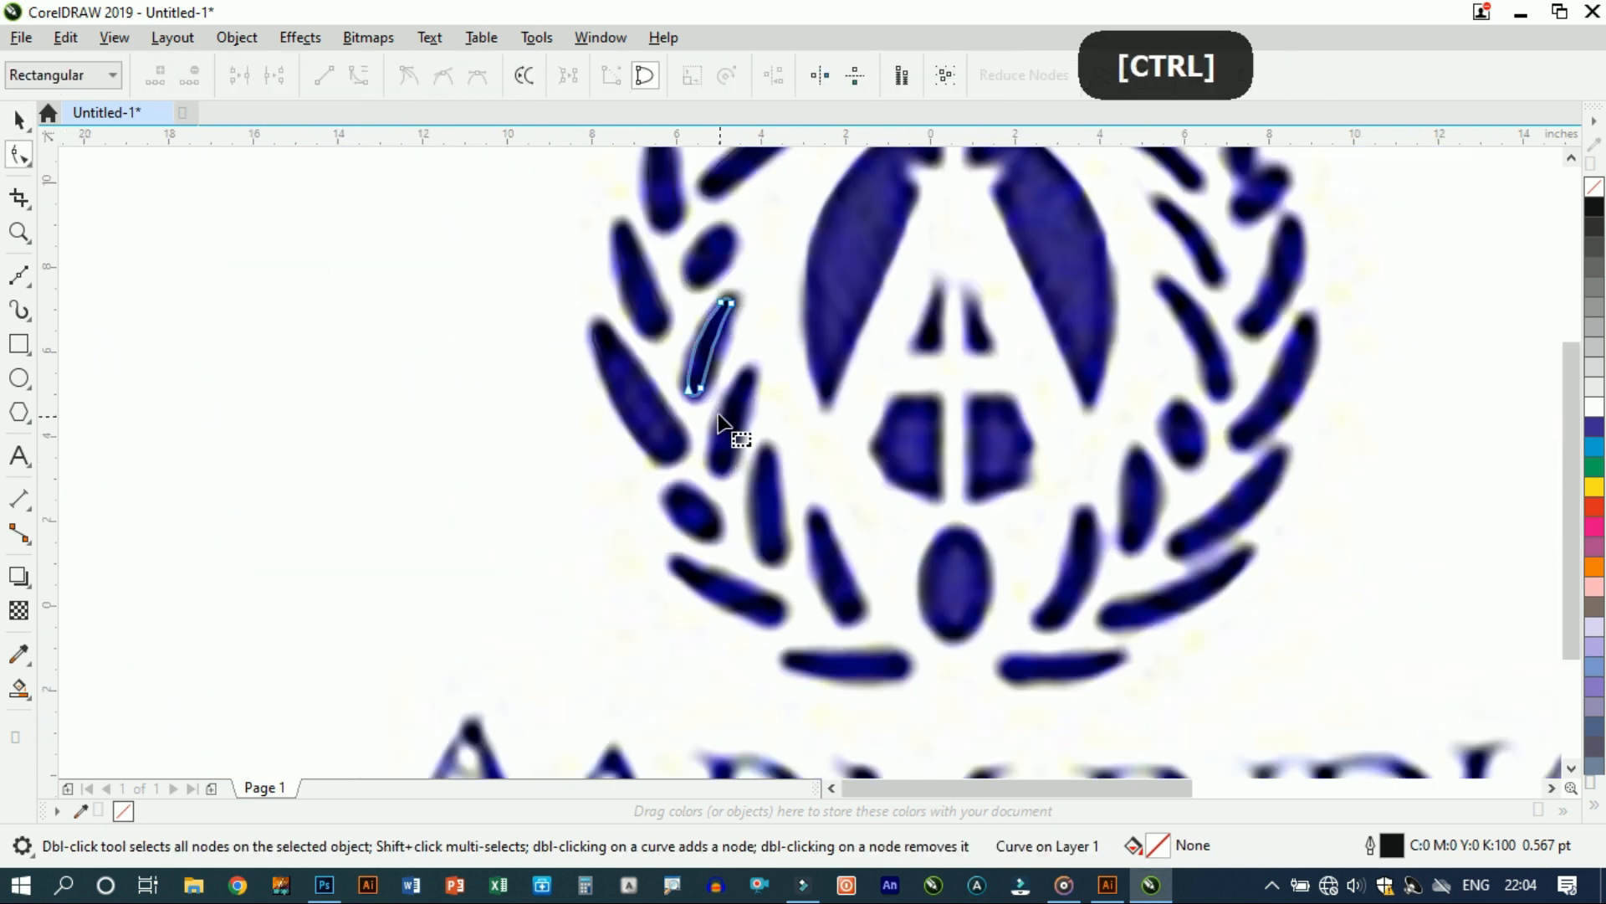
left_click(738, 430)
scroll(726, 444, "up", 5)
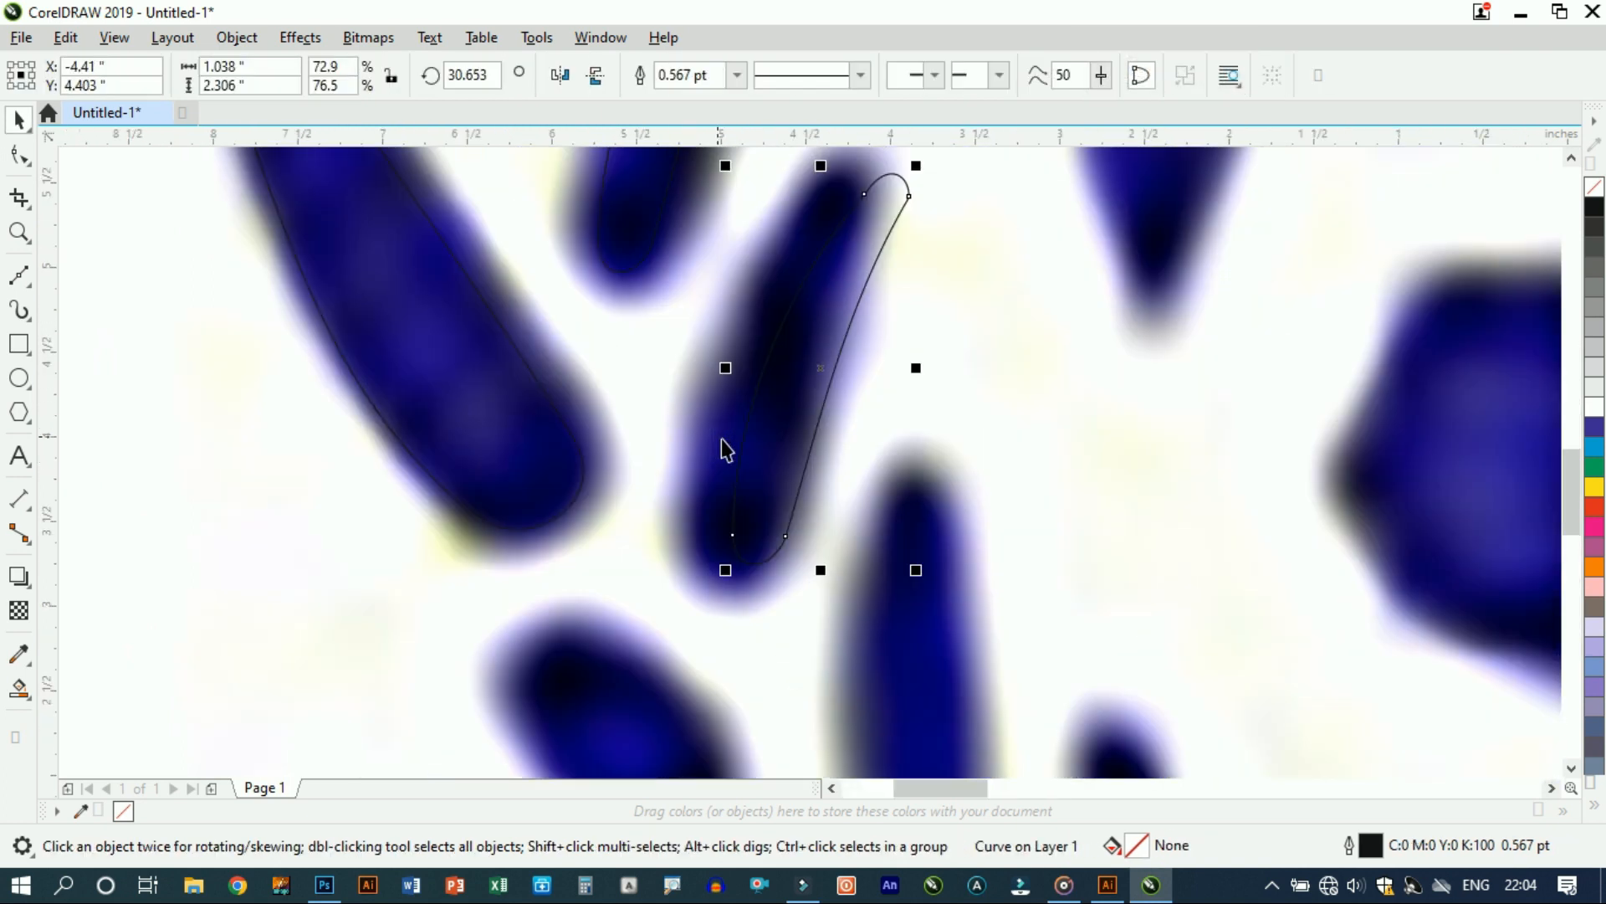
left_click_drag(762, 390, 763, 388)
scroll(763, 412, "down", 1)
scroll(802, 313, "up", 1)
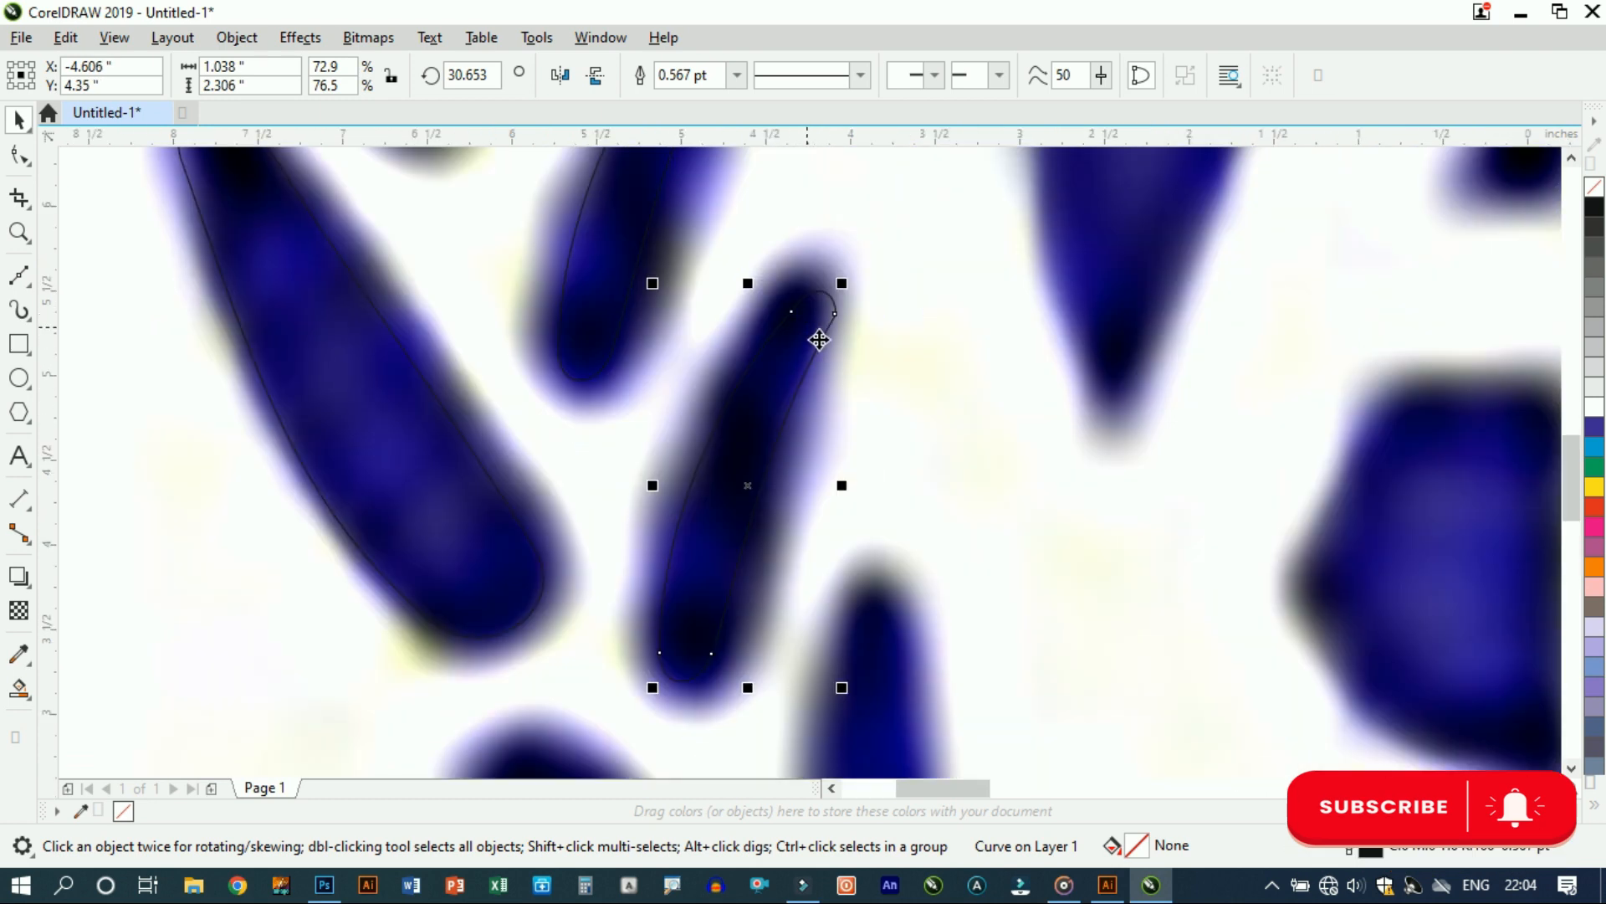
Step: Skew the copied outline to about 0.91 inch wide so it follows the lower slanted leaf
left_click(819, 340)
left_click_drag(738, 287, 735, 281)
left_click(731, 541)
left_click(709, 680)
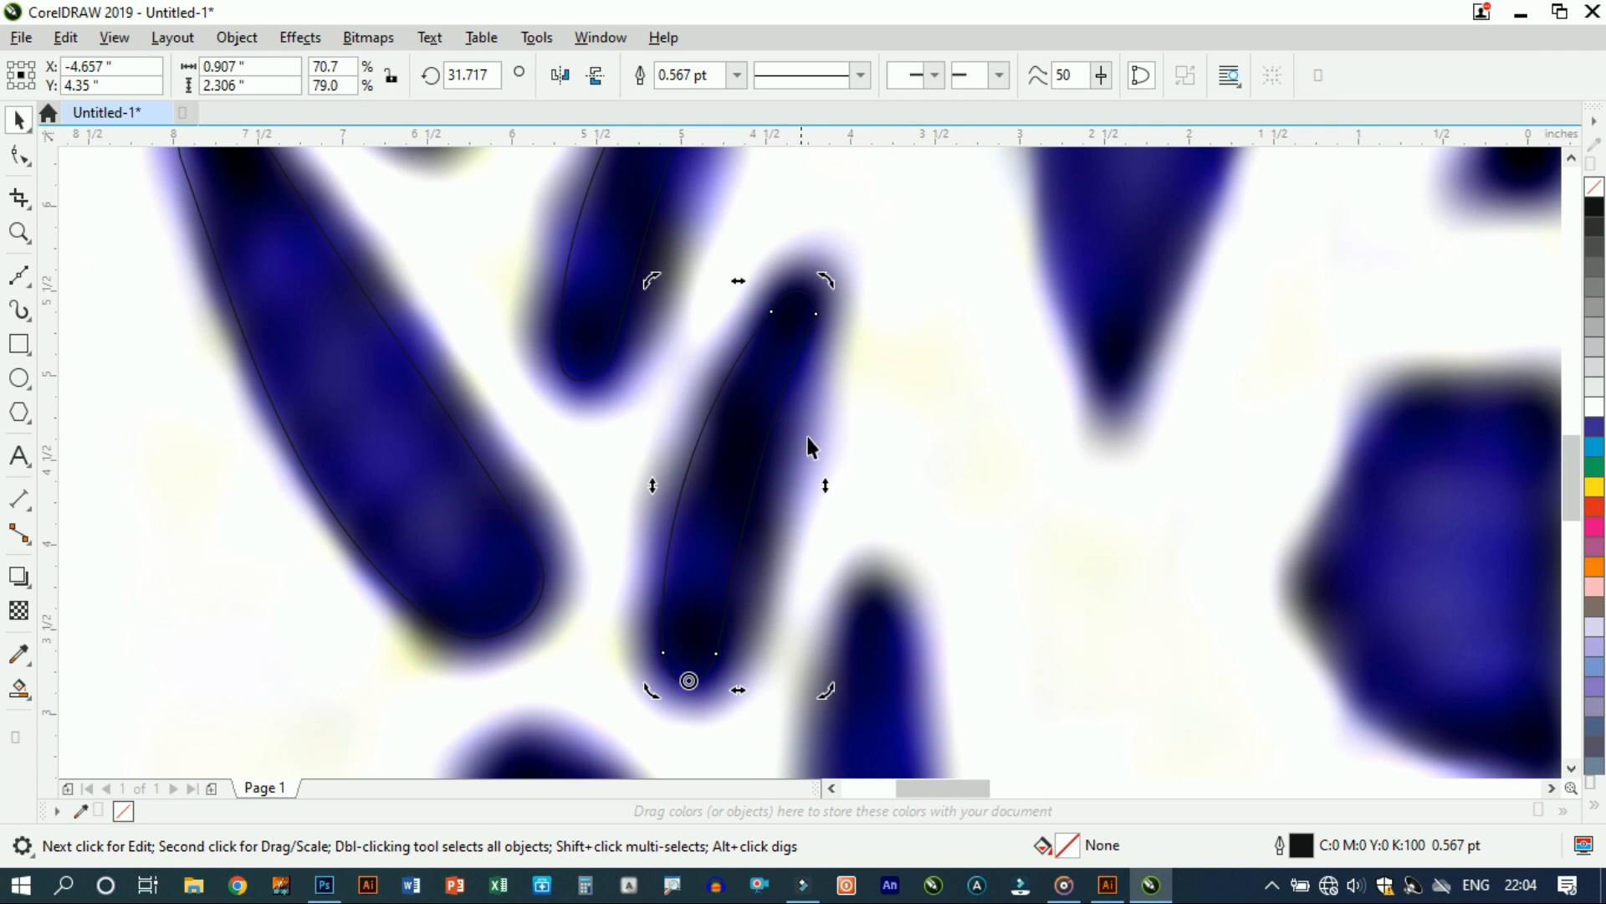
Step: Duplicate the second diagonal outer leaf's outline and move the copy onto the nearly upright leaf beside the lower small oval
scroll(757, 368, "down", 2)
left_click(760, 439)
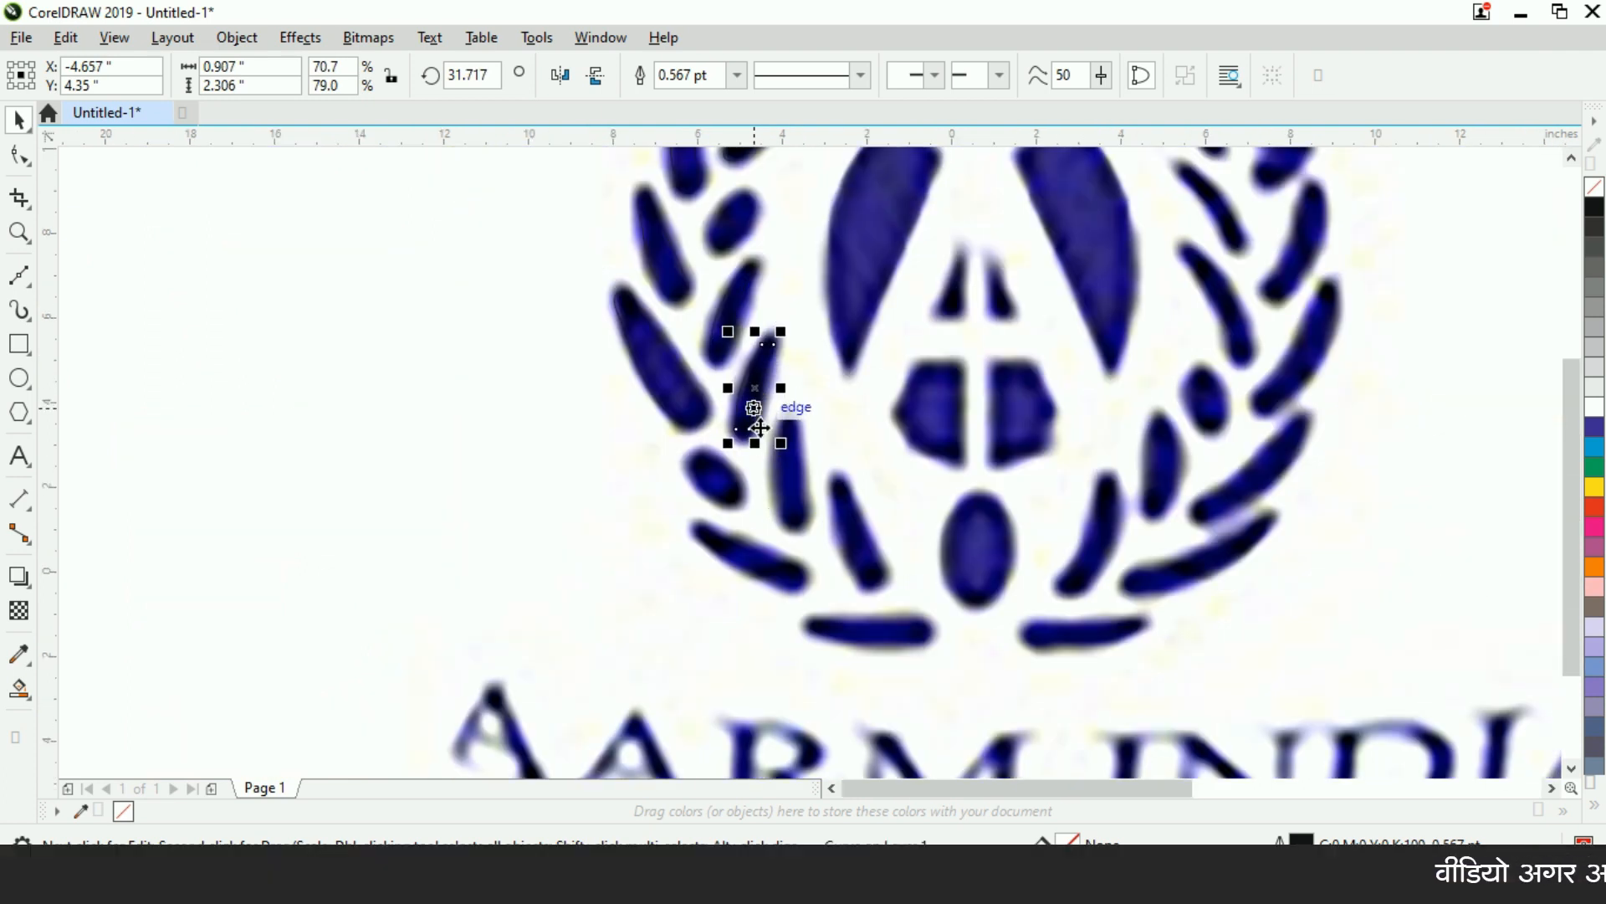
left_click(663, 255)
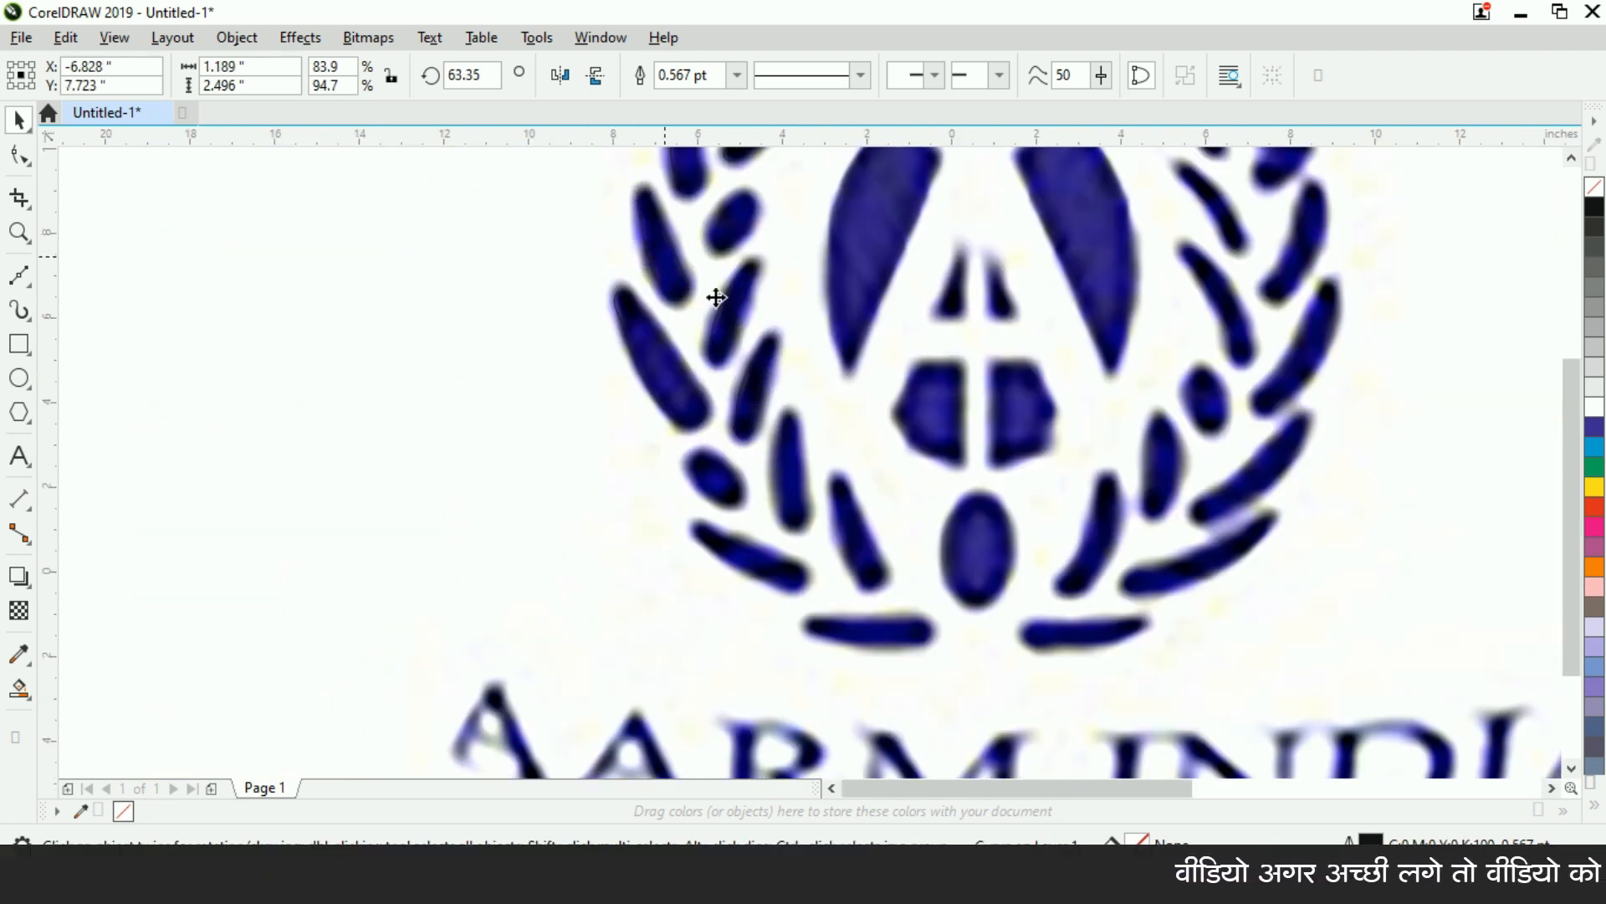
left_click_drag(795, 473, 794, 473)
scroll(797, 497, "up", 2)
Step: Rotate and skew the copied outline to about 0.75 by 2.50 inches to fit the nearly upright leaf
left_click(839, 542)
left_click_drag(794, 621, 725, 633)
left_click(745, 437)
scroll(747, 438, "down", 2)
scroll(743, 393, "up", 2)
left_click(767, 336)
left_click_drag(774, 320, 836, 347)
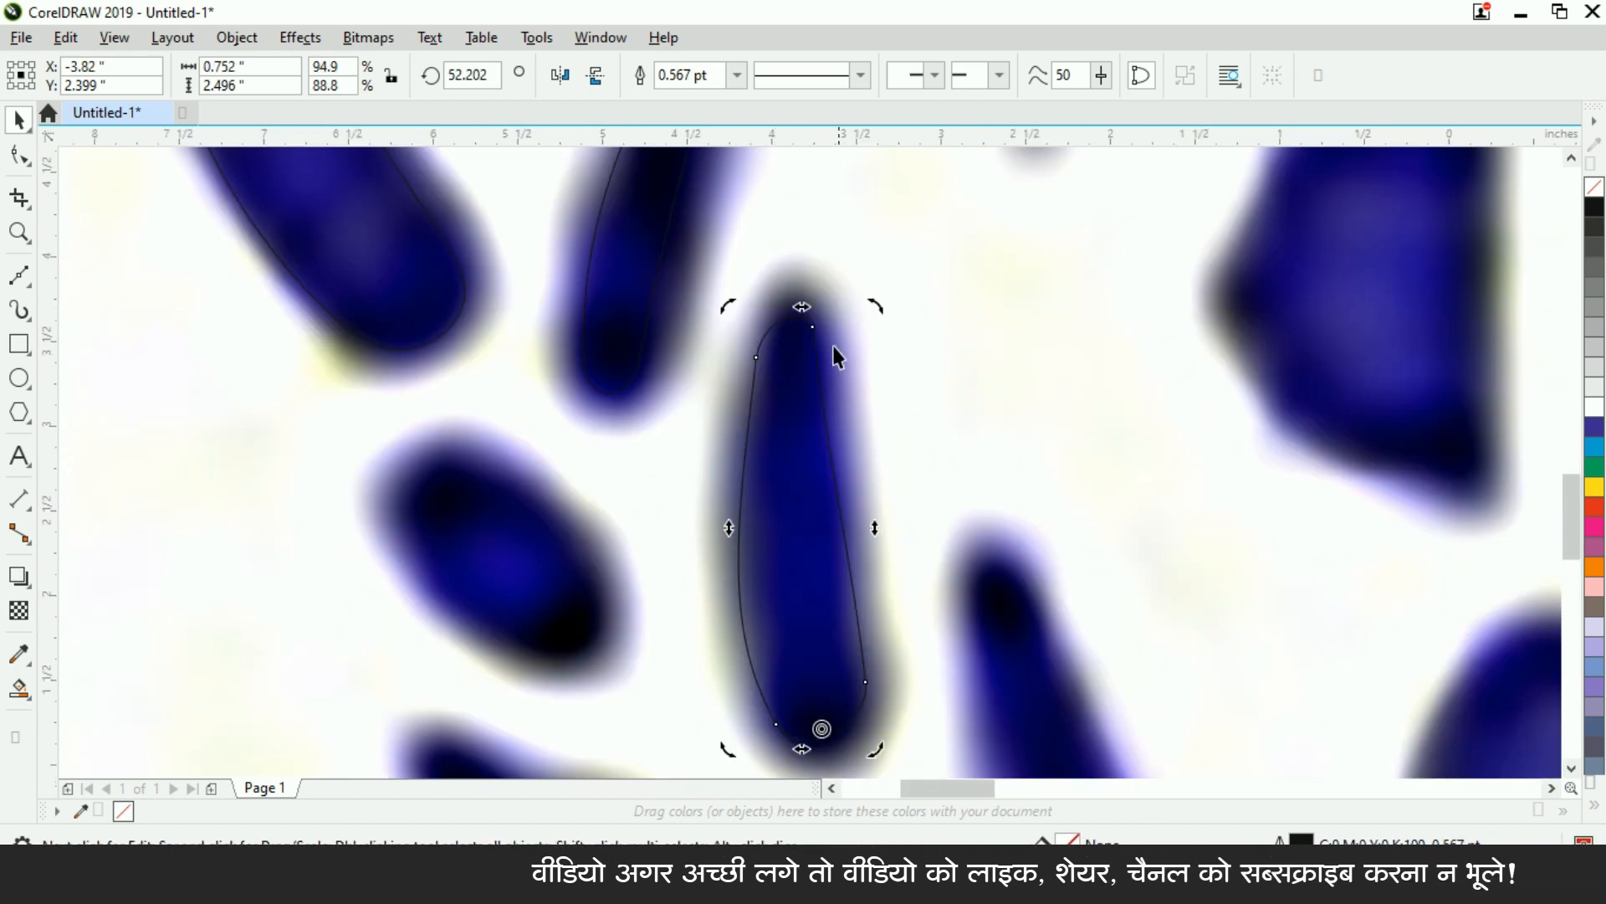
Step: Reshape the left edge of the nearly upright leaf's outline with its curve handles and adjust its upper nodes
left_click(18, 156)
left_click_drag(756, 513, 794, 463)
left_click_drag(719, 626, 746, 574)
left_click_drag(793, 463, 765, 461)
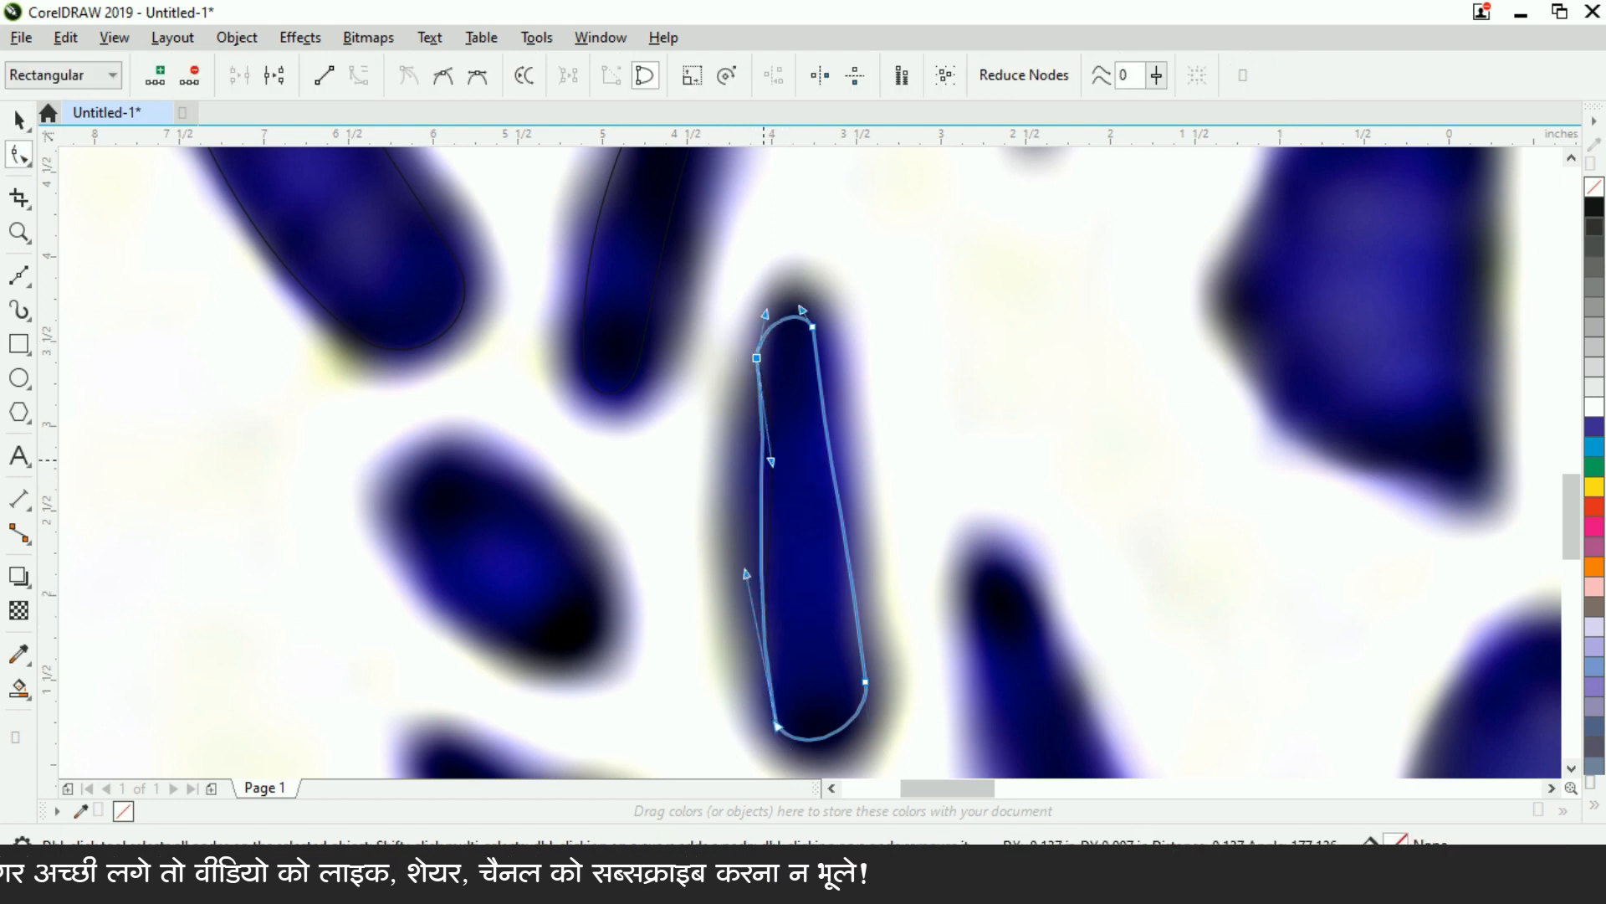
scroll(780, 361, "up", 2)
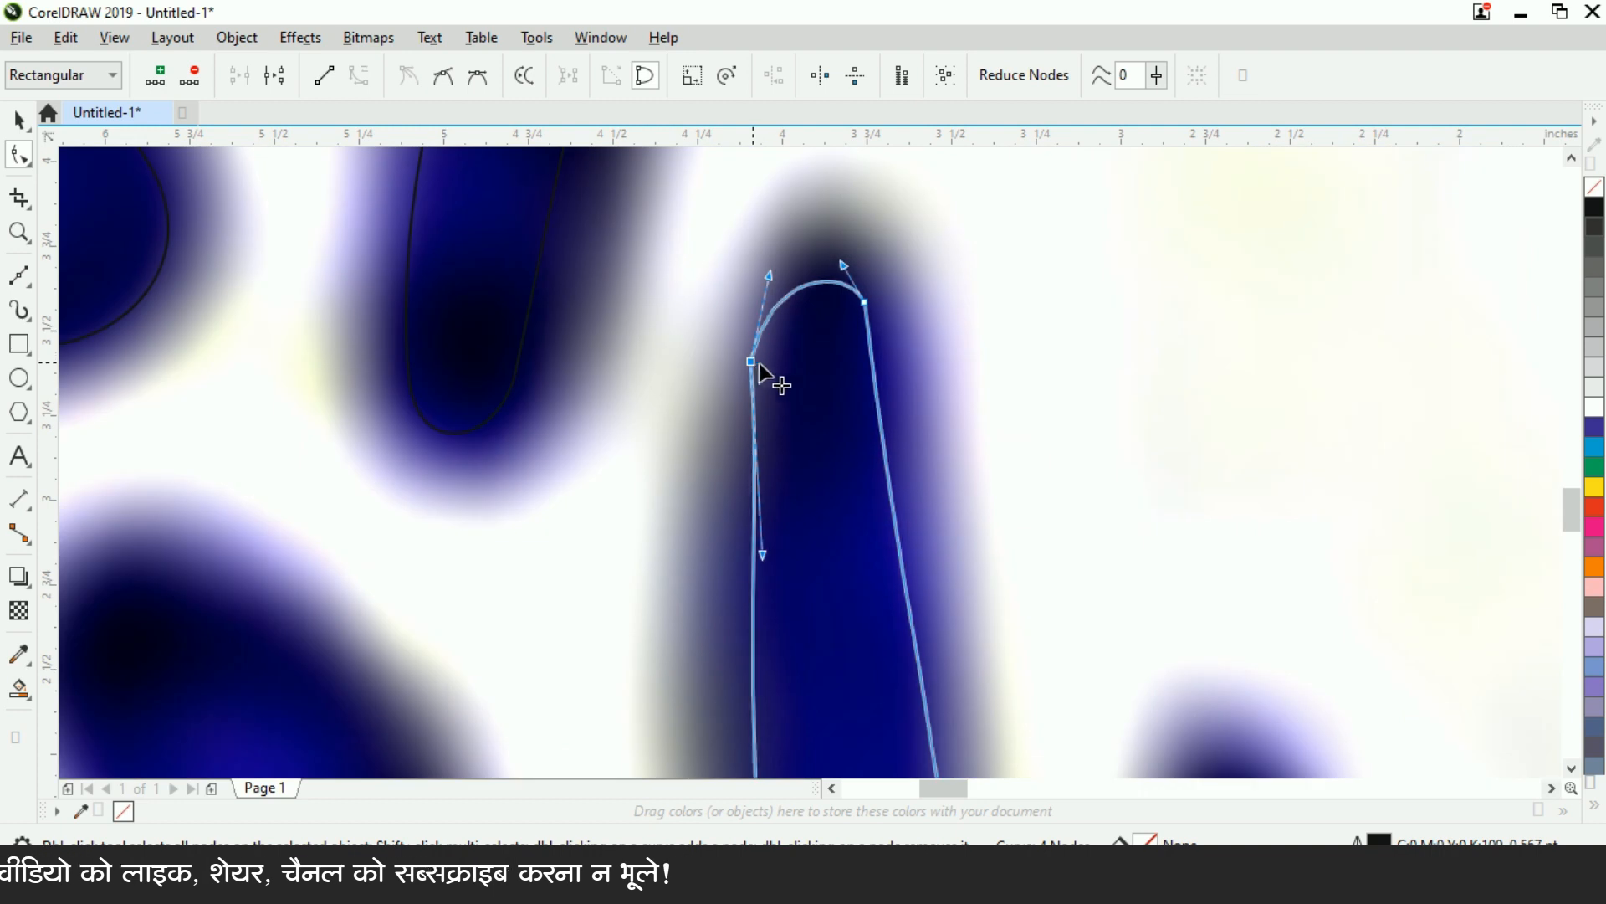
left_click(864, 301)
scroll(785, 261, "down", 2)
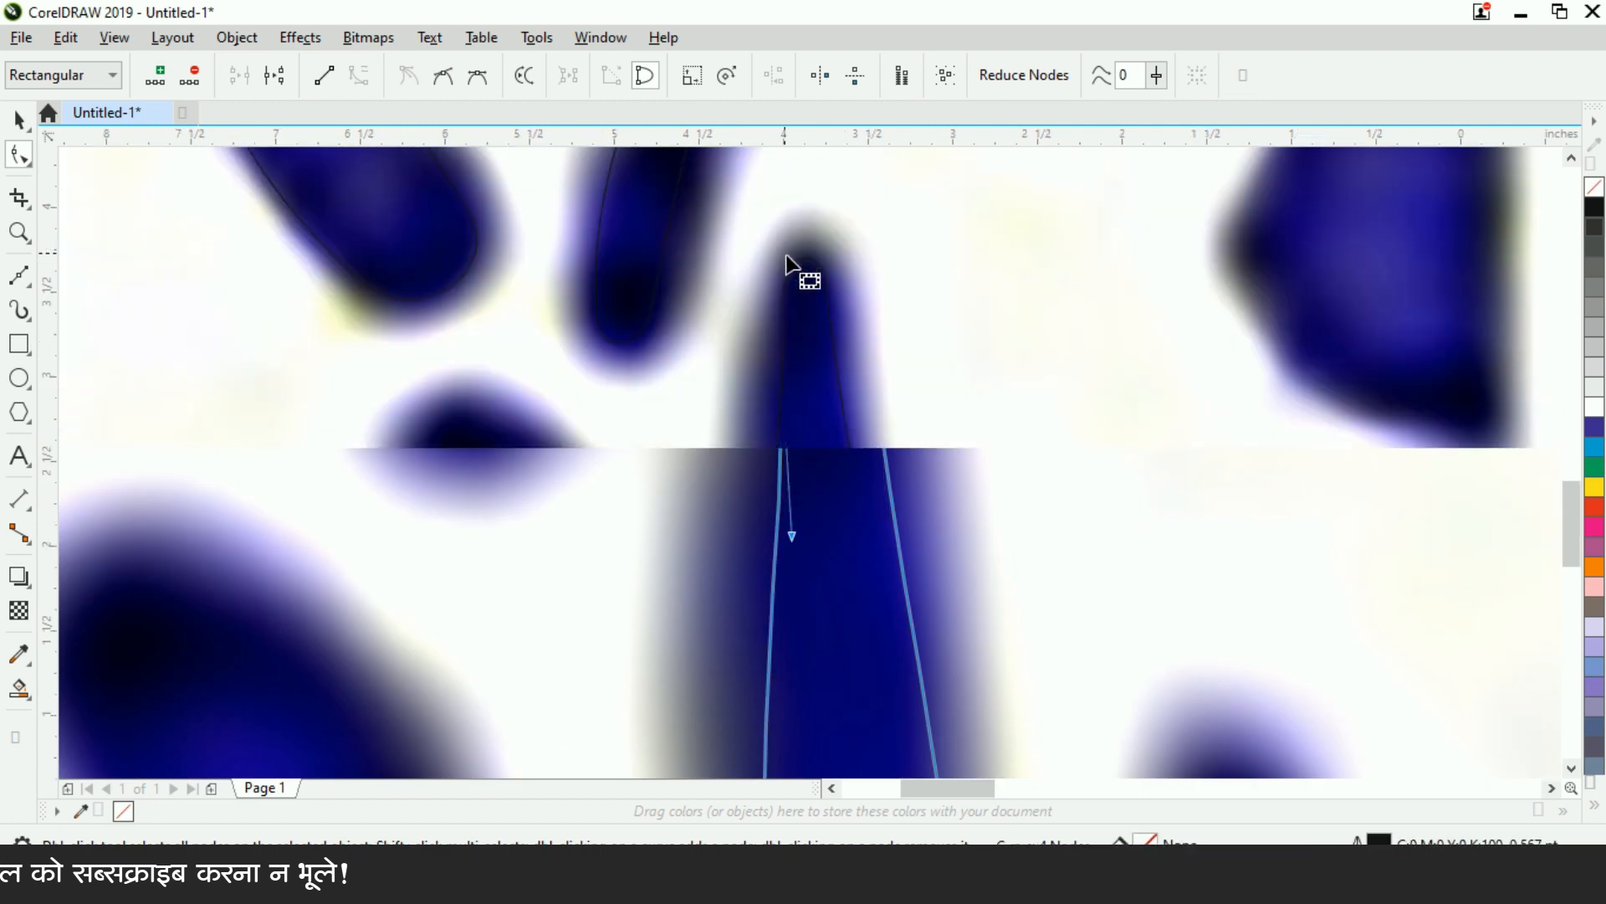
Step: Move the lower-left node of the nearly upright leaf's outline inward and make it a smooth node
scroll(797, 446, "up", 2)
left_click_drag(747, 558, 767, 552)
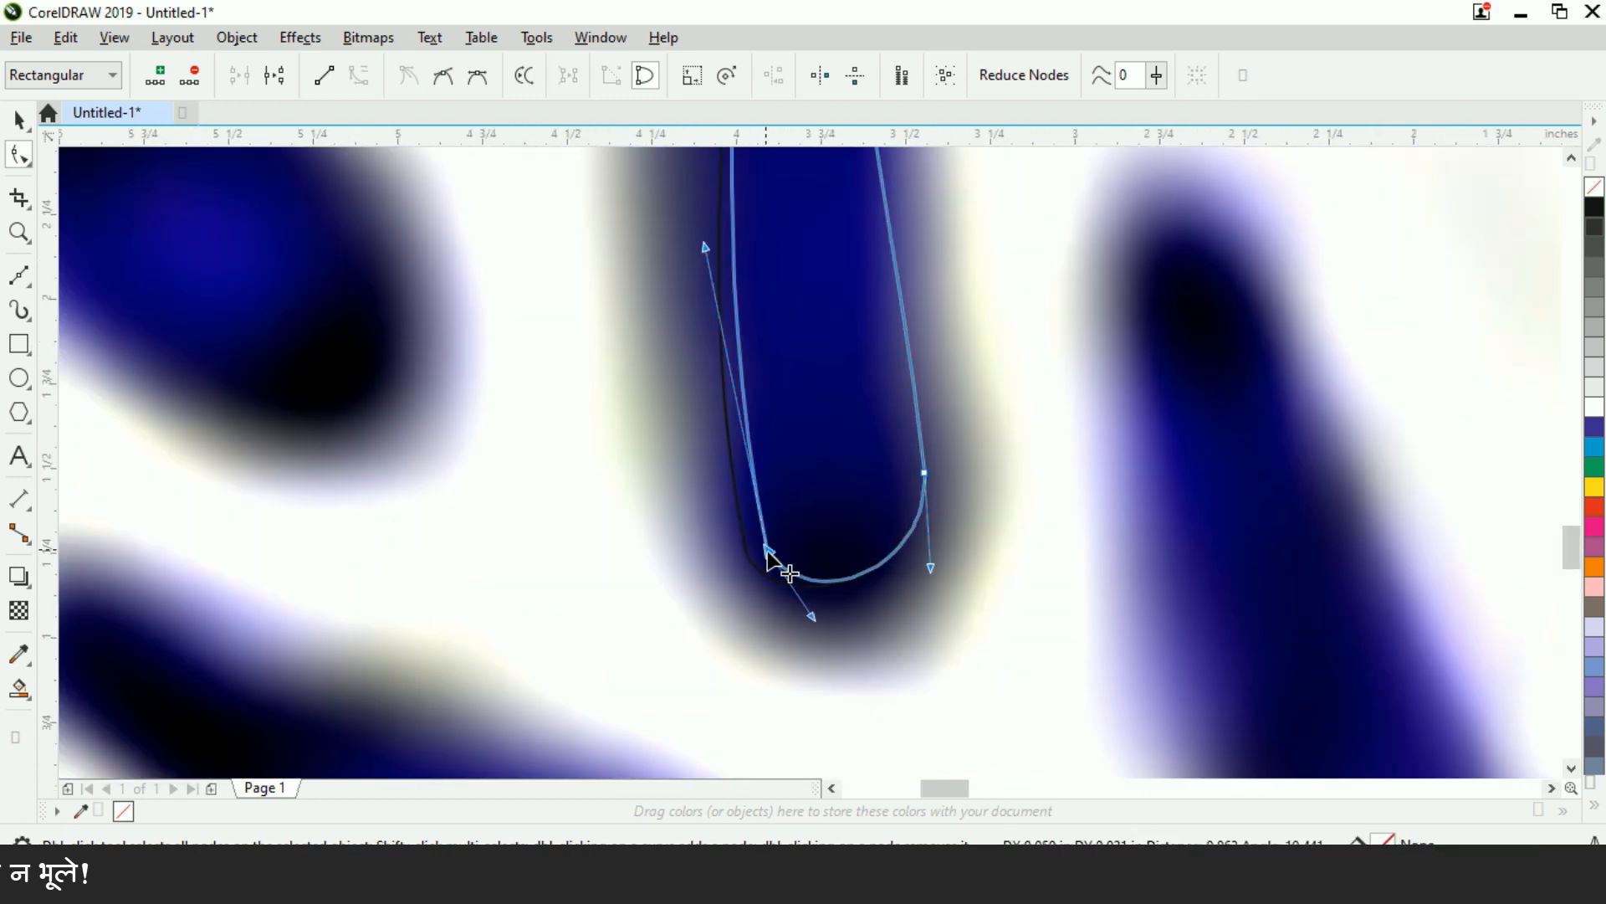
right_click(766, 571)
left_click(878, 346)
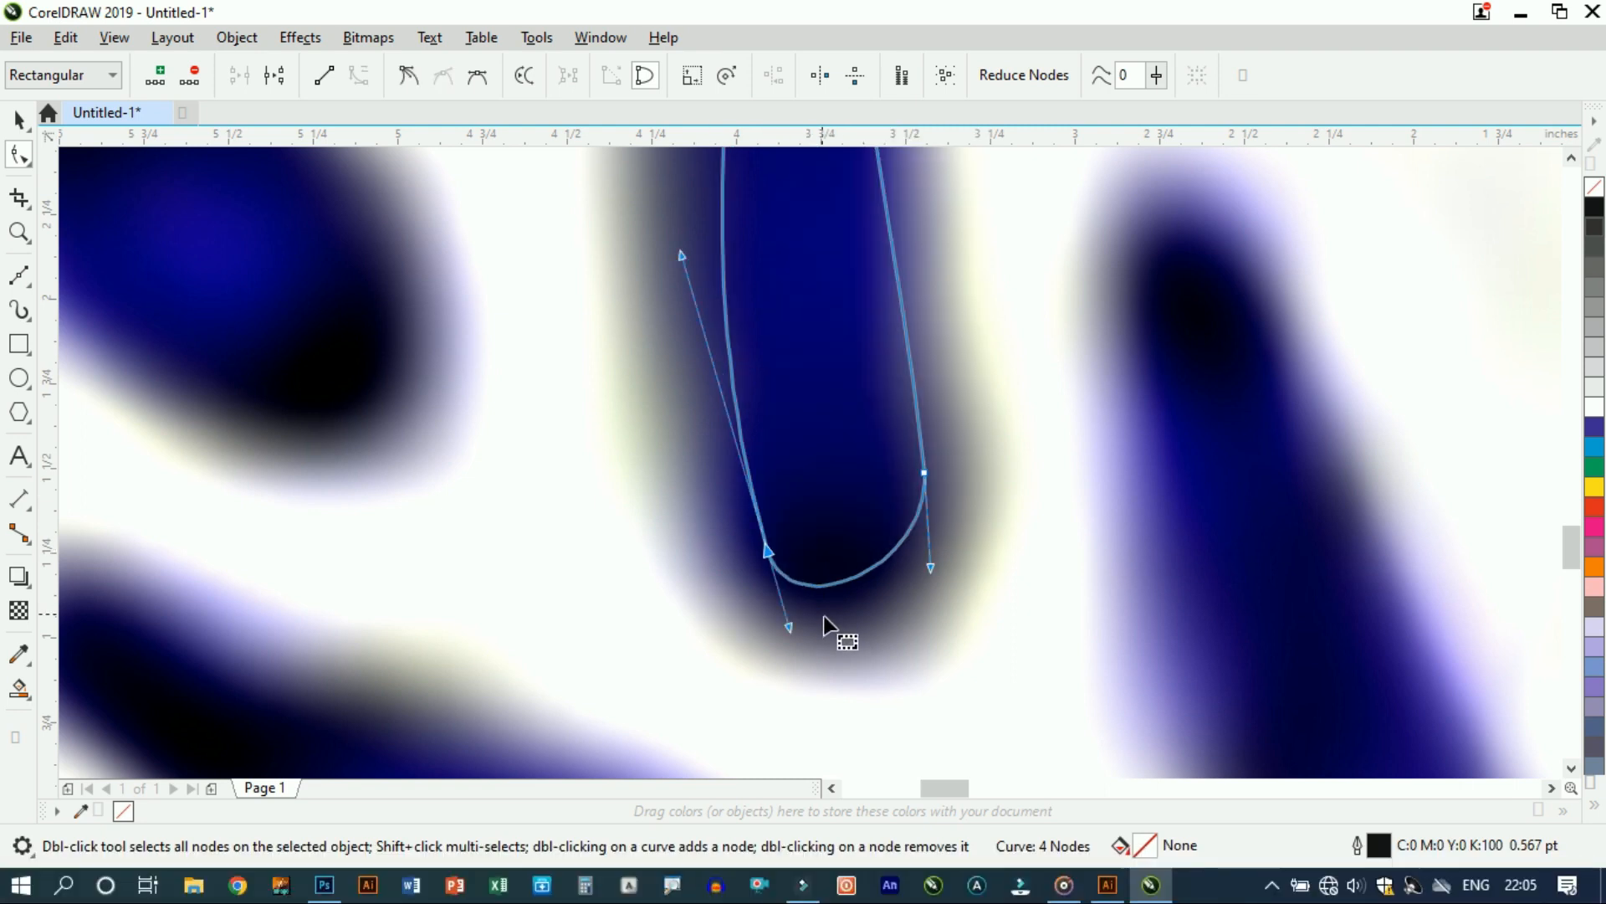
scroll(823, 616, "down", 2)
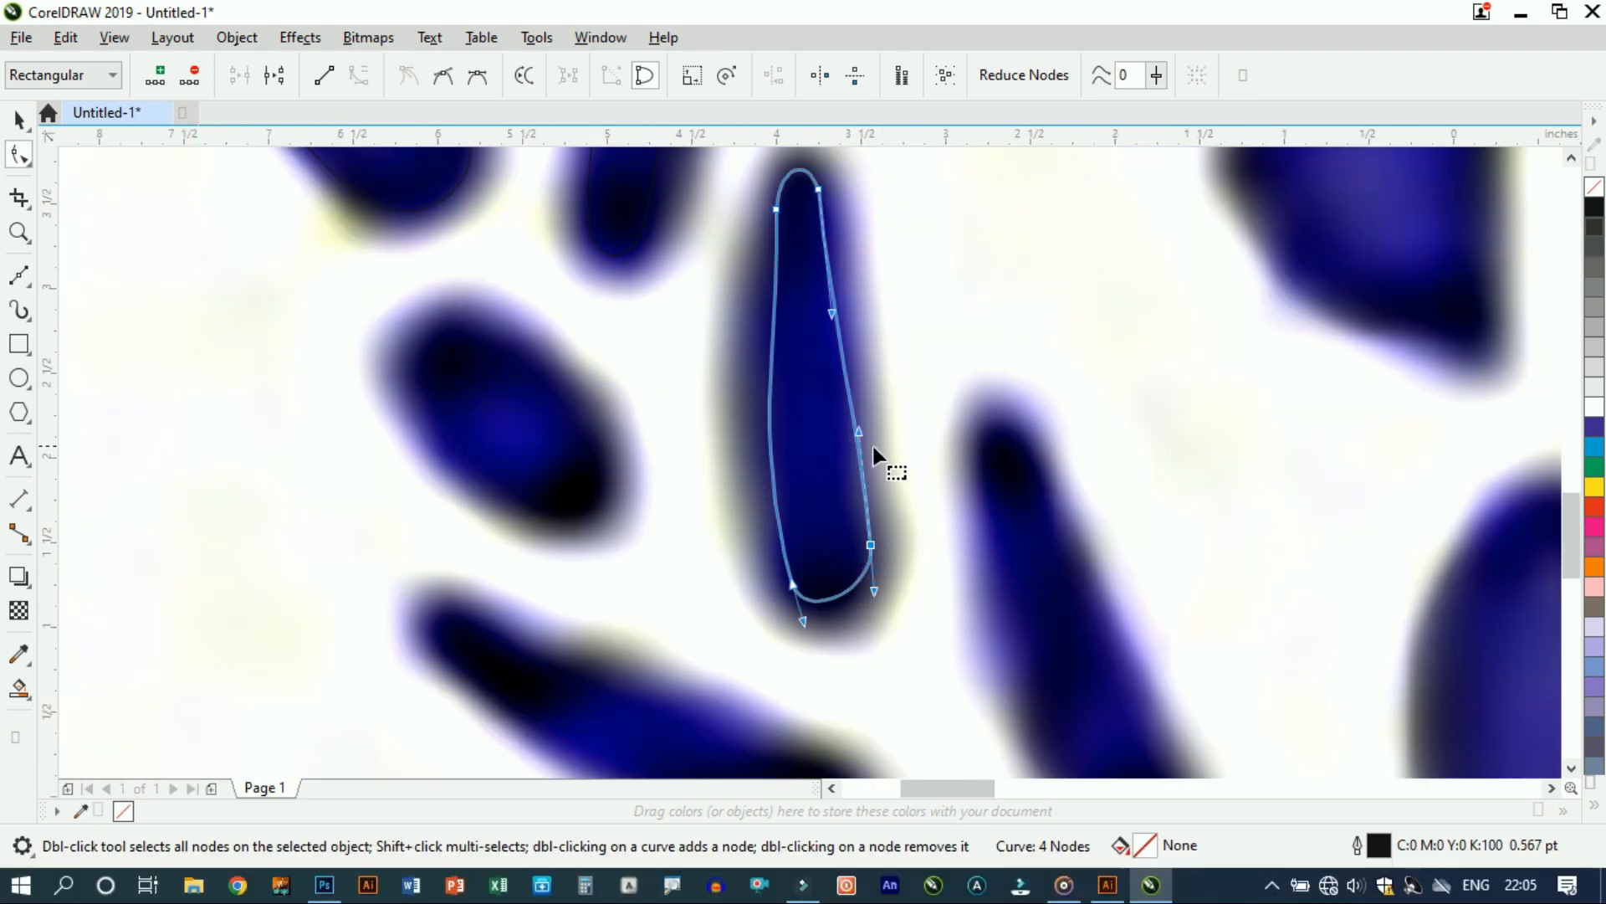
Step: Curve the right edge of the nearly upright leaf's outline inward and round out its lower end
left_click_drag(866, 433, 819, 430)
scroll(850, 542, "up", 2)
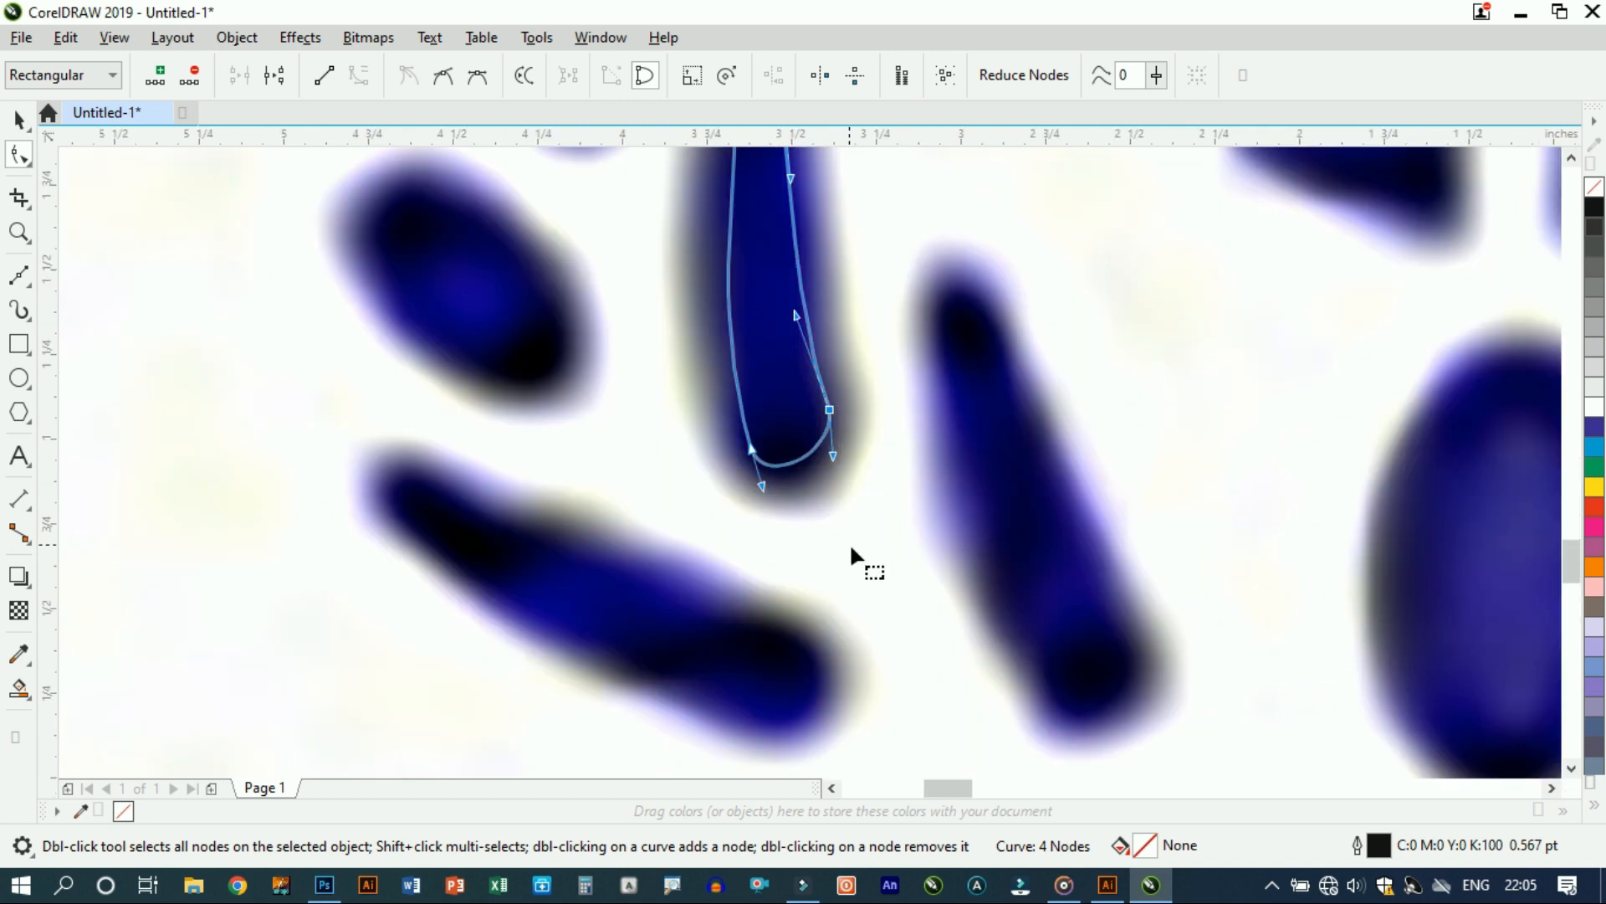
scroll(850, 542, "up", 2)
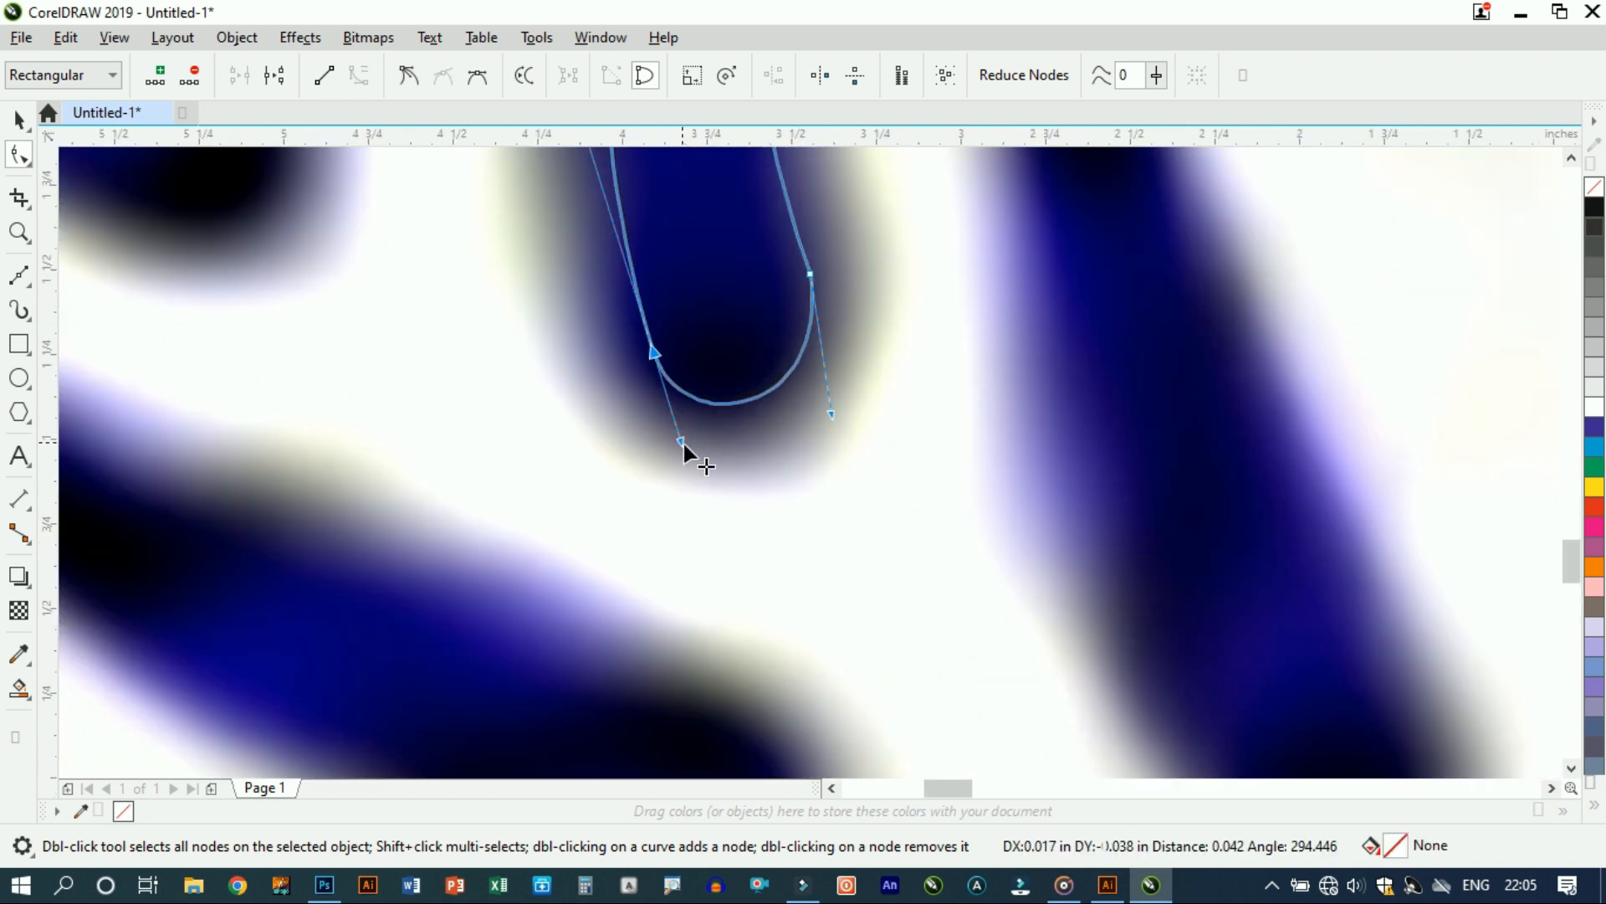
scroll(684, 444, "down", 3)
key("ctrl+space")
Step: Duplicate the nearly upright leaf's outline and move the copy down onto the diagonal leaf below the small oval
scroll(694, 452, "down", 2)
scroll(638, 413, "up", 2)
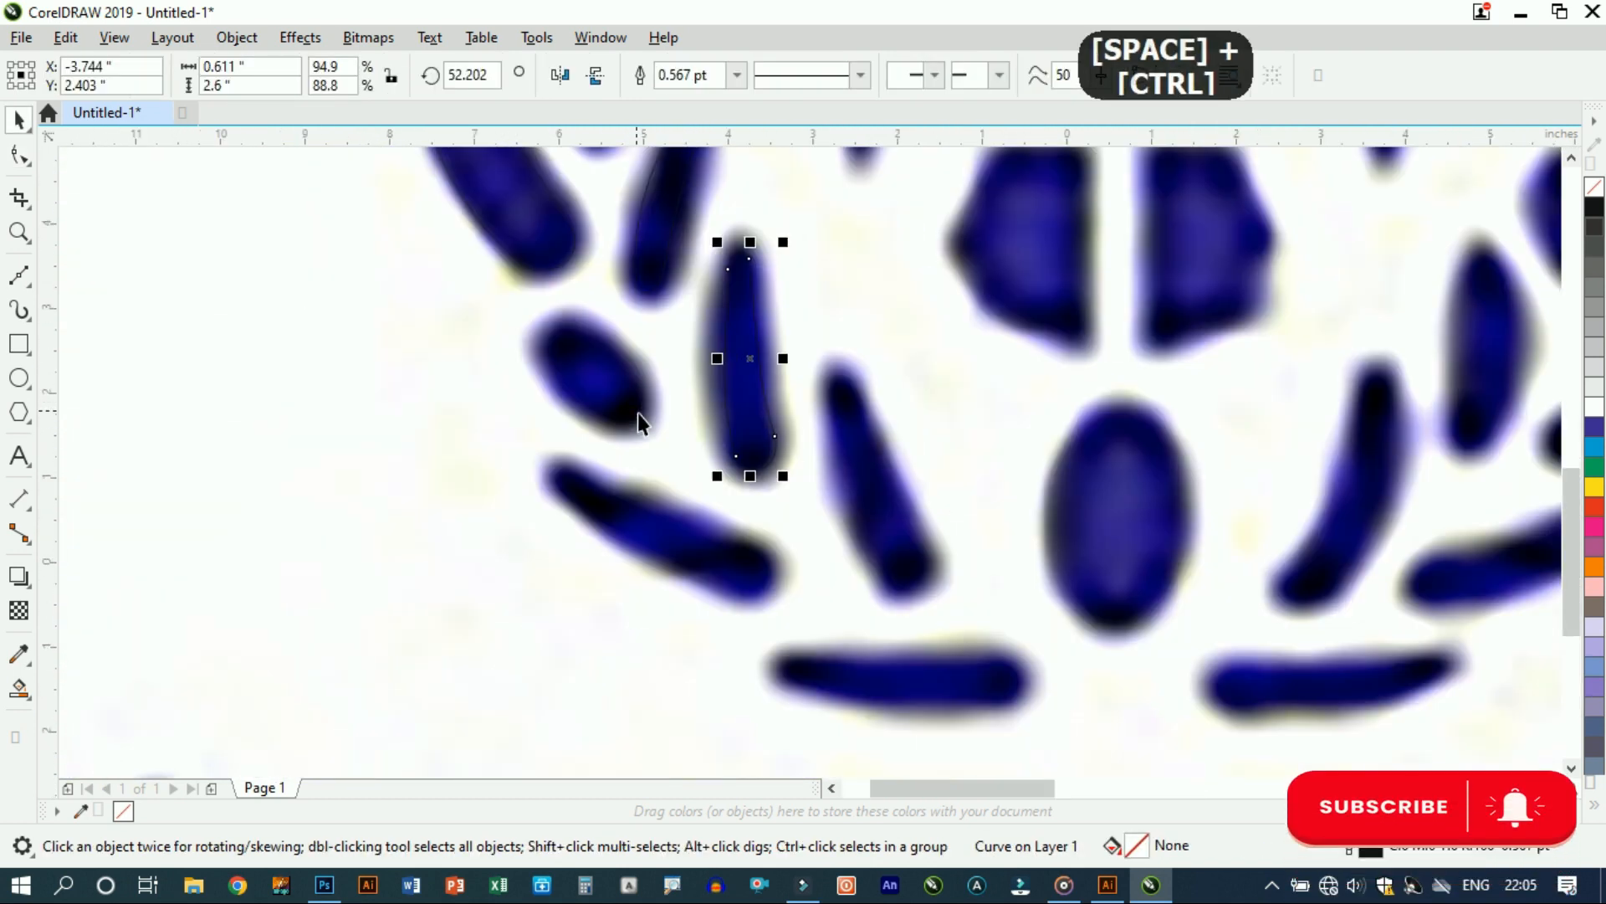
left_click_drag(744, 399, 733, 536)
scroll(733, 536, "up", 2)
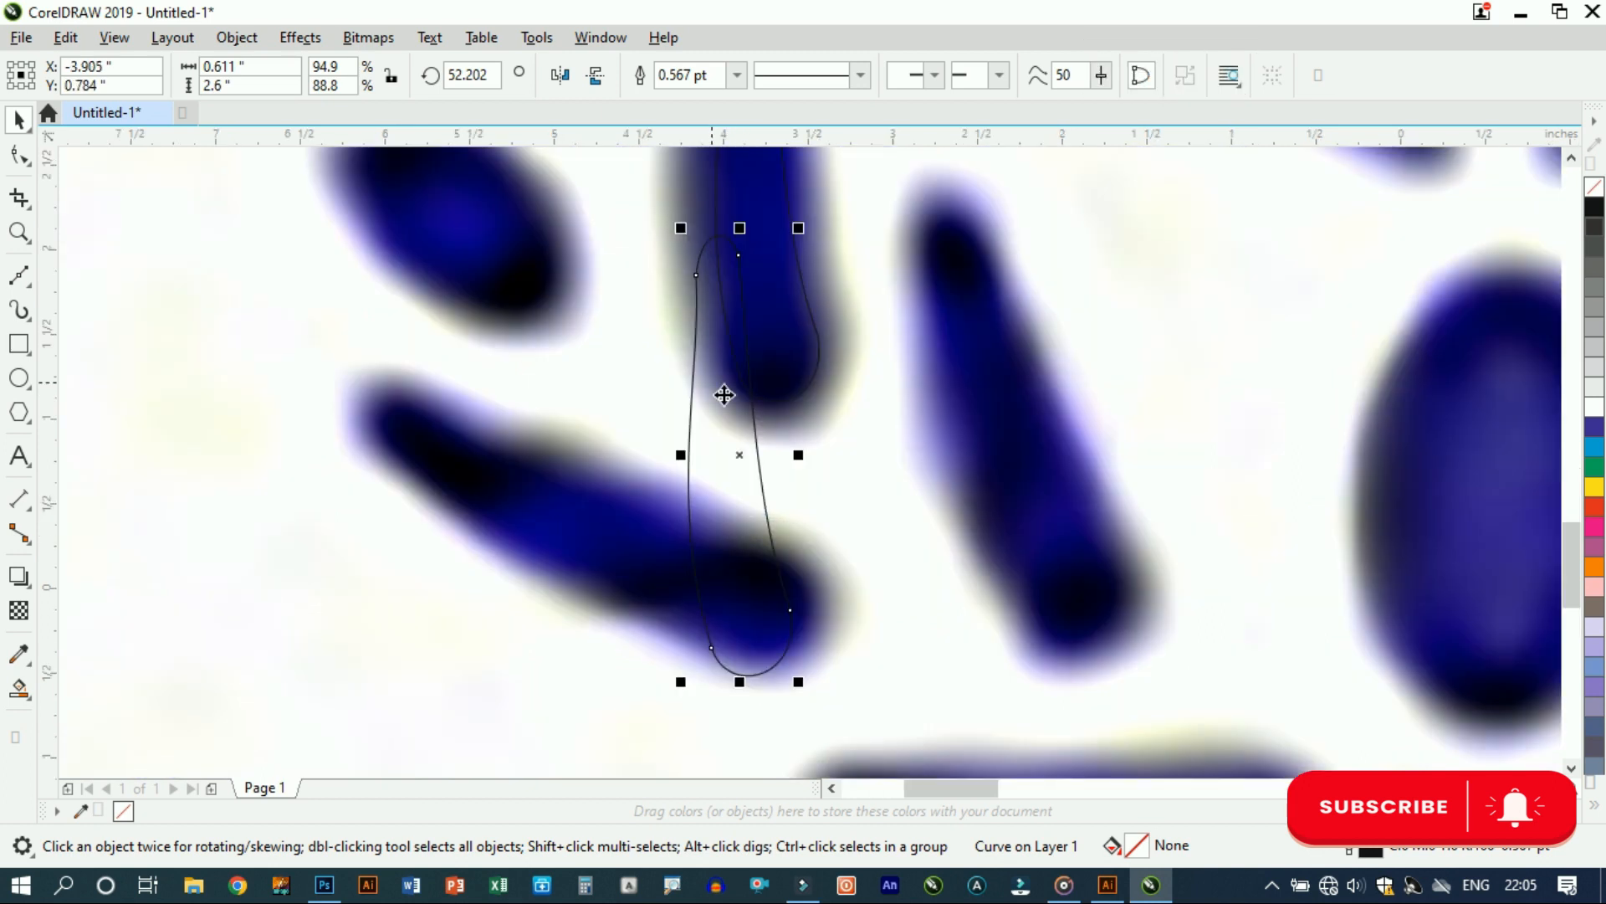
Step: Rotate the copy to about 111° and scale it to about 2.55 by 1.46 inches to fit the lower diagonal leaf
left_click(724, 395)
left_click(774, 682)
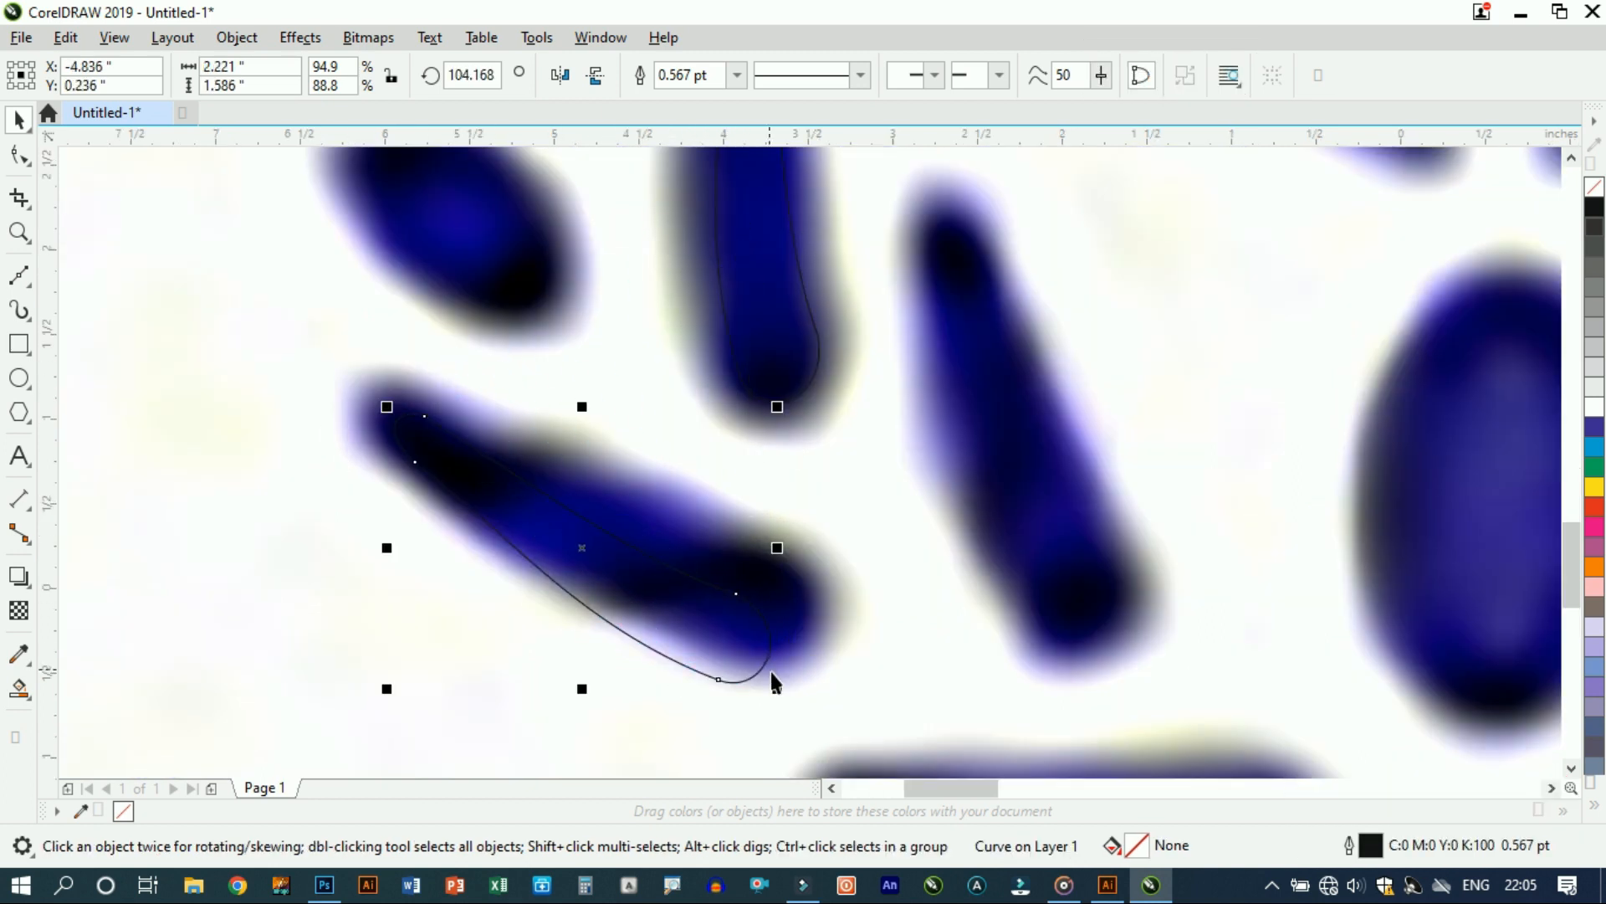
left_click_drag(773, 623, 783, 626)
left_click_drag(394, 403, 384, 416)
scroll(514, 492, "down", 2)
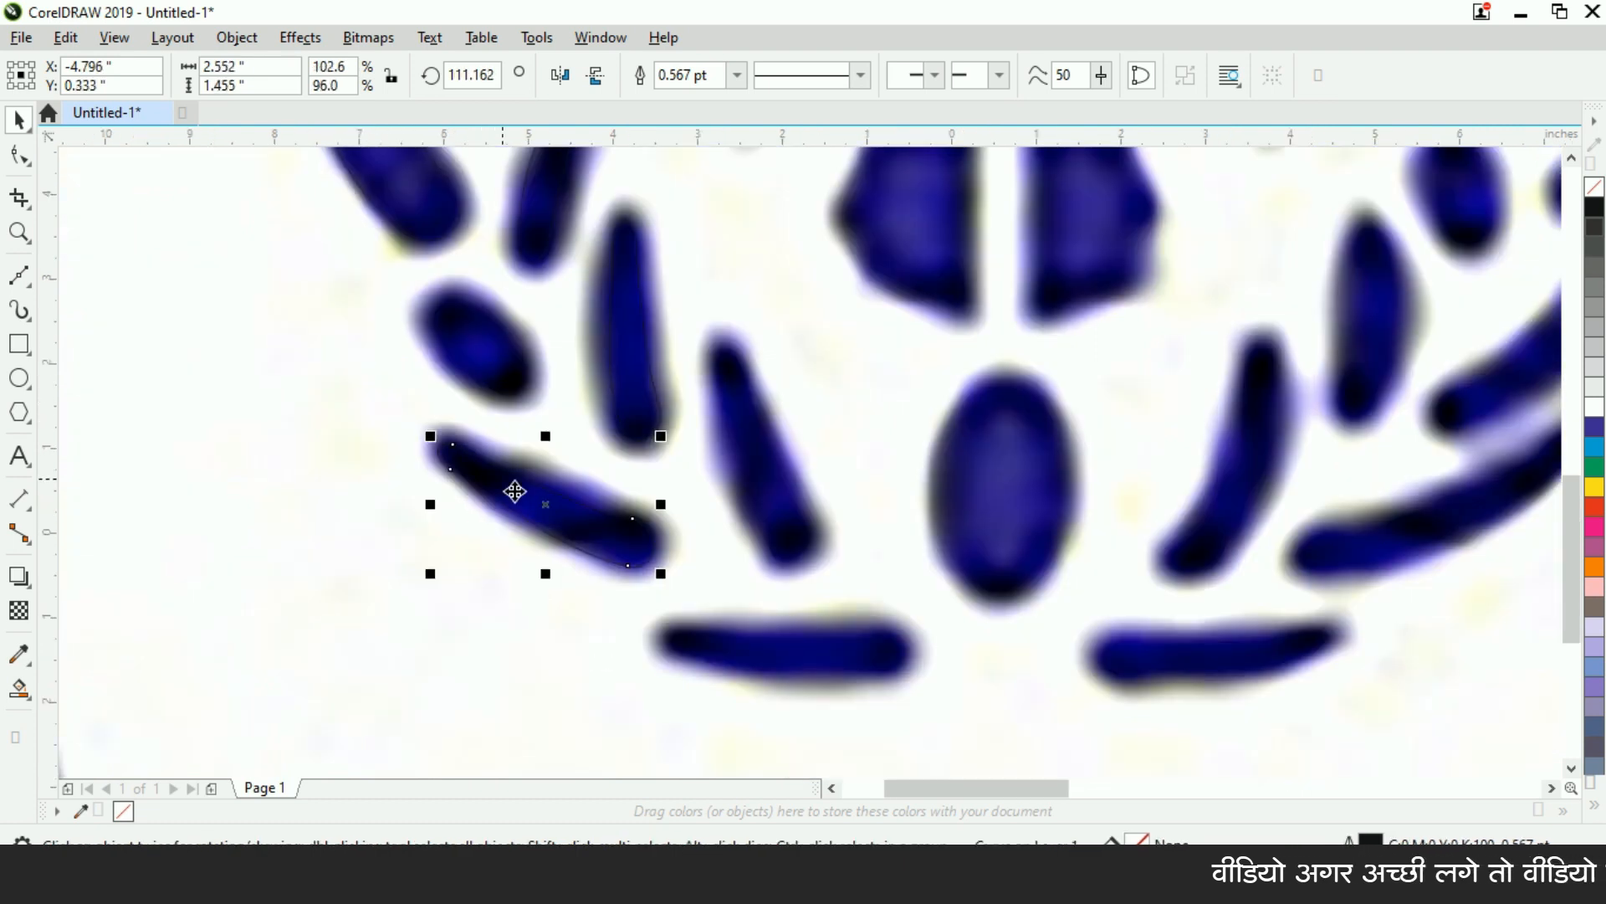
Step: Duplicate the lower diagonal leaf's outline onto the slanted leaf beside the central oval, rotated and sized to about 1.19 by 2.47 inches
left_click(705, 502)
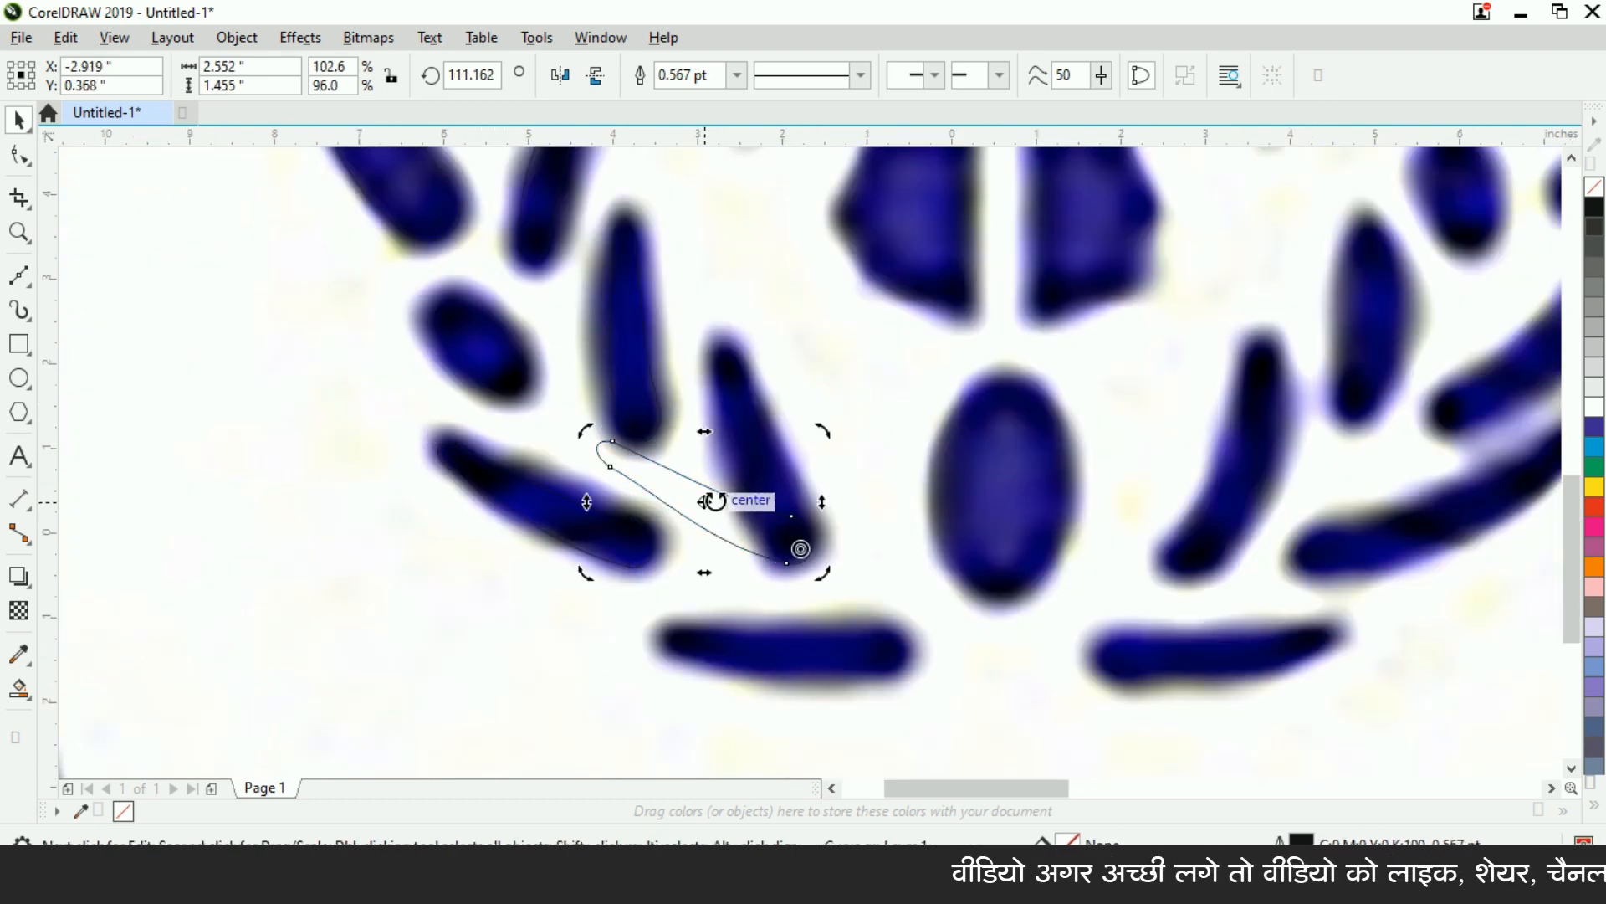
scroll(686, 469, "up", 2)
left_click_drag(504, 415, 758, 258)
left_click(798, 370)
left_click(729, 223)
left_click(736, 231)
scroll(757, 258, "up", 2)
left_click(839, 286)
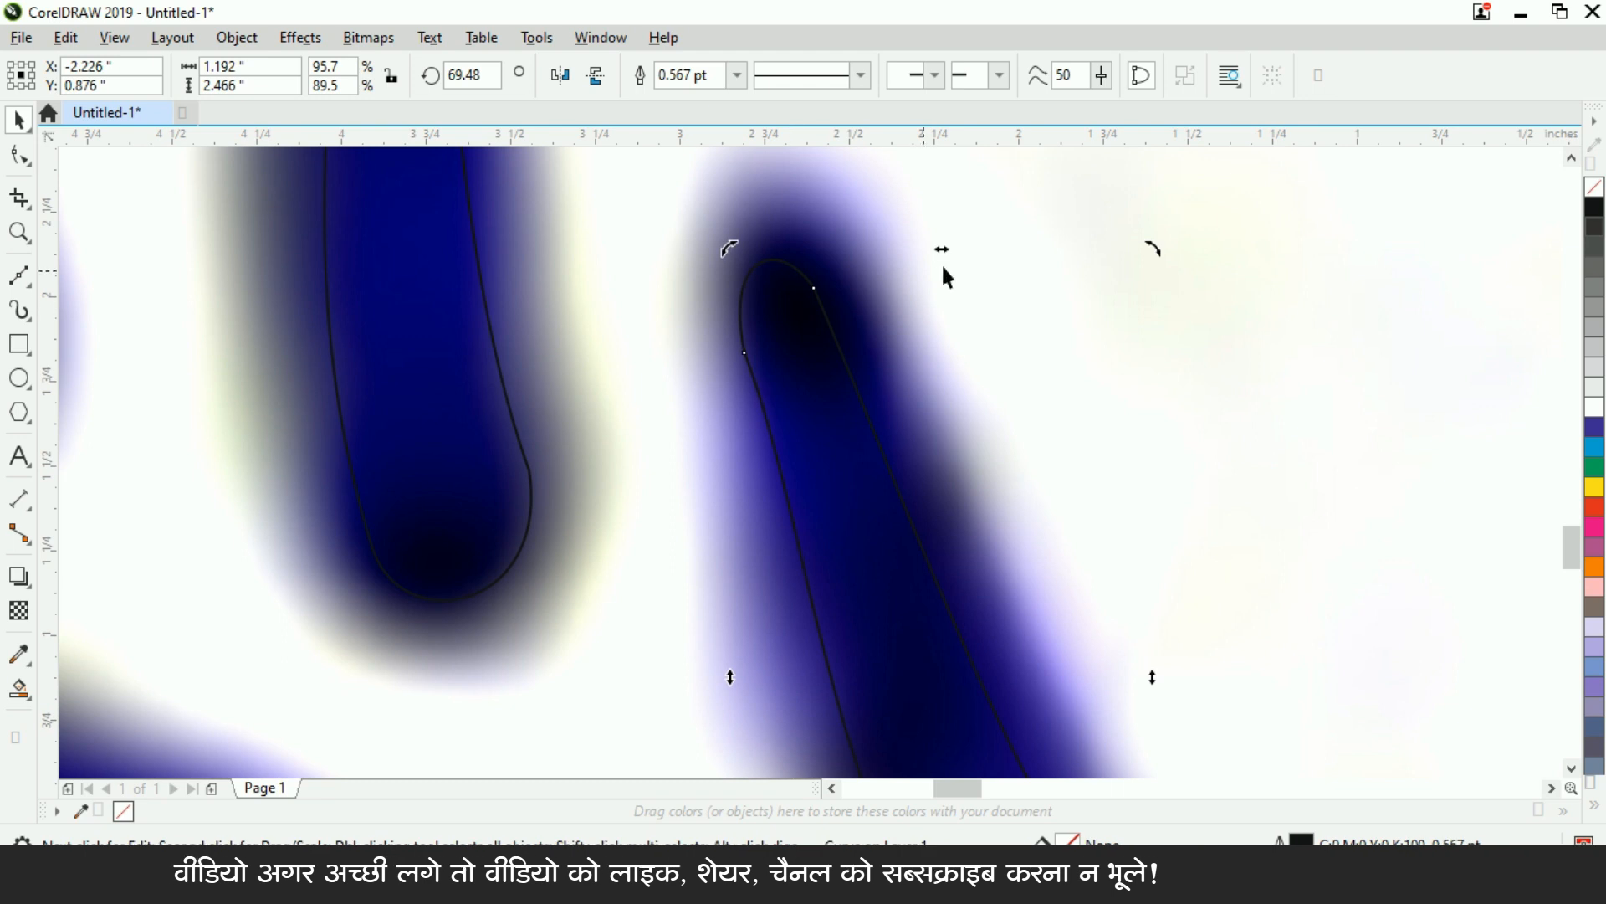
Step: Skew the outline on the slanted leaf beside the central oval to about 1.22 inches wide
left_click_drag(939, 254, 930, 255)
scroll(928, 255, "down", 2)
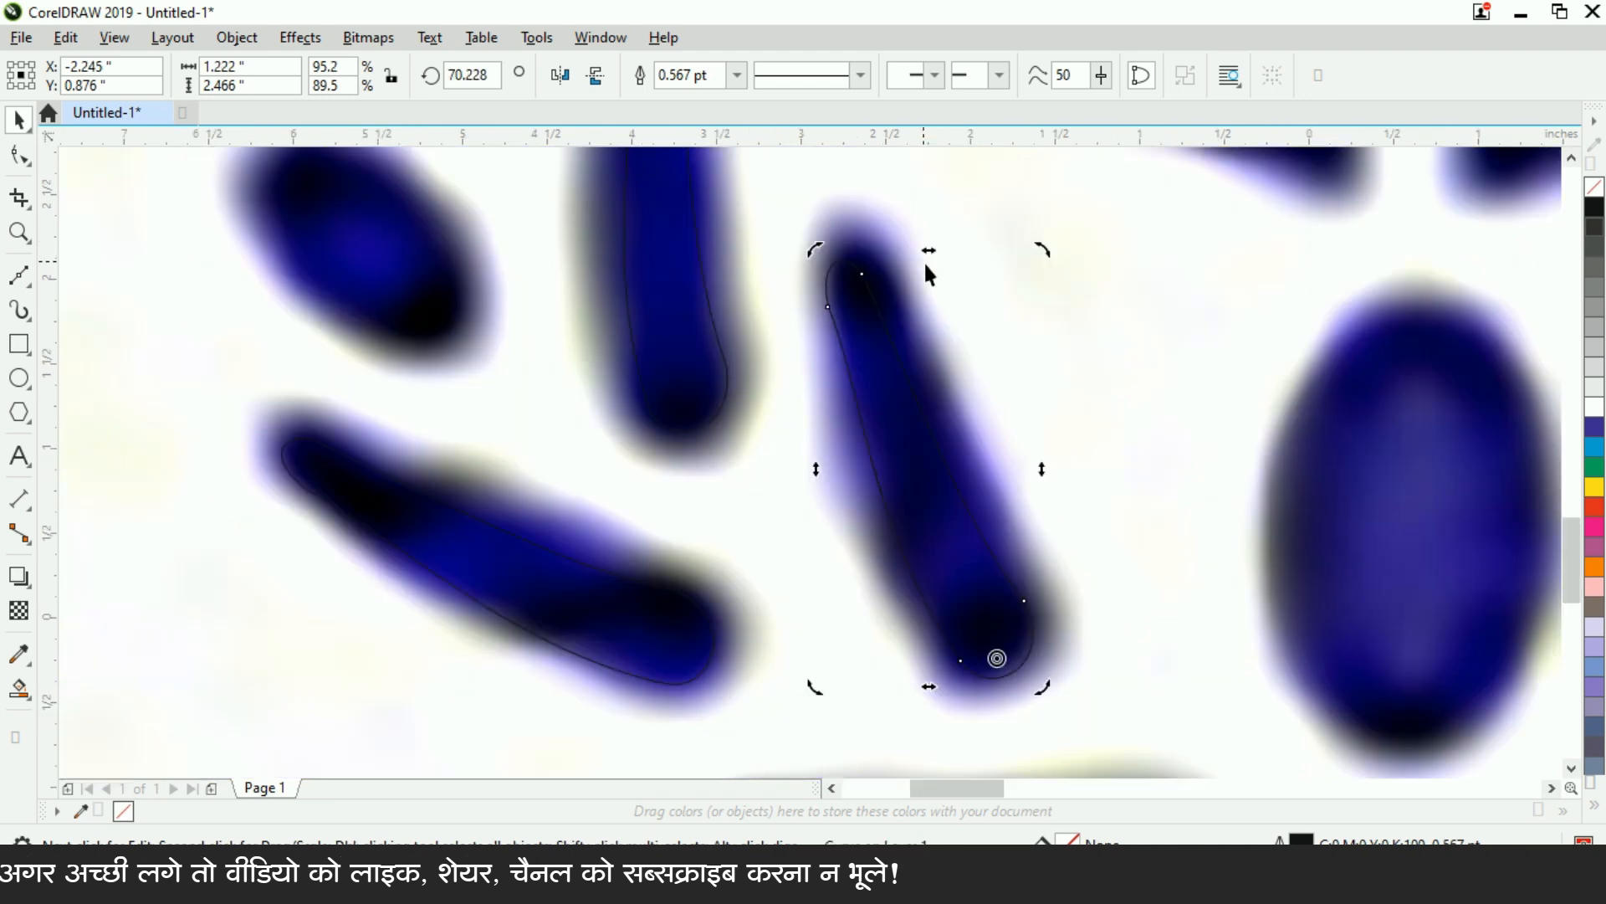
scroll(925, 266, "down", 2)
left_click(925, 362, "ctrl")
scroll(986, 327, "up", 2)
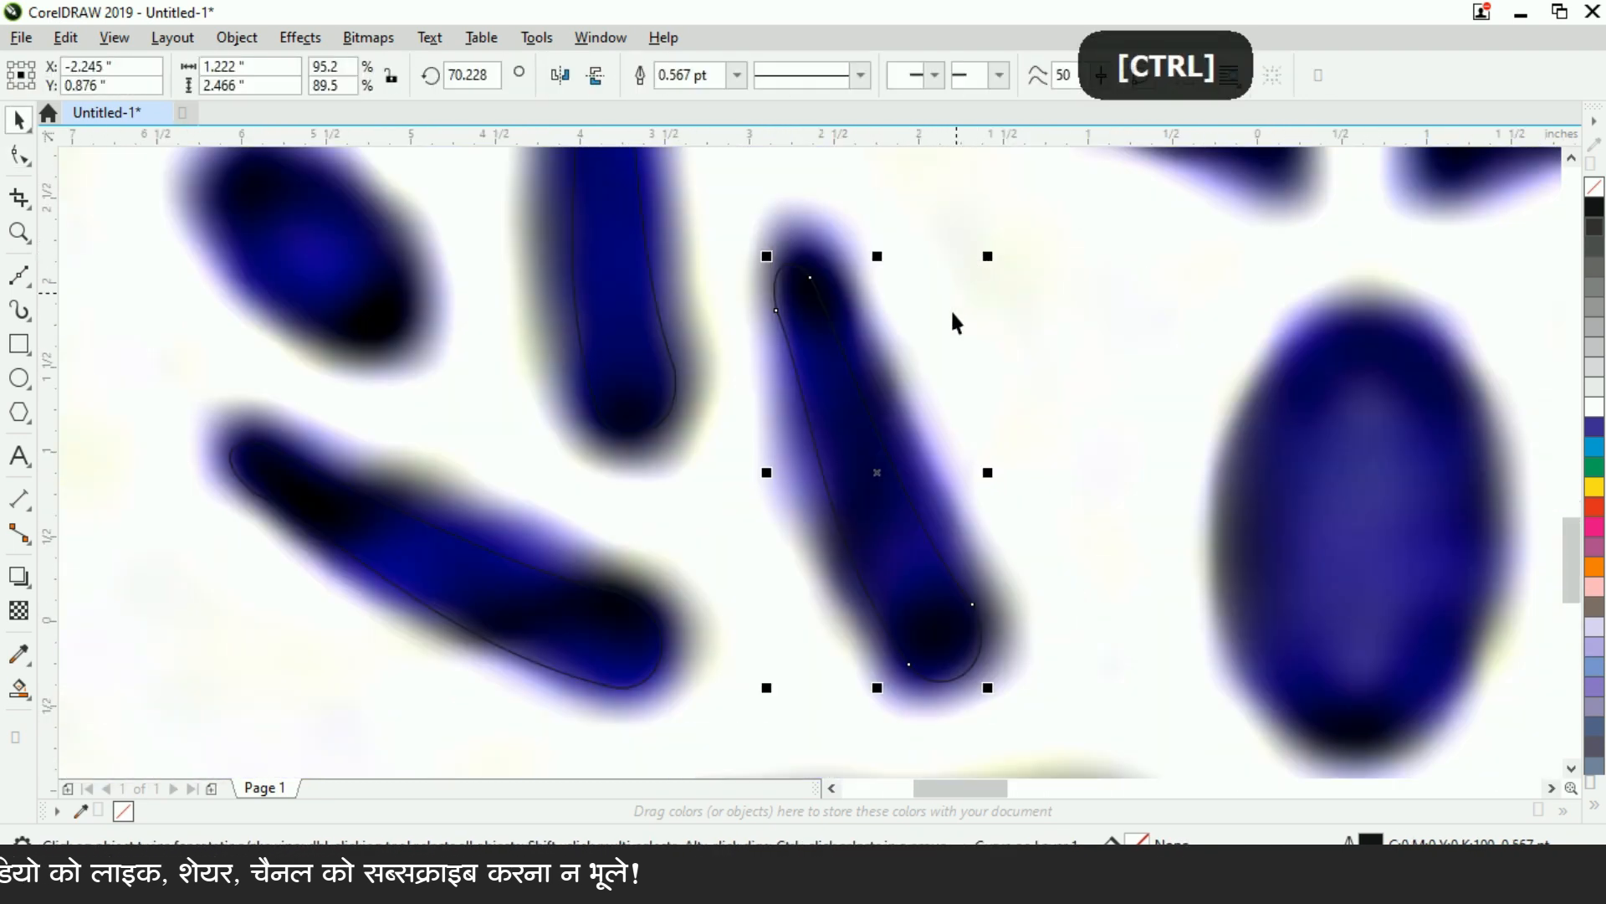
Step: Bend the right edge of that leaf's outline outward, shift the outline up slightly and set its height to about 2.50 inches
left_click(19, 156)
left_click(810, 278)
left_click_drag(863, 394, 875, 387)
left_click_drag(911, 524, 927, 523)
key("ctrl+space")
left_click_drag(868, 462, 870, 452)
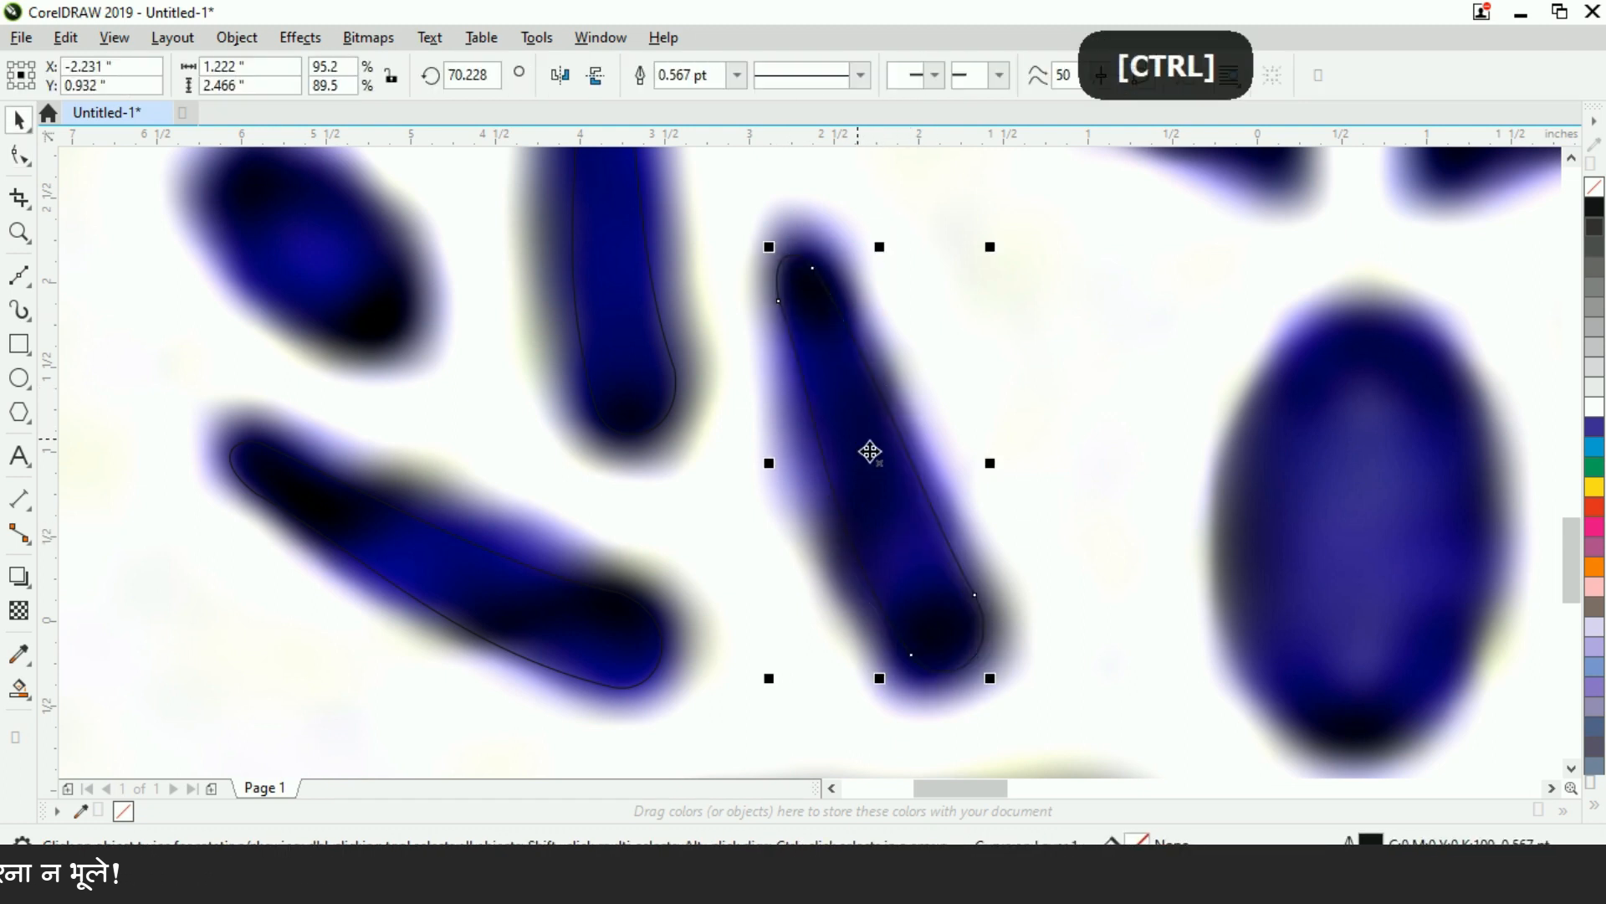
left_click(1005, 490)
key("ctrl+space")
scroll(868, 398, "down", 4)
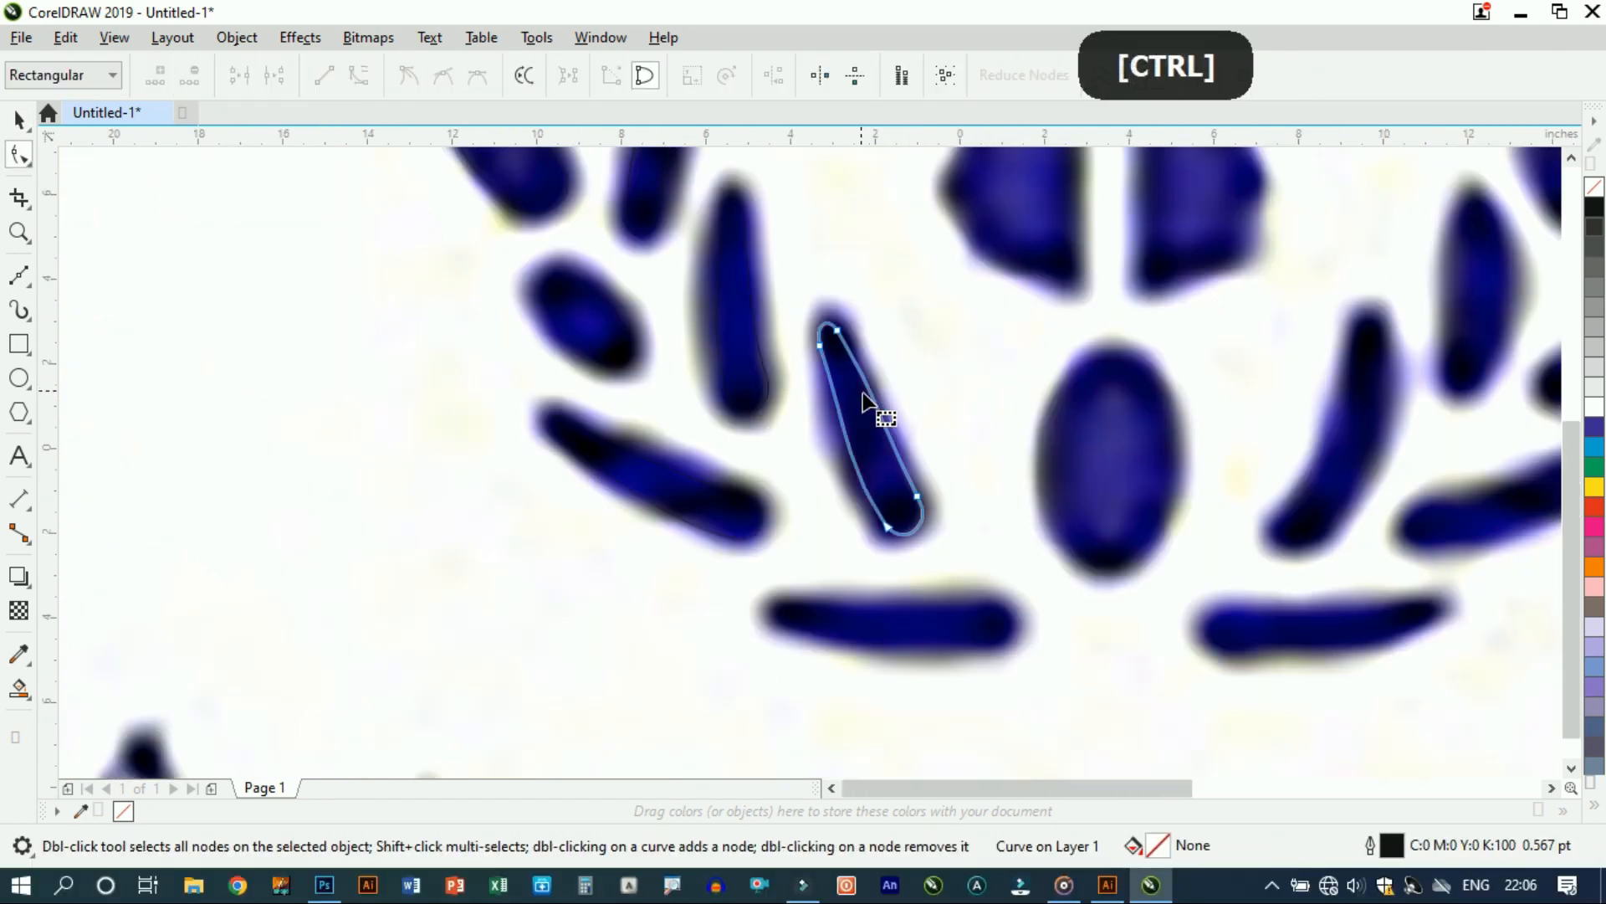
Step: Duplicate that outline and move the copy down onto the horizontal leaf at the wreath's lower left
key("ctrl+space")
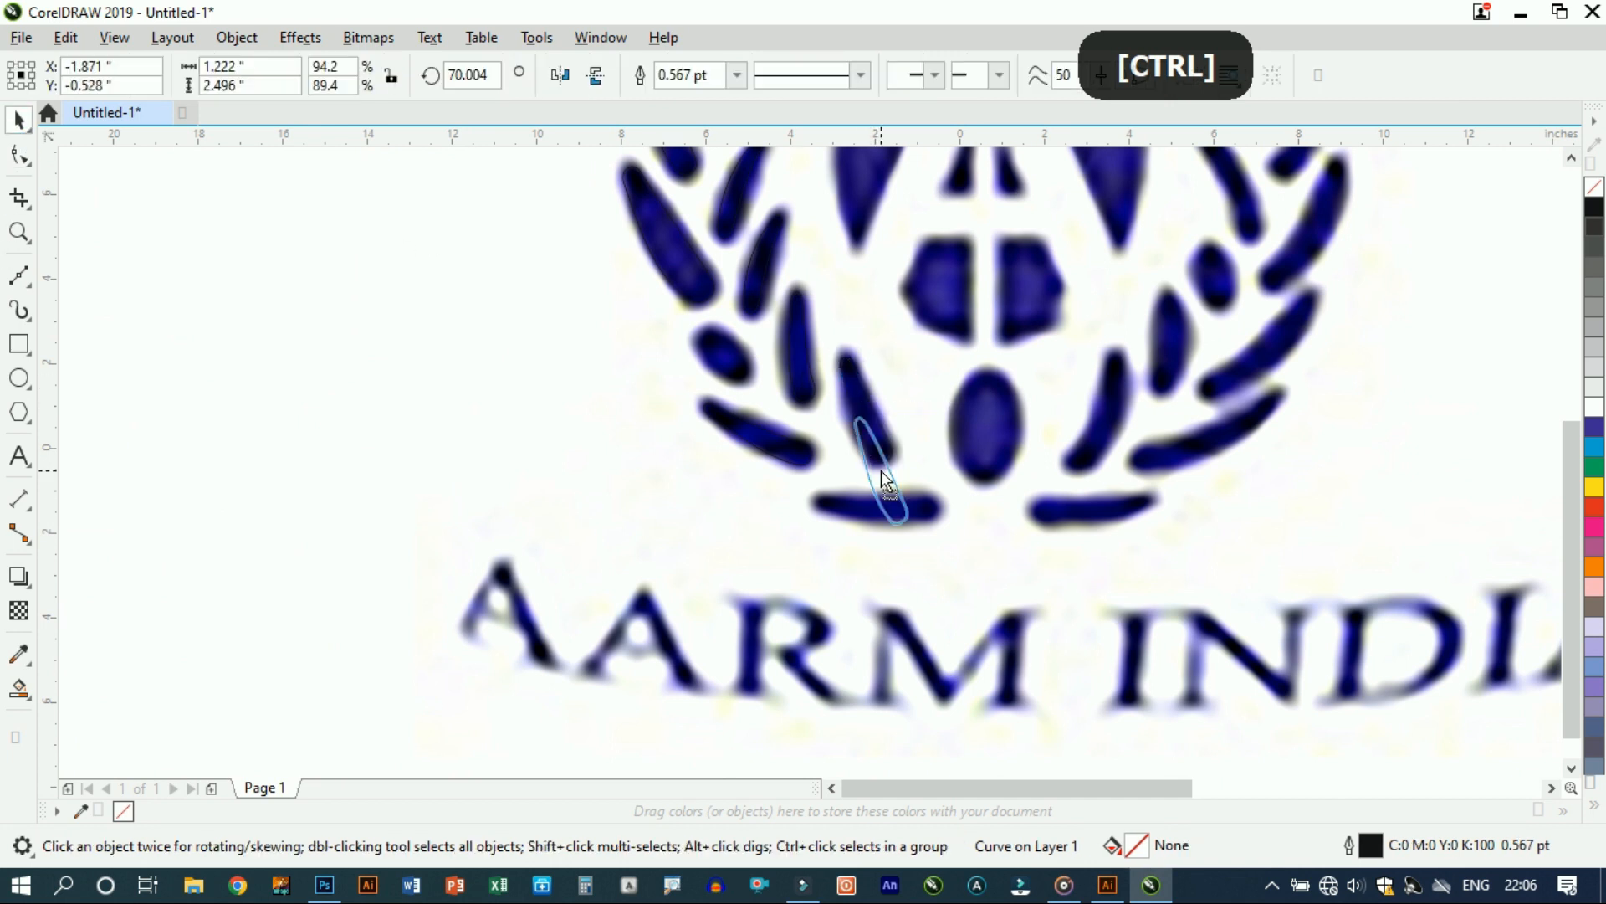
left_click_drag(880, 471, 881, 471)
right_click(882, 471)
scroll(906, 531, "up", 2)
left_click_drag(840, 373, 890, 400)
left_click_drag(937, 352, 939, 350)
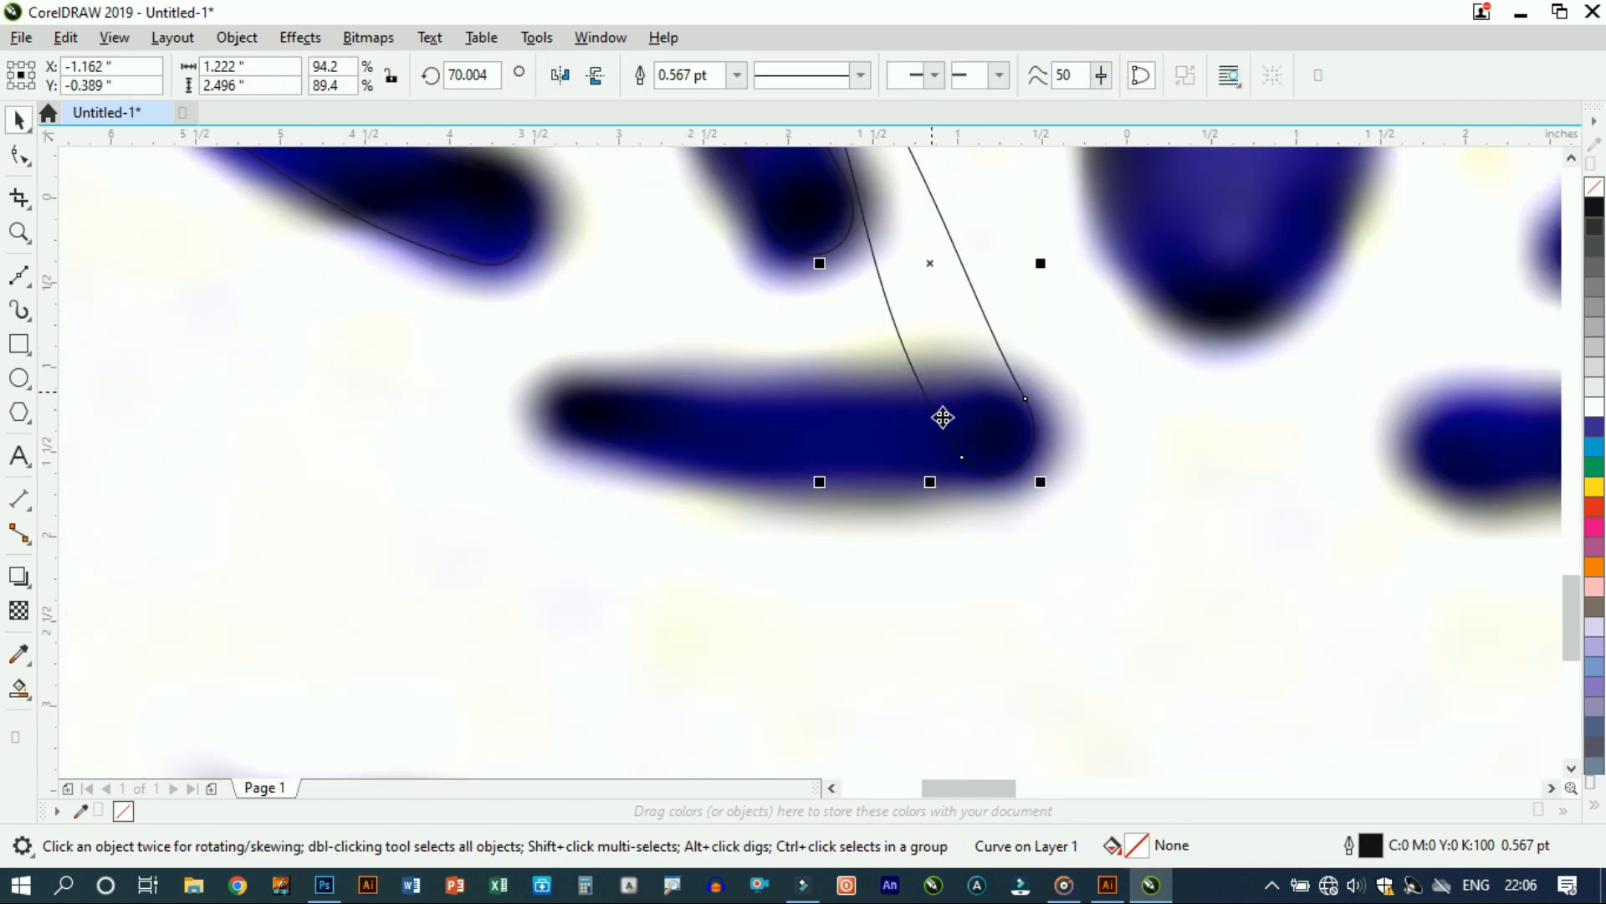
Step: Rotate the copied outline to about 132° so it lies along the horizontal leaf, and begin stretching it to the leaf's tip
scroll(929, 413, "down", 1)
left_click(930, 412)
left_click_drag(871, 227, 864, 263)
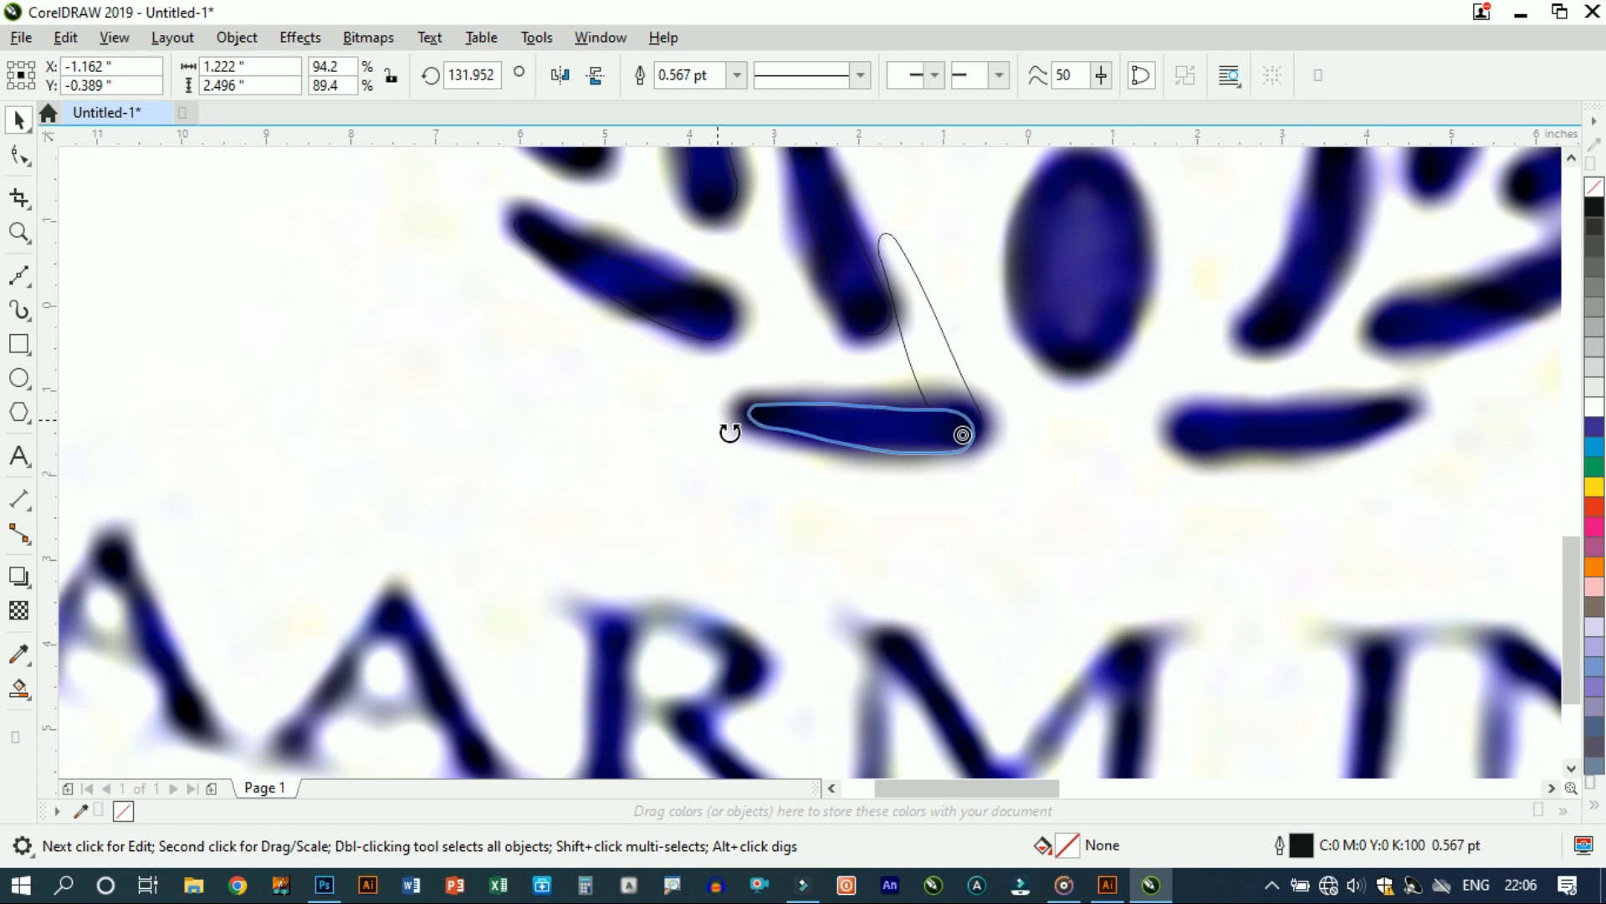
scroll(681, 416, "up", 2)
left_click(711, 434)
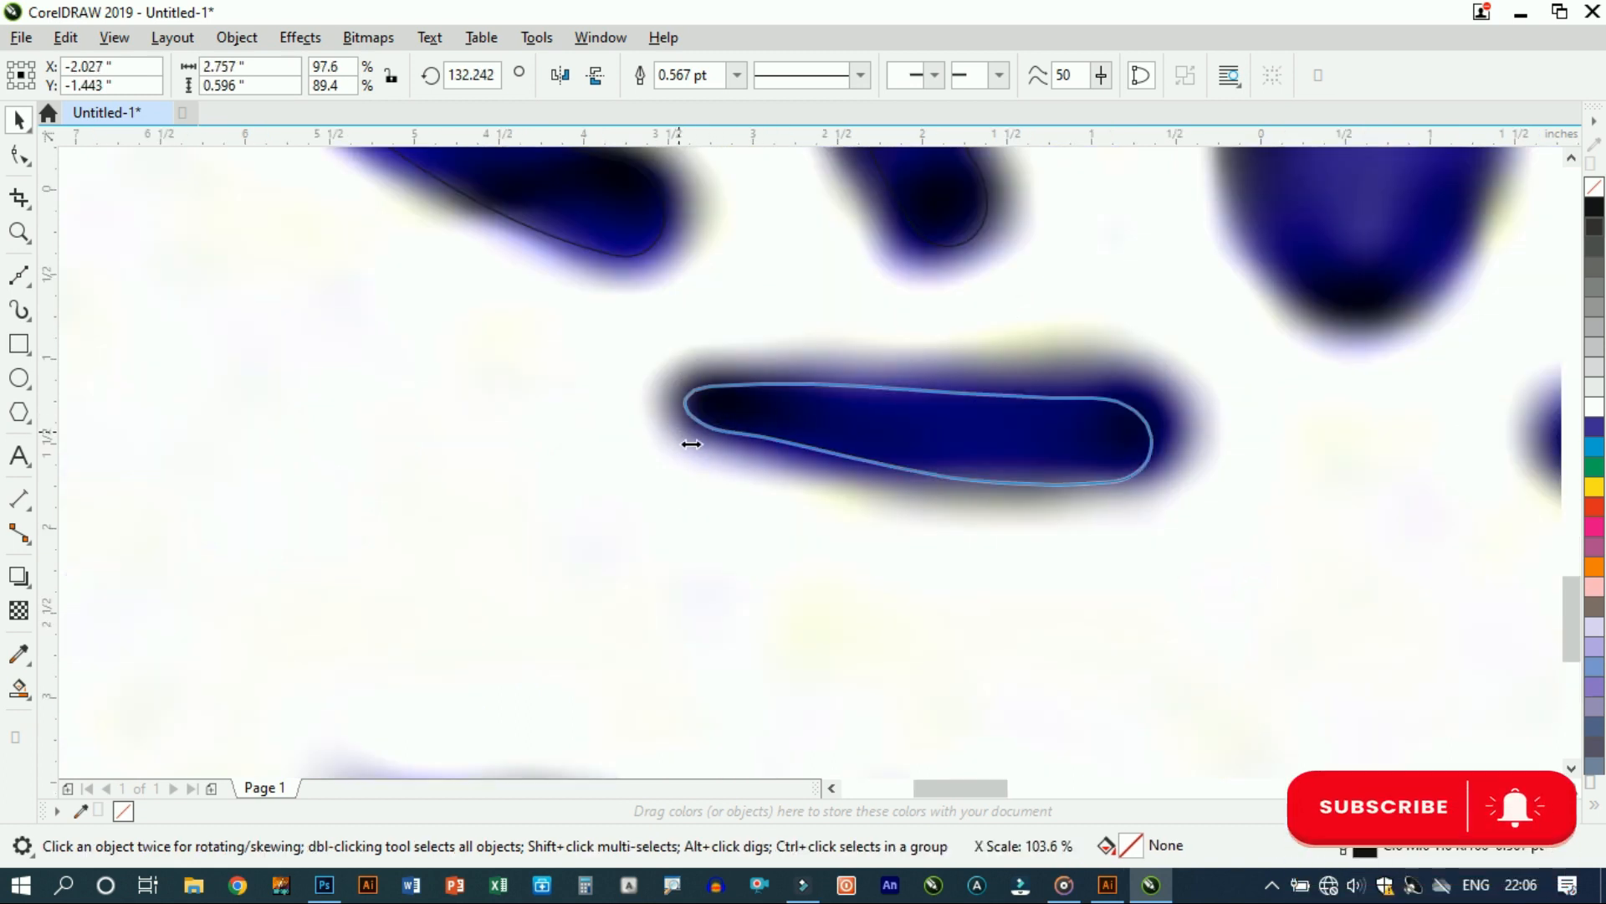
Step: Fine-tune the horizontal leaf's outline to about 2.84 by 0.55 inches to match the image
left_click(1119, 456)
scroll(1168, 445, "up", 1)
left_click_drag(1146, 425, 1184, 428)
left_click(1113, 423)
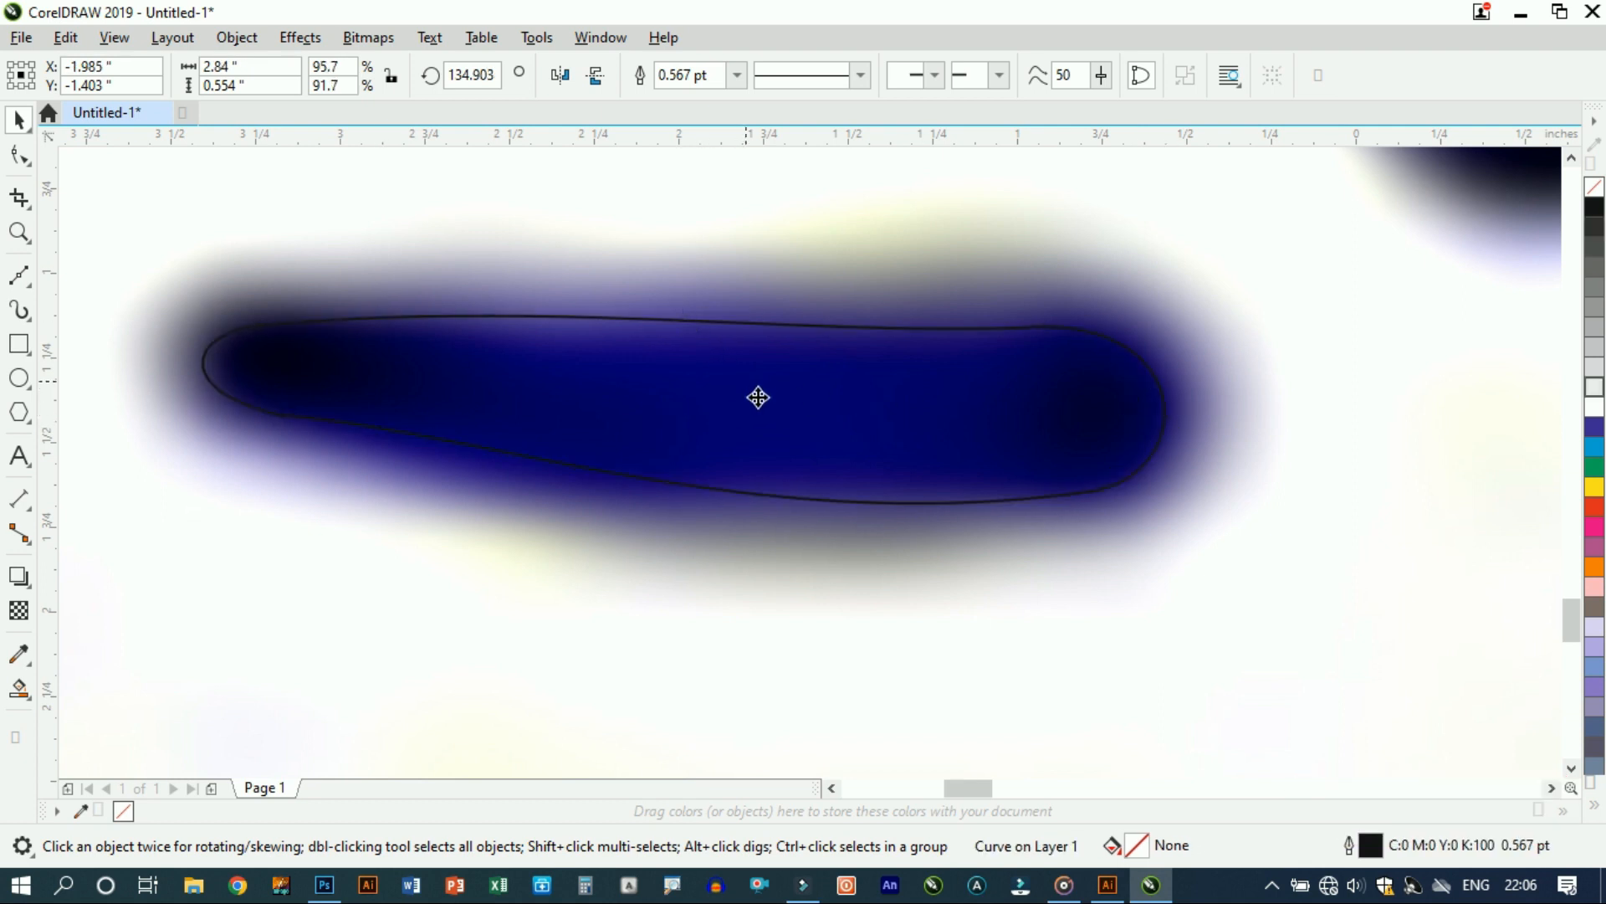
Step: Mirror a copy of the horizontal leaf's outline and move it onto the matching leaf at the wreath's lower right
scroll(749, 394, "down", 3)
left_click_drag(555, 378, 894, 434)
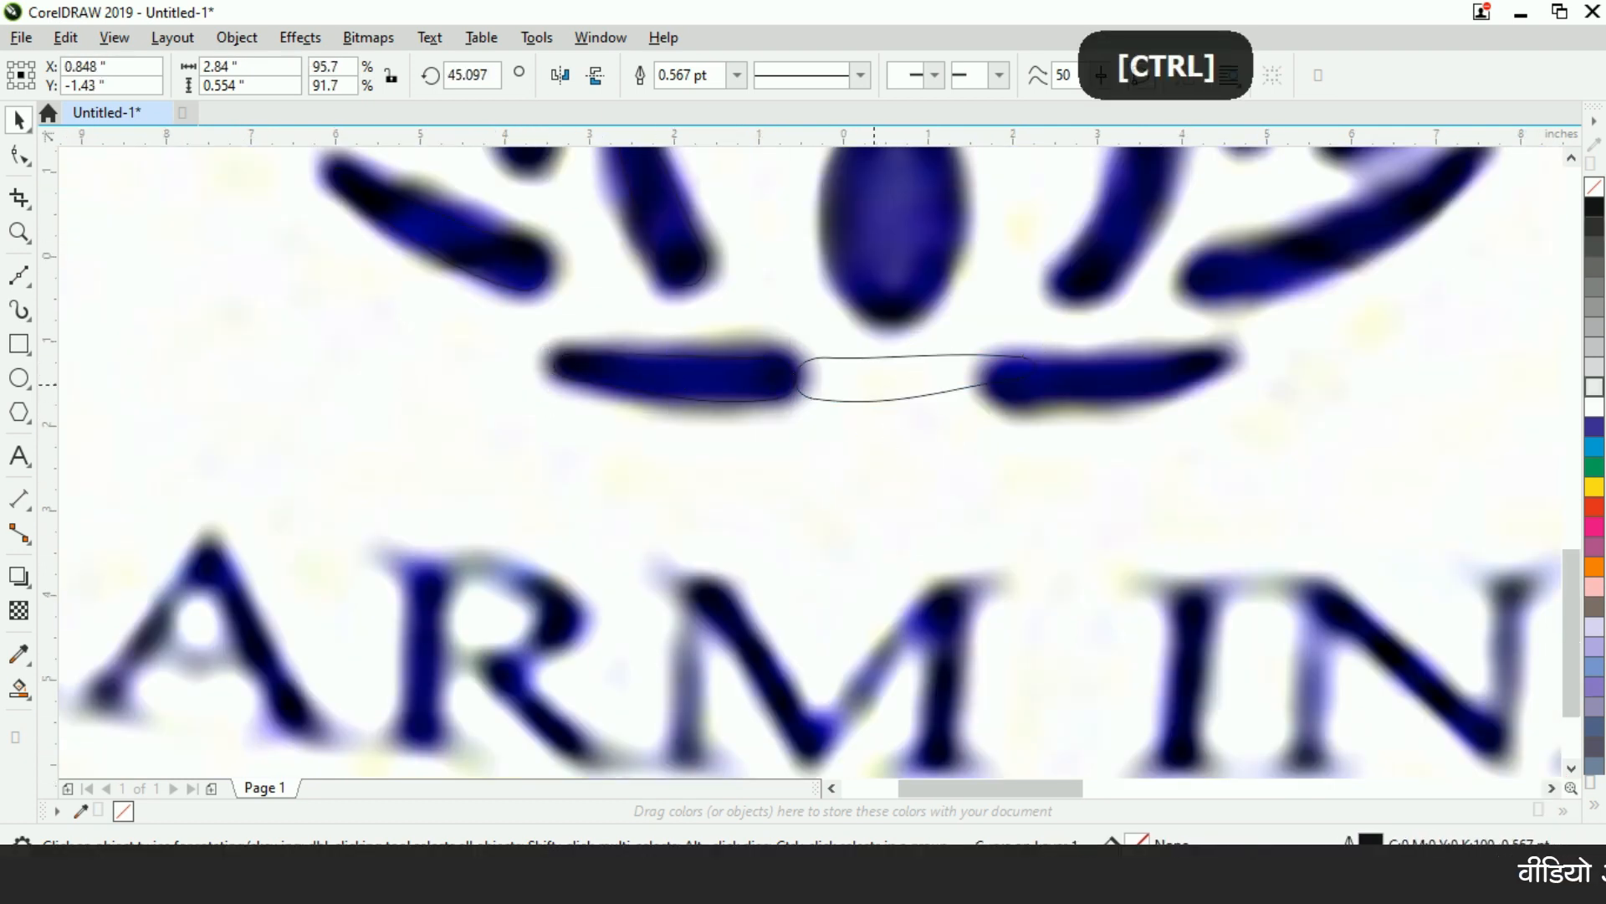
left_click_drag(1066, 389, 1066, 390)
scroll(987, 414, "down", 3)
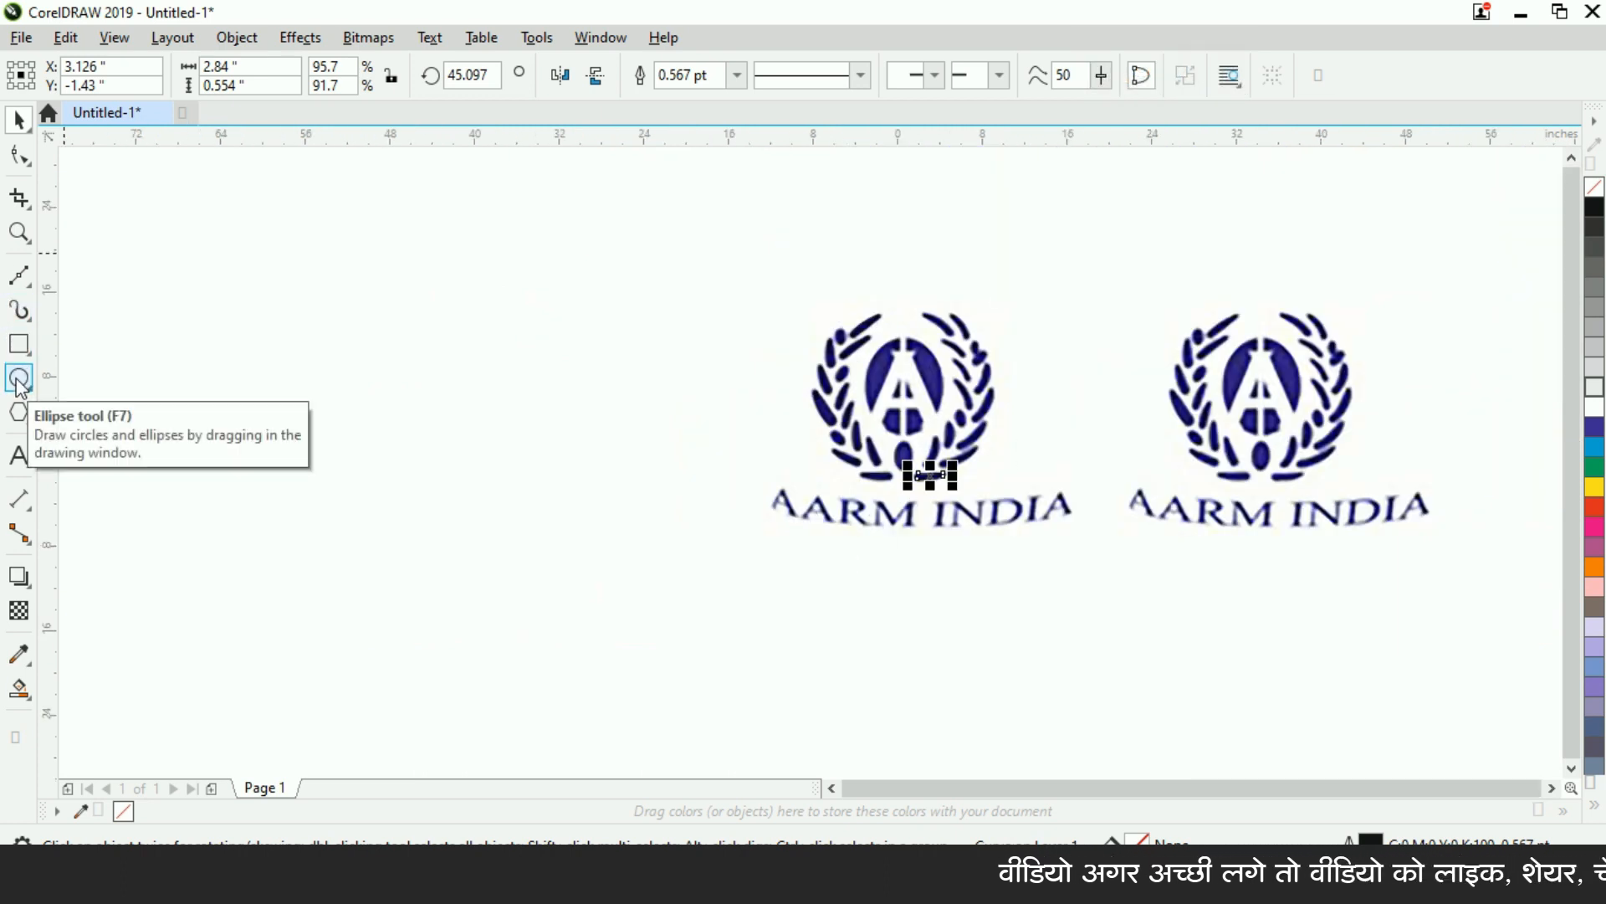
Step: Draw an ellipse about 0.69 by 1.35 inches over the small oval leaf at the wreath's upper left
scroll(852, 338, "up", 3)
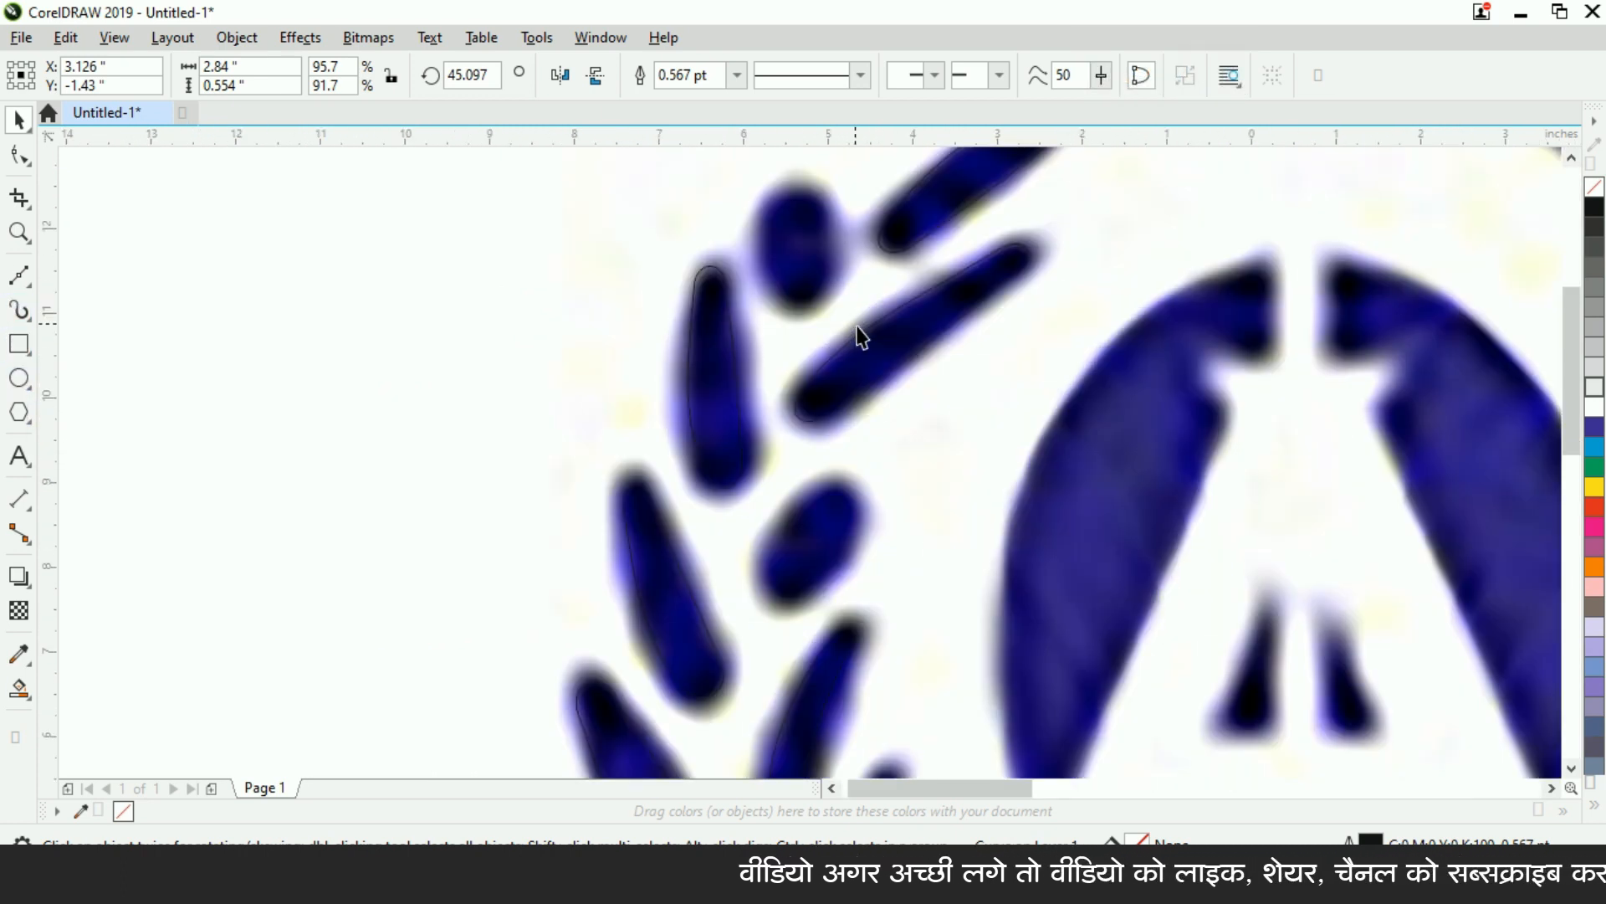
key("F7")
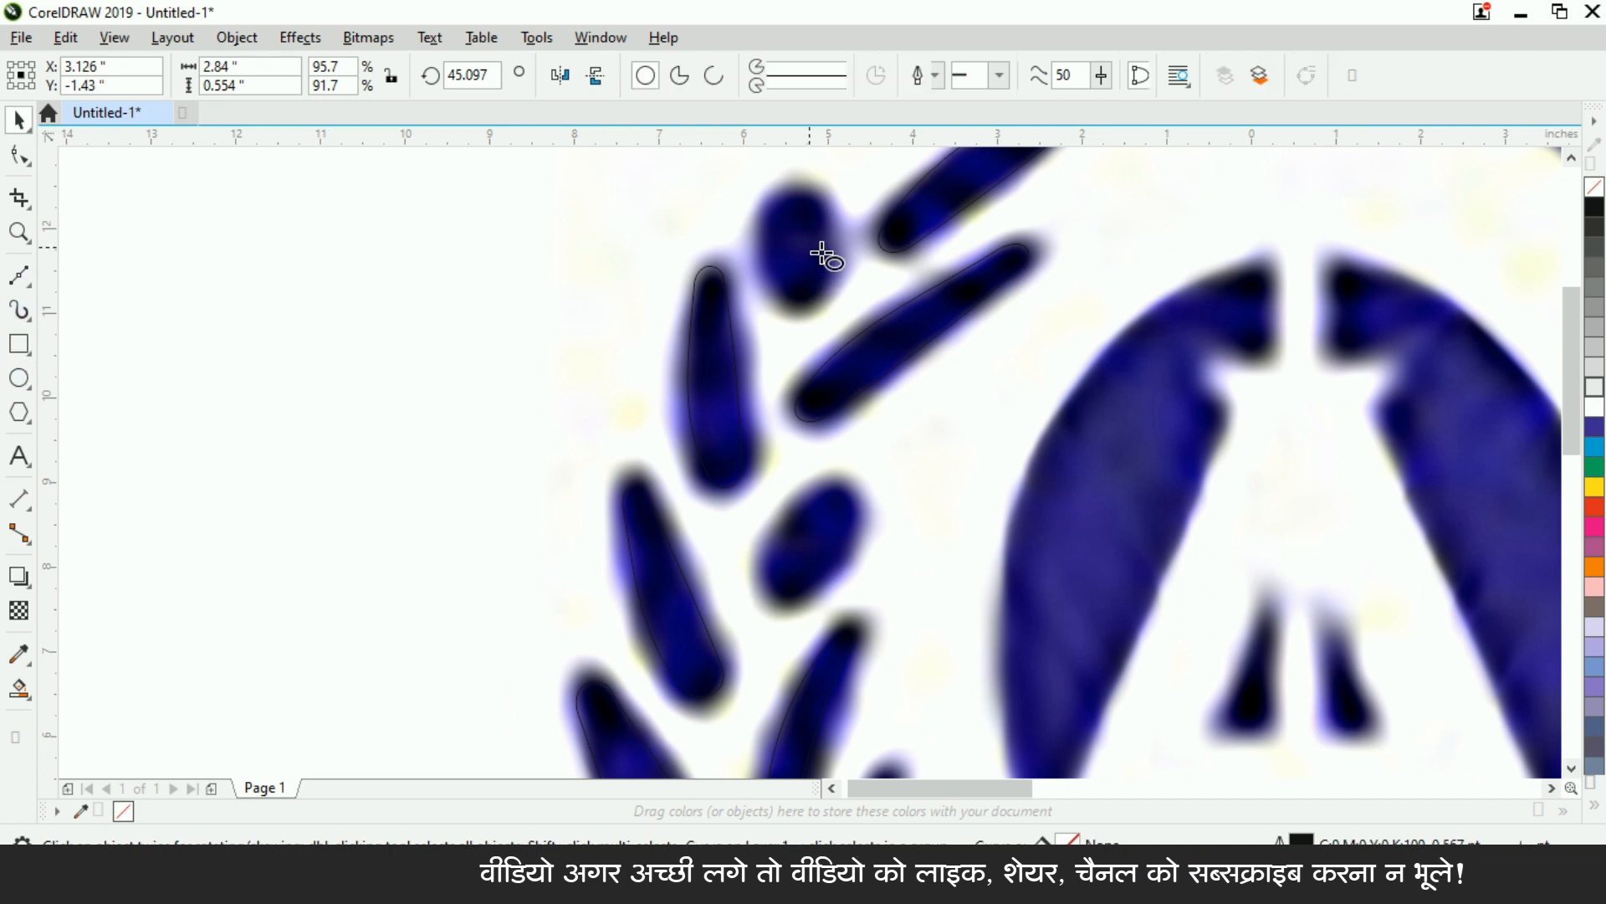
scroll(810, 216, "up", 1)
left_click_drag(733, 173, 874, 414)
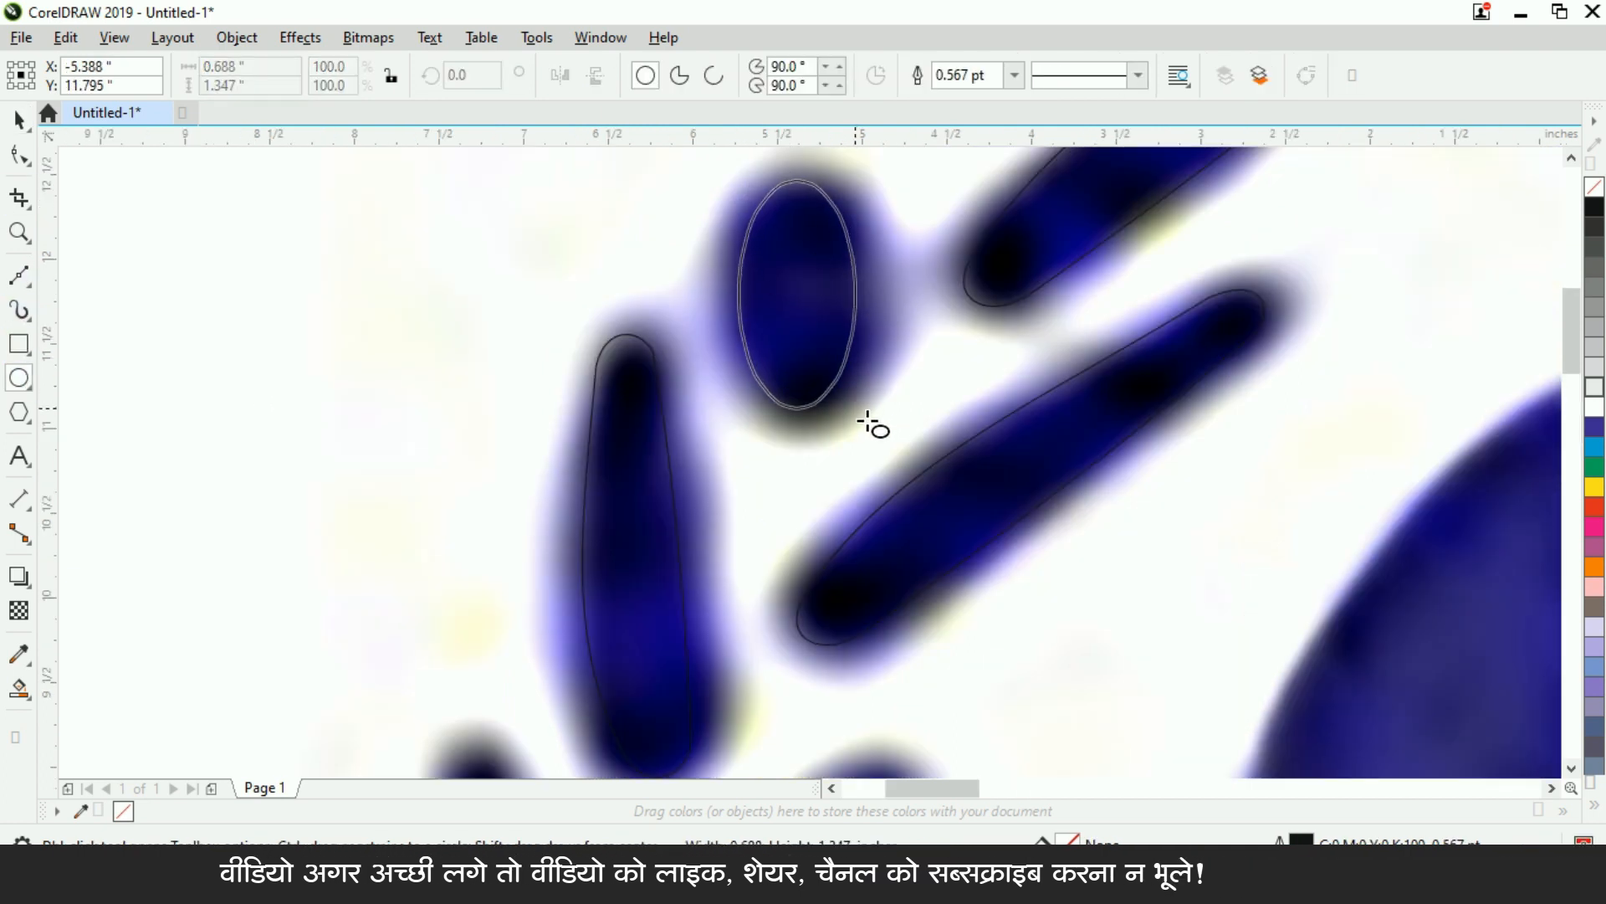
key("space")
Step: Convert the ellipse to curves and adjust its nodes to about 0.65 by 1.27 inches to fit the oval leaf
key("F10")
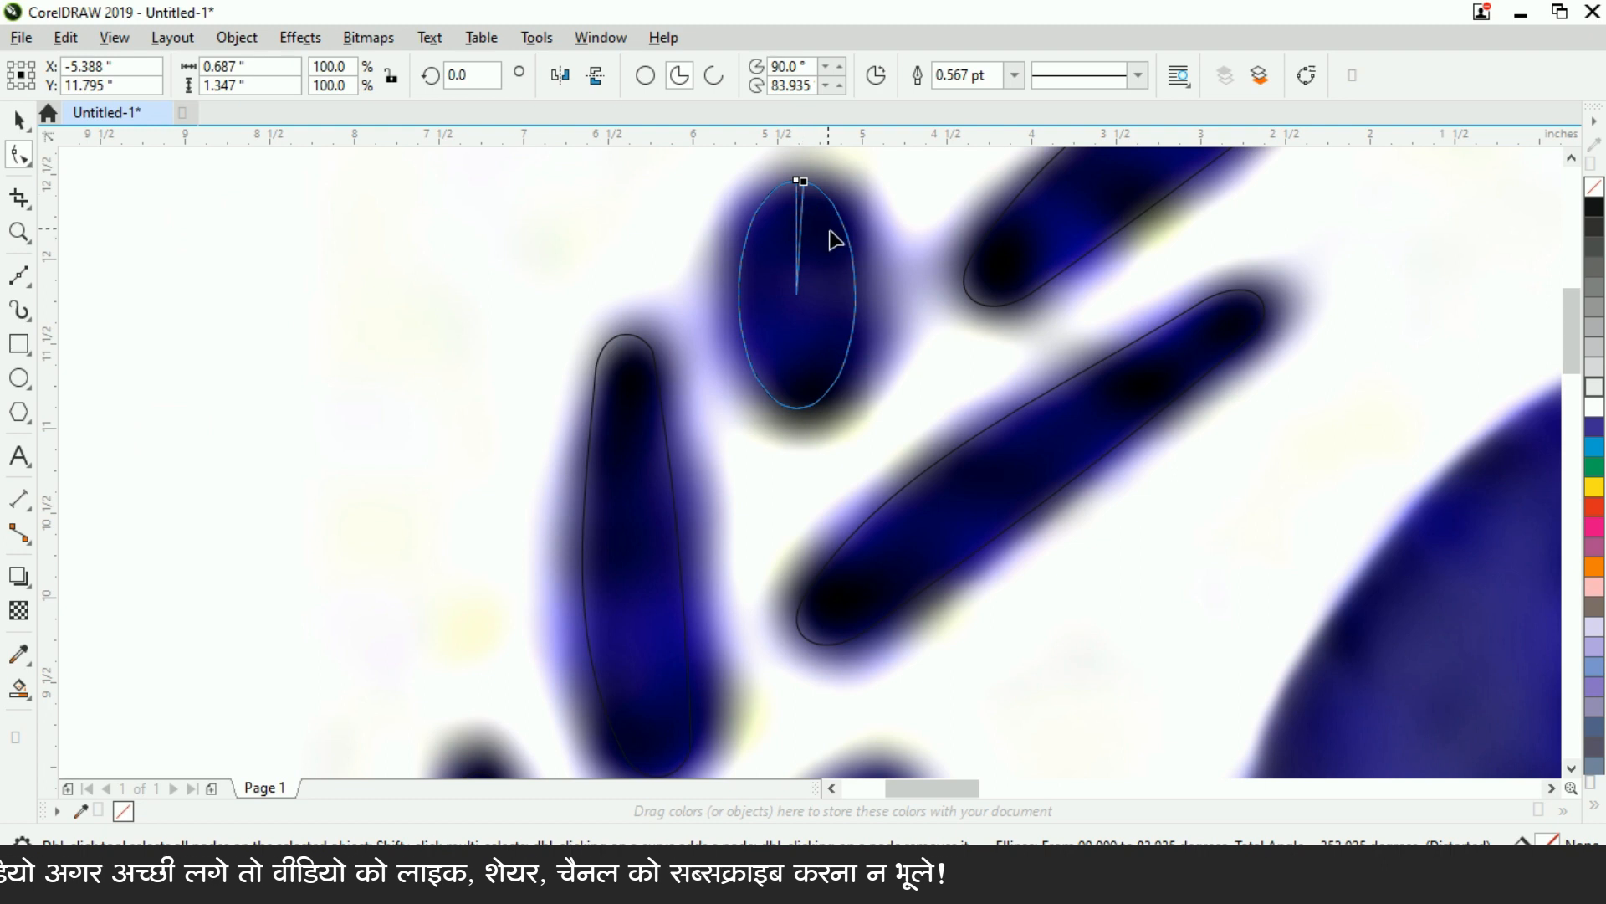
key("ctrl")
left_click(1306, 78)
scroll(818, 166, "up", 1)
left_click_drag(776, 198, 779, 226)
mouse_move(659, 423)
left_mouse_down()
mouse_move(677, 431)
mouse_move(673, 417)
left_mouse_up()
left_click_drag(892, 424, 892, 417)
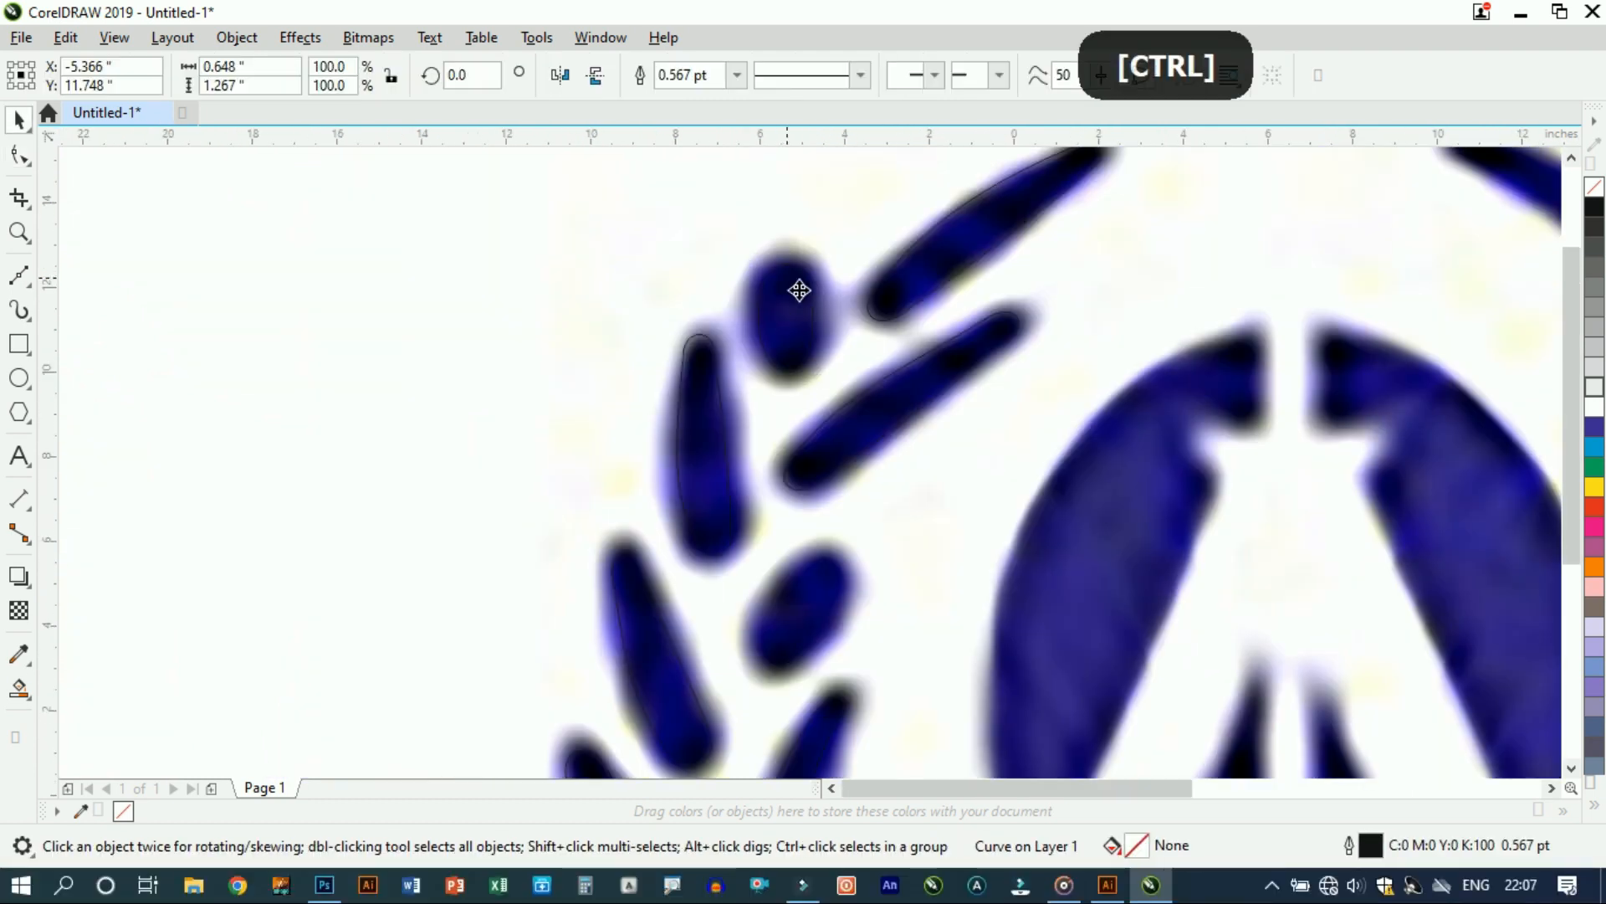
Step: Duplicate the oval onto the tilted oval leaf below, rotate it to about 330° and scale it to about 116.7%
scroll(799, 291, "down", 1)
left_click_drag(799, 291, 801, 430)
scroll(787, 447, "up", 2)
left_click_drag(725, 393, 748, 373)
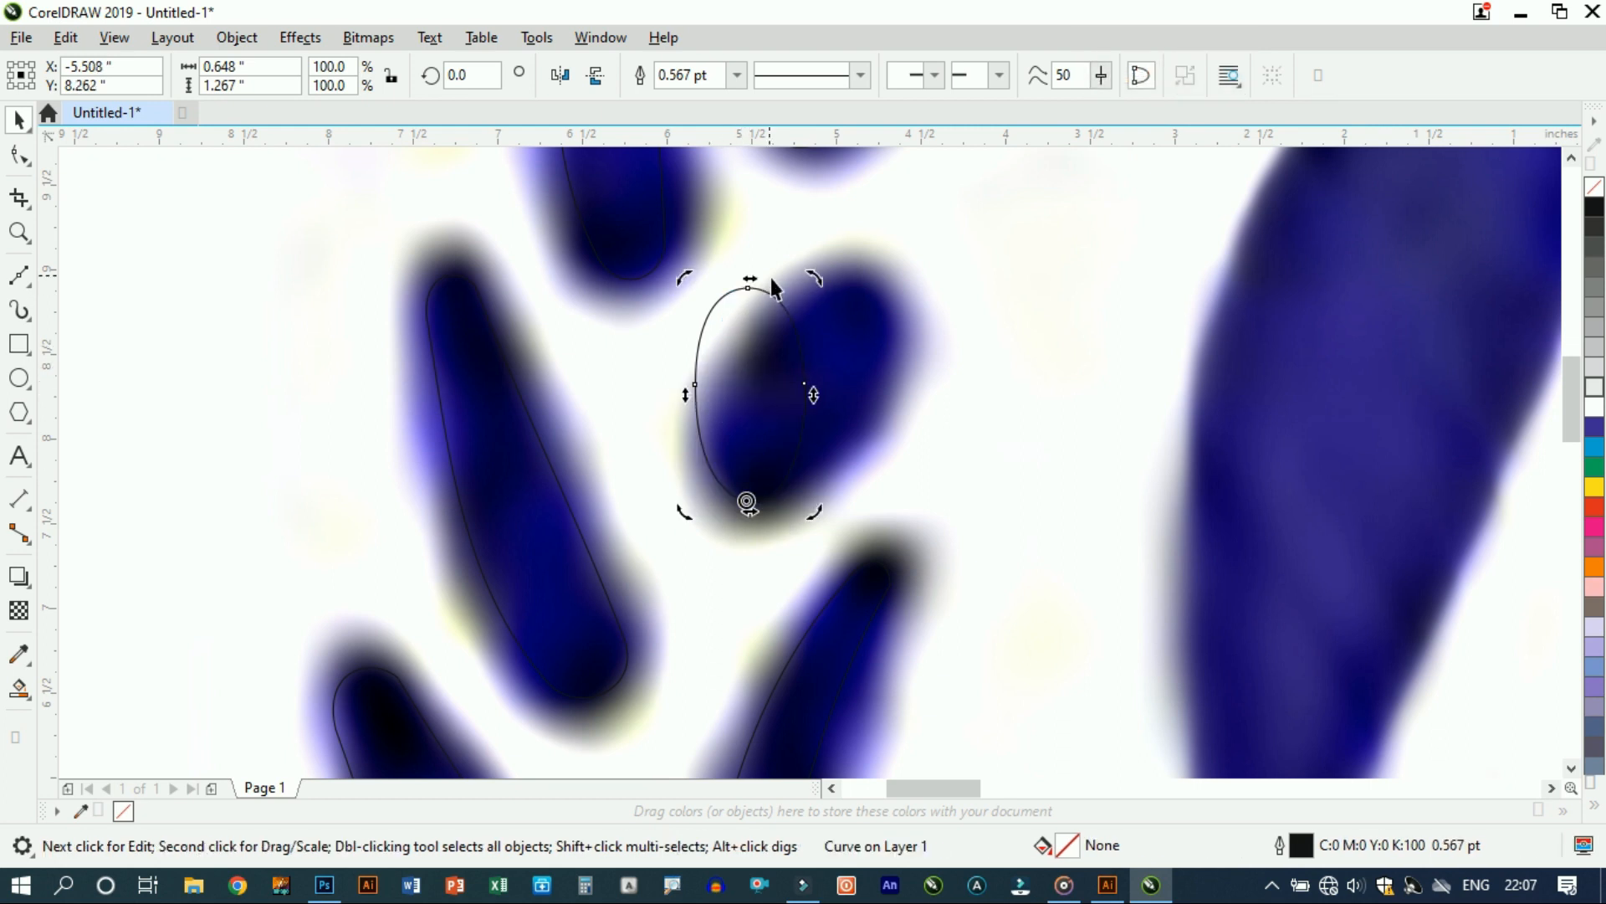
left_click(852, 358)
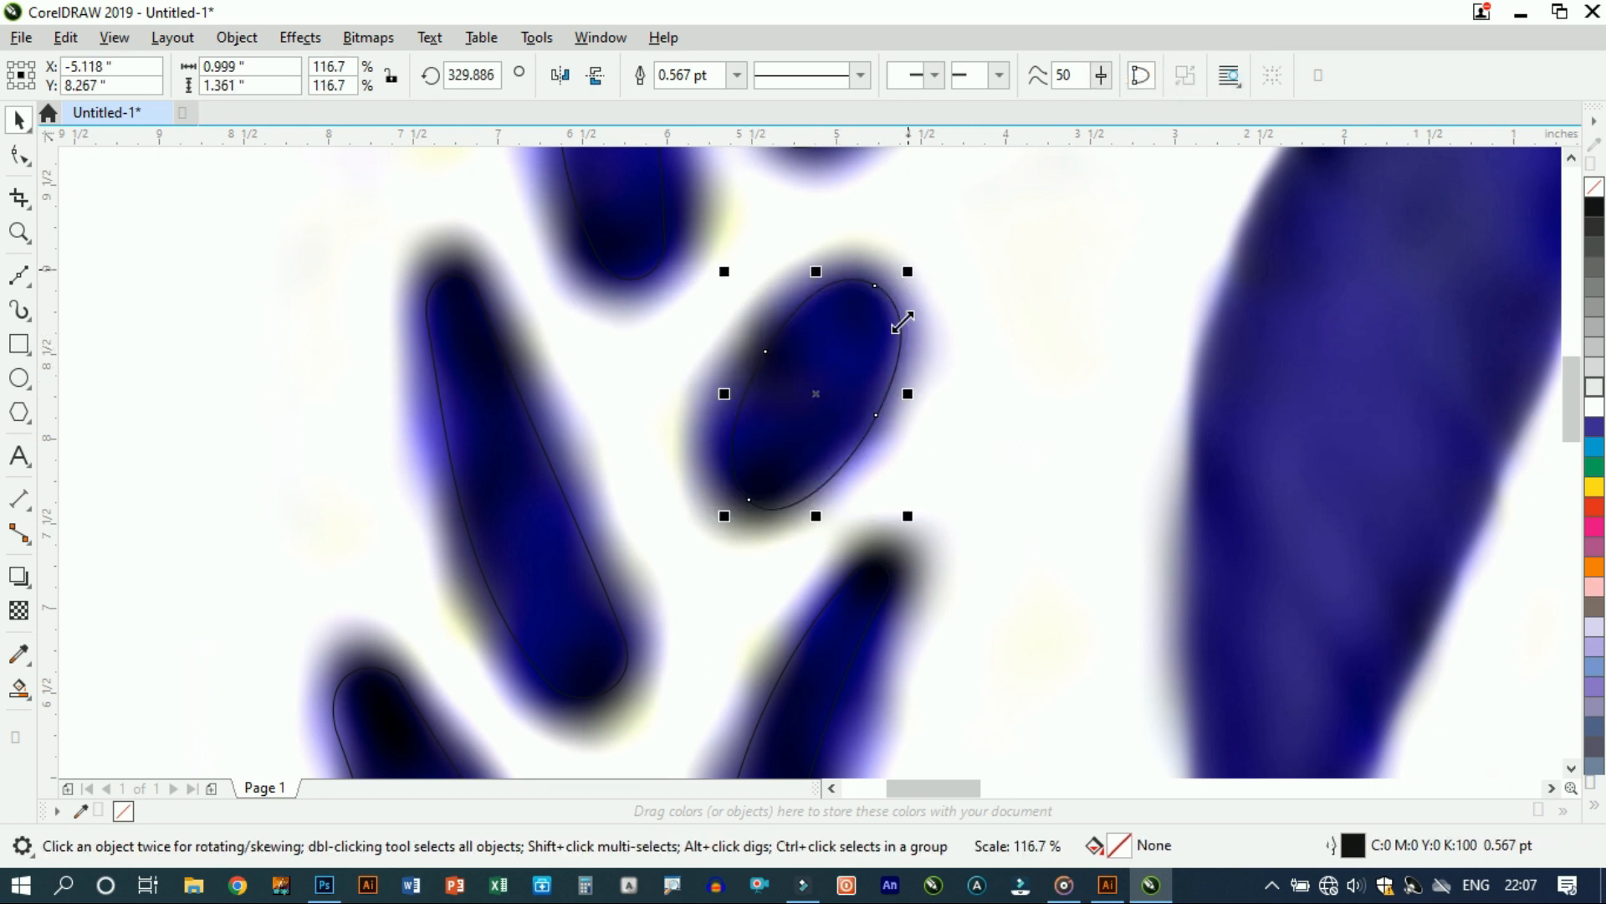
Step: Duplicate the tilted oval onto the oval leaf at the wreath's lower left and rotate it to match the leaf
scroll(824, 351, "down", 2)
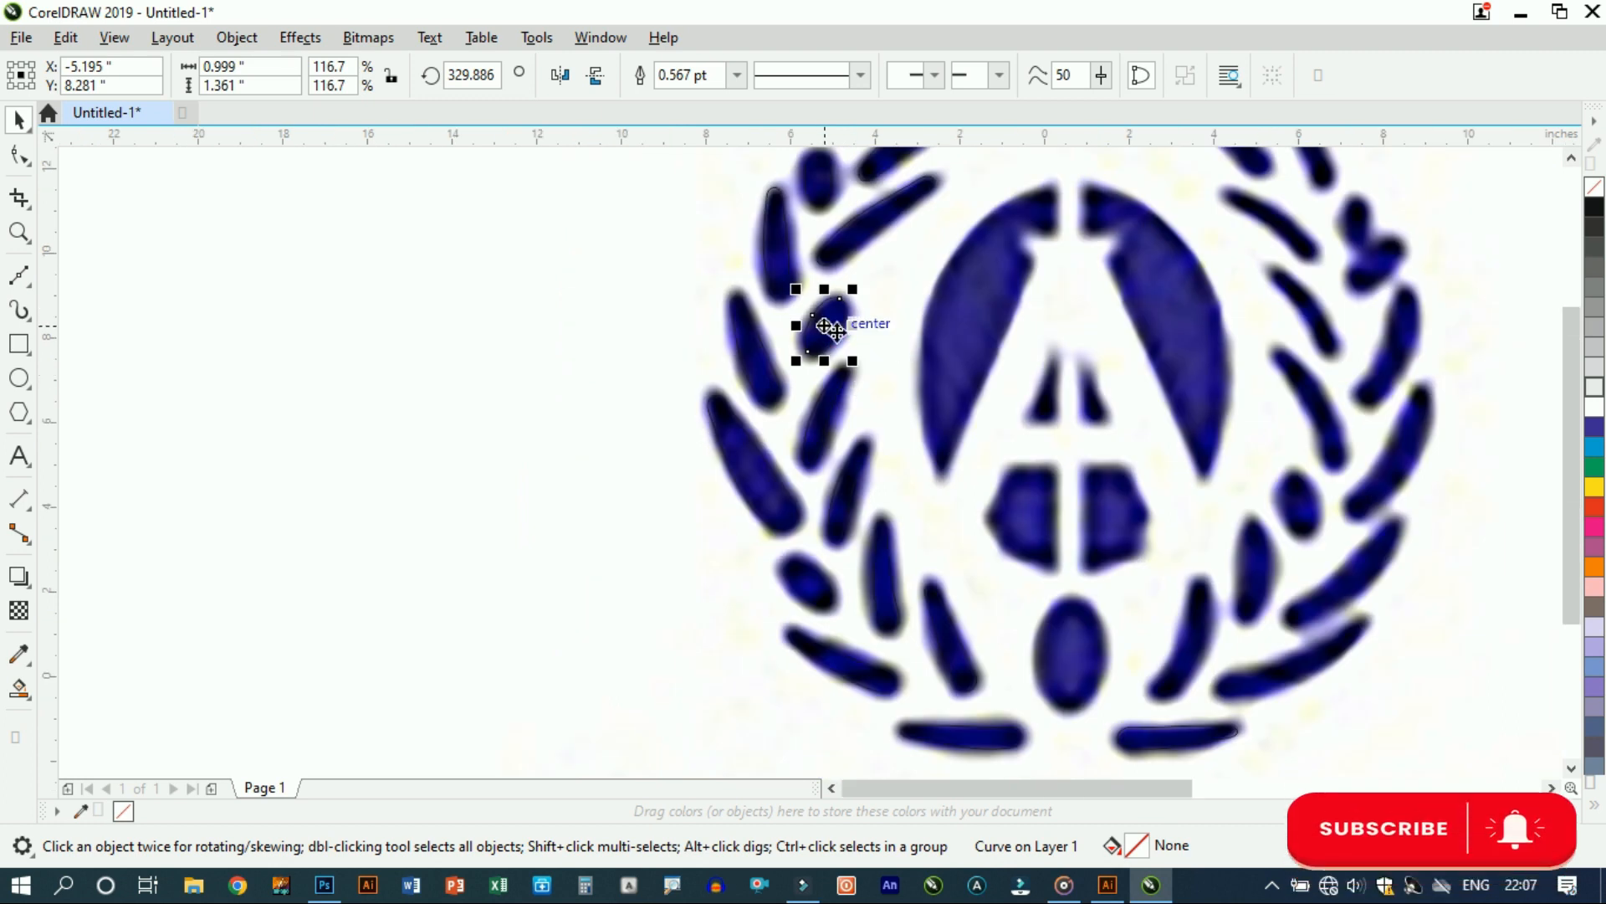
left_click_drag(828, 325, 819, 587)
scroll(820, 590, "up", 2)
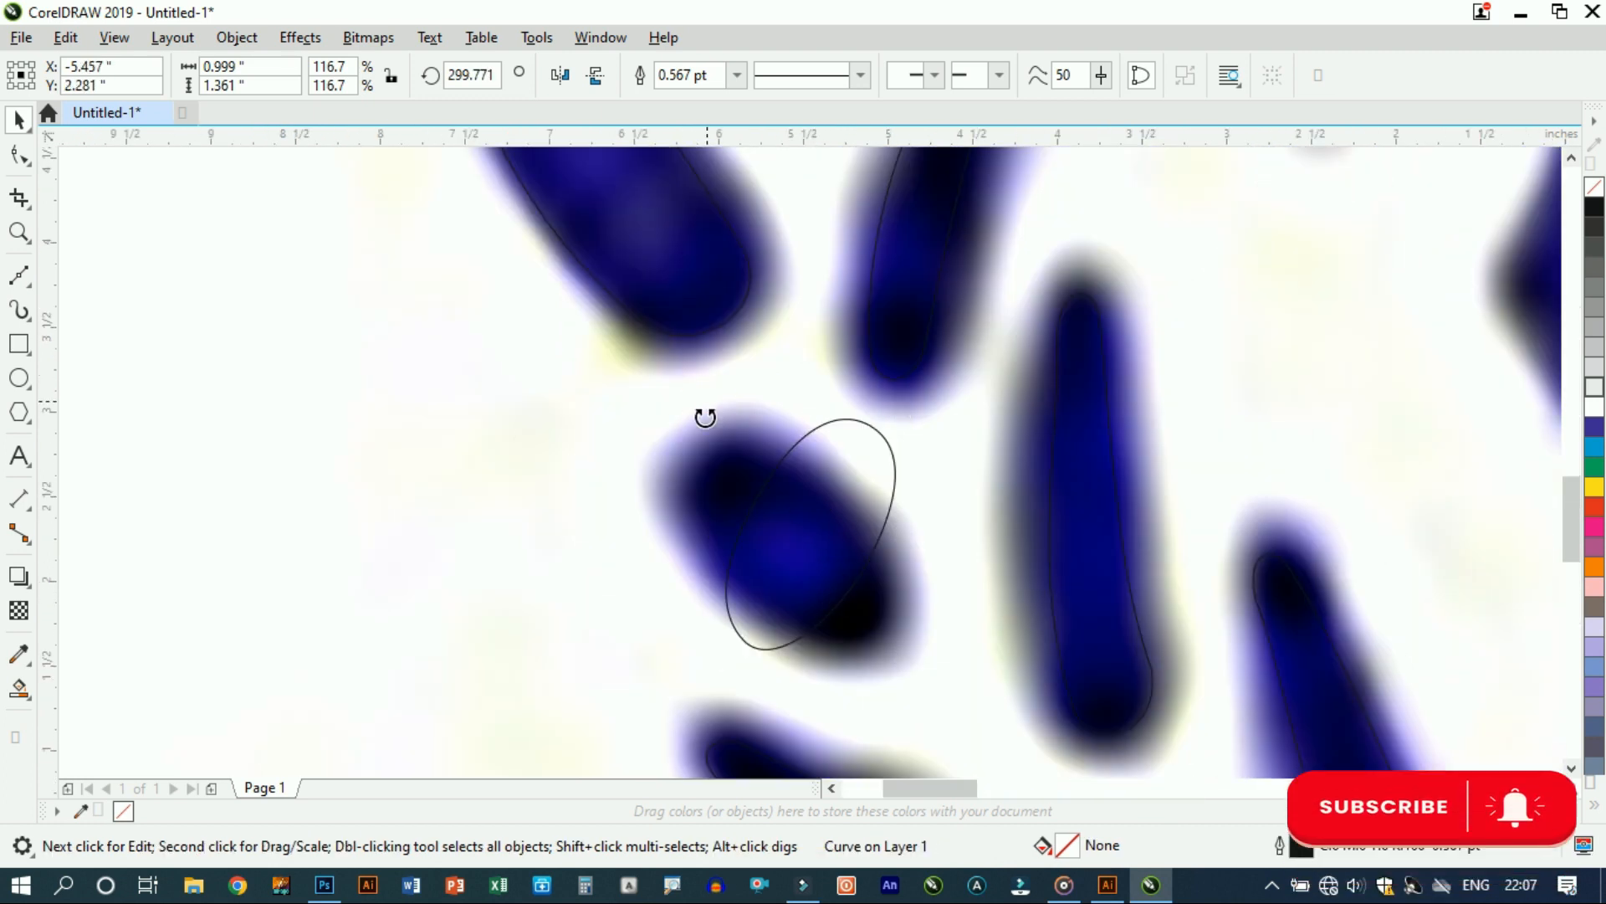
left_click_drag(447, 567, 440, 604)
left_click(675, 536)
left_click_drag(643, 540, 756, 545)
Step: Select the traced leaf outlines and fill them with red
scroll(738, 476, "down", 2)
left_click_drag(443, 272, 845, 571)
left_click(1594, 506)
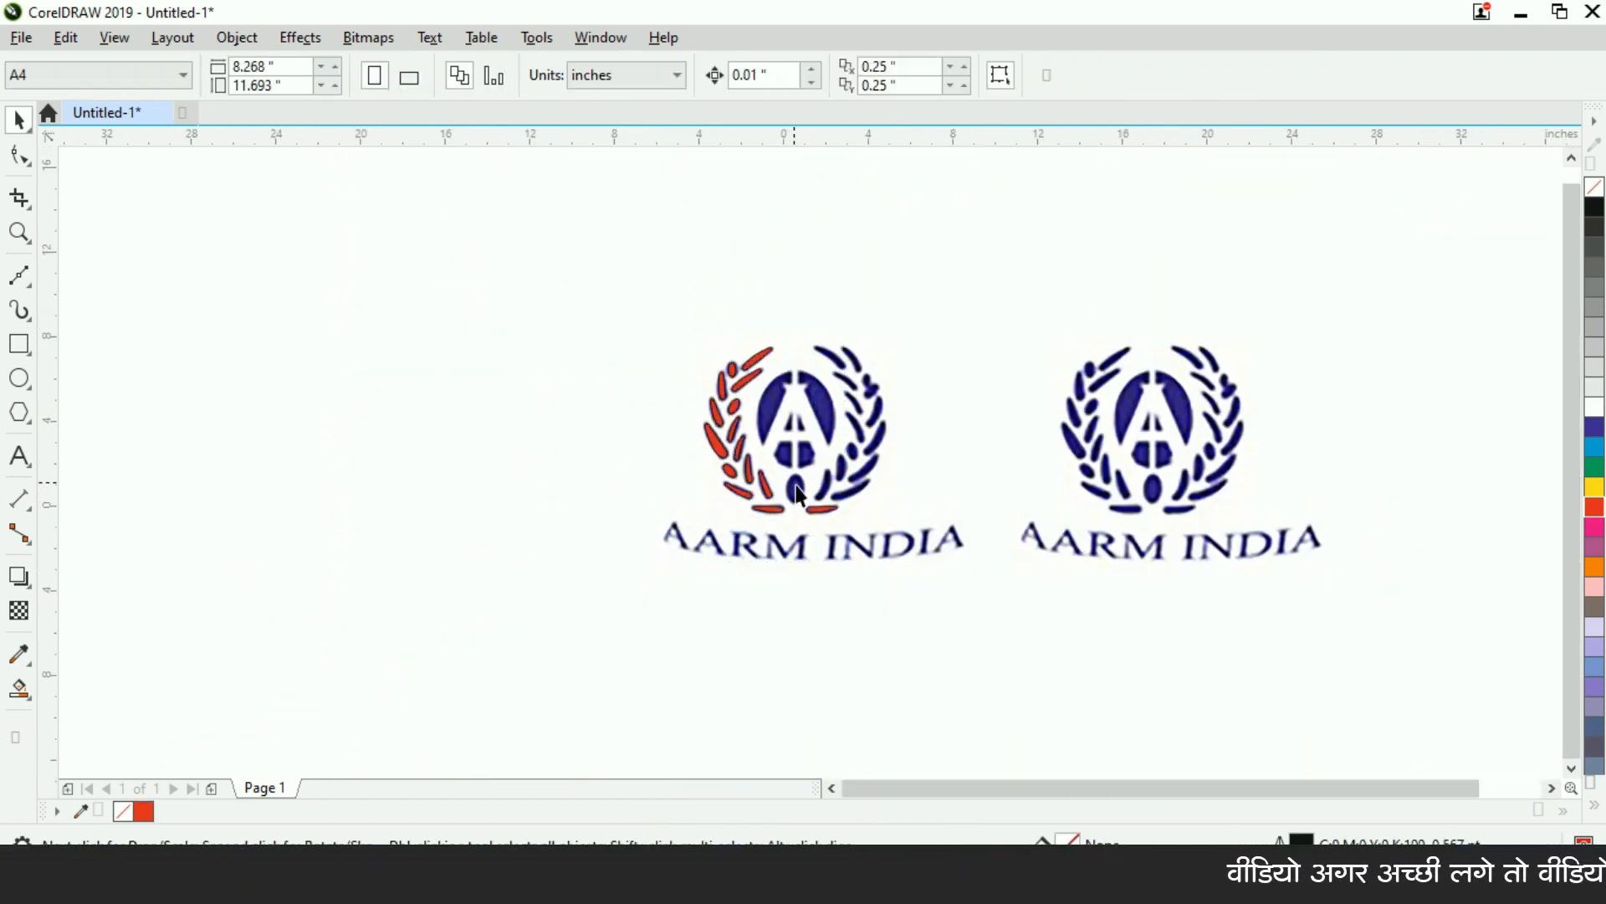
Step: Reshape the edge of the uppermost slender inner leaf on the wreath's left side to follow the image
scroll(799, 494, "up", 2)
scroll(666, 405, "up", 4)
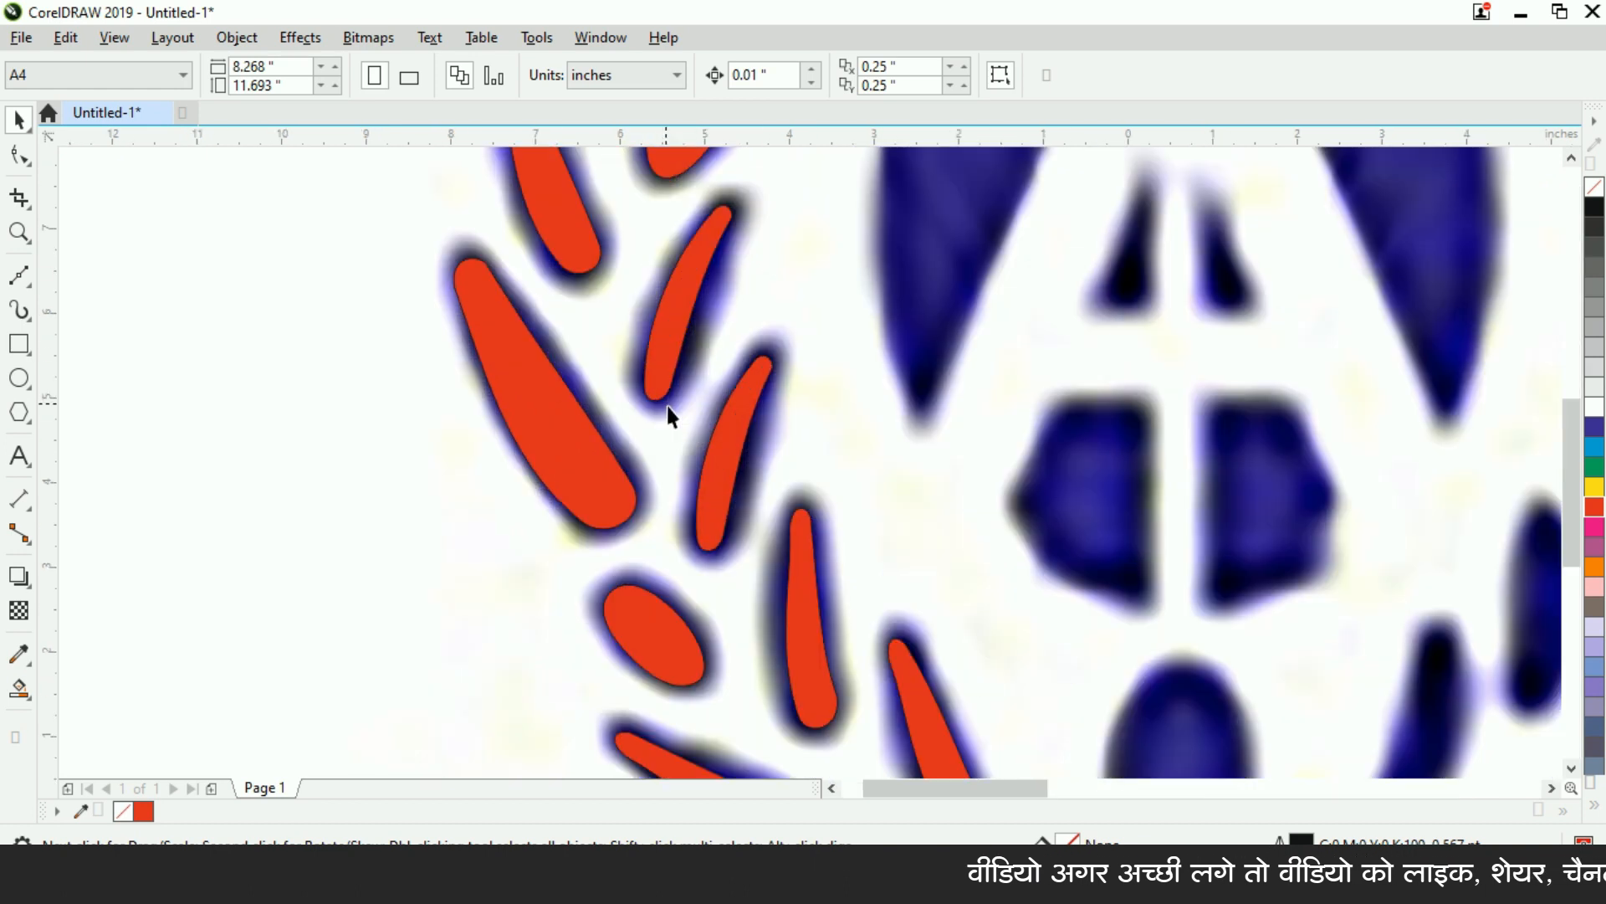
left_click(704, 276)
key("F10")
scroll(681, 301, "up", 1)
left_click(659, 471)
left_click_drag(690, 363, 713, 369)
scroll(715, 372, "down", 1)
Step: Make the left node at that inner leaf's tip smooth
scroll(705, 308, "up", 1)
left_click(765, 201)
scroll(717, 279, "down", 1)
scroll(702, 251, "up", 2)
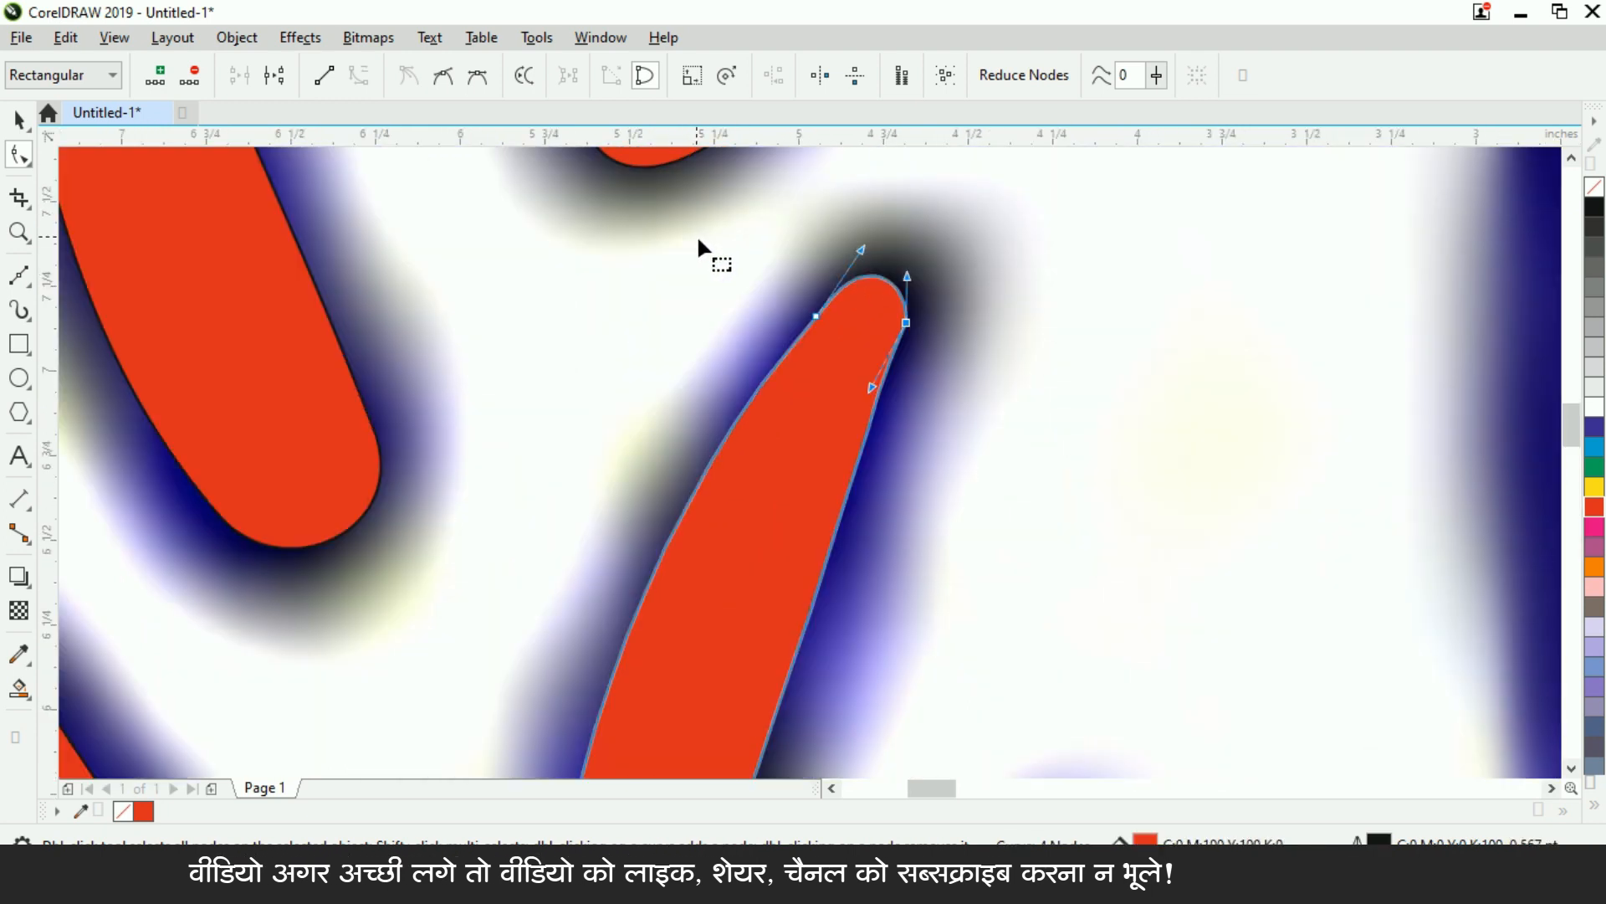
left_click(815, 318)
right_click(816, 318)
left_click(904, 536)
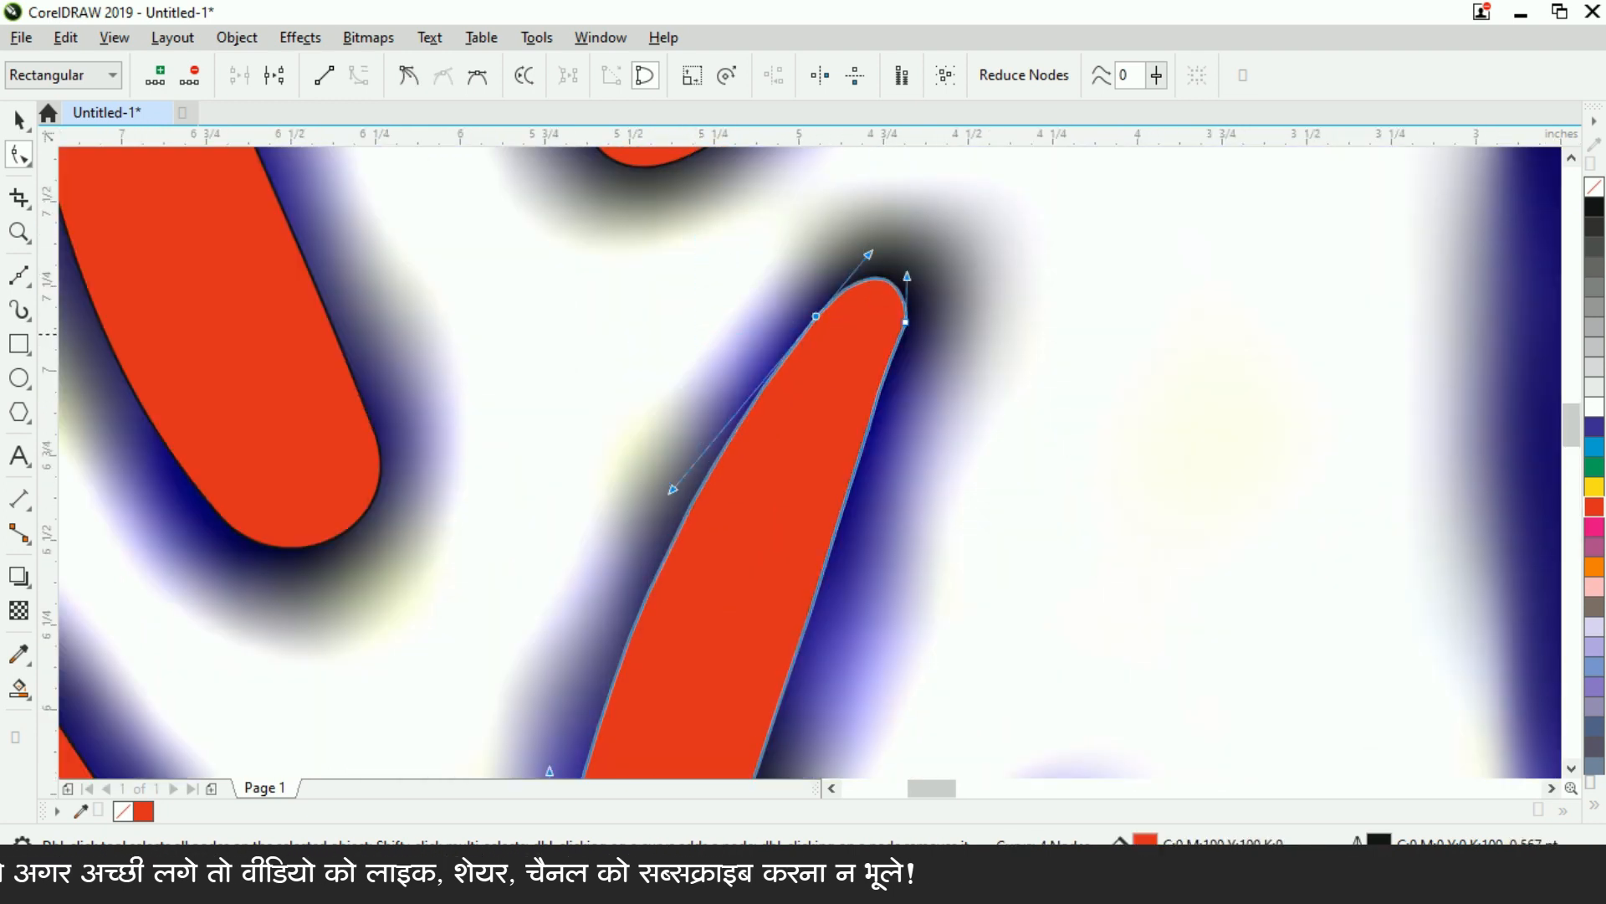
Step: Adjust the nodes and curves of the next two slender inner leaves below to match the image
scroll(780, 378, "down", 2)
scroll(828, 556, "up", 2)
scroll(731, 320, "down", 2)
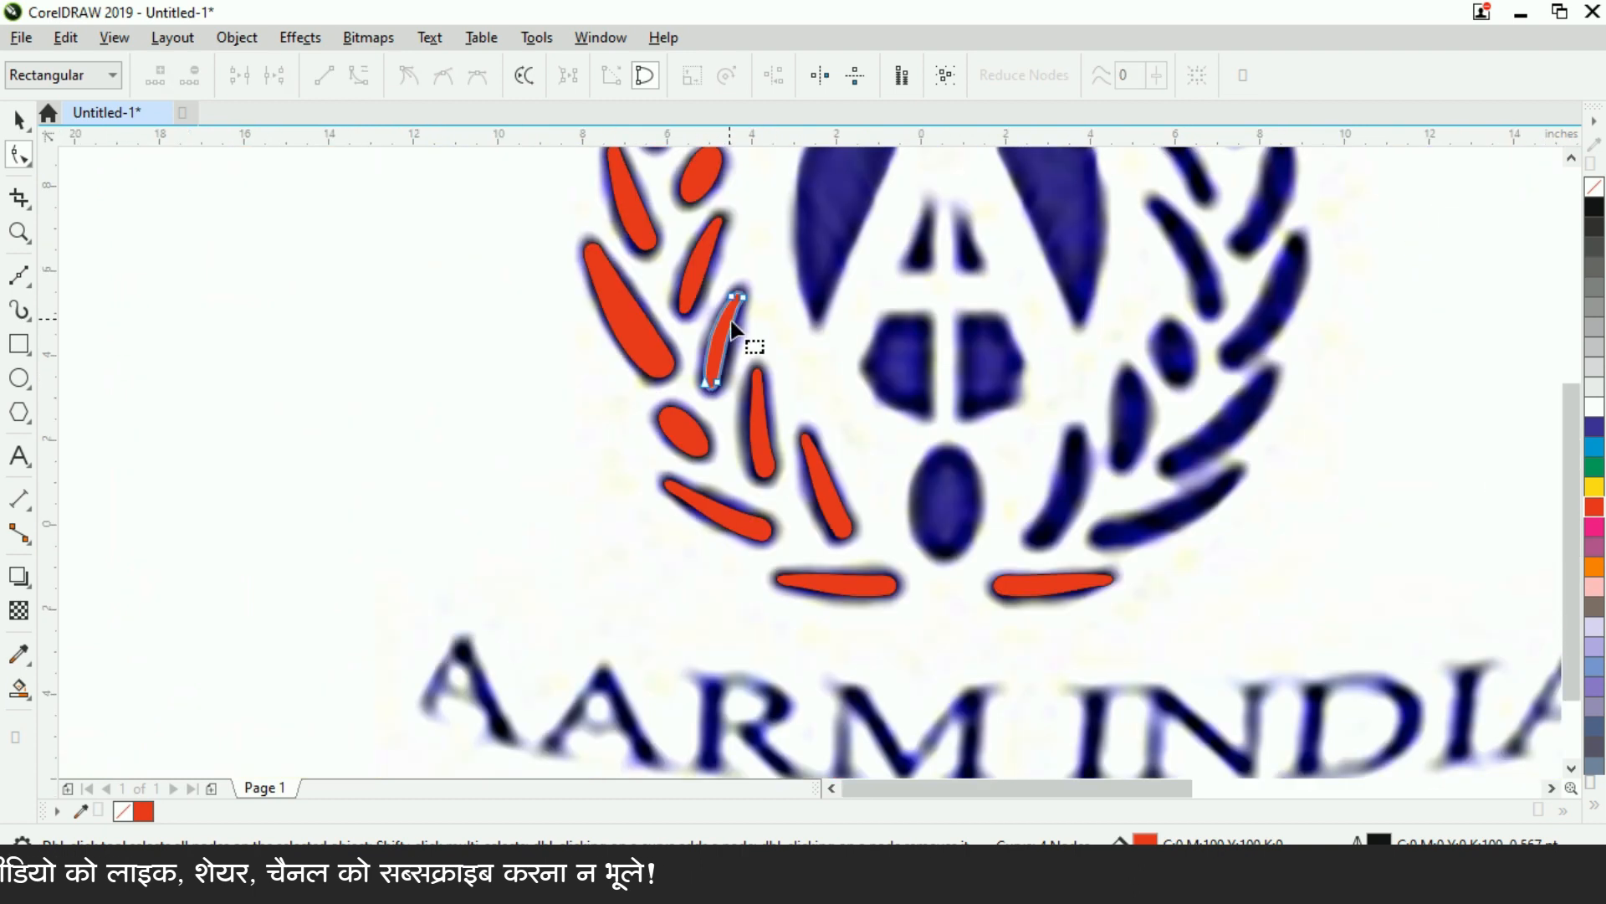
scroll(730, 320, "up", 2)
left_click(742, 340)
scroll(764, 538, "down", 2)
scroll(699, 348, "up", 2)
left_click_drag(751, 474, 737, 448)
scroll(715, 396, "down", 1)
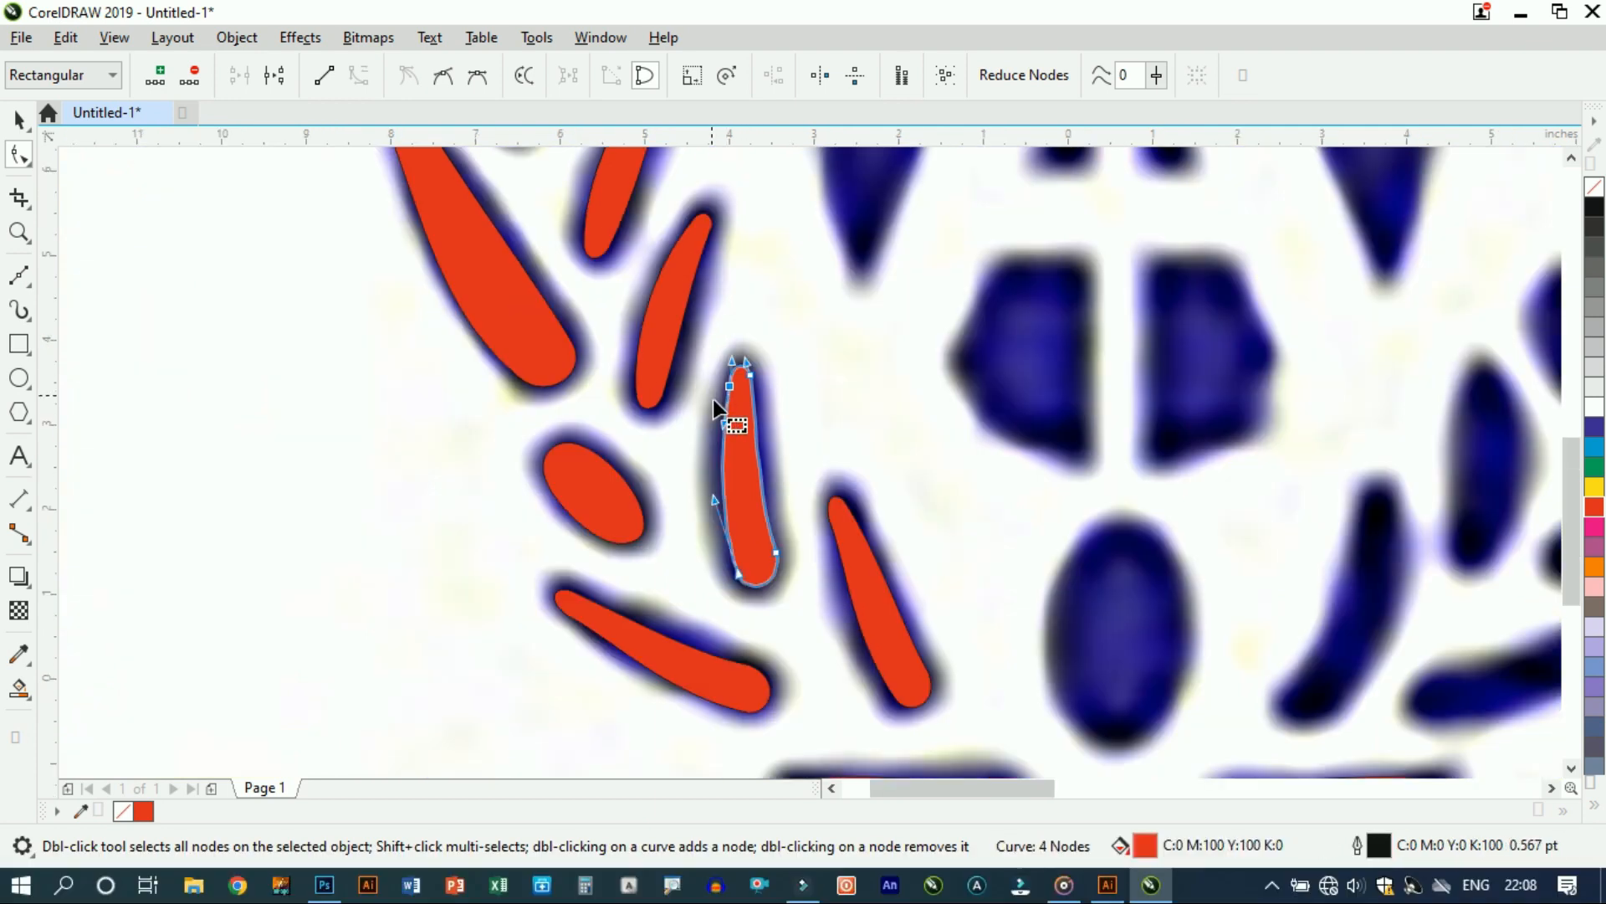
Step: Bow out the left edge of the lowest slender inner leaf on the wreath's left side
left_click(875, 578)
scroll(875, 578, "up", 1)
scroll(852, 580, "up", 1)
left_click_drag(702, 312, 764, 385)
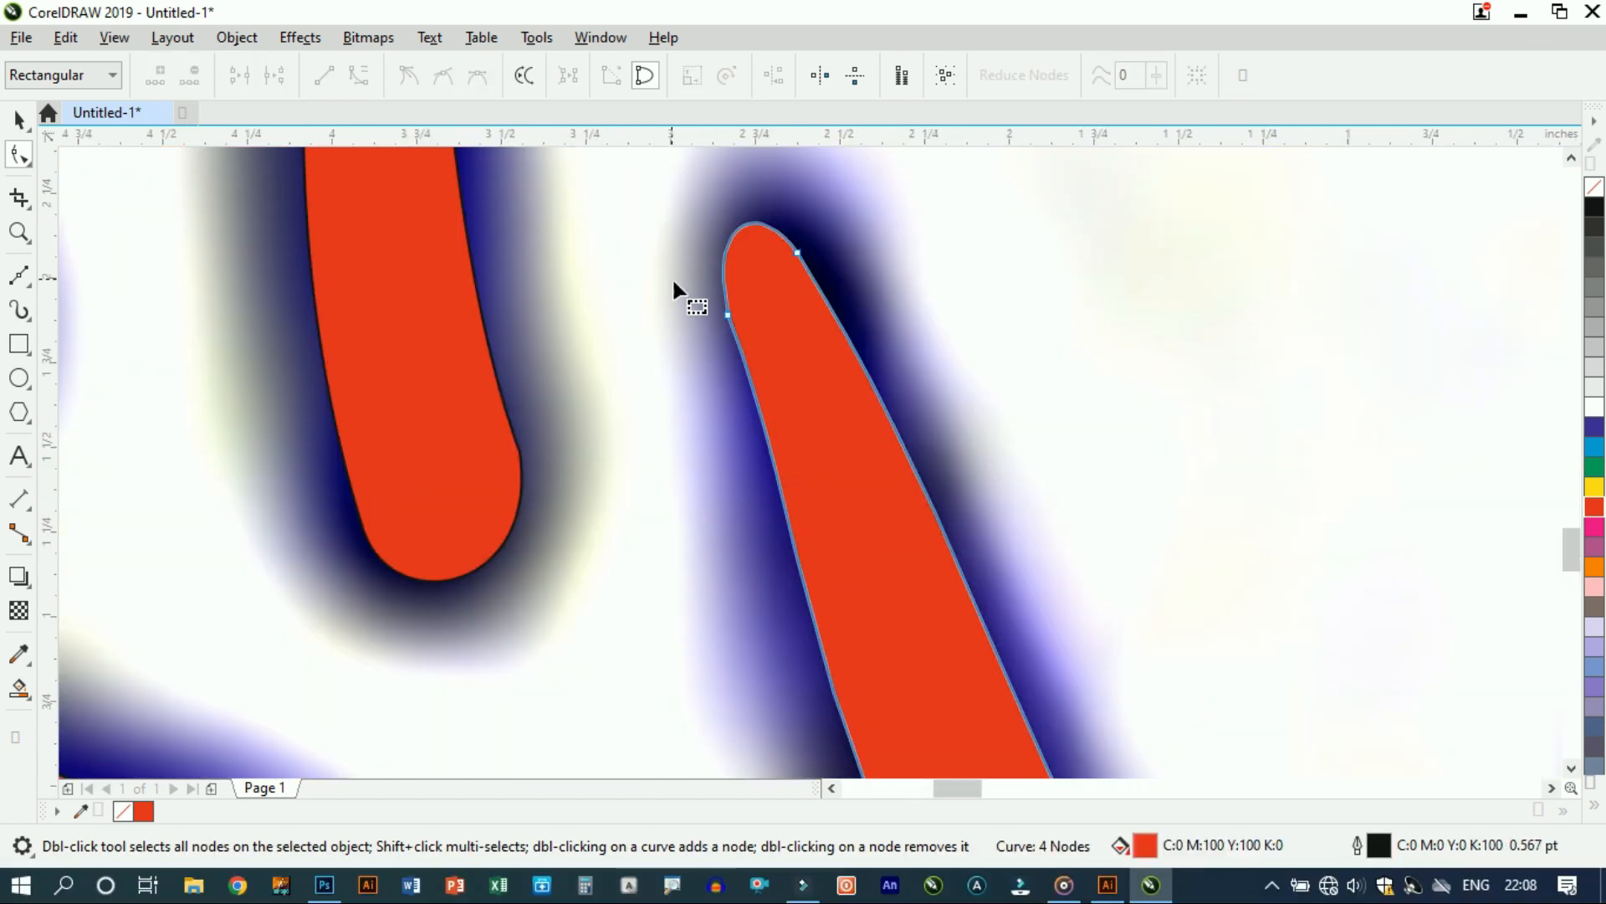
left_click_drag(796, 509, 786, 519)
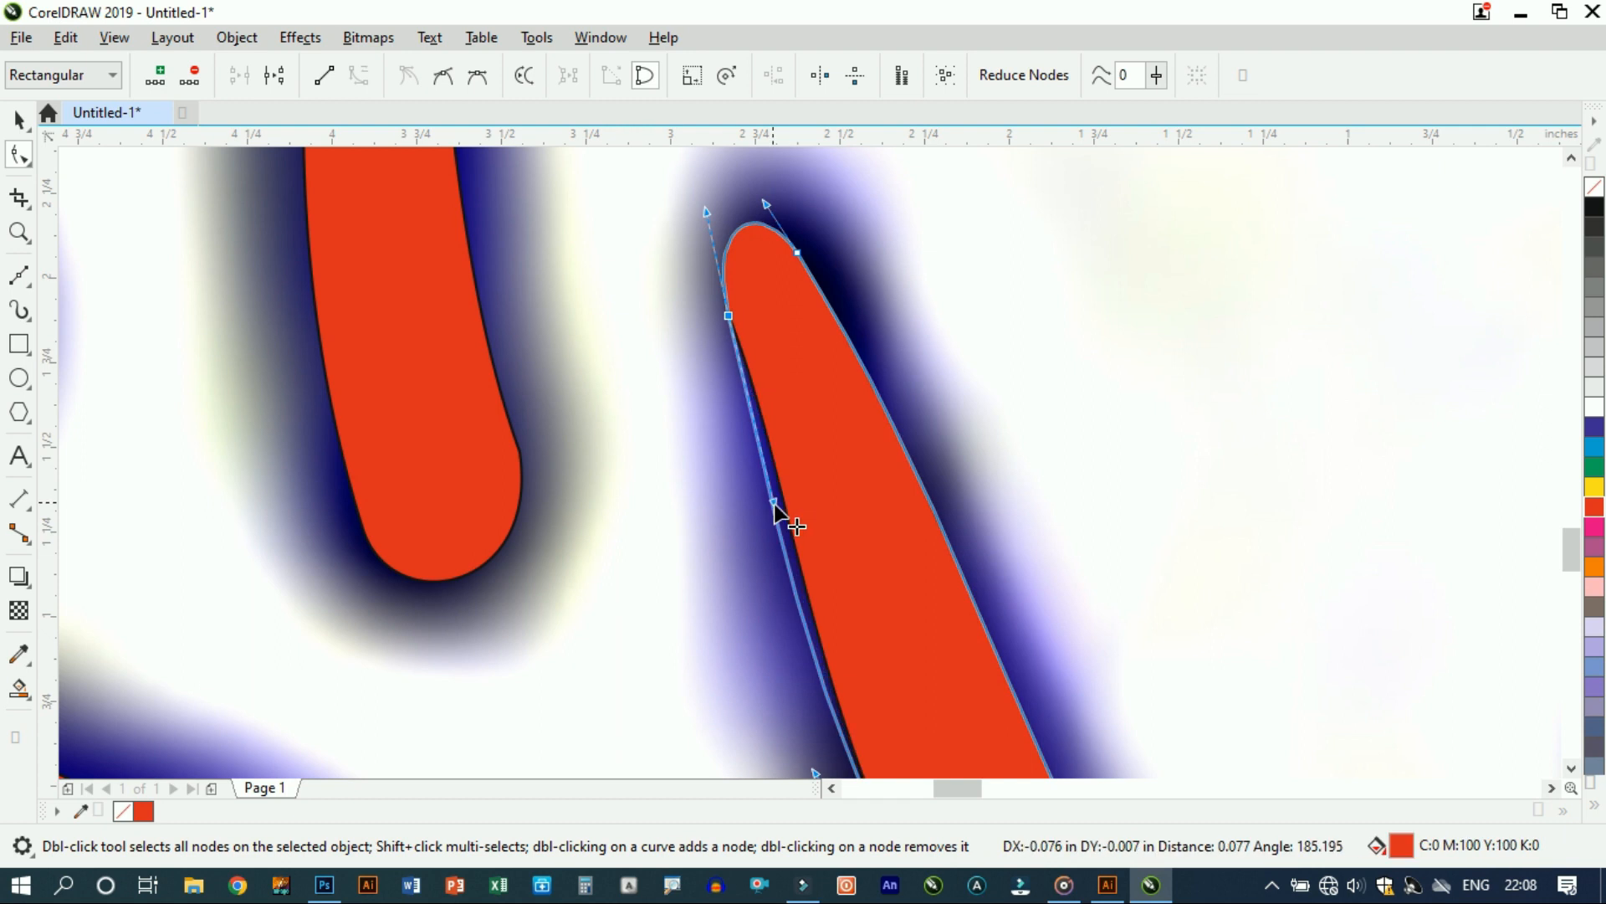
Step: Reshape the upper edge and end curves of the slanted outer leaf at the wreath's lower left, and deselect it
scroll(786, 519, "down", 2)
left_click(615, 468)
scroll(547, 422, "up", 2)
left_click_drag(540, 356, 398, 399)
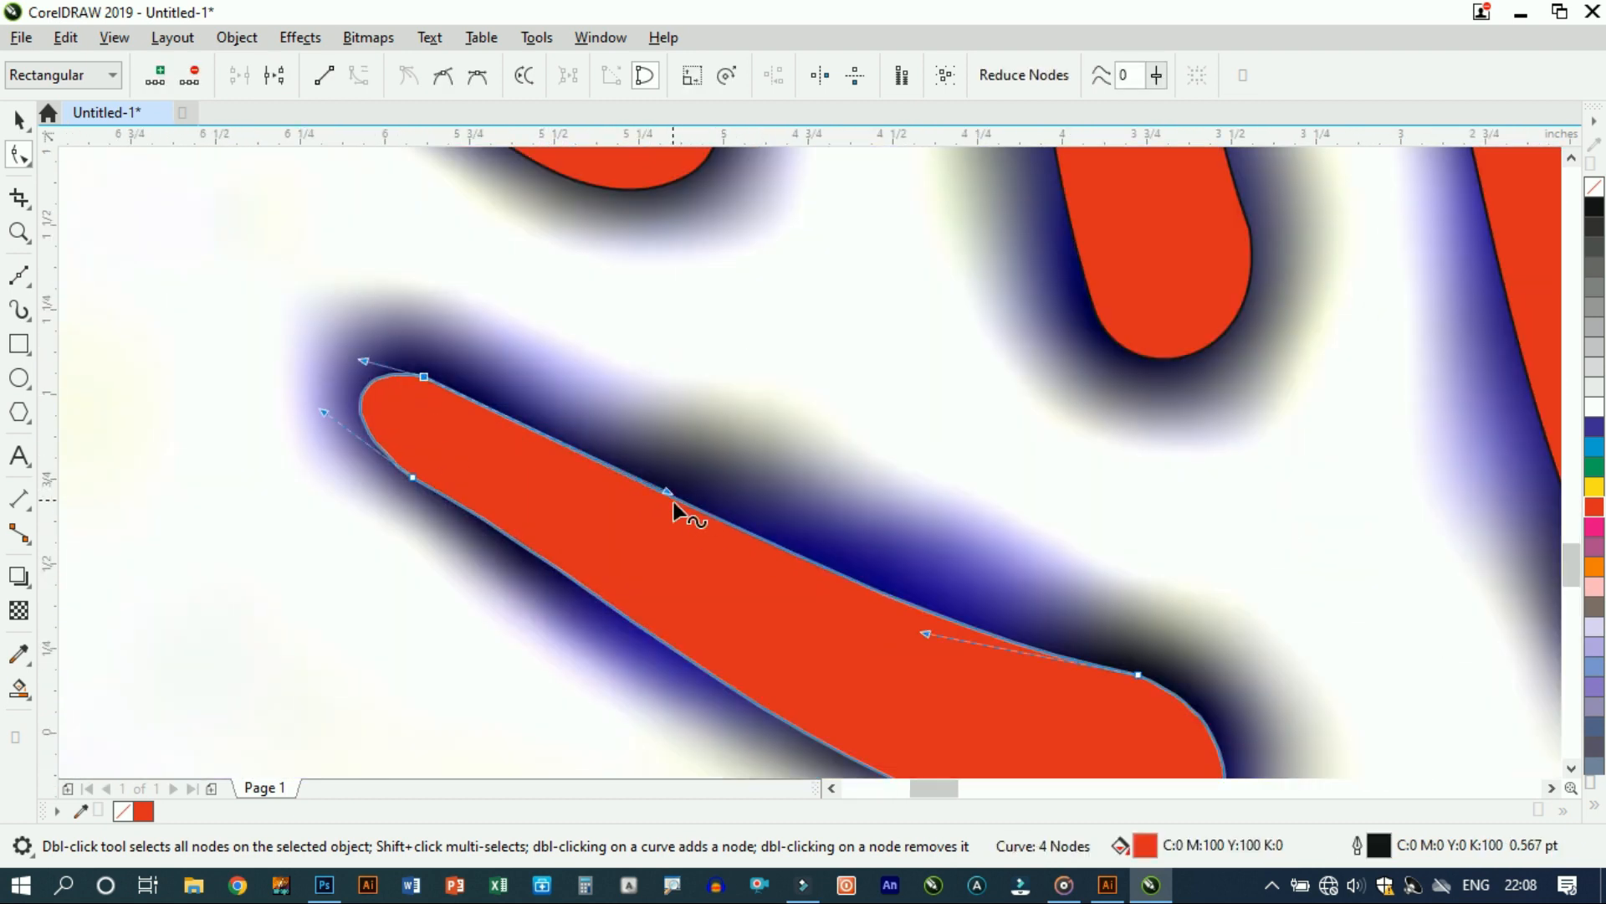
left_click_drag(674, 506, 887, 649)
scroll(851, 510, "down", 4)
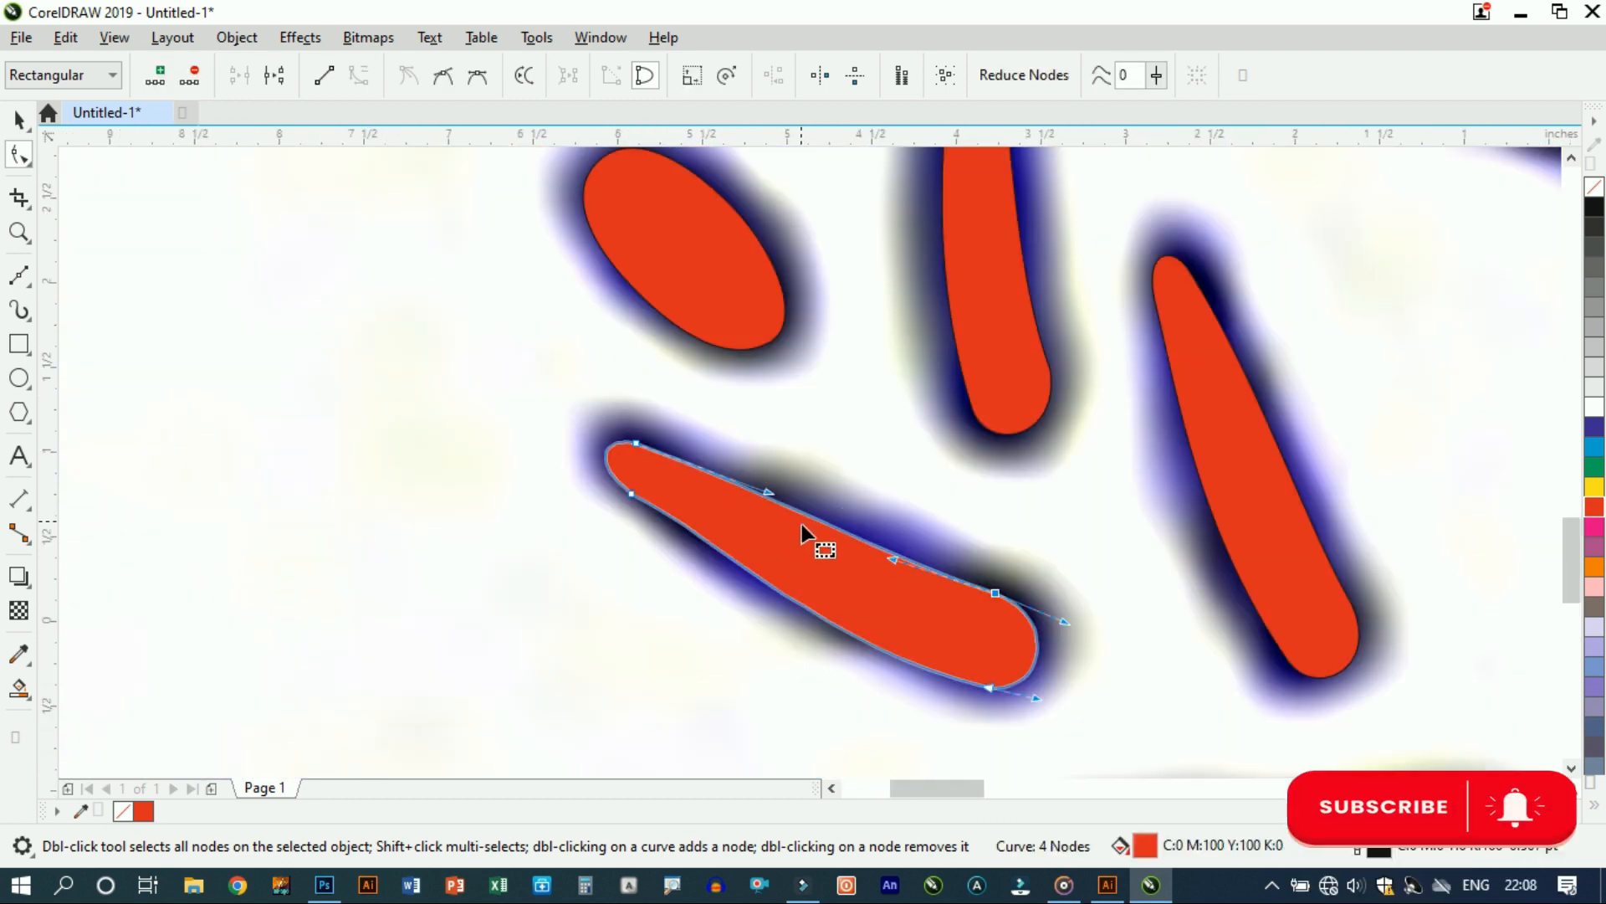
key("space")
left_click(559, 473)
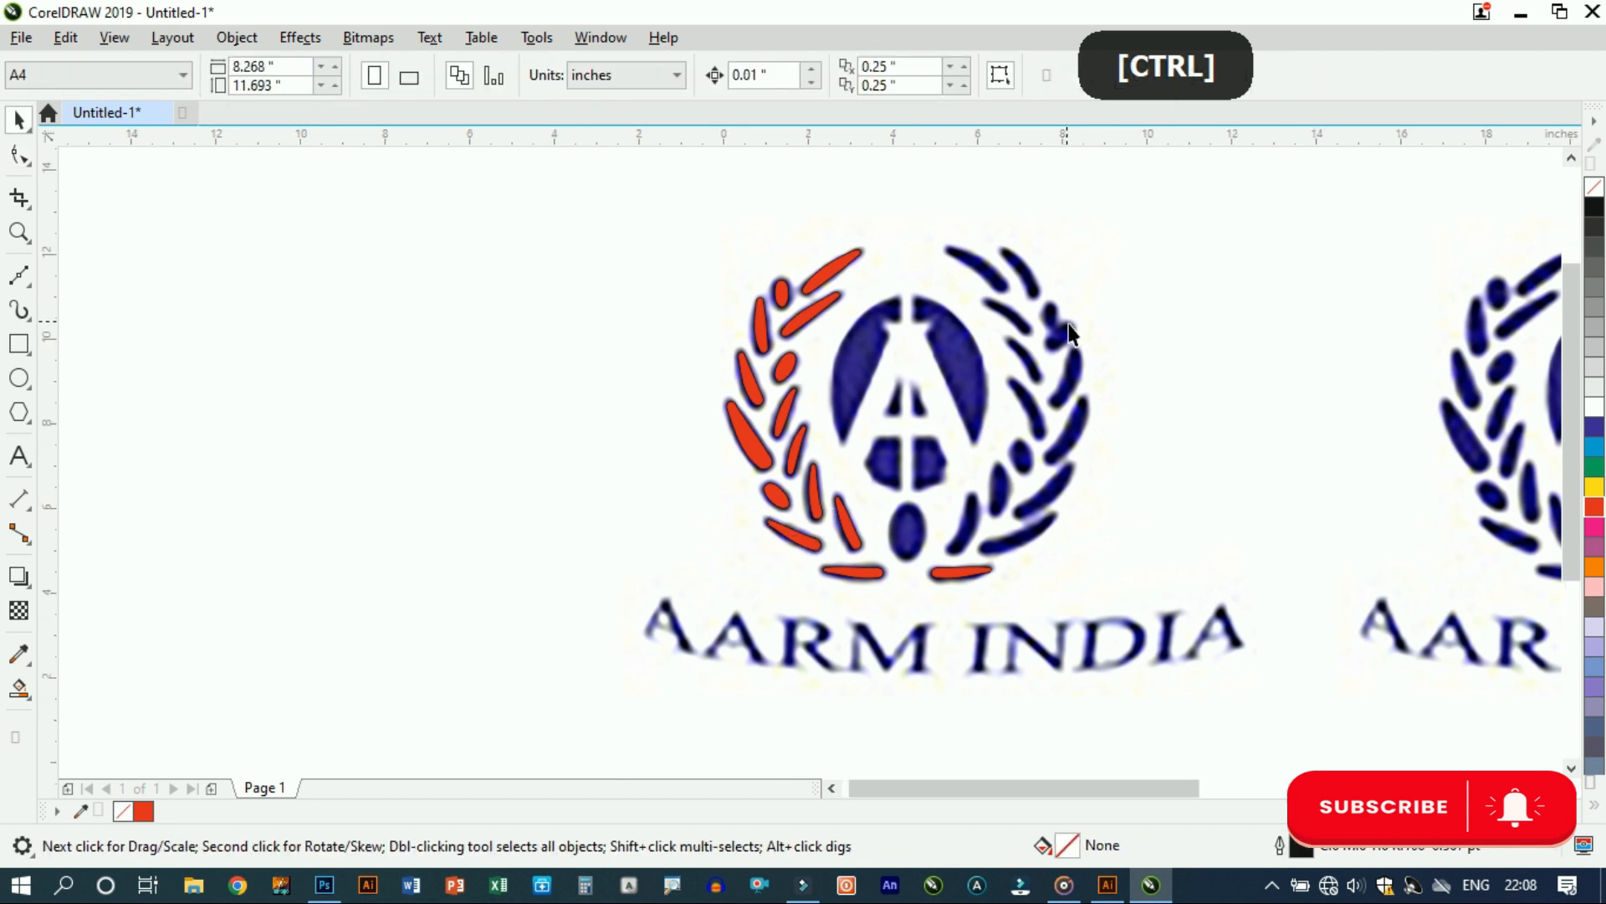
Step: Draw a closed four-node Bézier outline over the first leaf at the top of the wreath's right half
scroll(1070, 333, "up", 2)
left_click(25, 279)
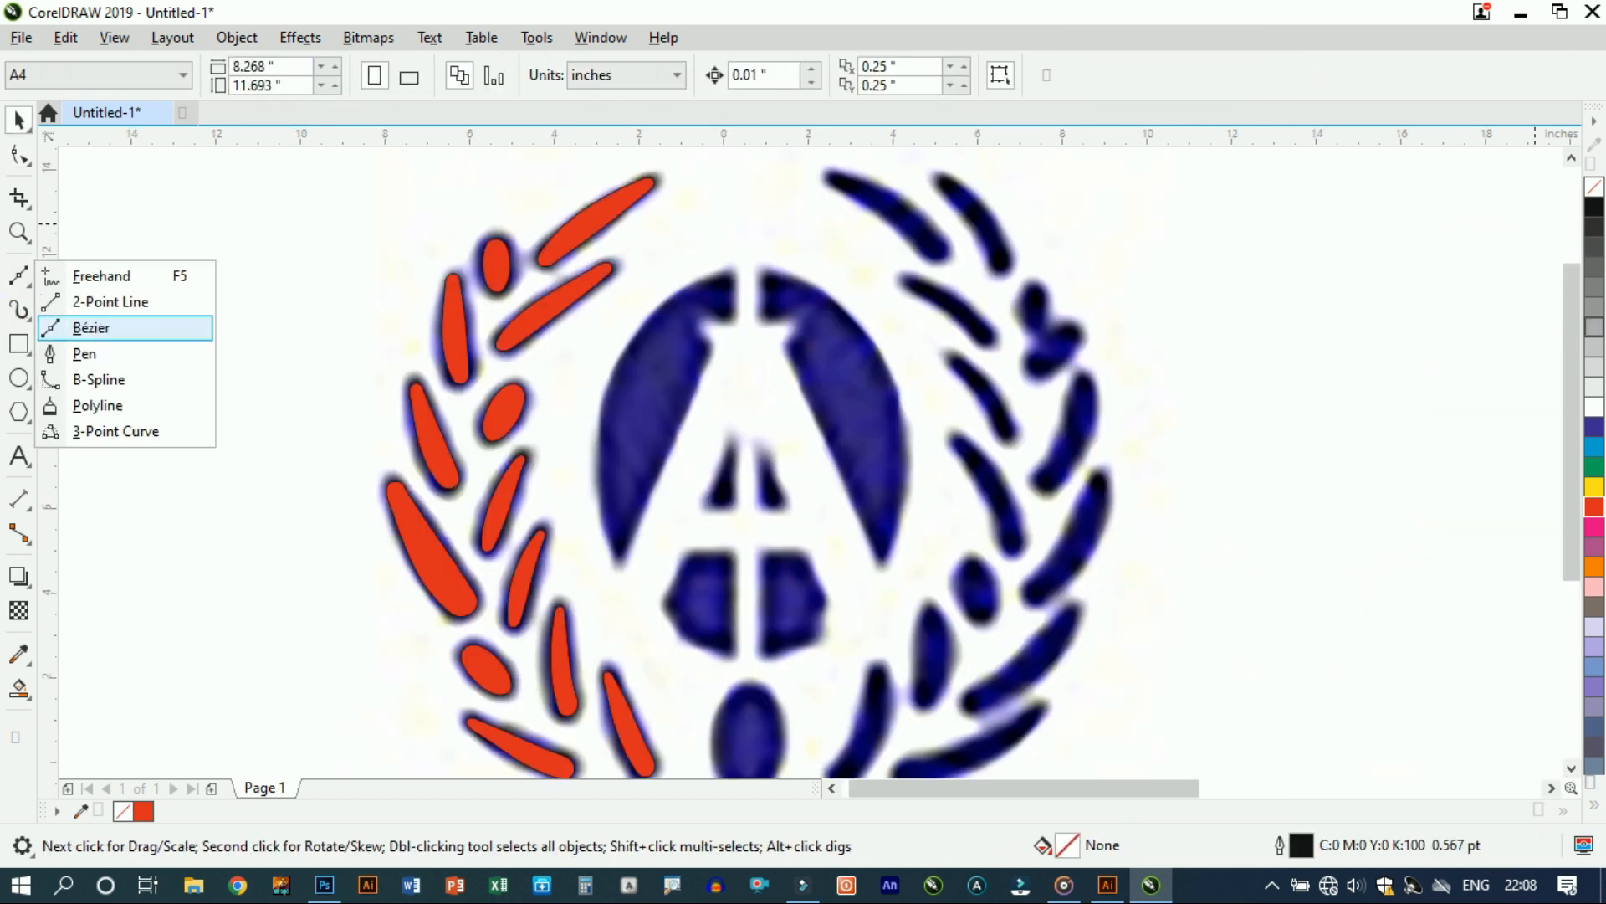
left_click(90, 327)
scroll(968, 197, "up", 3)
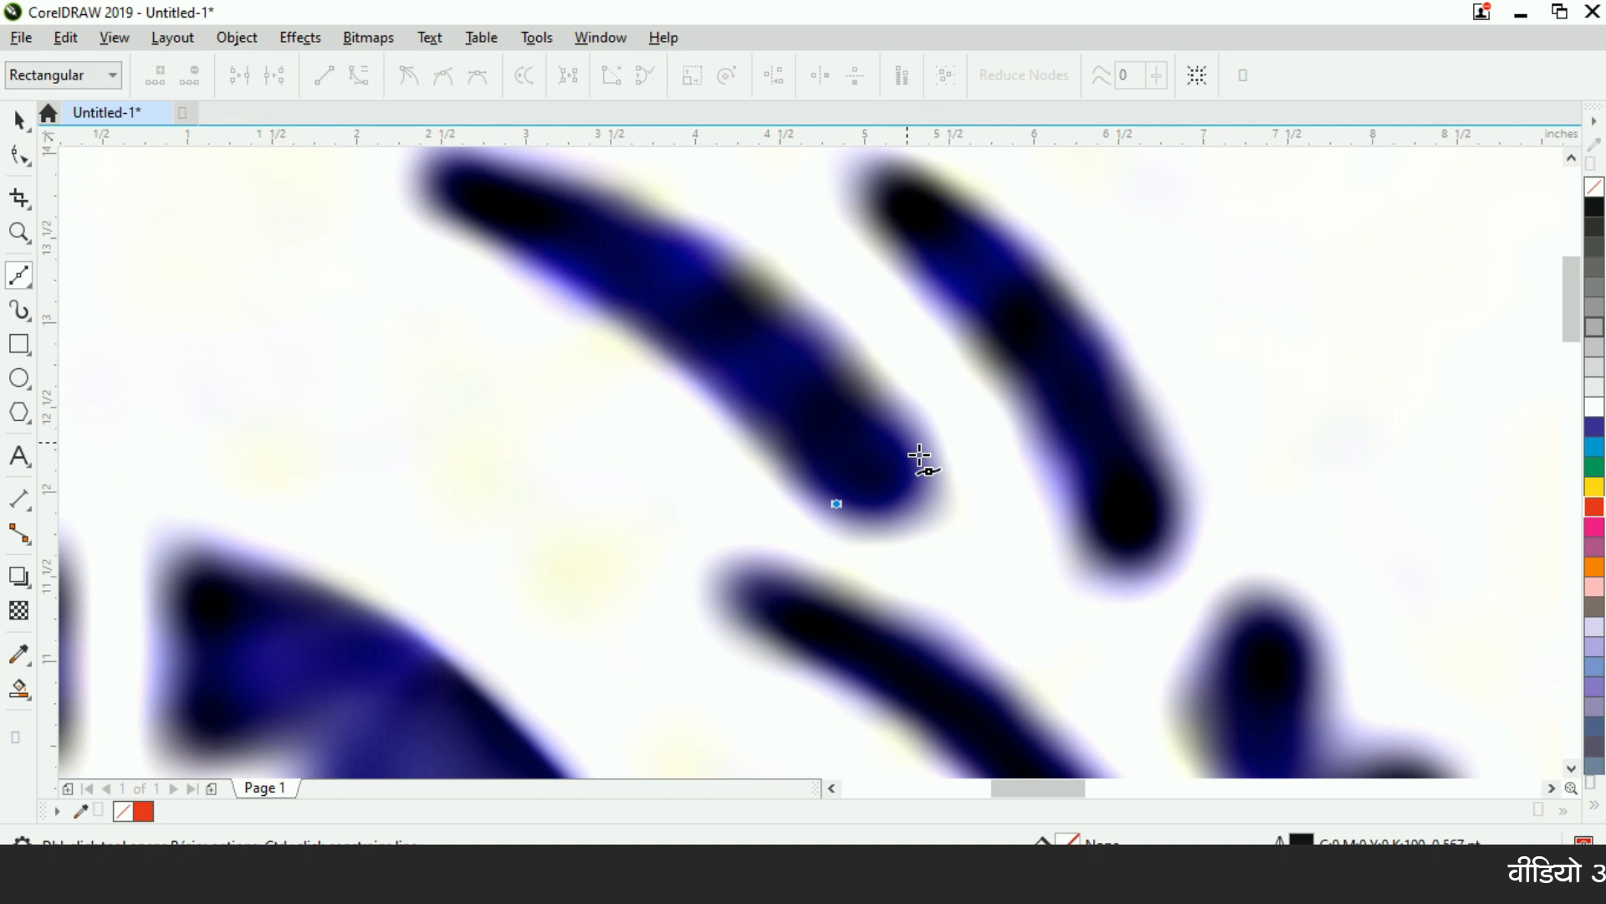
left_click(835, 503)
left_click(28, 163)
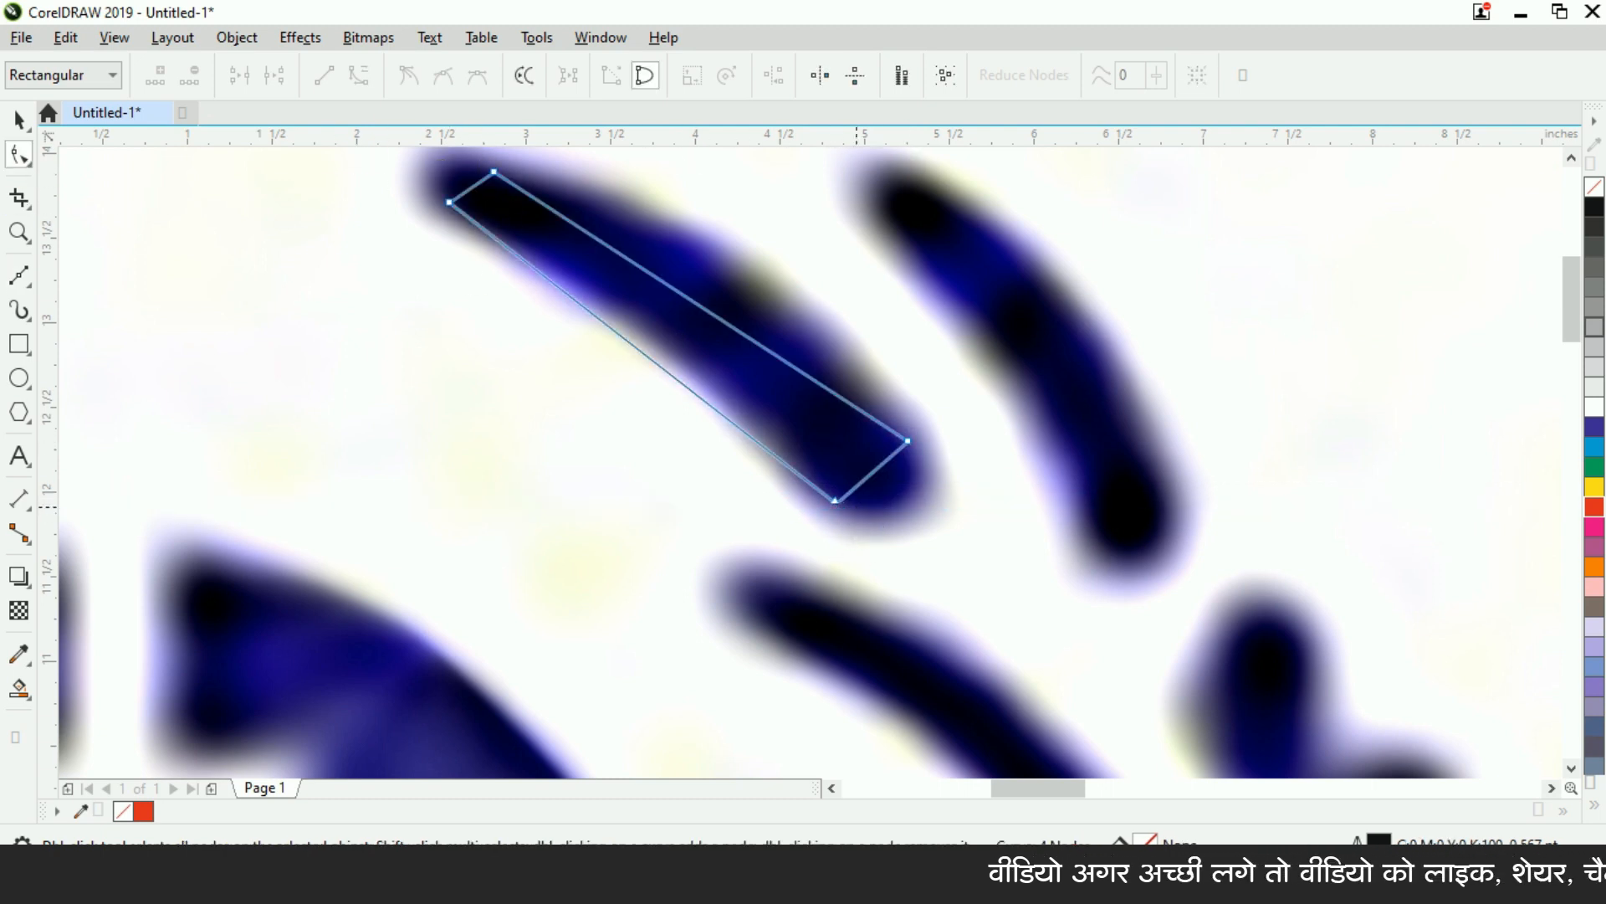
Step: Convert all segments of the four-node outline to curves and bend its sides and ends around the leaf
left_click_drag(385, 164, 914, 455)
right_click(914, 455)
left_click(996, 165)
scroll(884, 466, "up", 2)
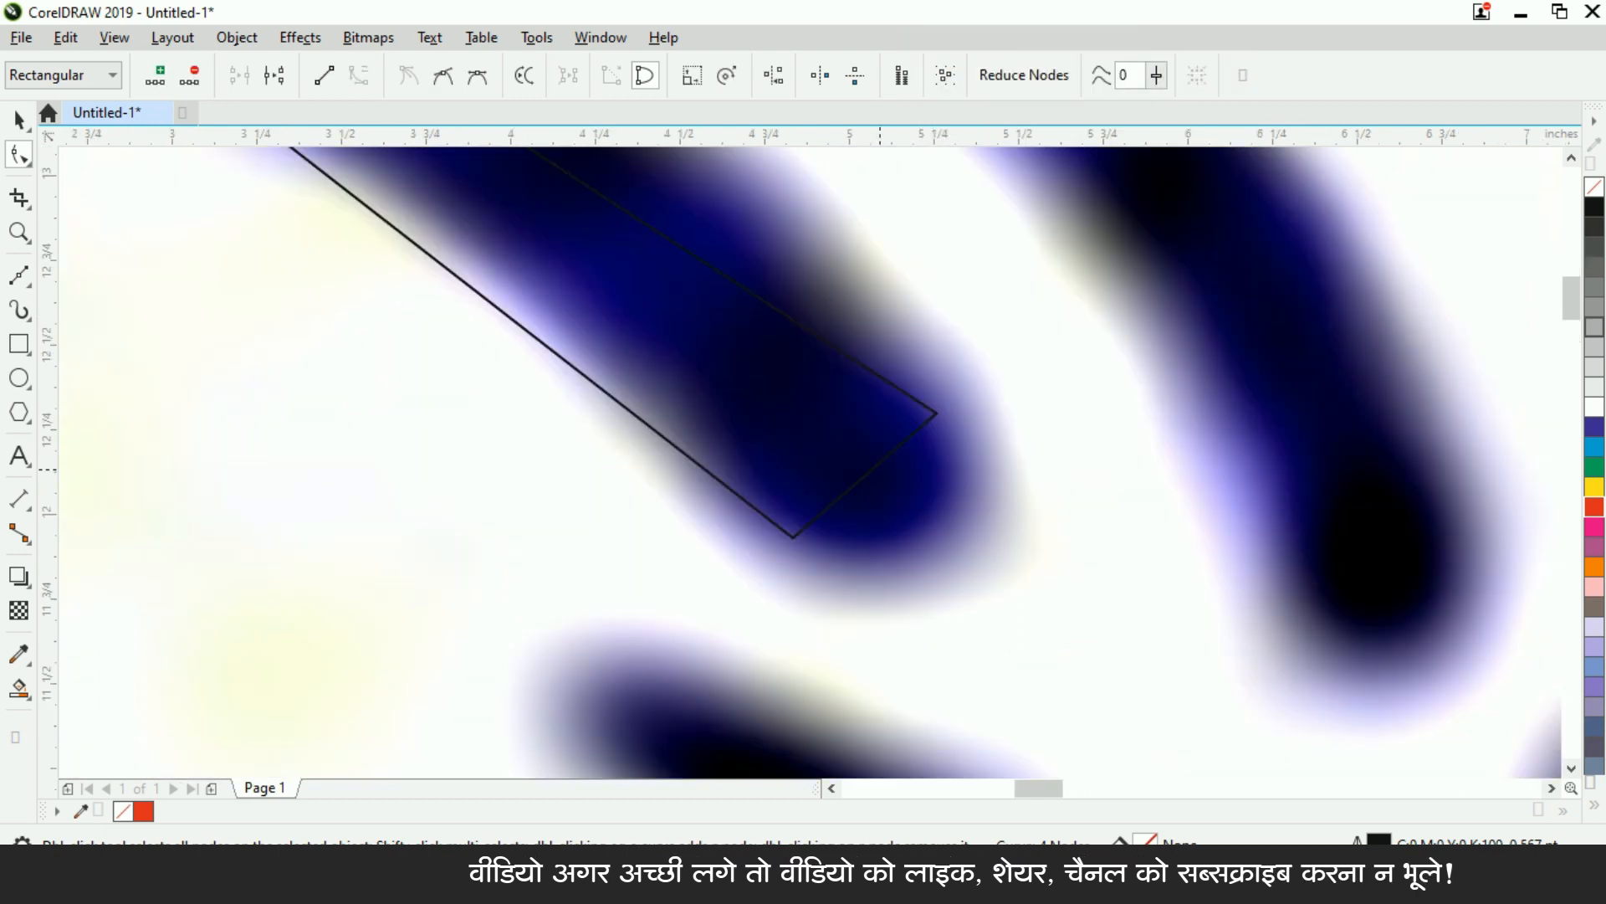
scroll(513, 208, "up", 3)
left_click_drag(494, 299, 402, 251)
scroll(678, 419, "down", 3)
left_click_drag(677, 419, 711, 360)
left_click_drag(623, 454, 635, 439)
left_click(373, 233)
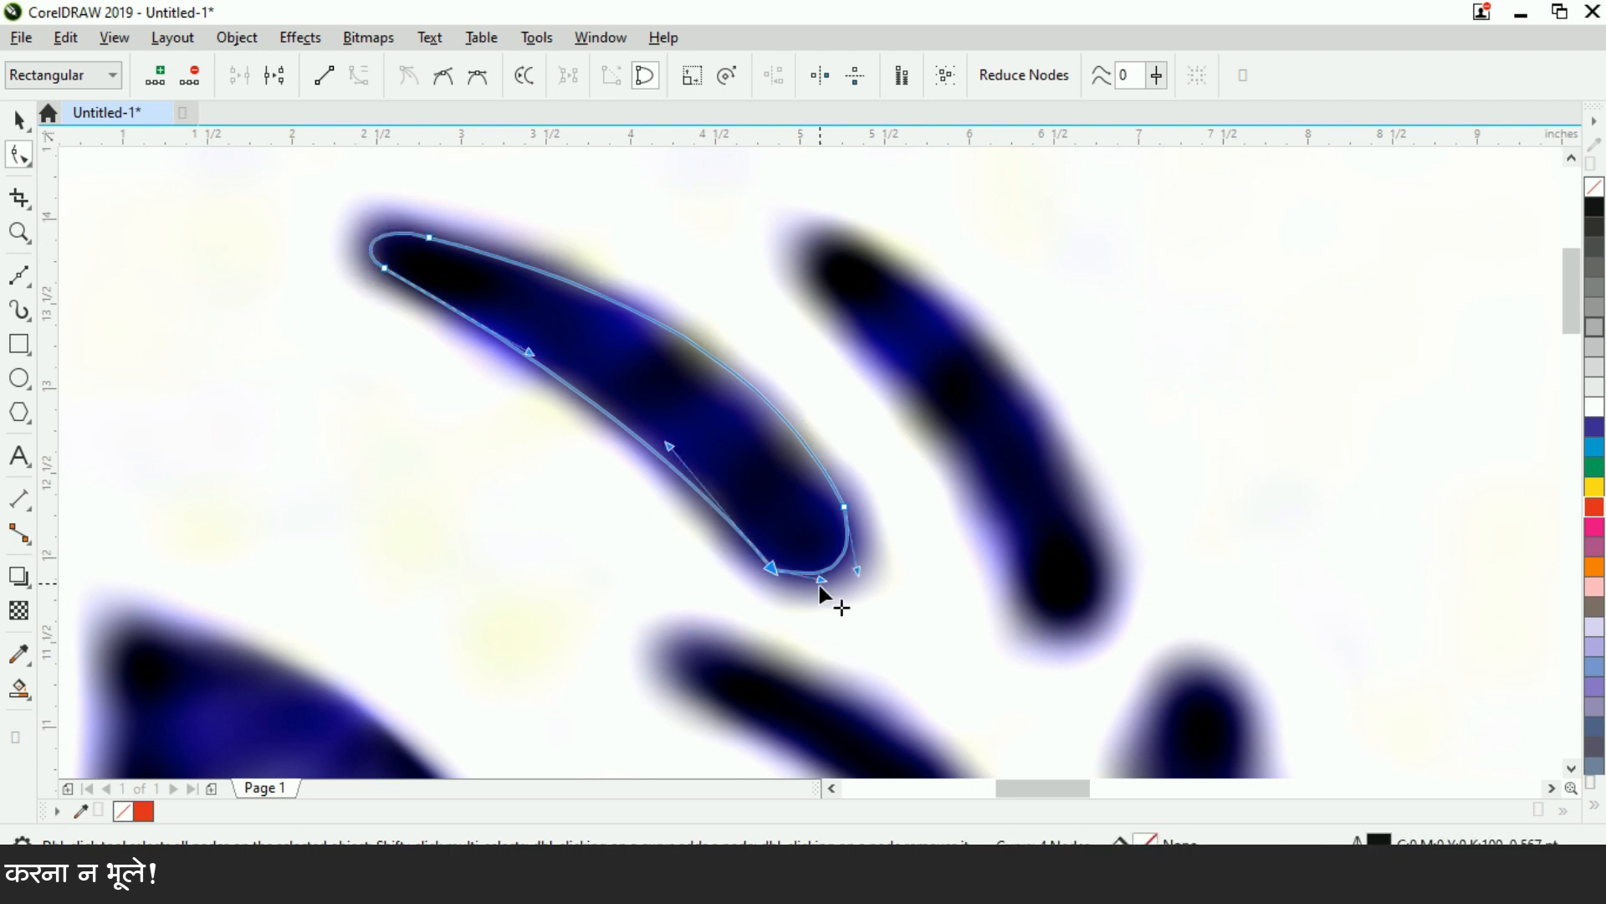
Step: Fine-tune the curve handles at the leaf outline's rounded end, tip and side to match the image
left_click_drag(864, 575, 881, 575)
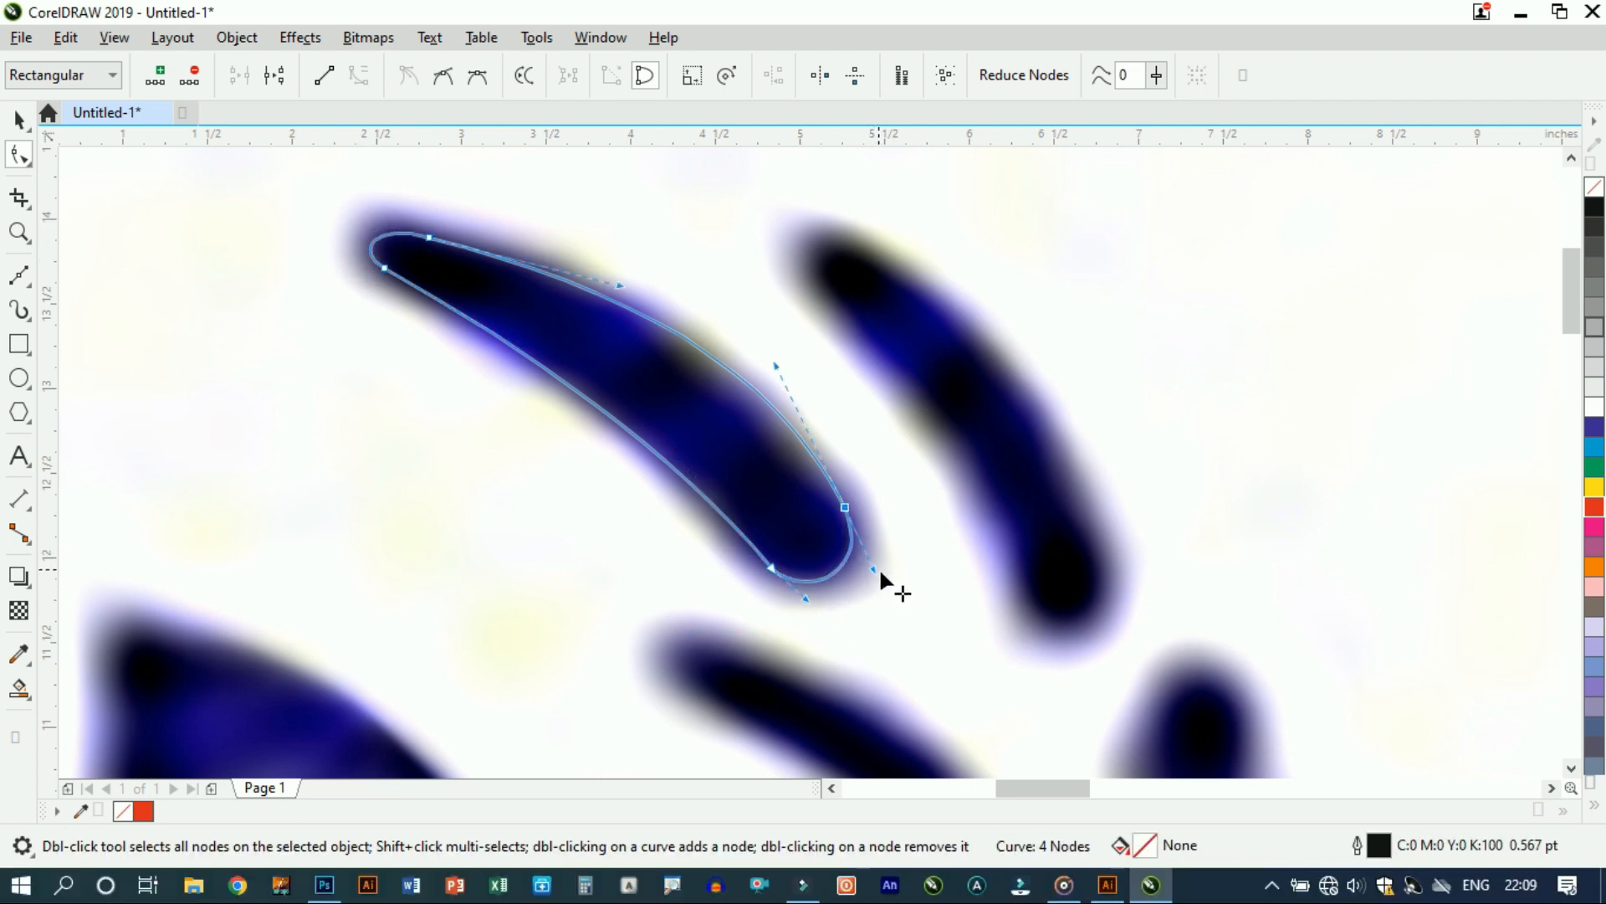
scroll(423, 233, "up", 4)
left_click_drag(281, 246, 263, 259)
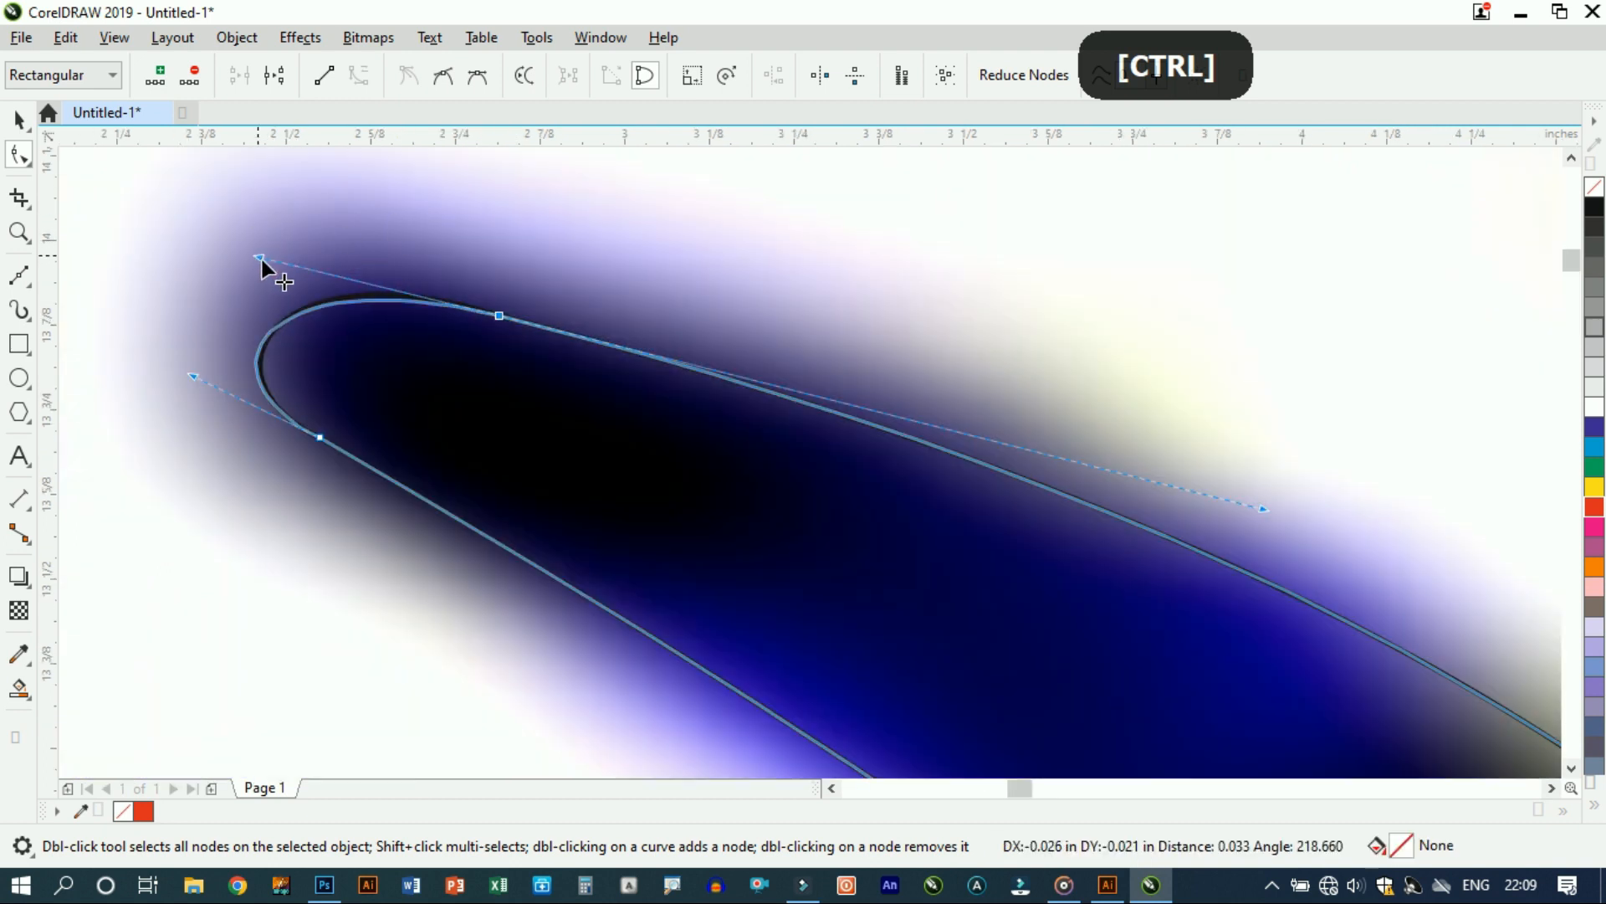
scroll(456, 317, "down", 4)
scroll(813, 459, "up", 1)
left_click_drag(807, 419, 800, 419)
scroll(656, 395, "down", 1)
Step: Duplicate the leaf outline onto the adjacent upper-right leaf and rotate the copy to about 346° around its lower end
key("space")
scroll(607, 399, "down", 1)
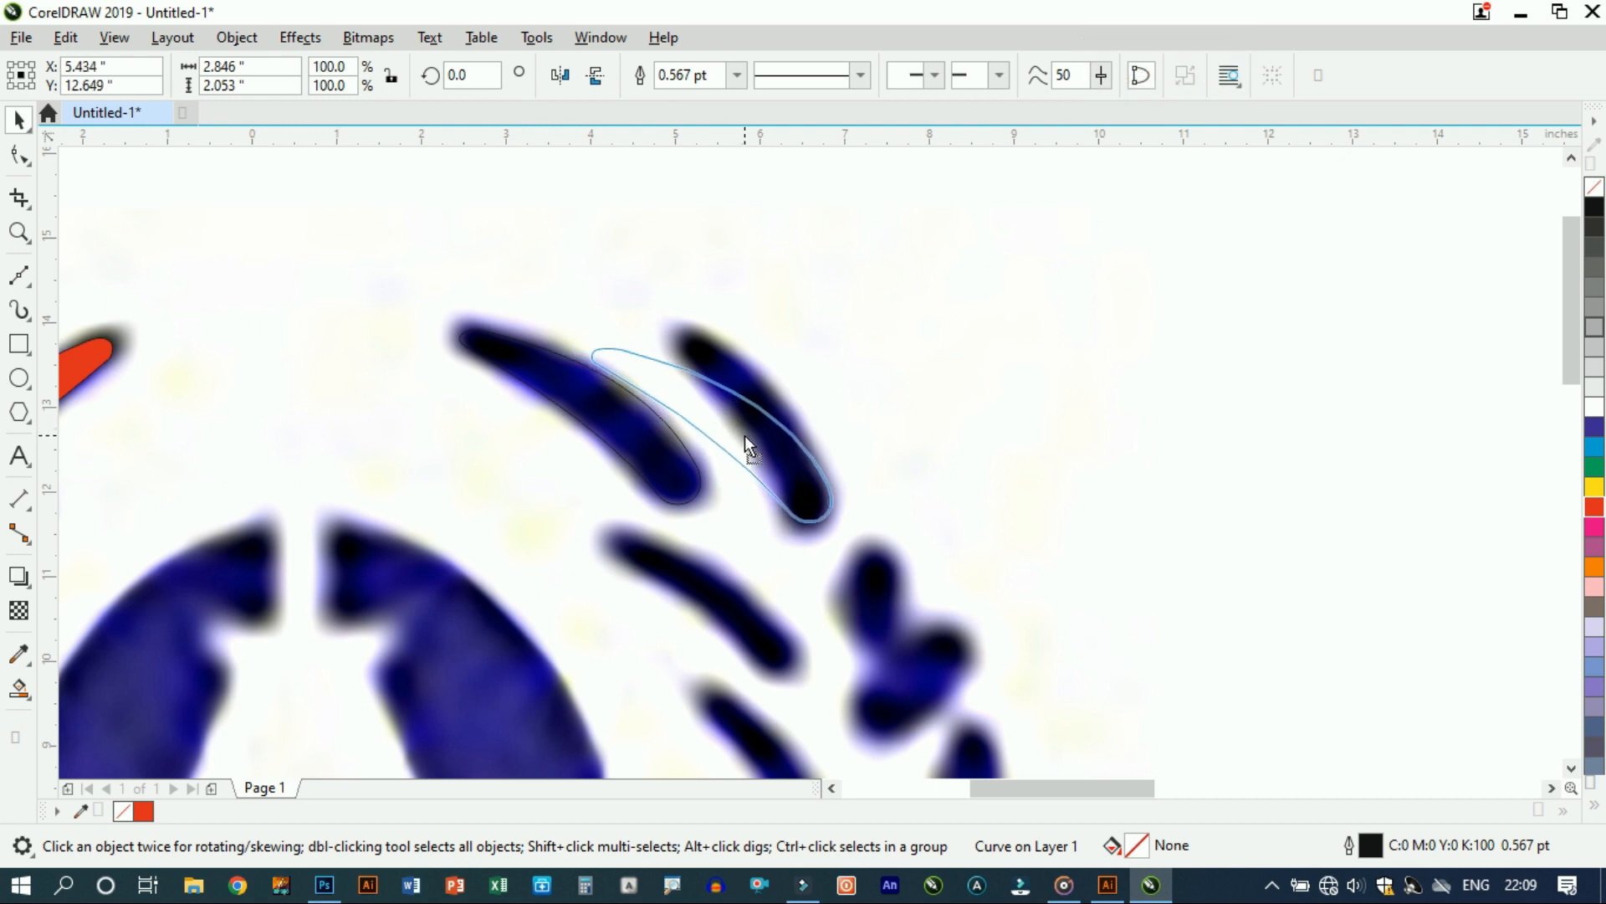
scroll(744, 423, "up", 1)
left_click(448, 308)
left_click_drag(438, 280, 552, 255)
key("ctrl+z")
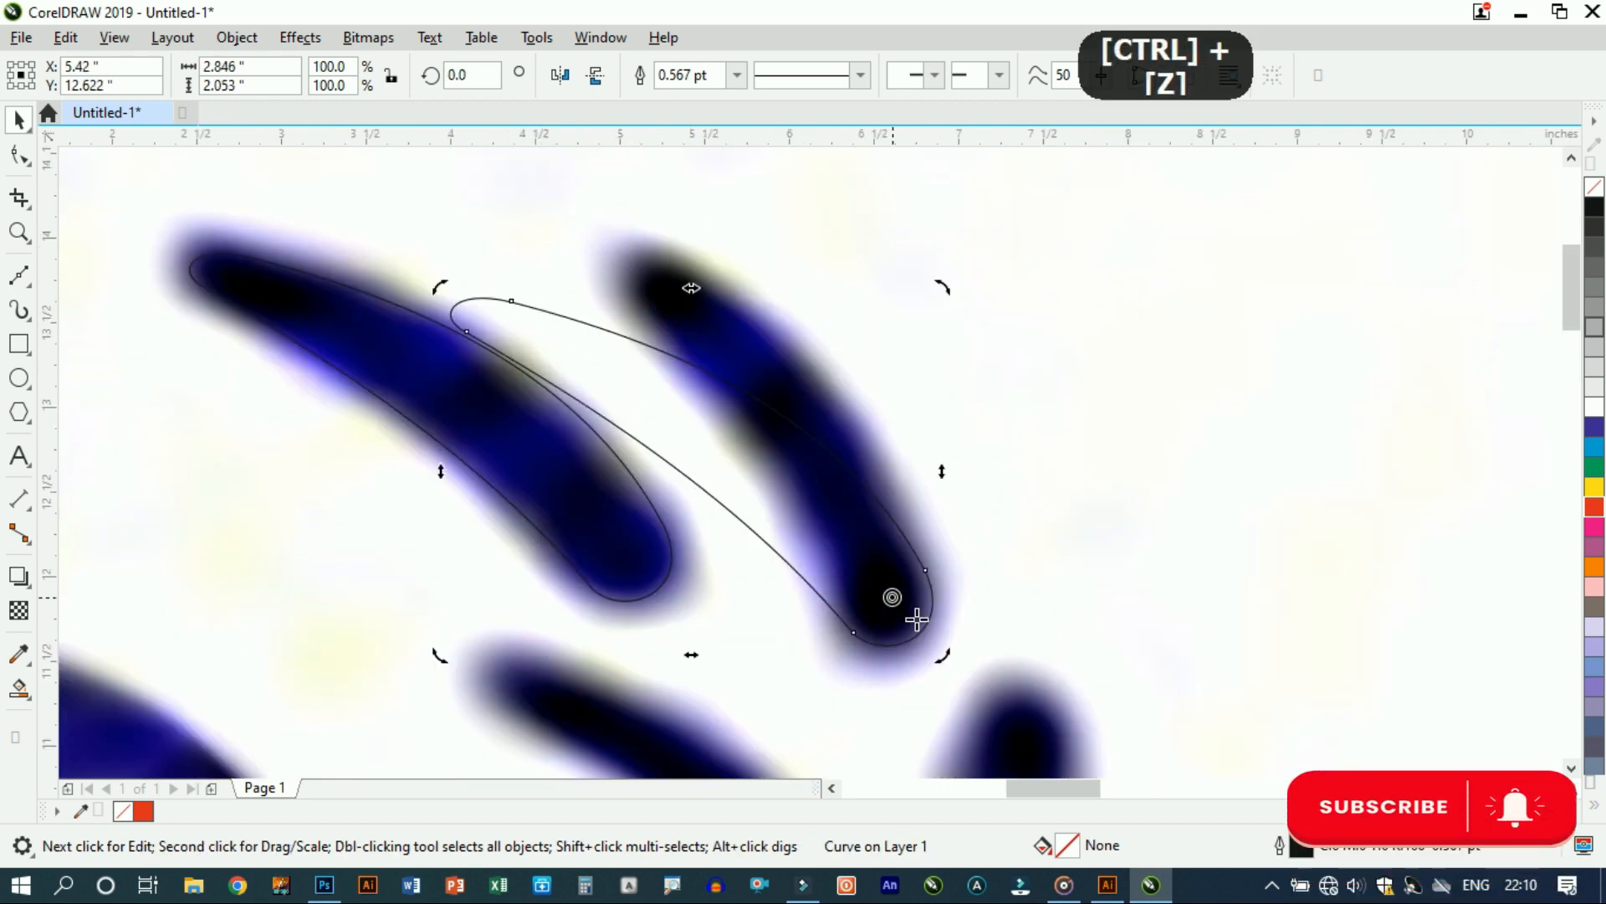
left_click_drag(443, 292, 591, 251)
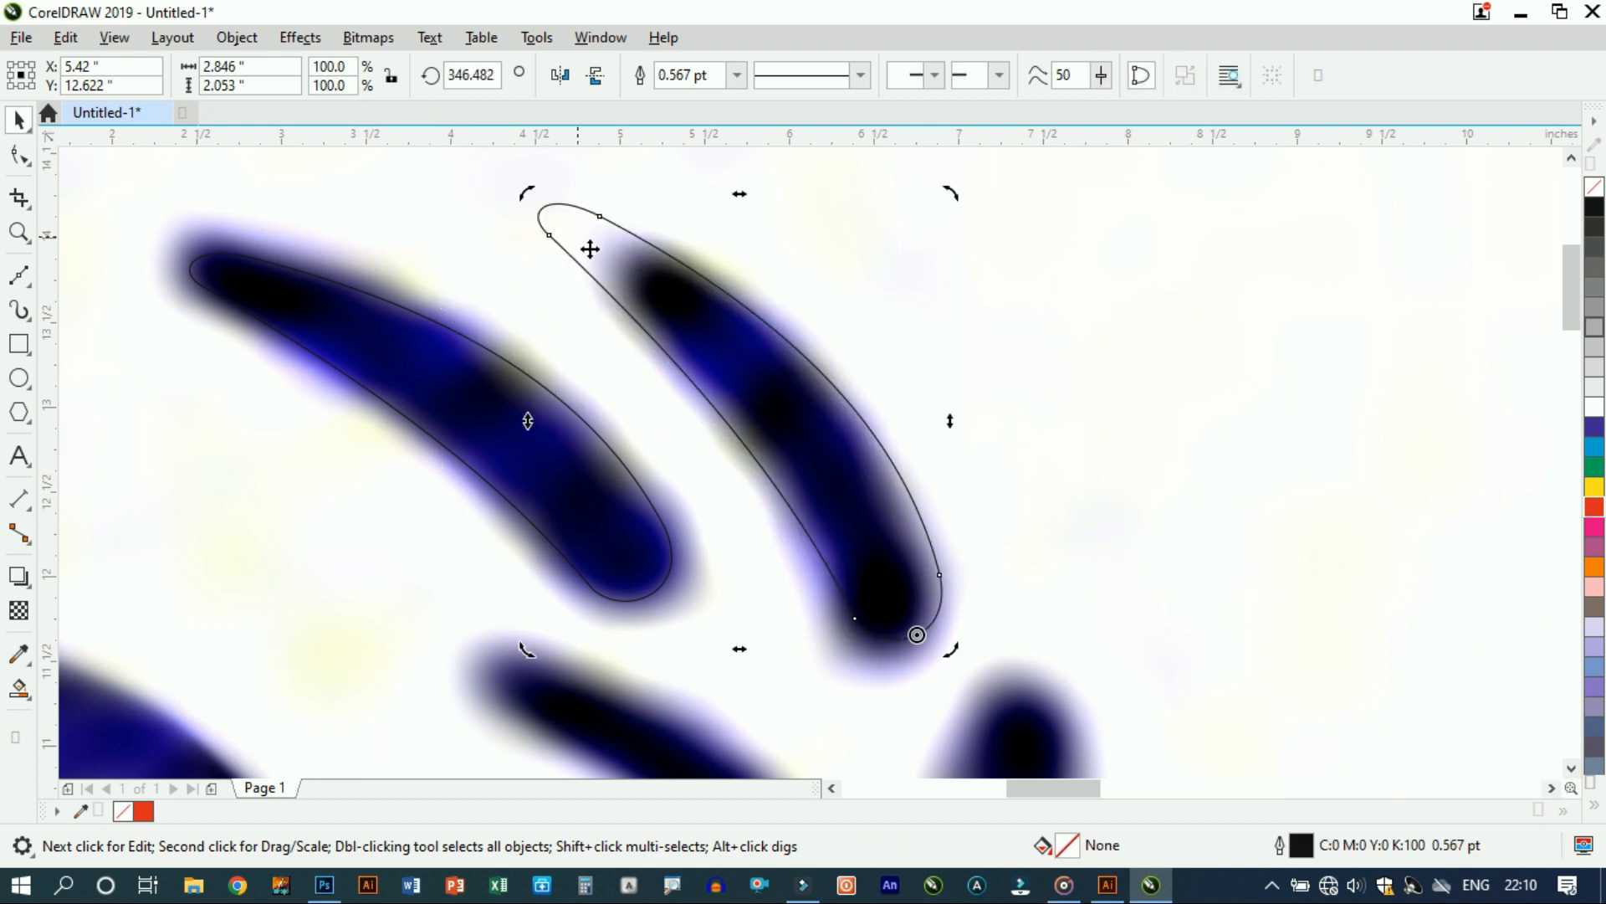
Step: Scale the copy to about 83.8% and rotate it to about 341° so it fits the adjacent leaf
left_click_drag(530, 196, 627, 246)
left_click(717, 337)
left_click(834, 466)
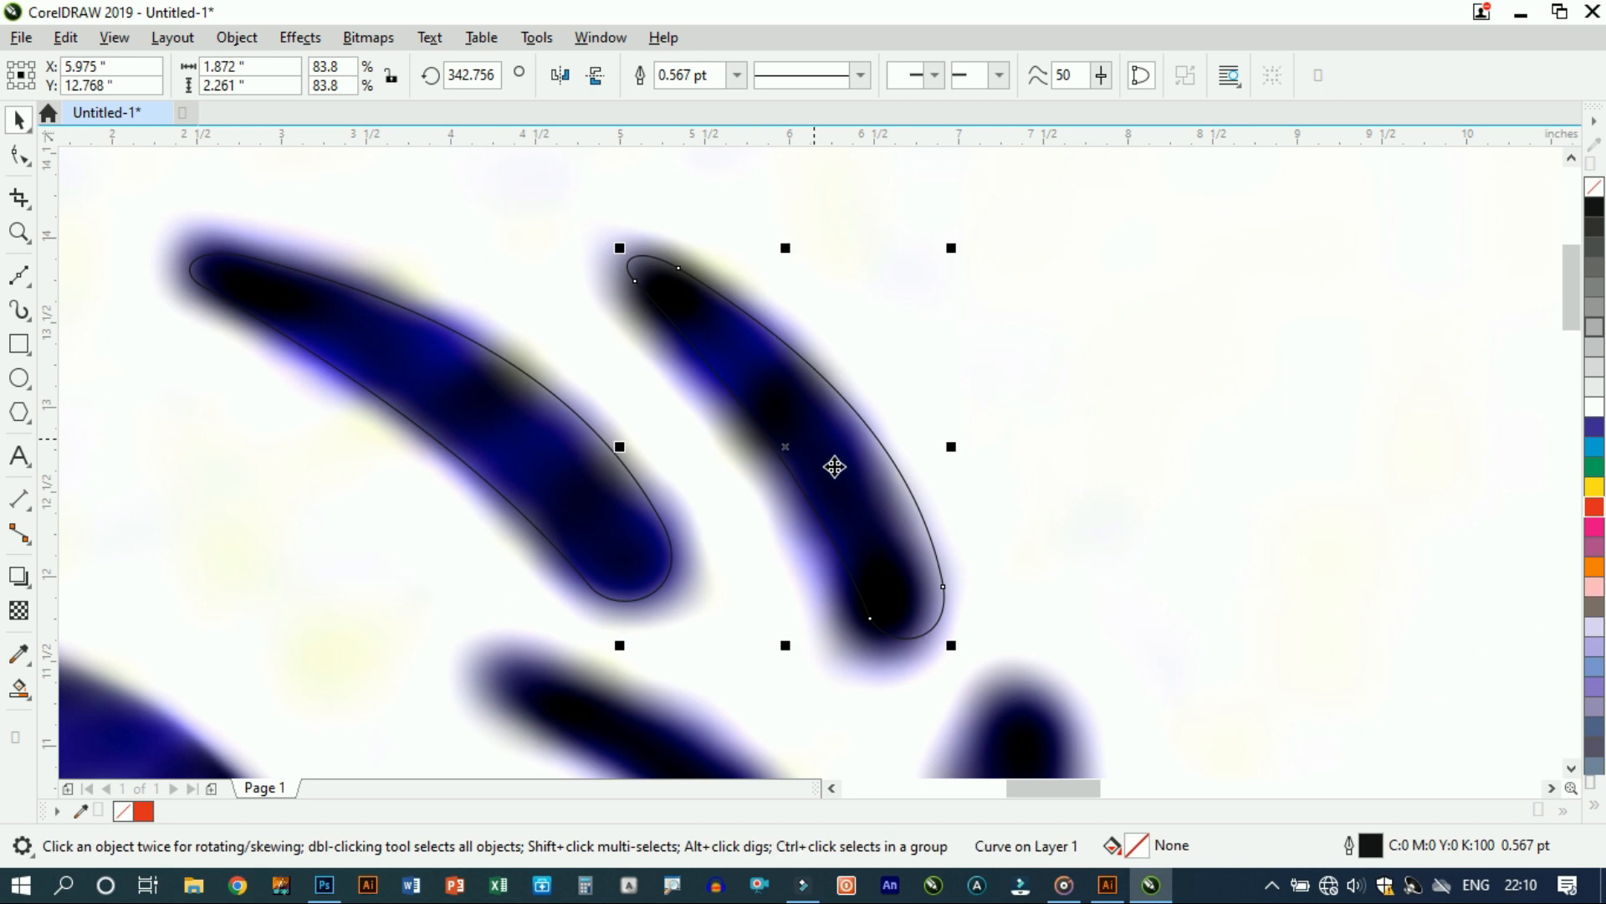
left_click_drag(850, 535, 850, 536)
left_click(694, 370)
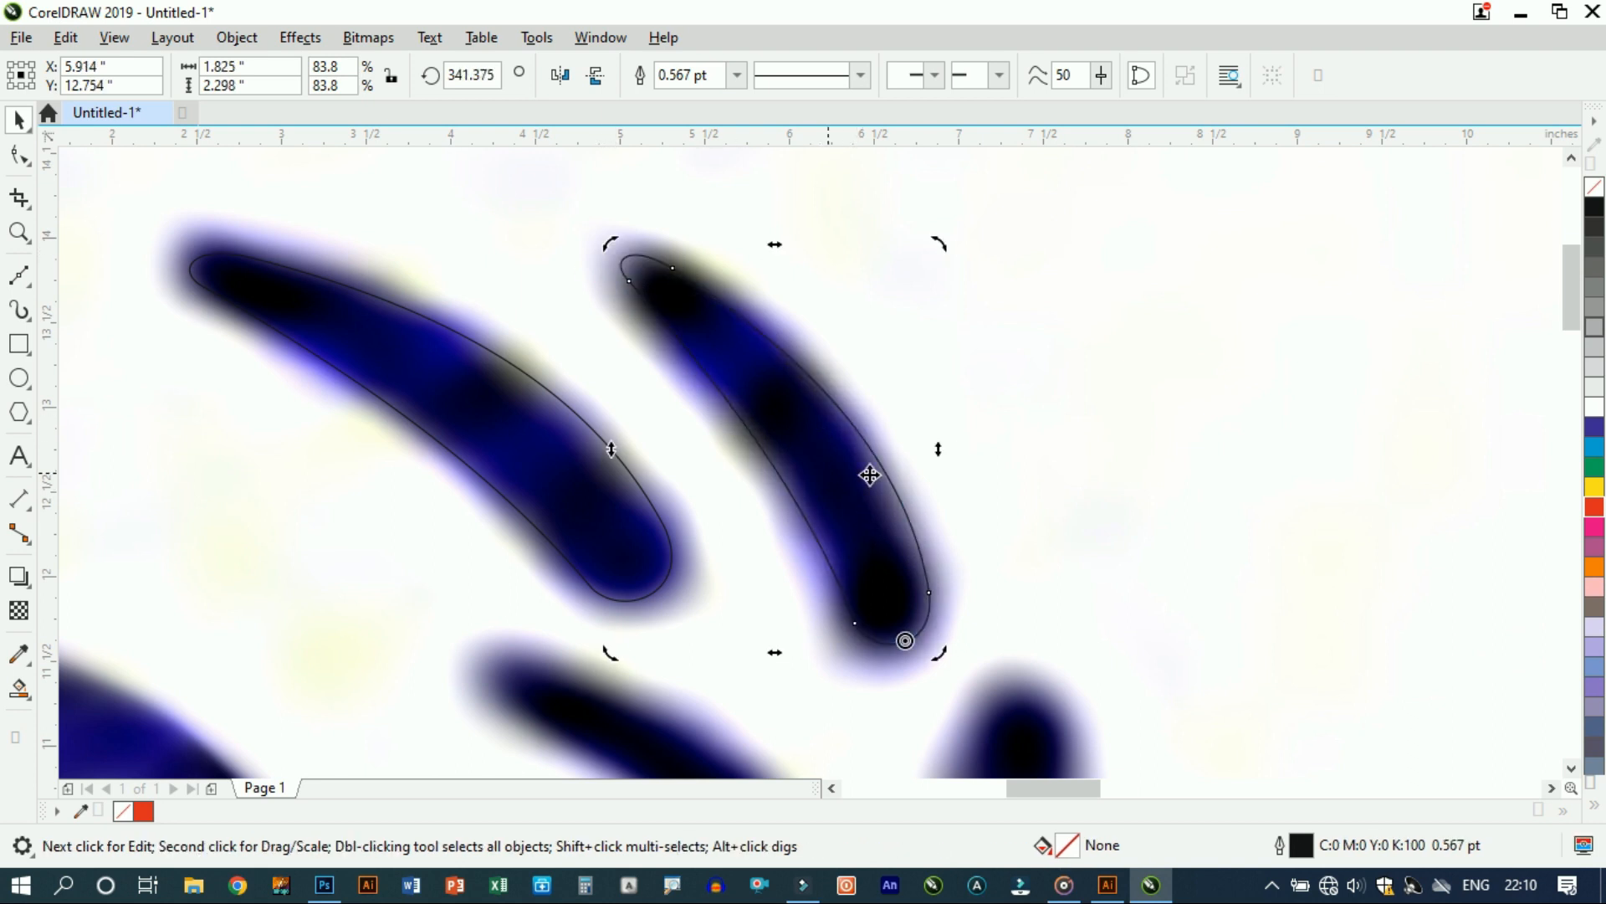
left_click(870, 474)
Step: Duplicate that outline onto the inner leaf below, rotate it to about 359° and scale it to about 77.2%
scroll(781, 387, "down", 4)
left_click_drag(795, 423, 775, 500)
scroll(771, 485, "up", 4)
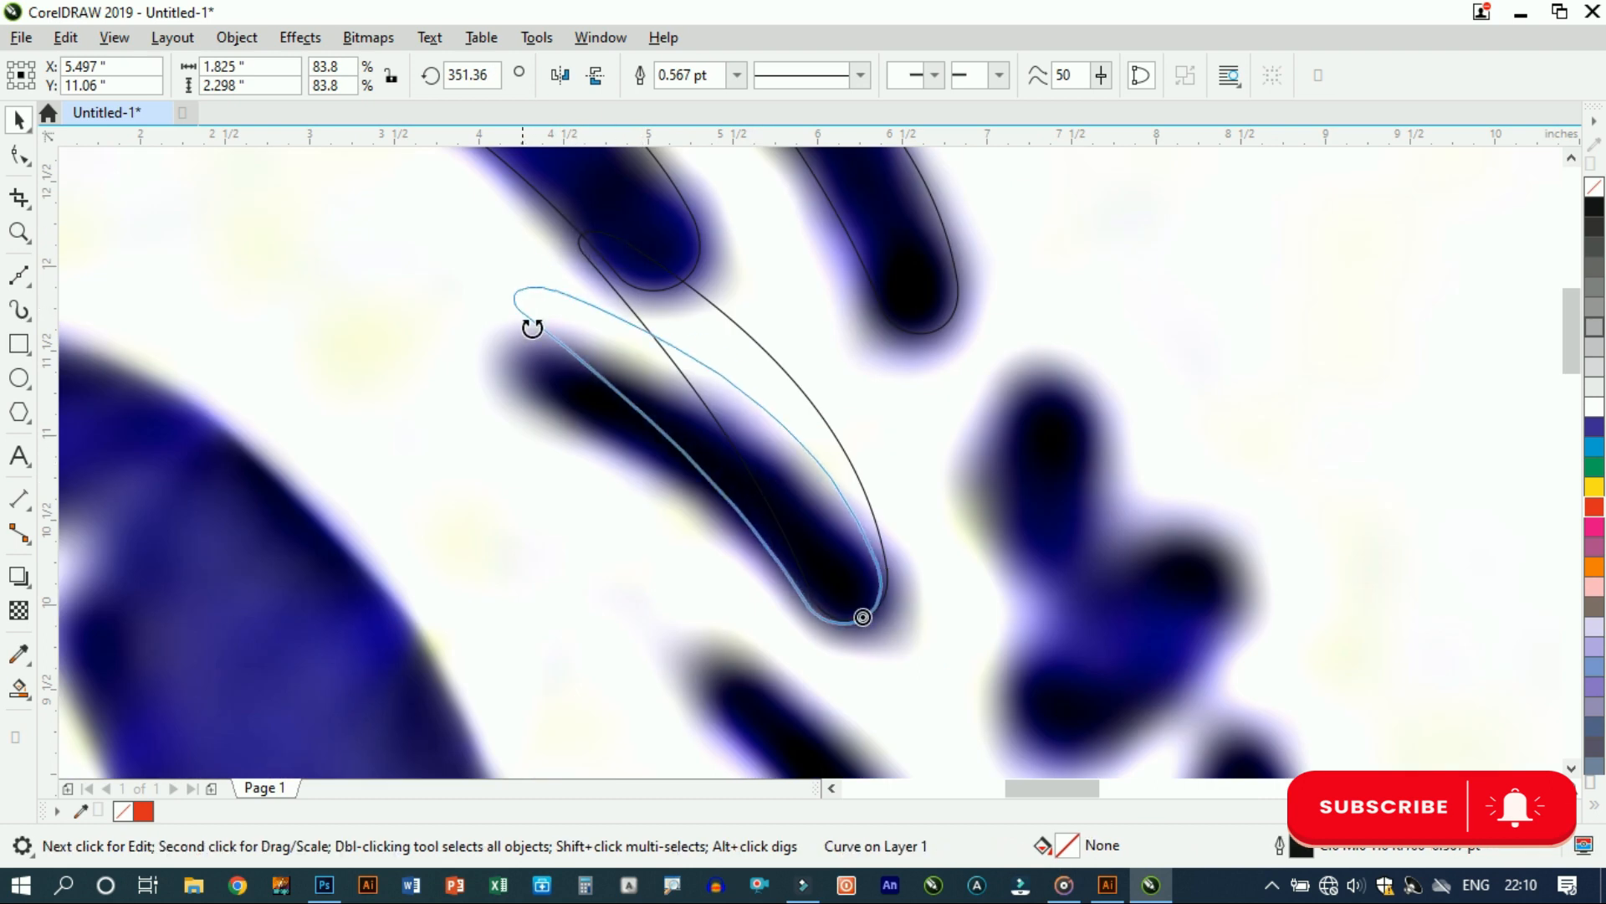
left_click(543, 388)
left_click_drag(473, 325, 508, 351)
scroll(508, 352, "down", 4)
Step: Duplicate the inner leaf's outline onto the next inner leaf down and rotate the copy along it
scroll(598, 289, "up", 2)
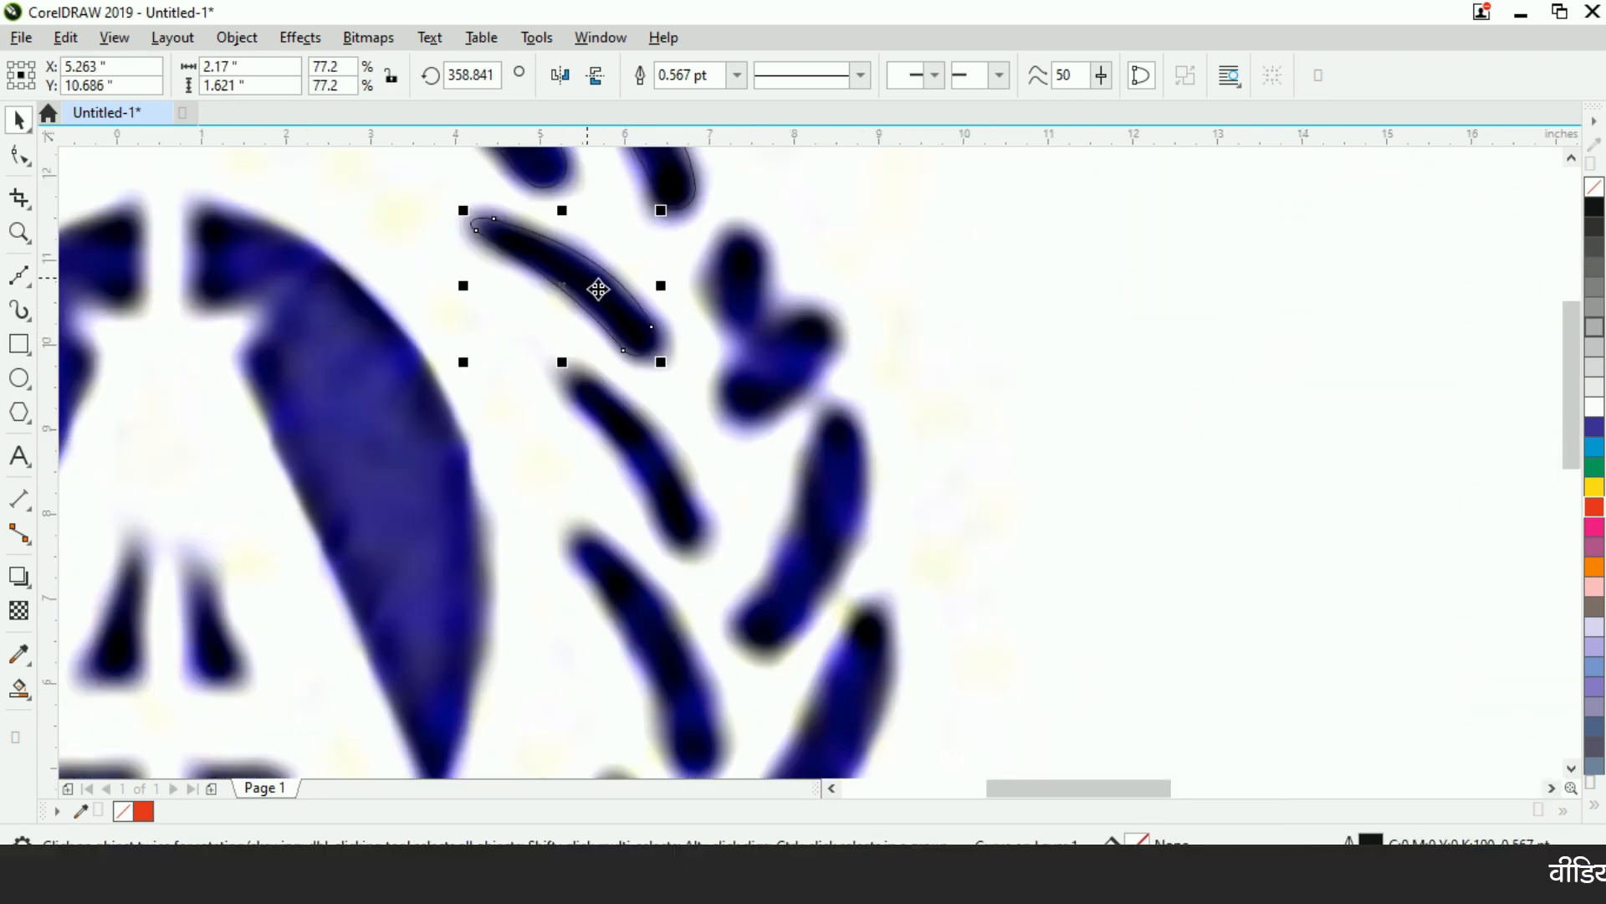
left_click_drag(631, 468, 630, 468)
right_click(631, 468)
left_click(613, 456)
scroll(604, 450, "up", 1)
left_click_drag(421, 358, 562, 334)
left_click(508, 294)
scroll(520, 323, "up", 1)
scroll(587, 332, "down", 1)
Step: Fine-tune the copied outline's position, rotation and size to match the second inner leaf on the right side
left_click(750, 516)
left_click_drag(706, 487, 821, 638)
left_click_drag(851, 654, 843, 669)
key("ctrl+z")
left_click_drag(568, 328, 584, 323)
left_click(788, 543)
left_click_drag(787, 542, 772, 545)
left_click_drag(560, 317, 574, 310)
Step: Duplicate the outline onto the third inner leaf on the right side, scale it to 87.2% and rotate it to about 332°
scroll(573, 311, "down", 1)
scroll(610, 387, "down", 1)
left_click_drag(627, 359, 629, 499)
scroll(629, 499, "up", 2)
left_click(602, 449)
left_click_drag(538, 312, 549, 167)
scroll(671, 356, "down", 1)
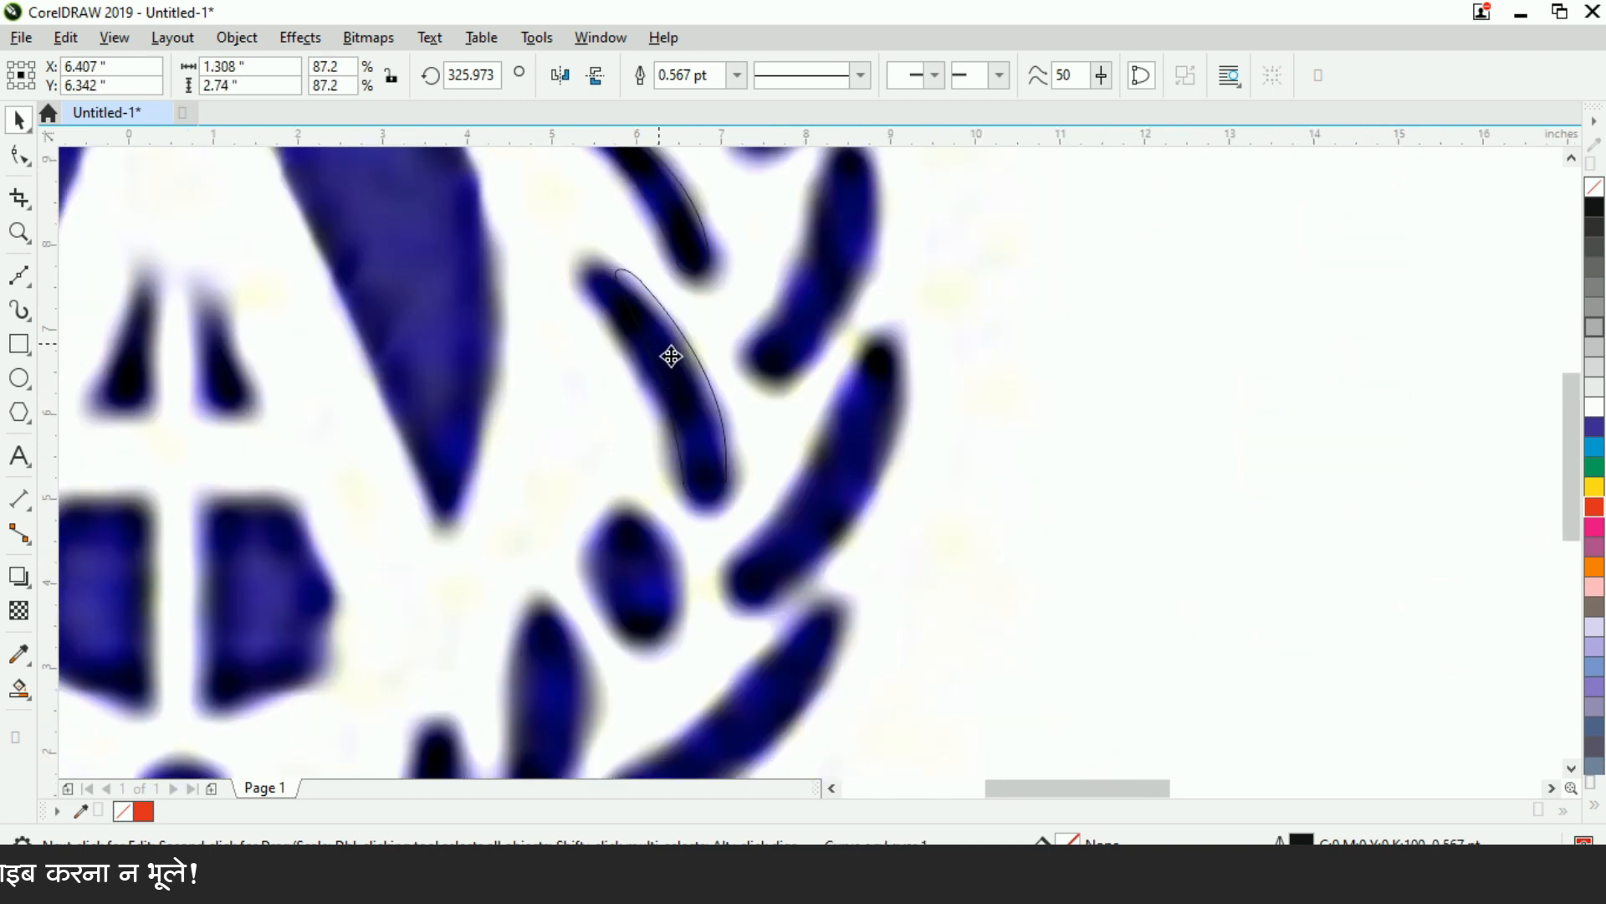
scroll(607, 269, "up", 1)
left_click_drag(618, 271, 573, 279)
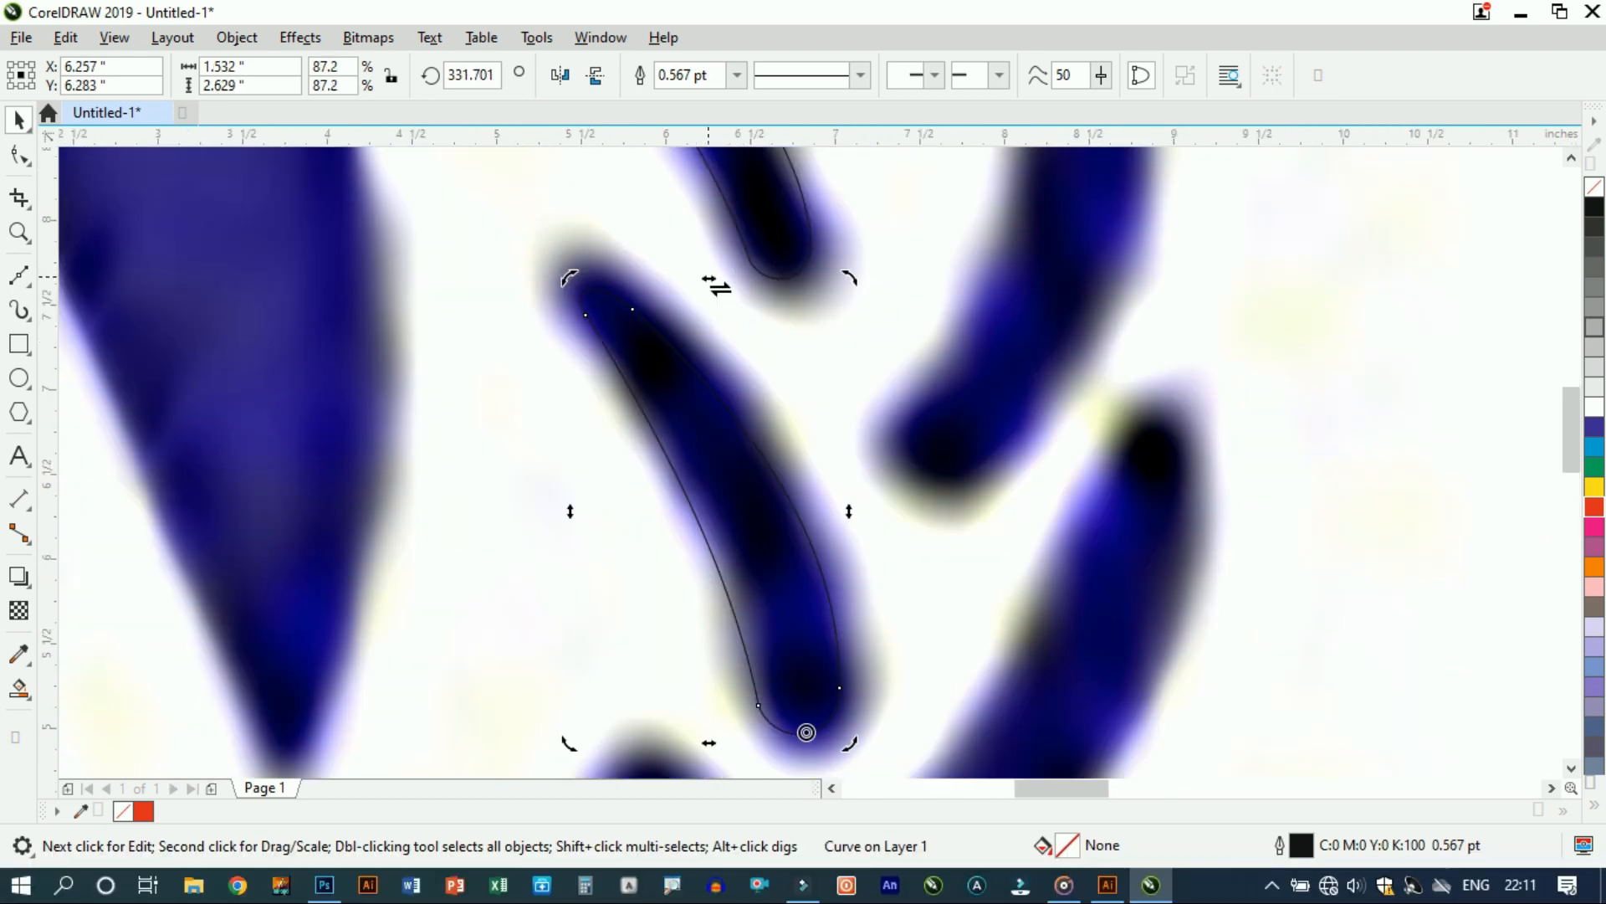
Step: Duplicate that outline onto the lowest inner leaf beside the central oval and rotate the copy along the leaf
scroll(717, 286, "down", 2)
left_click_drag(734, 392, 686, 433)
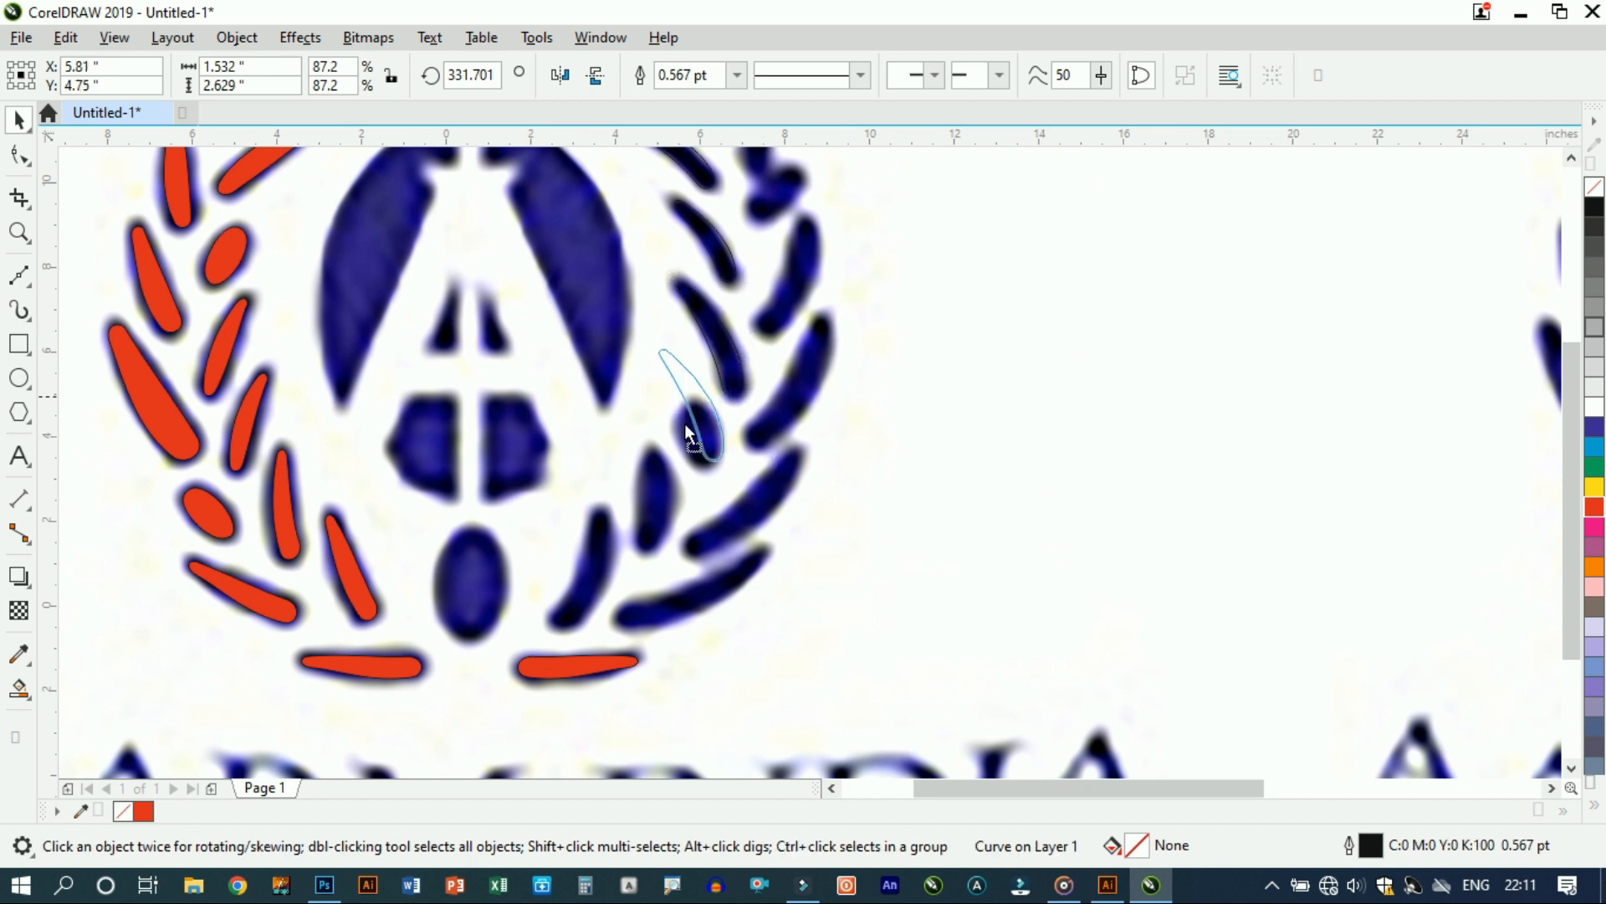
left_click_drag(559, 564, 559, 563)
scroll(560, 563, "up", 1)
left_click(546, 563)
left_click_drag(597, 459, 696, 486)
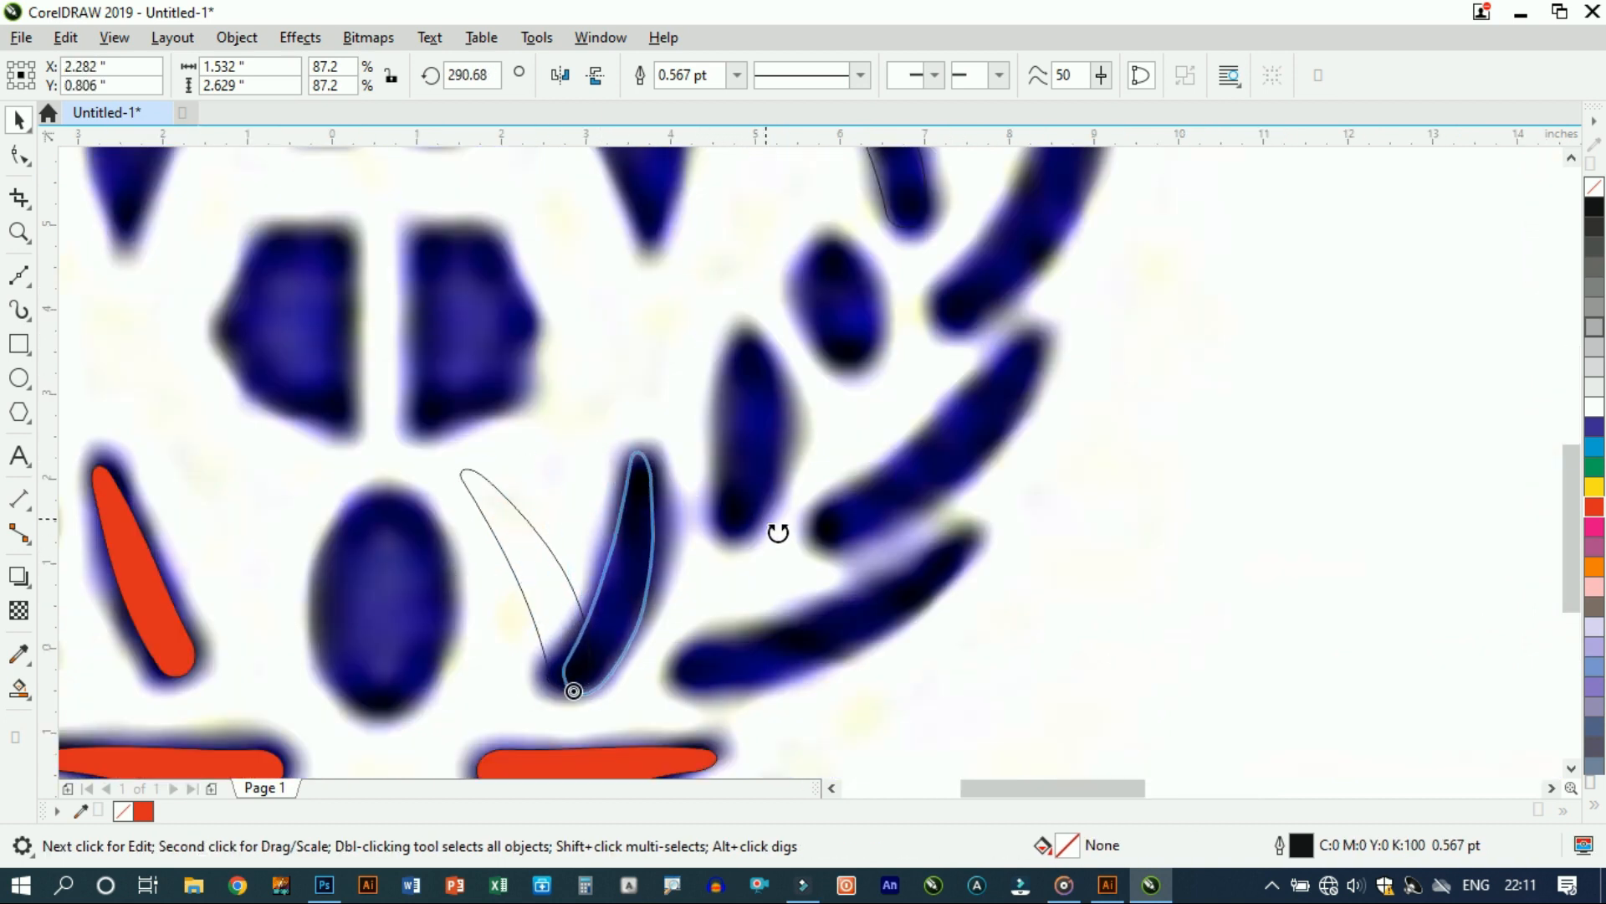
Step: Fine-tune the lowest inner leaf's outline by shifting it into place and rotating it to about 283°
left_click(608, 646)
scroll(587, 687, "up", 2)
left_click_drag(590, 634, 518, 622)
left_click(615, 571)
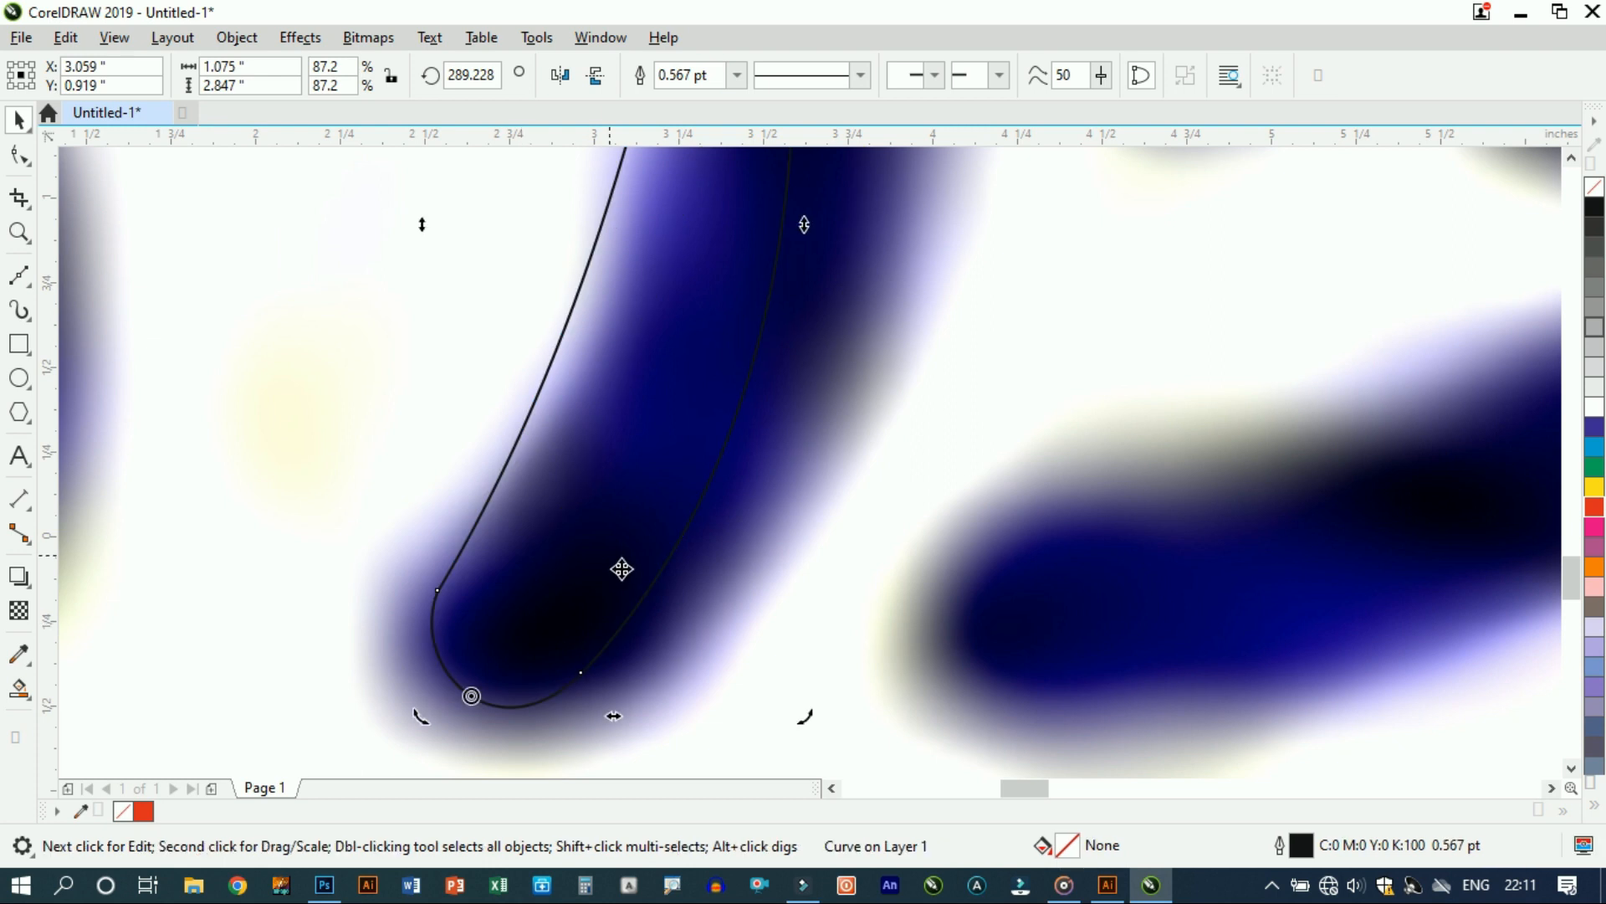
scroll(620, 567, "down", 1)
scroll(706, 309, "up", 1)
left_click_drag(756, 310, 749, 298)
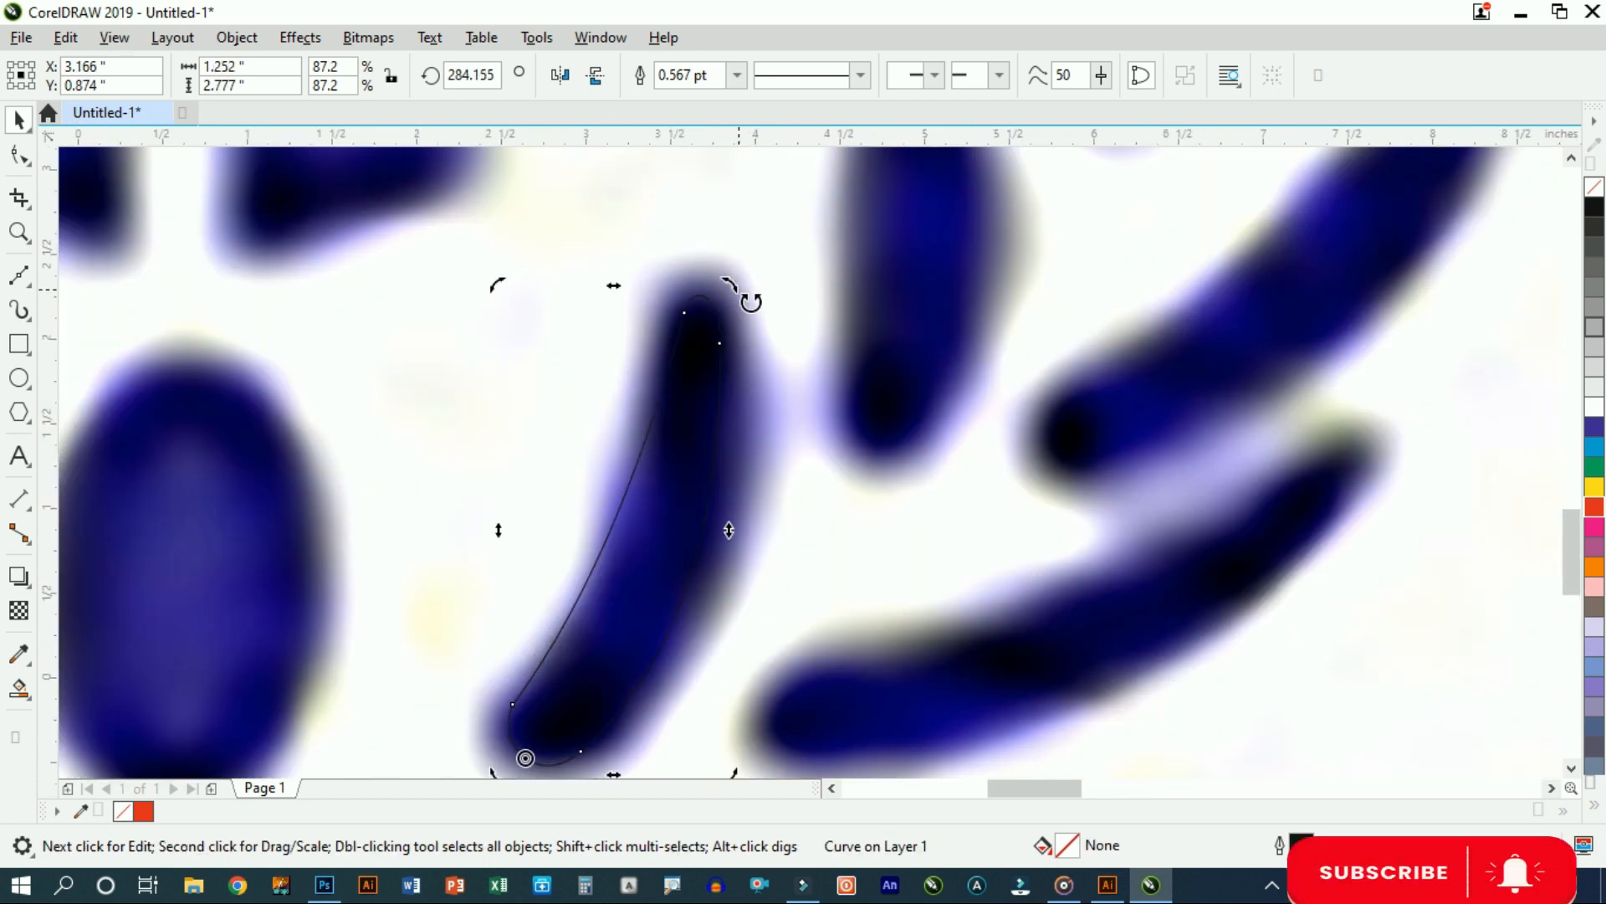
scroll(695, 437, "down", 3)
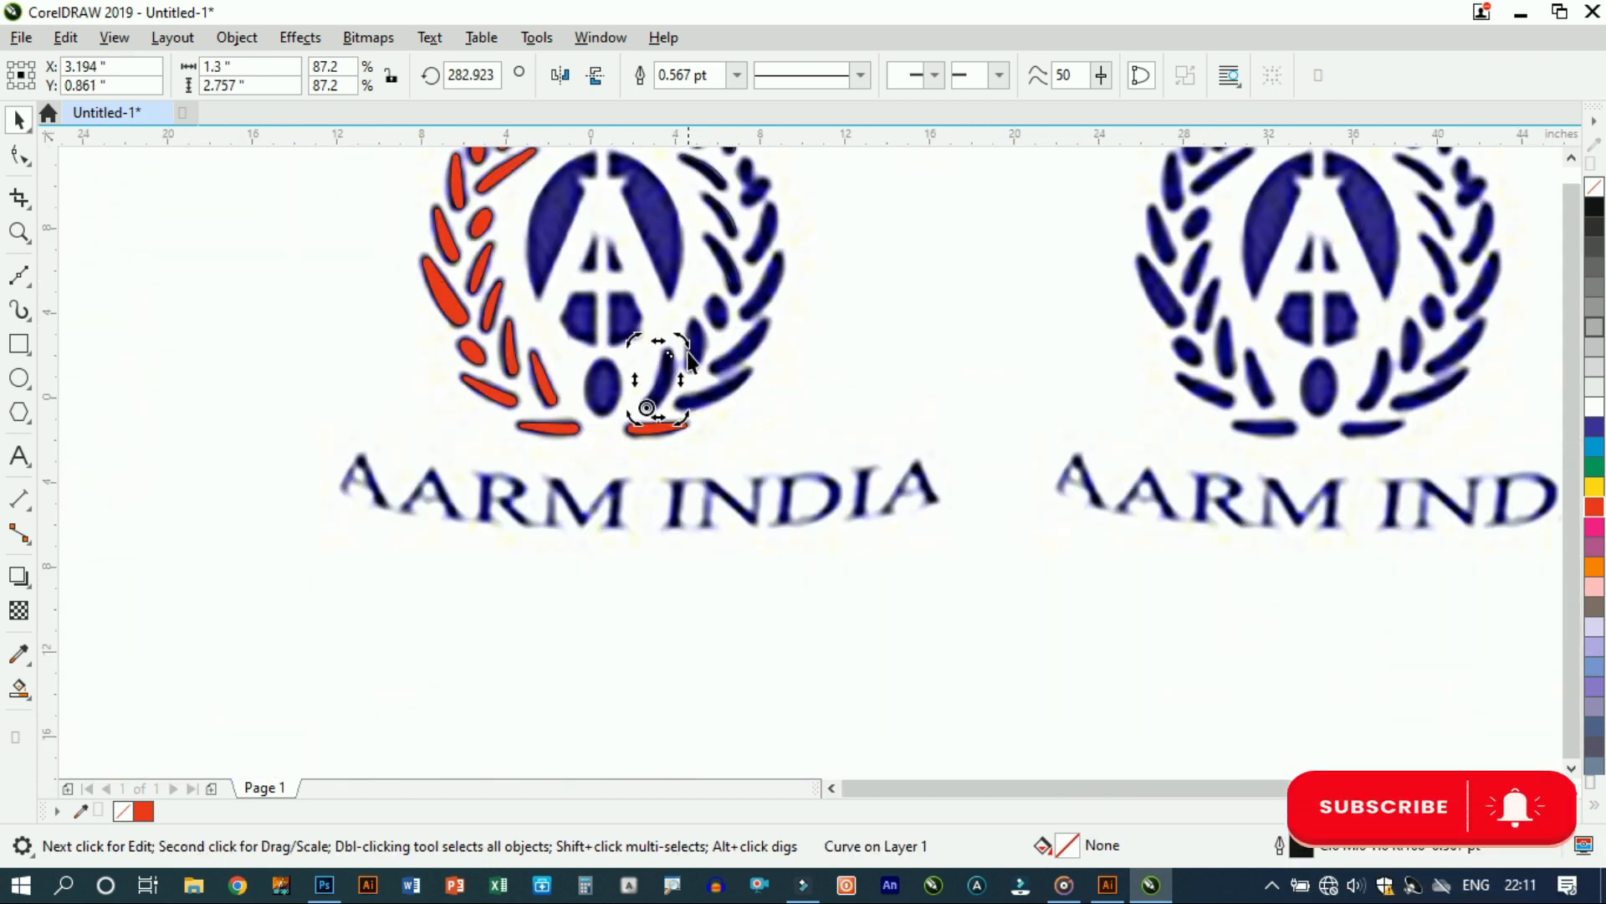
scroll(661, 473, "up", 1)
left_click(664, 499)
Step: Copy the small red oval from the wreath's upper left onto the matching small upper leaf on the right
scroll(656, 524, "down", 3)
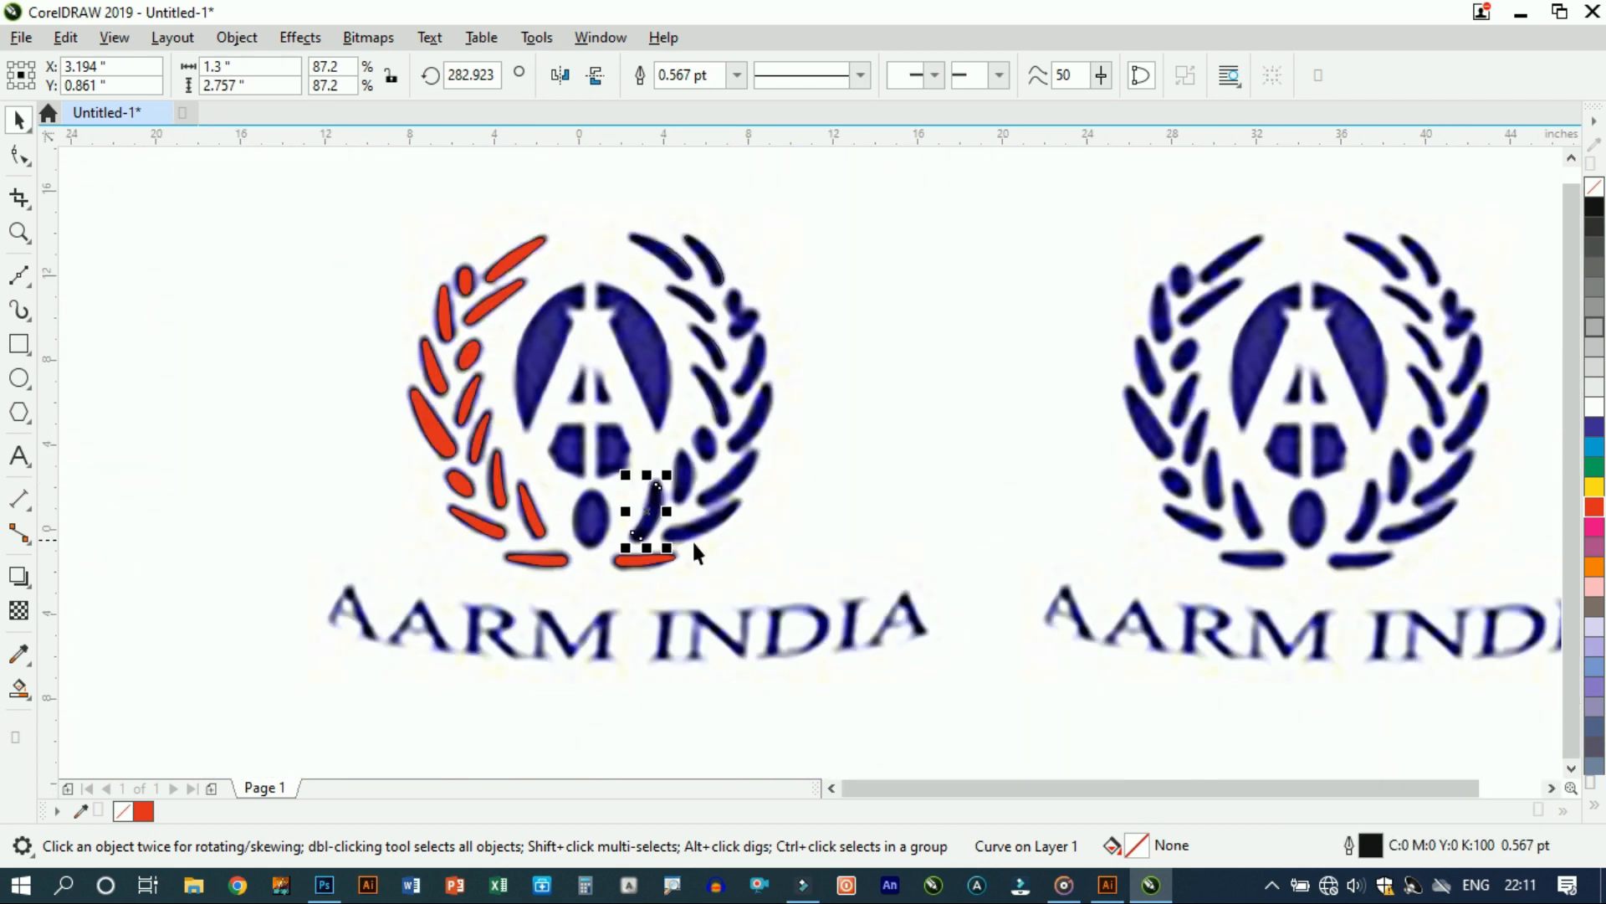
scroll(725, 343, "up", 1)
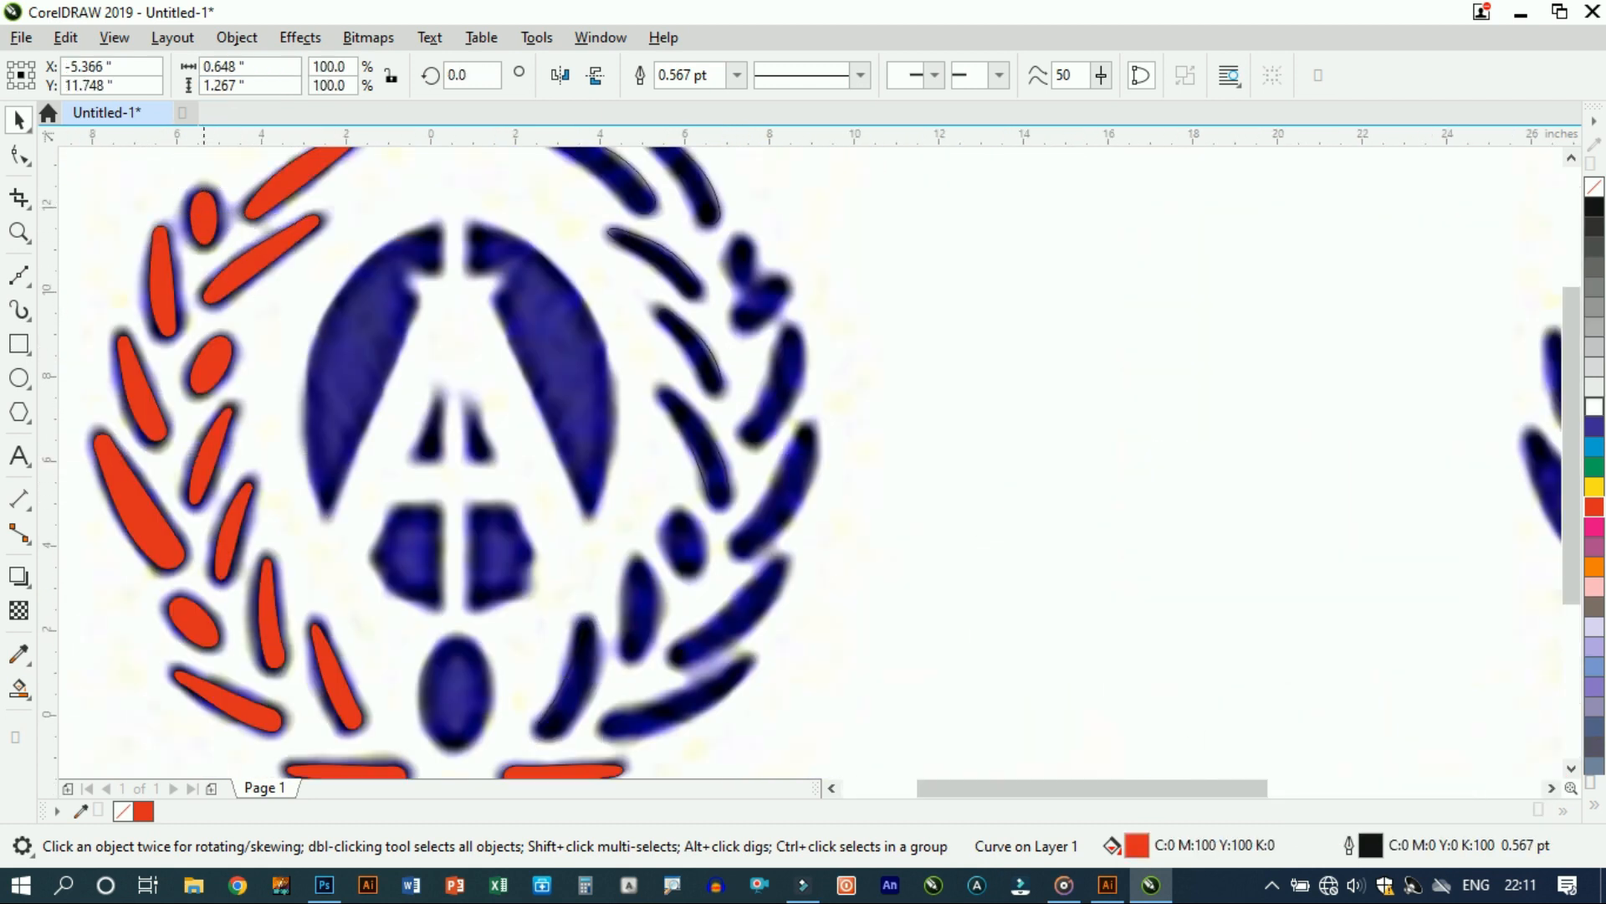
scroll(745, 270, "up", 2)
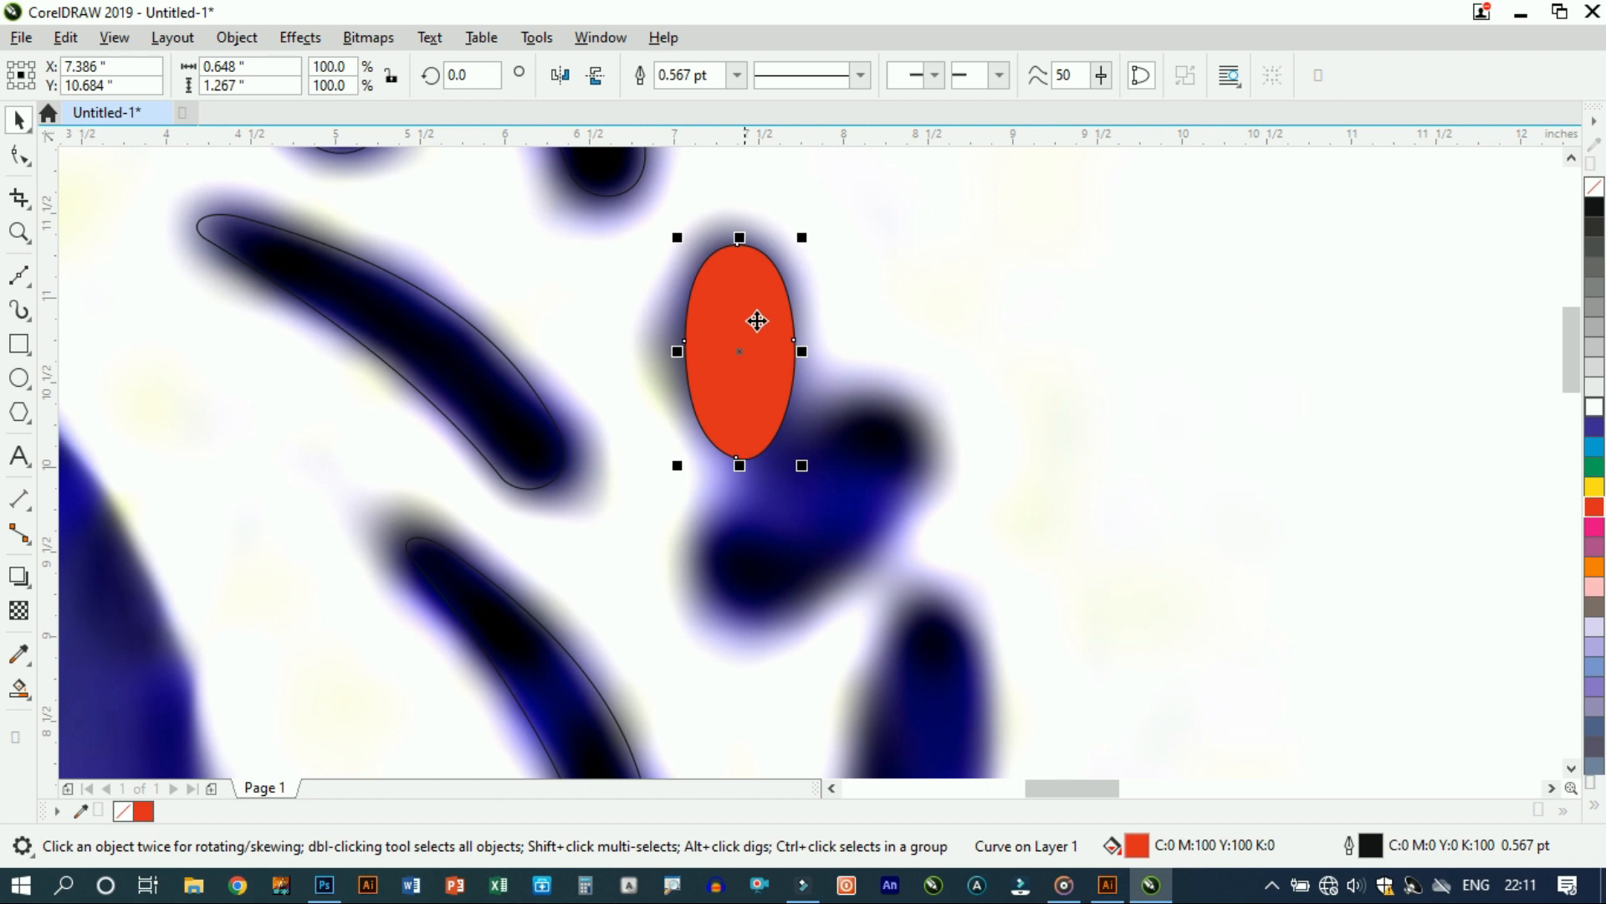
Step: Duplicate the red oval onto the adjoining small leaf below, rotated to about 321° and scaled to 107.5%
left_click_drag(763, 451, 749, 452)
left_click(775, 504)
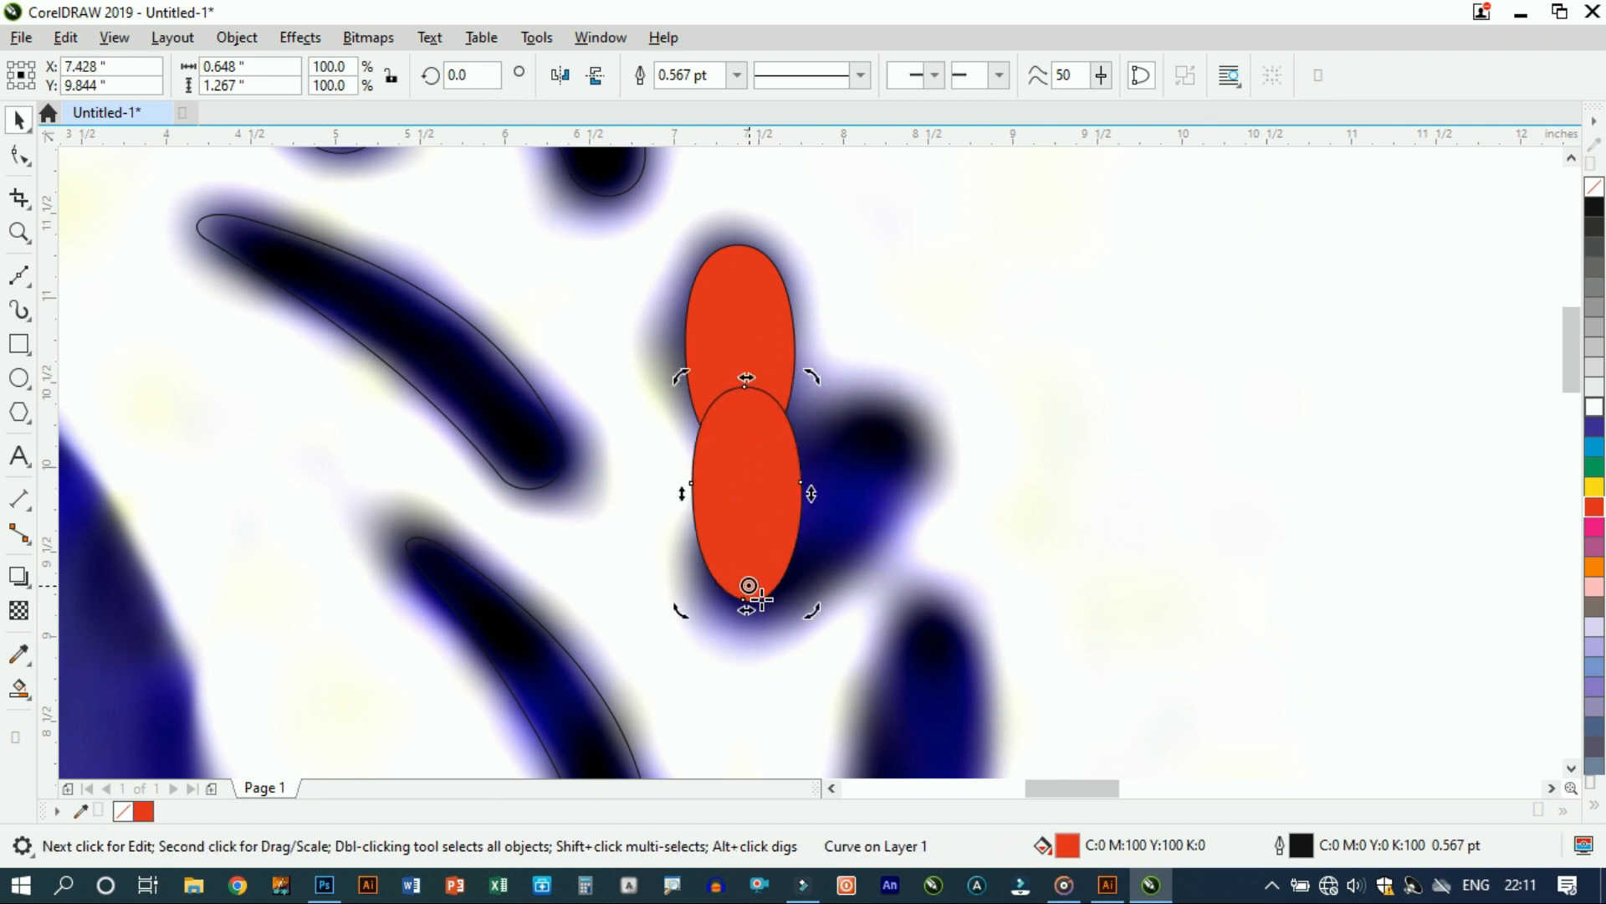
left_click_drag(748, 599, 747, 601)
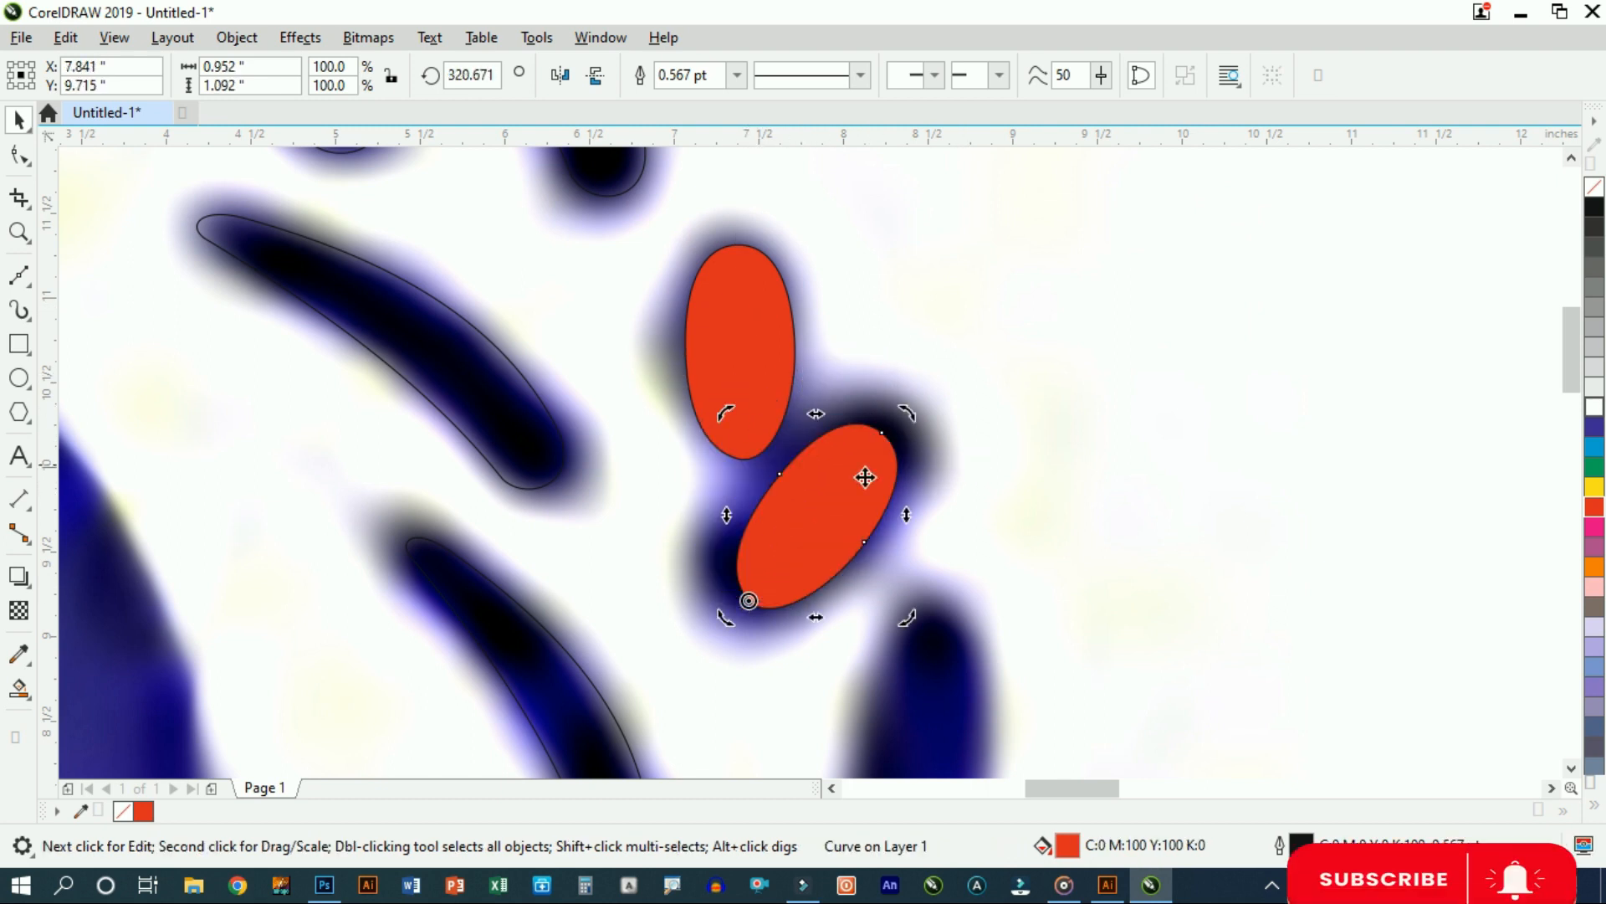
left_click(856, 510)
left_click(836, 497)
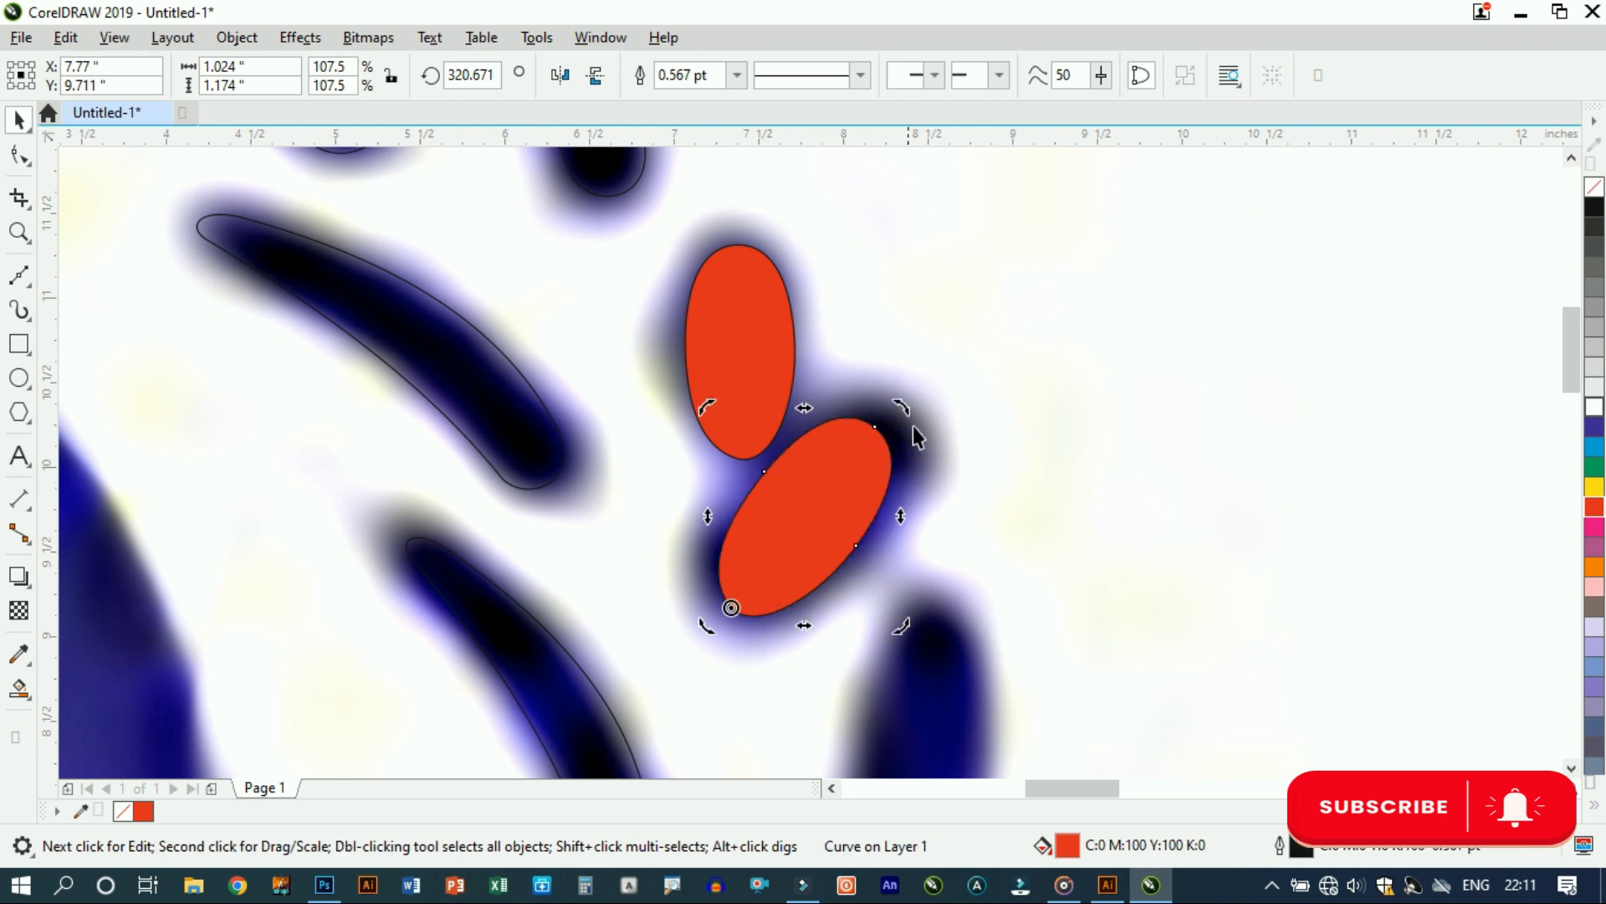
scroll(817, 402, "down", 5)
left_click(820, 384)
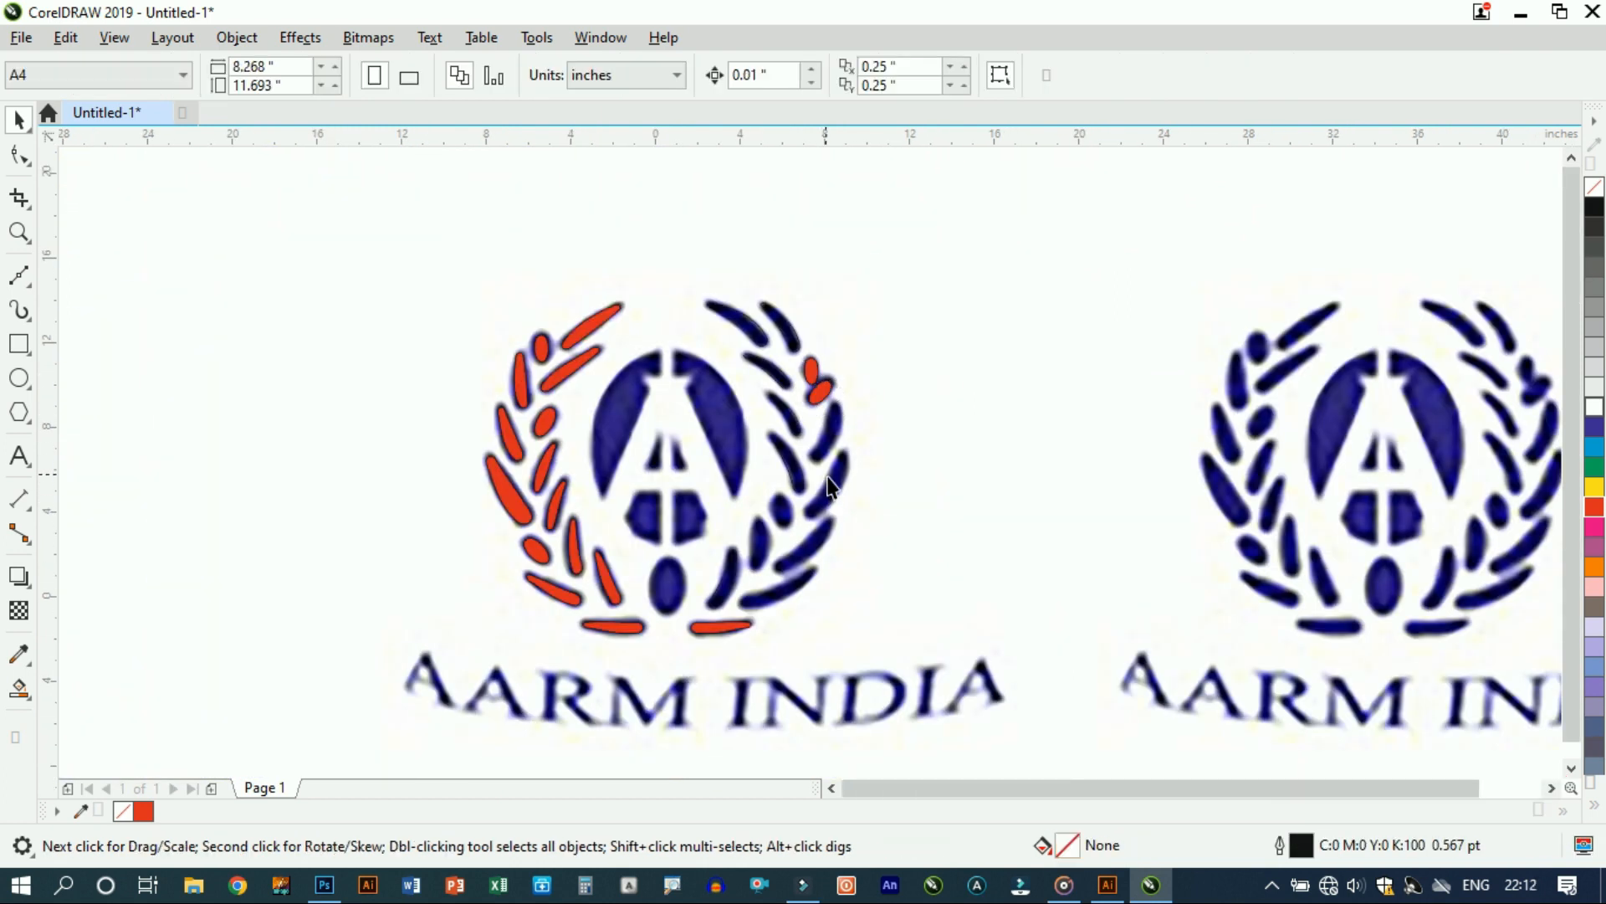
Step: Draw a closed four-node straight-sided outline over the lowest outer leaf on the right with the Bézier tool
scroll(824, 456, "up", 2)
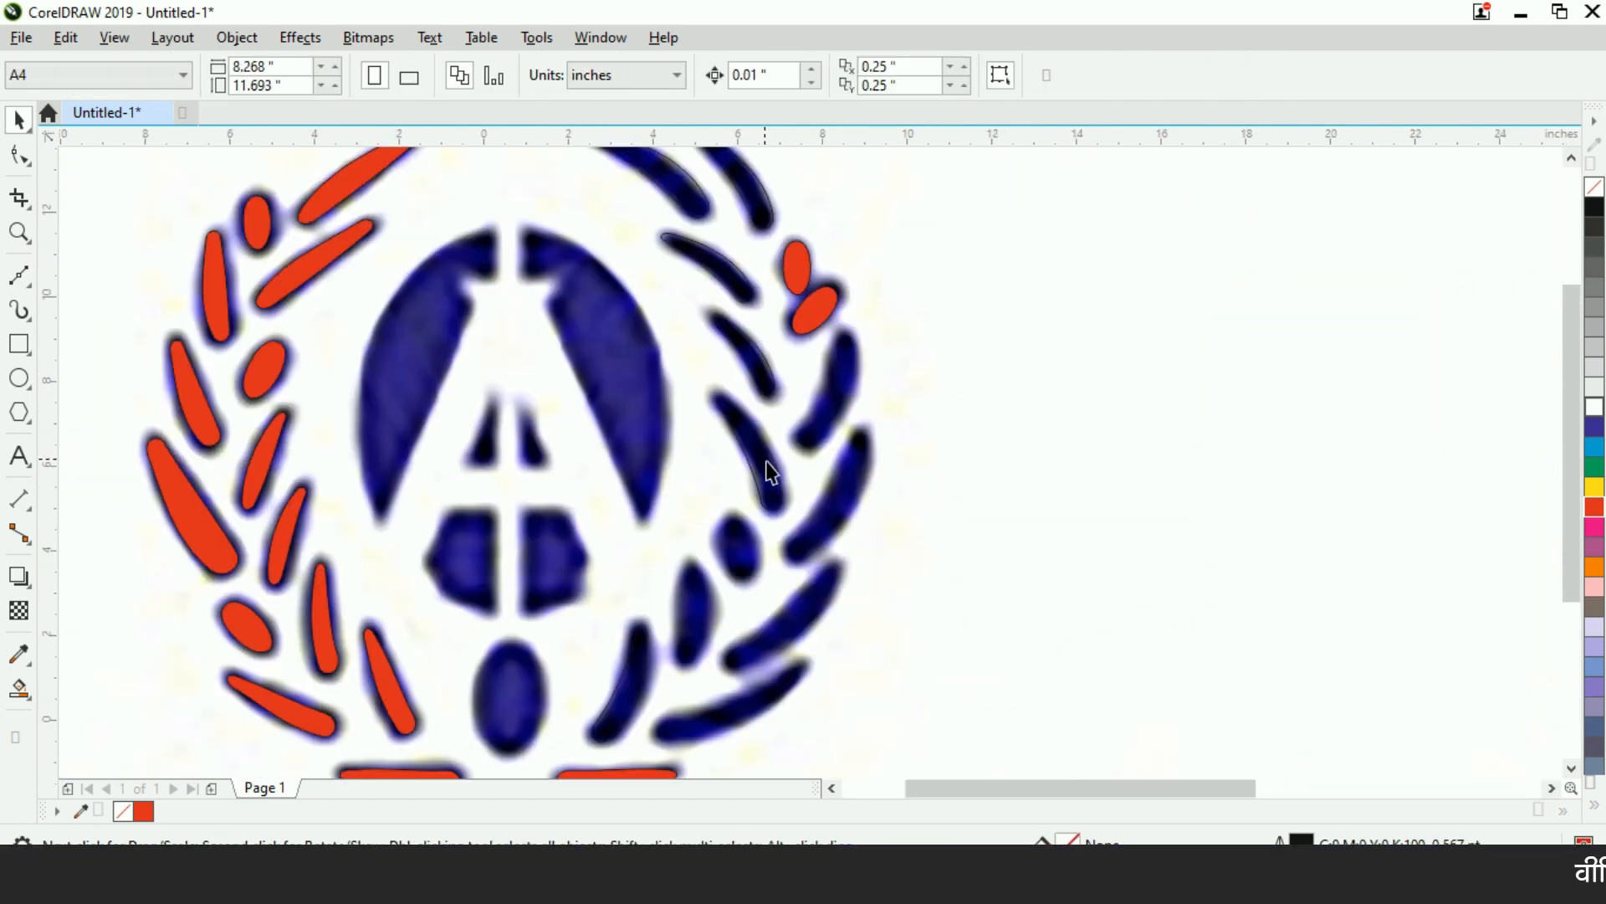
scroll(847, 458, "down", 3)
scroll(726, 620, "up", 5)
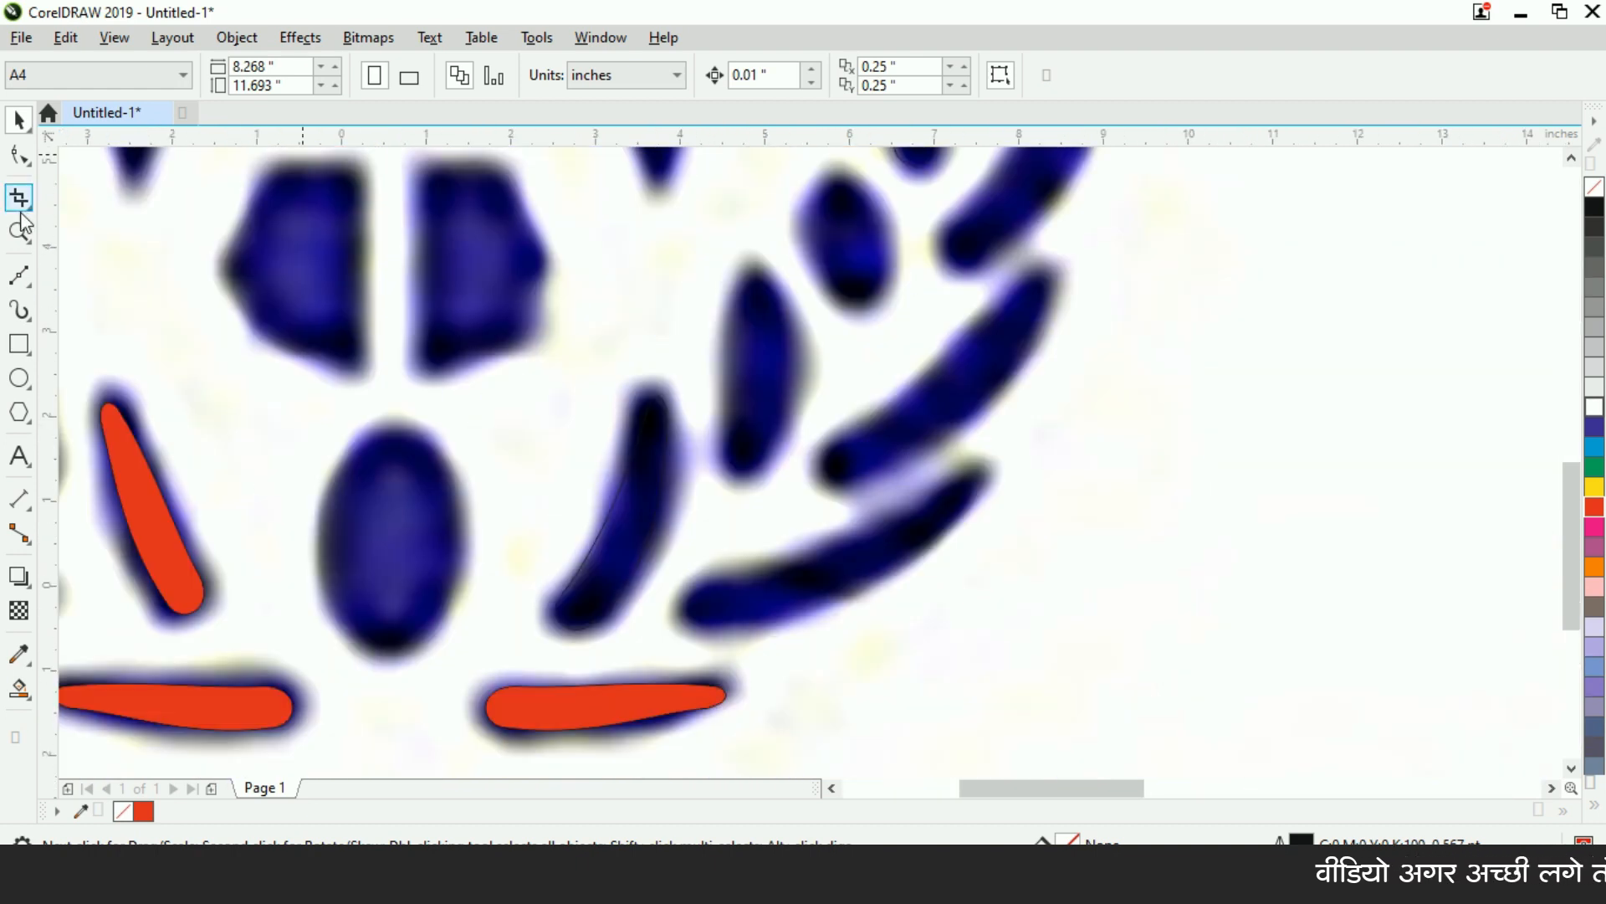
left_click(30, 288)
left_click(101, 328)
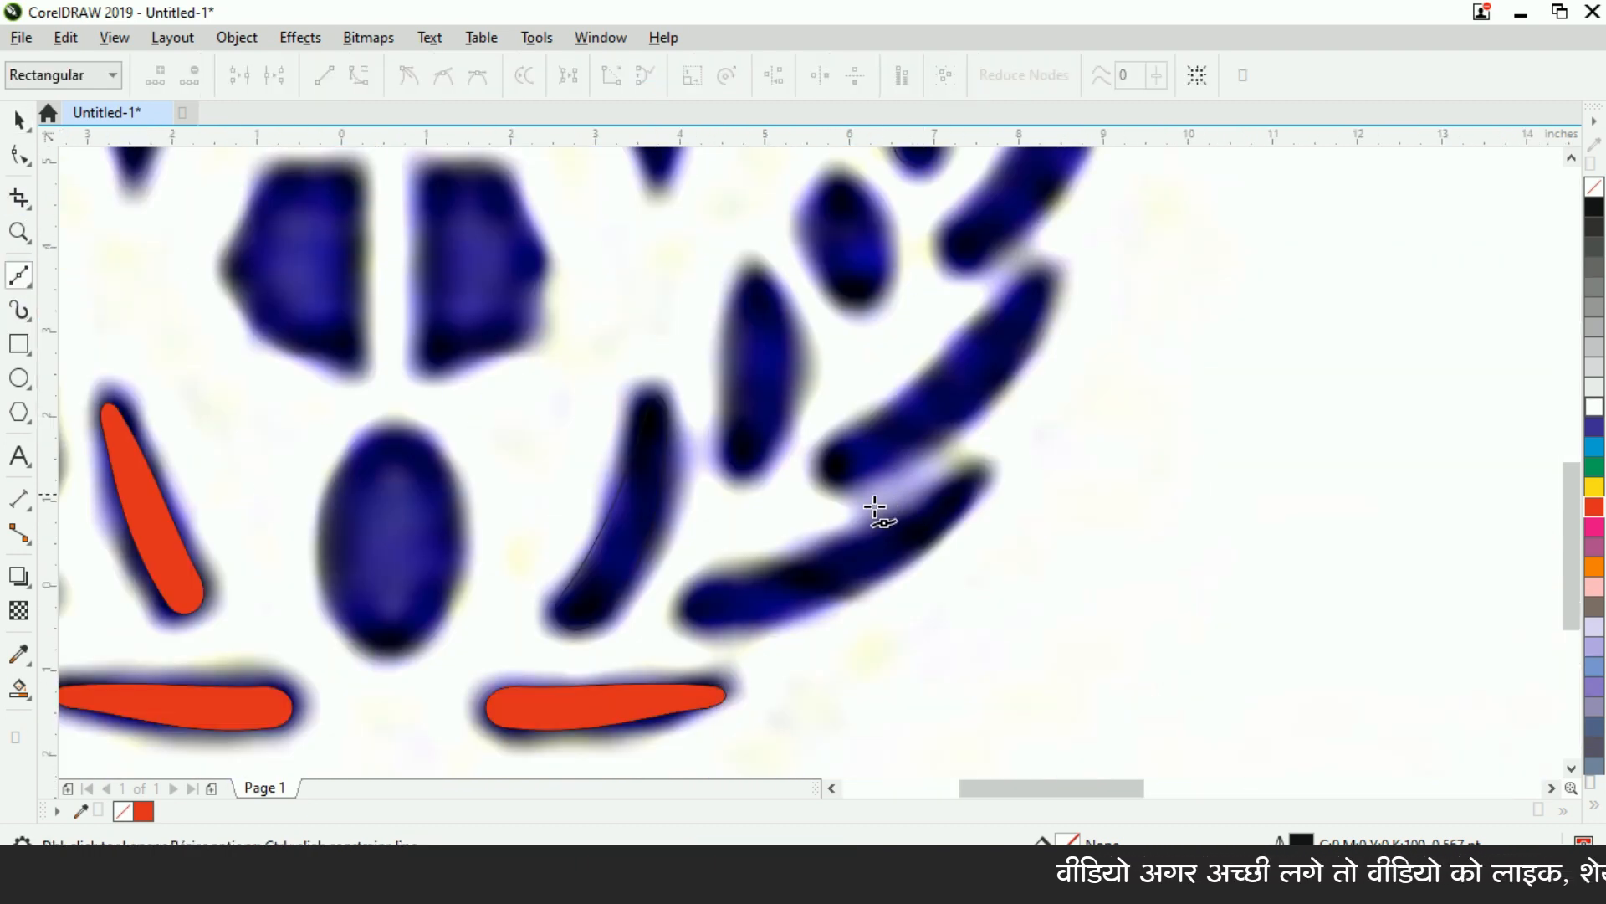
scroll(793, 481, "down", 2)
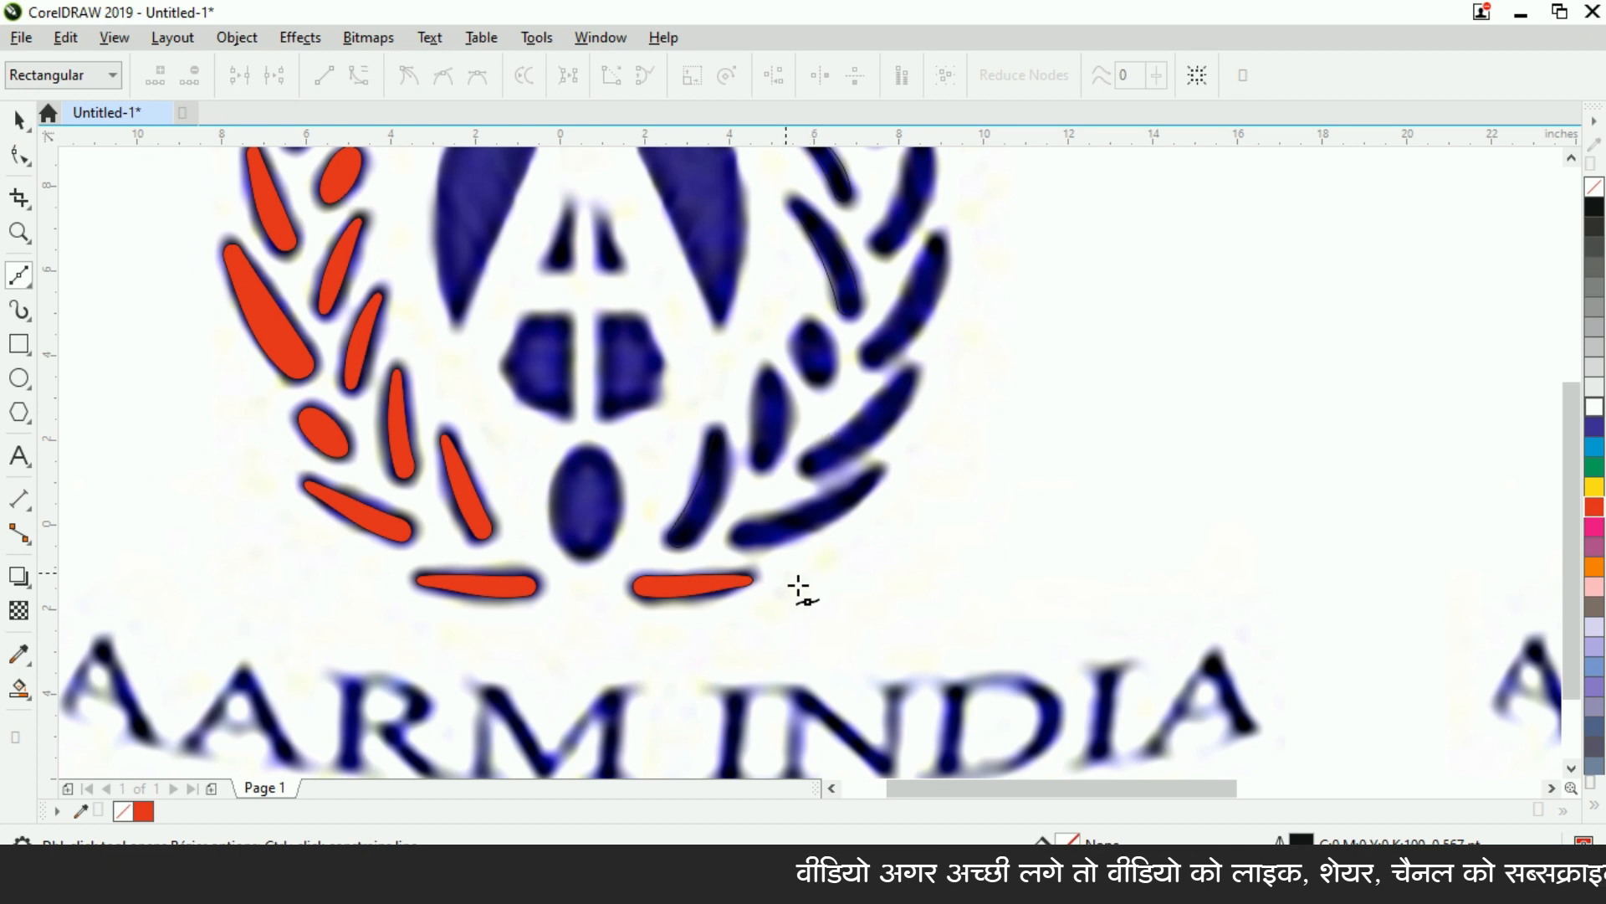
scroll(790, 581, "up", 3)
left_click(615, 461)
left_click(611, 383)
scroll(687, 493, "down", 1)
scroll(914, 326, "up", 1)
left_click(887, 330)
left_click(906, 385)
left_click(387, 628)
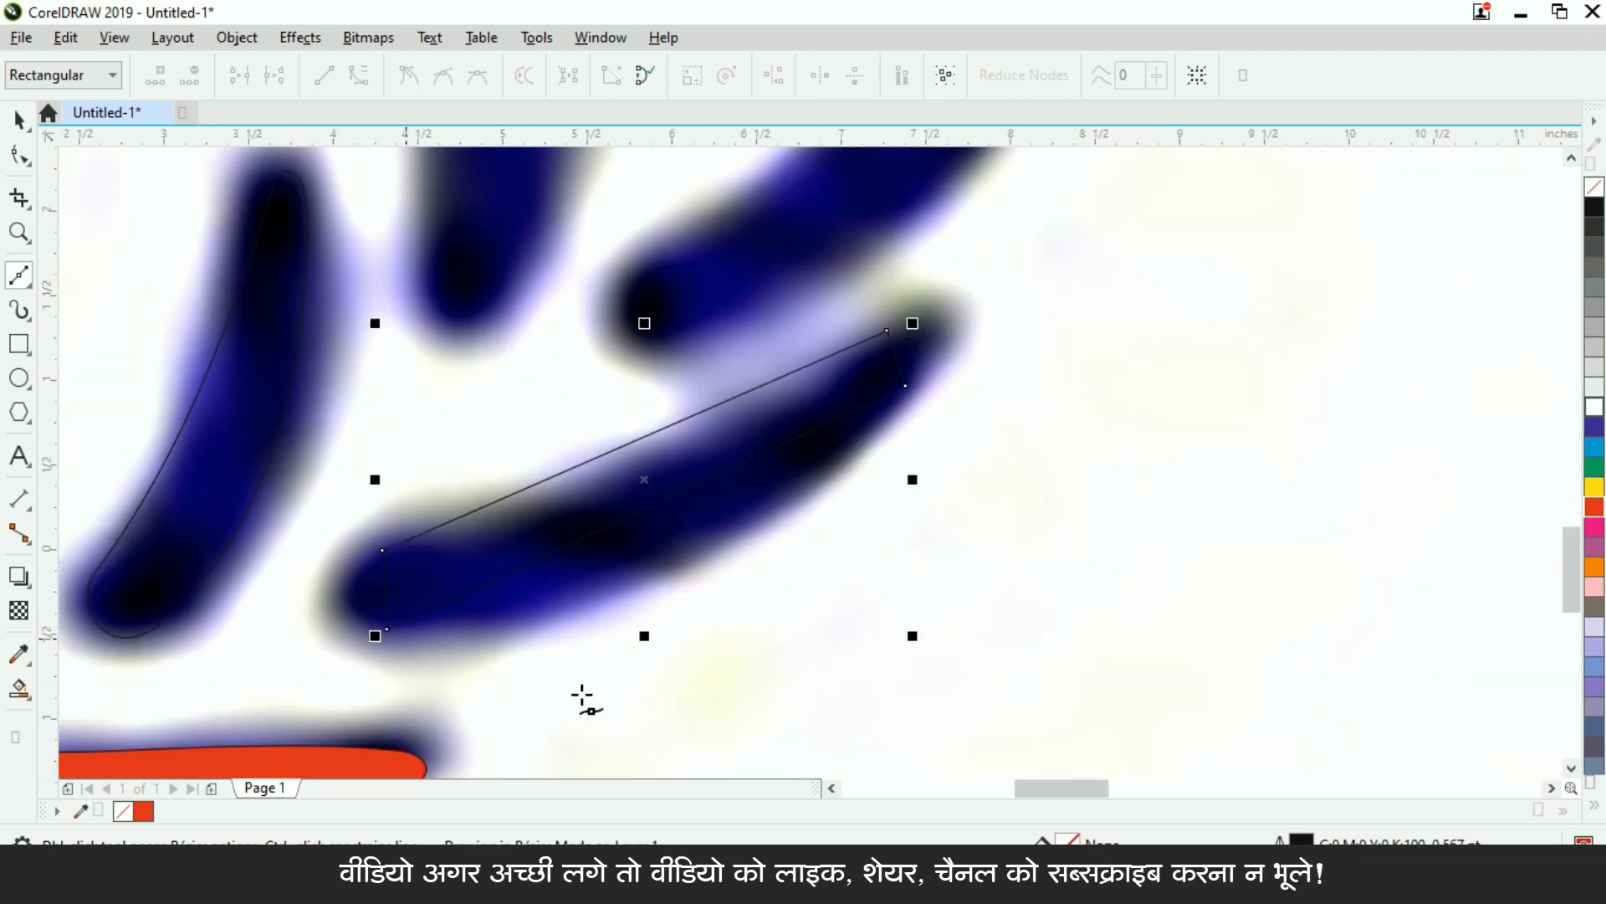
Step: Convert all segments of the lowest outer leaf's outline to curves
left_click(19, 157)
scroll(487, 410, "down", 1)
right_click(698, 398)
left_click(780, 504)
scroll(444, 458, "up", 1)
left_click_drag(681, 477, 701, 519)
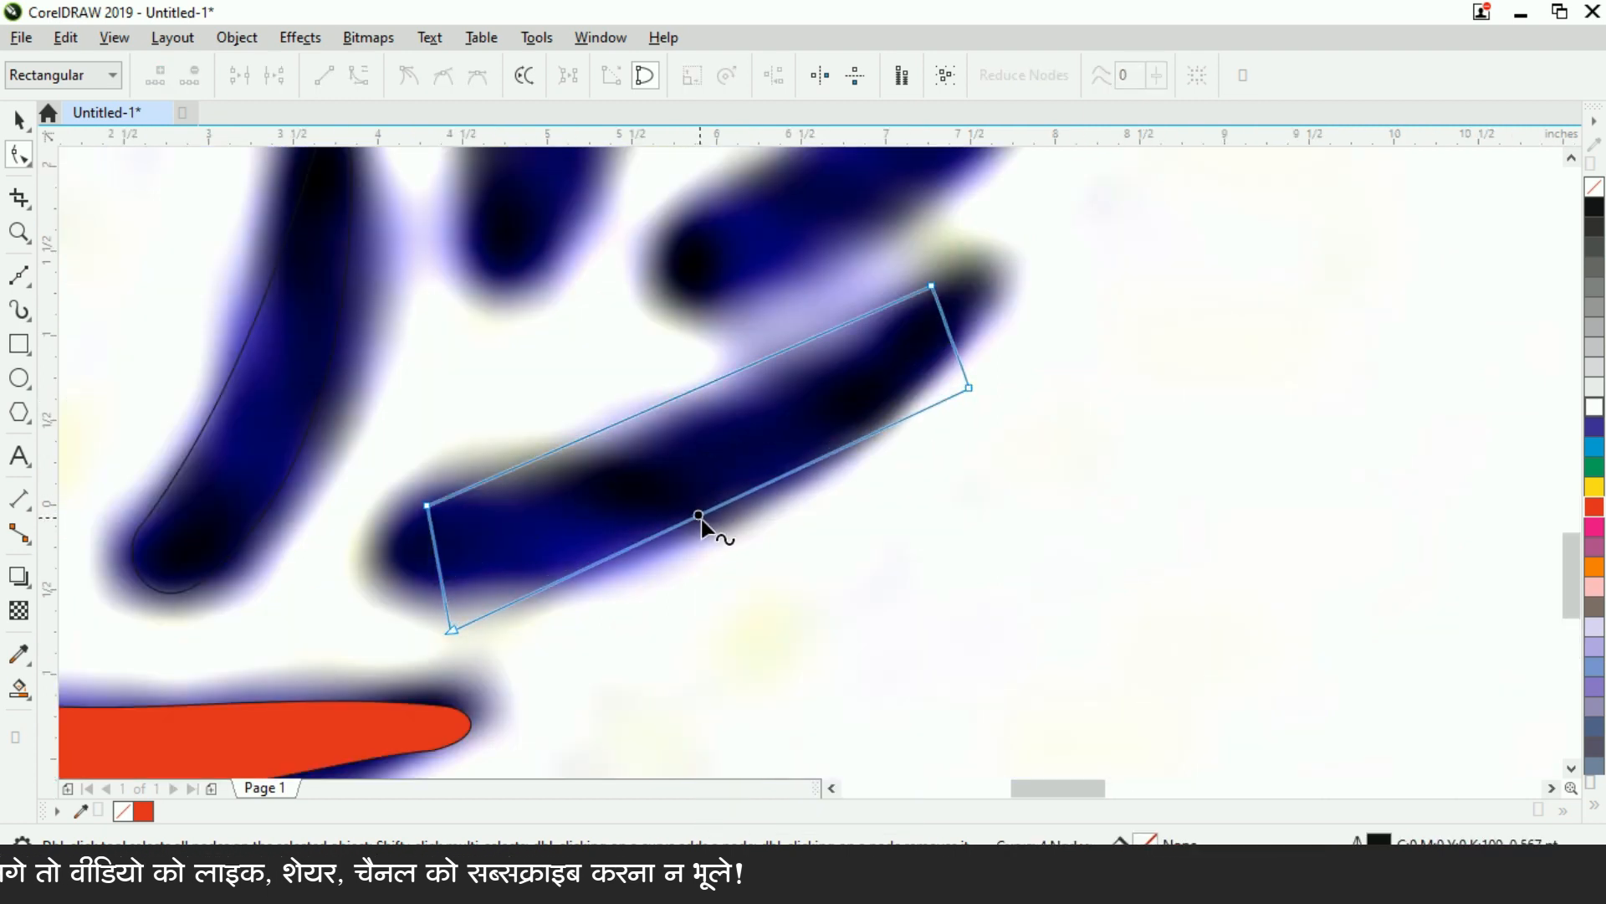
key("ctrl+z")
right_click(952, 343)
left_click(879, 423)
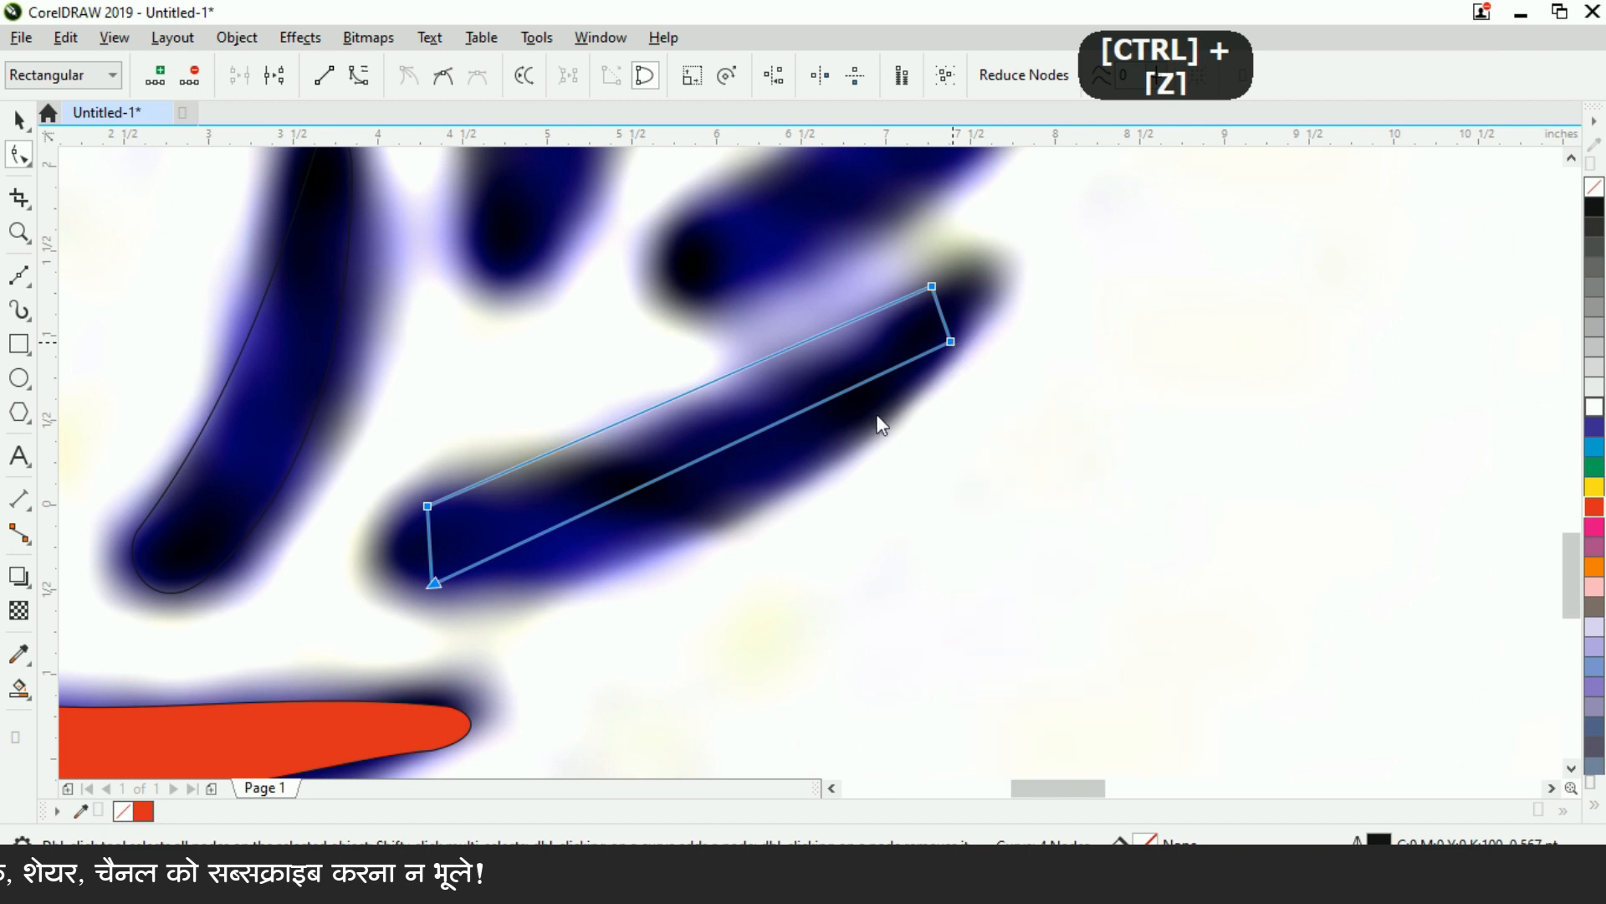
Step: Bend the outline's long sides, round both ends to follow the leaf, and smooth the upper node at its wide end
left_click_drag(713, 462, 740, 512)
left_click_drag(701, 395, 708, 423)
left_click_drag(896, 263, 1006, 277)
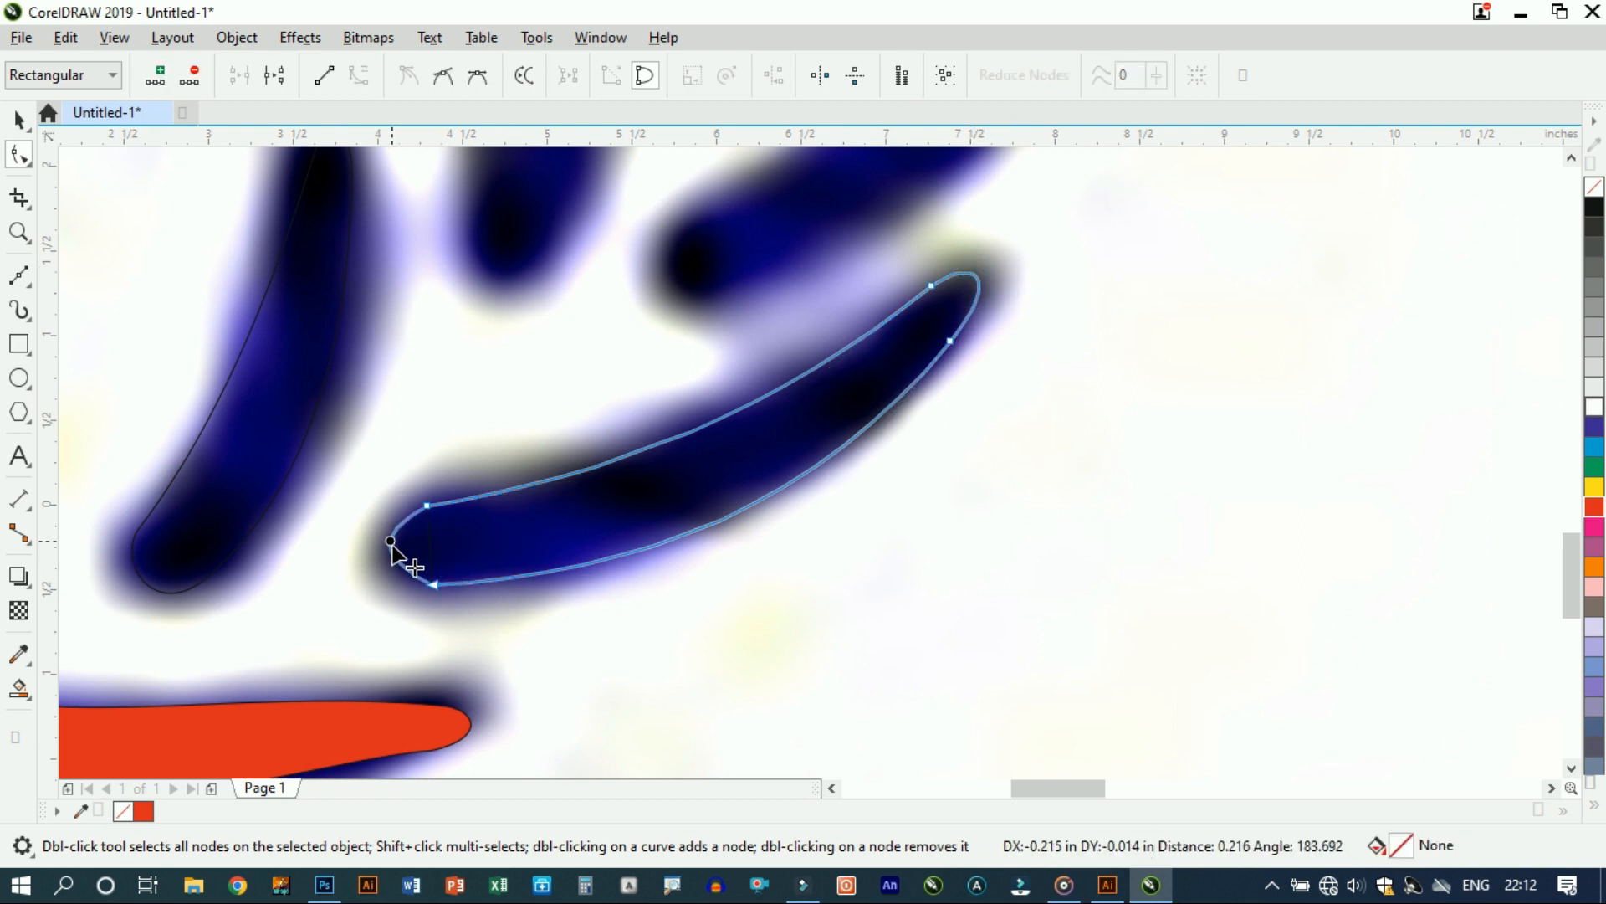
left_click_drag(392, 470, 436, 523)
right_click(431, 509)
left_click(535, 296)
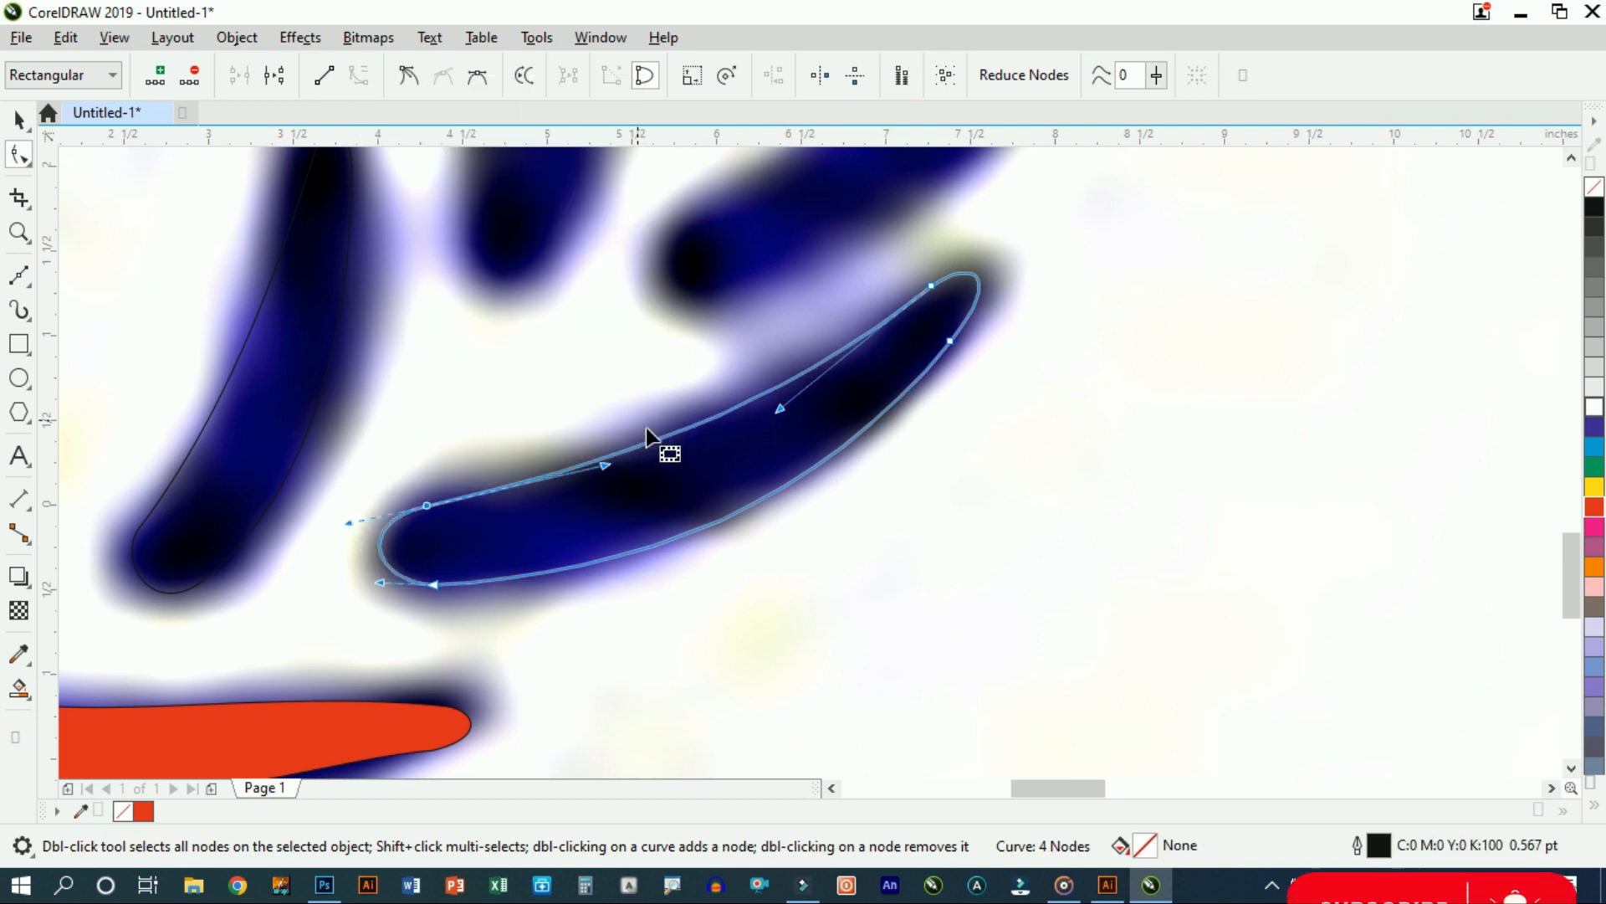
left_click(794, 419)
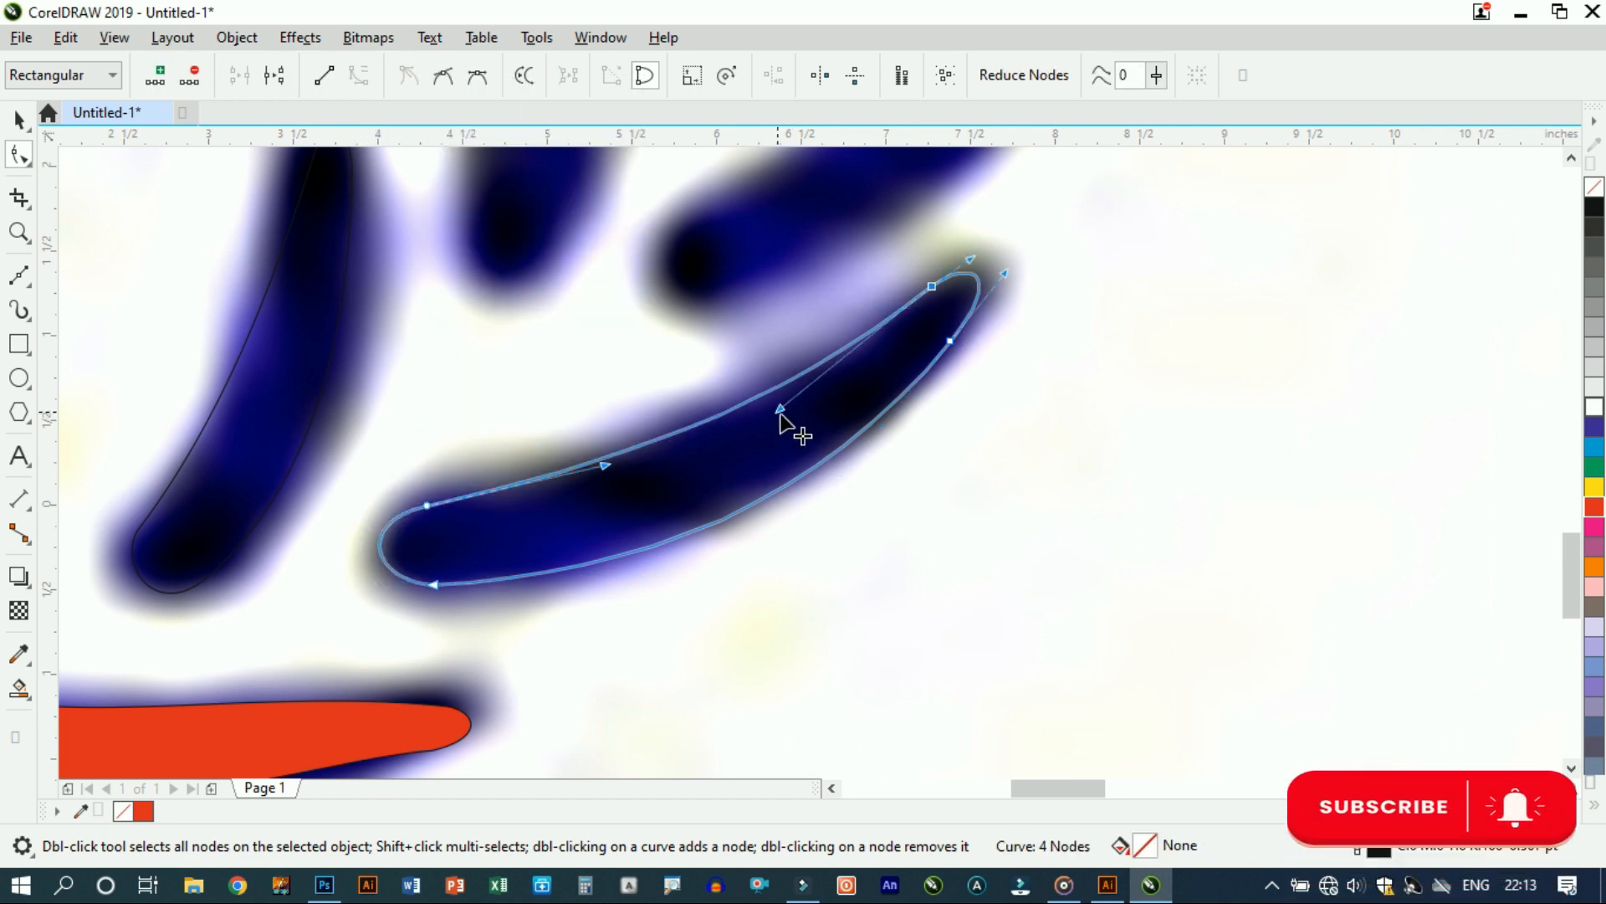
left_click_drag(646, 564, 646, 555)
Step: Duplicate the finished outline onto the next outer leaf above and rotate the copy along that leaf
key("ctrl+space")
scroll(820, 562, "down", 2)
left_click_drag(781, 530, 864, 434)
scroll(853, 446, "up", 2)
left_click_drag(746, 580, 743, 587)
left_click(743, 587)
left_click_drag(800, 528, 531, 633)
left_click_drag(1114, 365, 968, 272)
Step: Adjust the copied outline's nodes and curve handles so its sides and ends follow the second outer leaf from the bottom
left_click(952, 268)
left_click(861, 412)
left_click(907, 378)
left_click(935, 349)
key("F10")
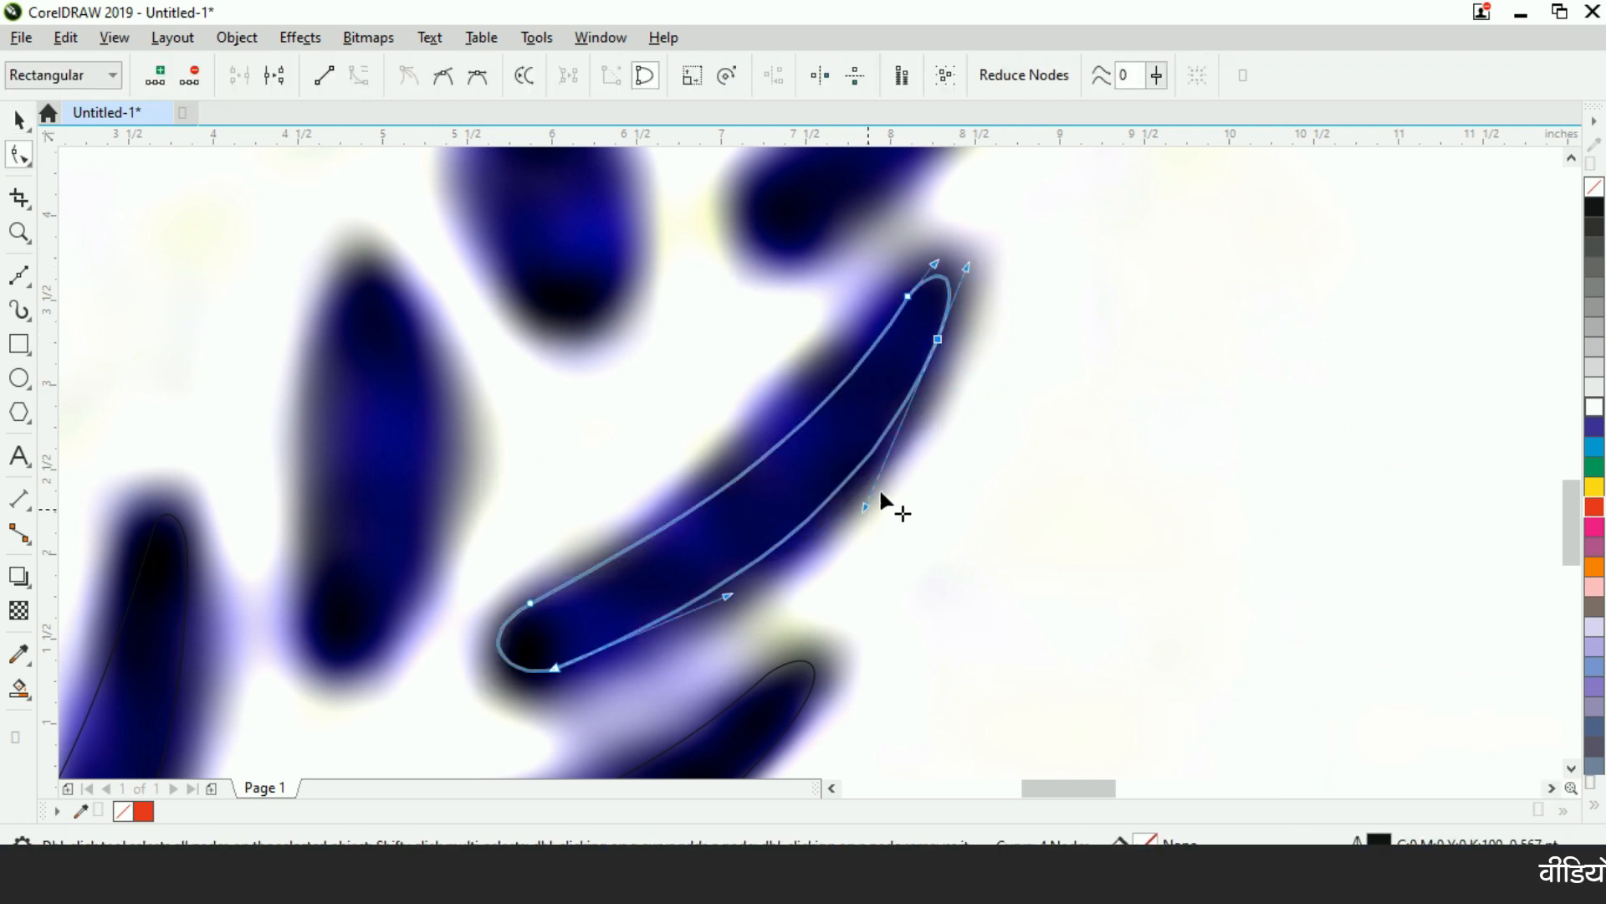
left_click(909, 298)
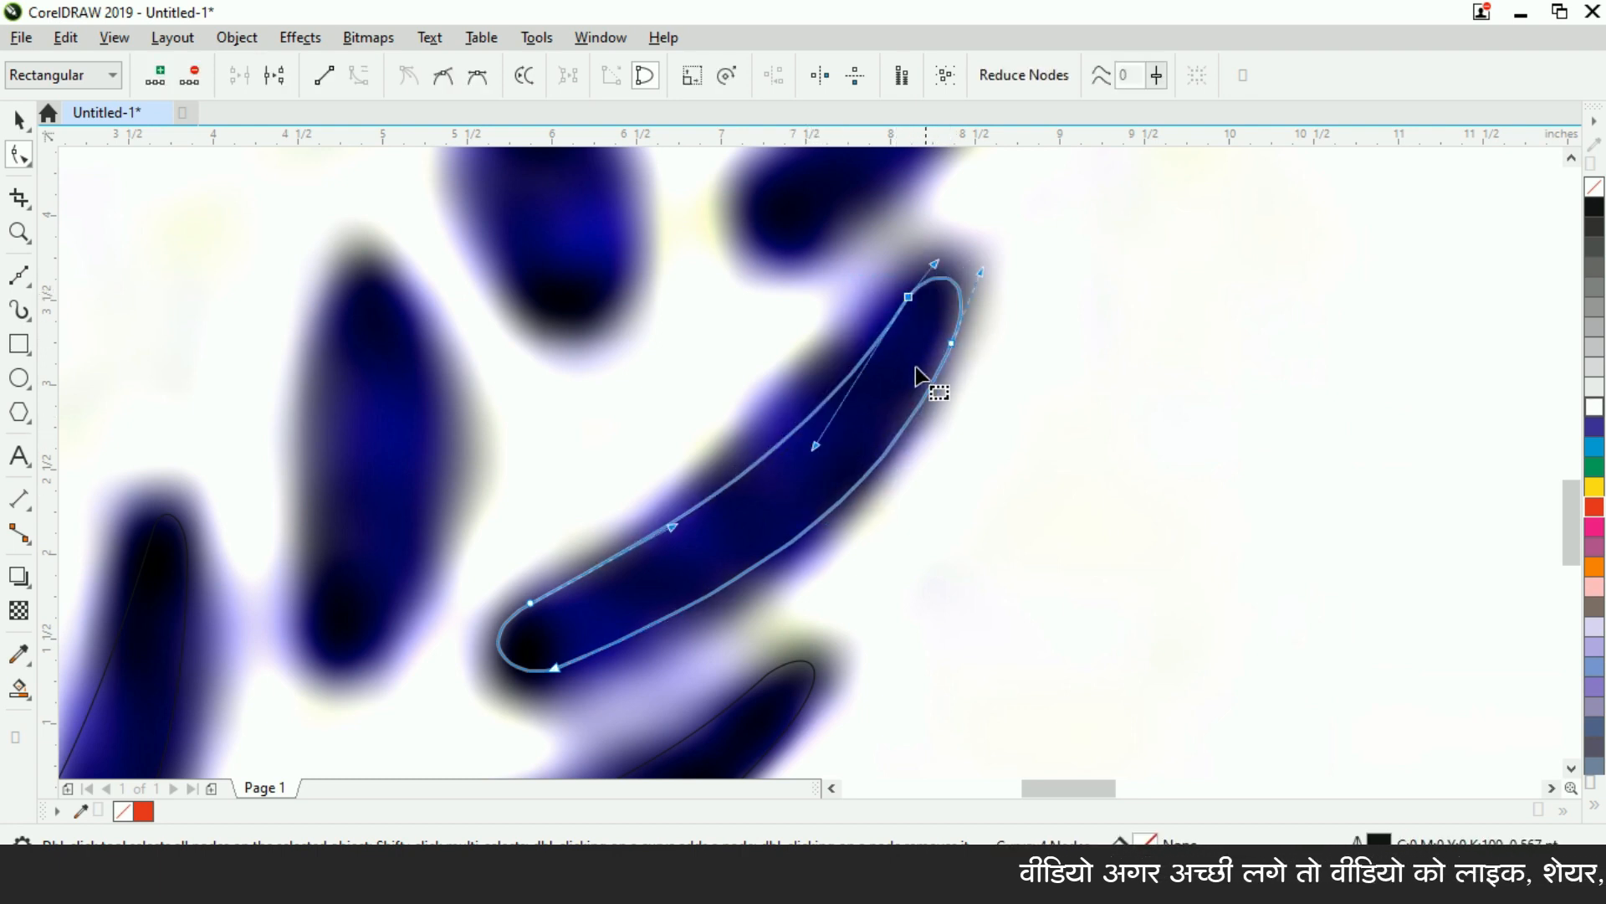
left_click_drag(816, 446, 802, 436)
left_click(951, 344)
left_click_drag(879, 509, 864, 503)
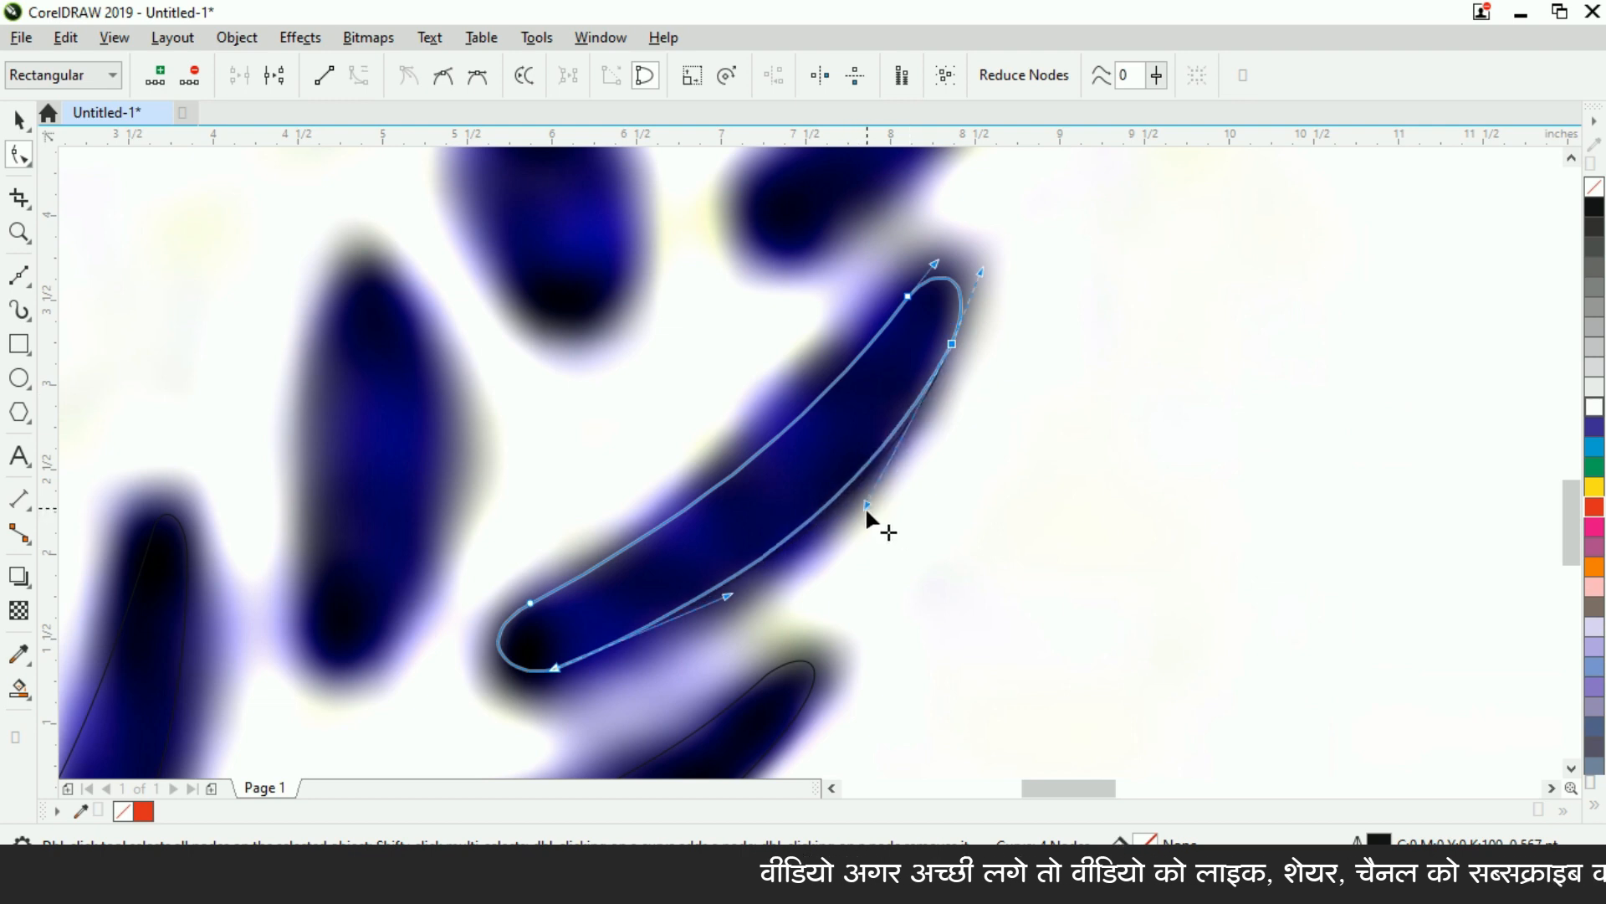
left_click_drag(727, 596, 735, 590)
left_click_drag(469, 637, 480, 630)
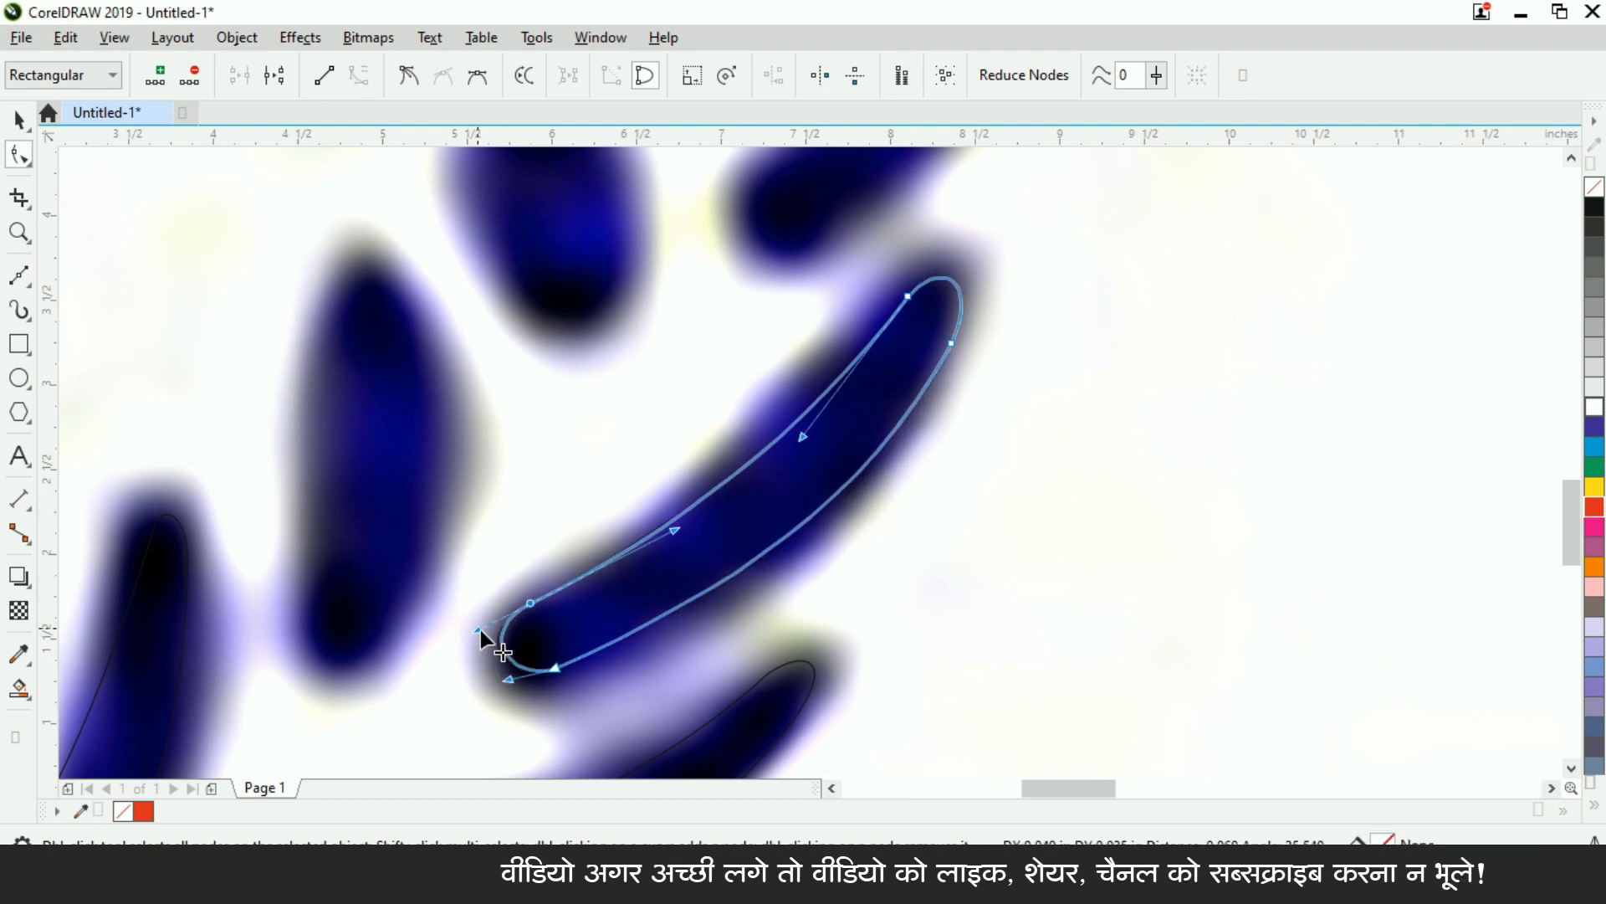
key("ctrl+space")
scroll(724, 566, "down", 1)
scroll(728, 569, "down", 1)
scroll(728, 569, "up", 1)
left_click_drag(764, 542, 864, 350)
scroll(849, 373, "down", 1)
key("Delete")
Step: Copy the large red outer leaf from the left side, mirror it horizontally and place it over the matching right outer leaf
left_click(187, 378)
left_click_drag(187, 378, 805, 348)
right_click(805, 348)
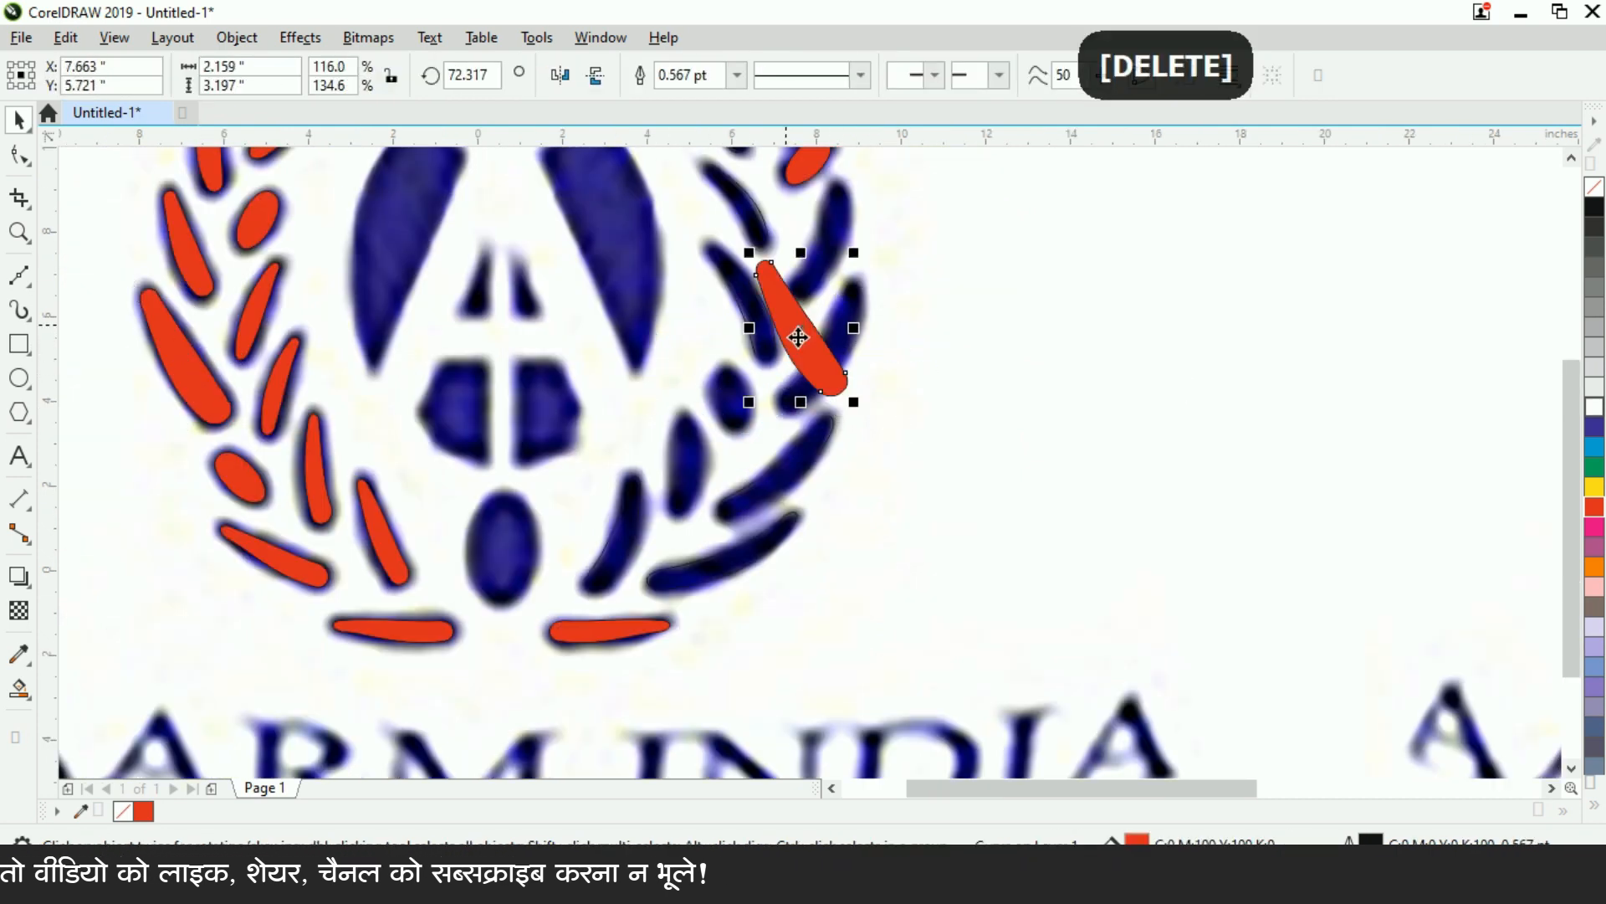
scroll(815, 318, "up", 1)
left_click(560, 76)
left_click(596, 75)
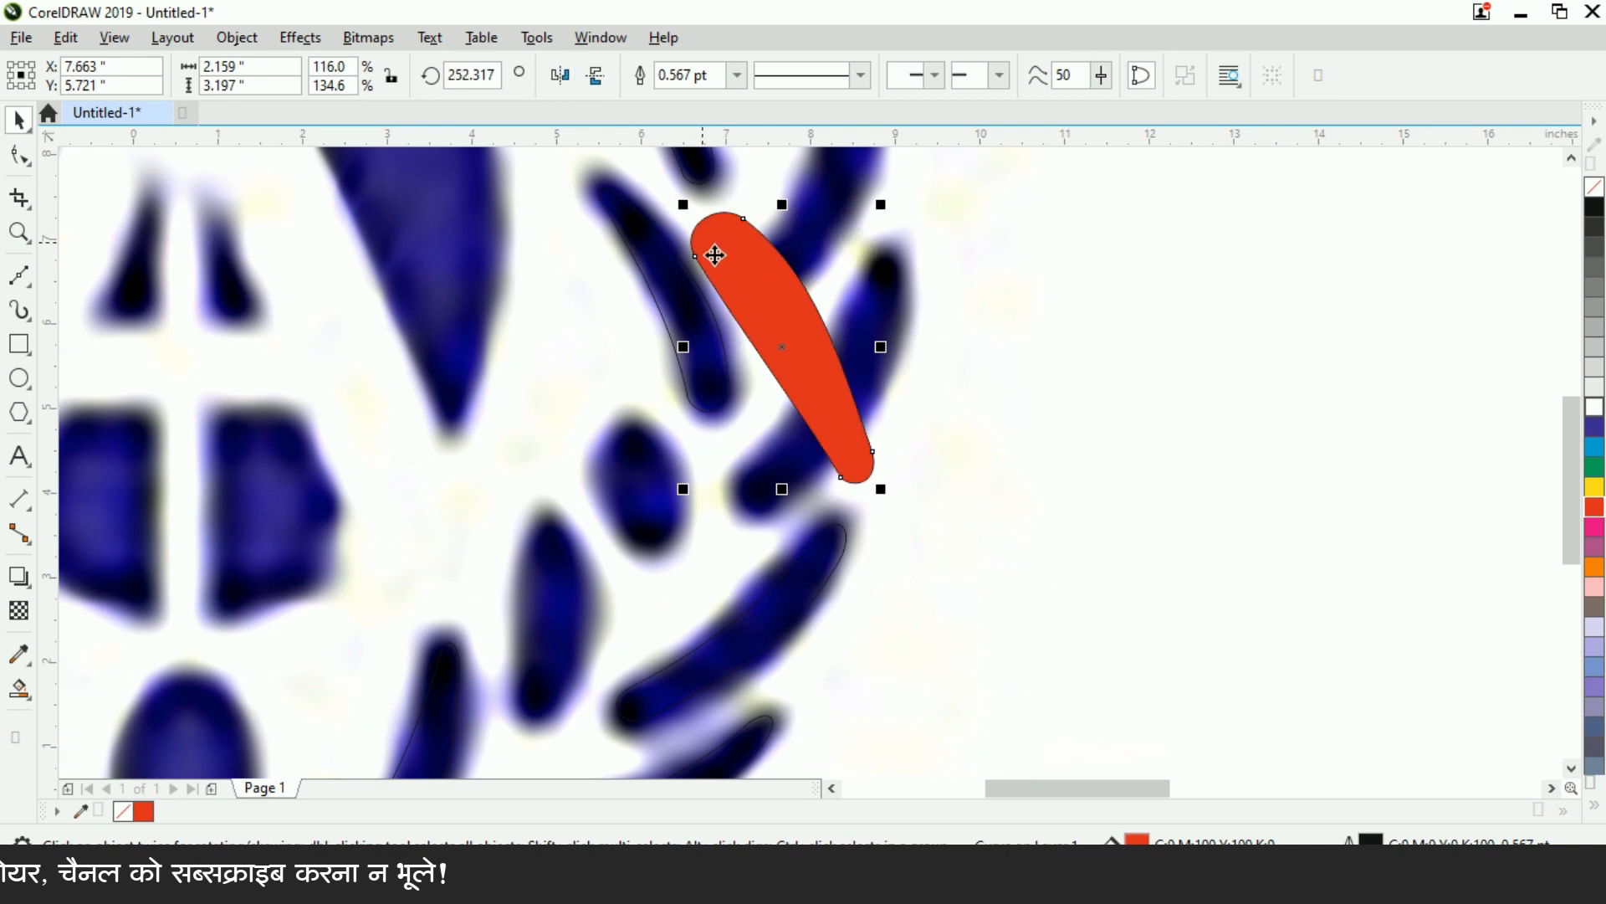
left_click(596, 75)
left_click_drag(812, 330, 852, 365)
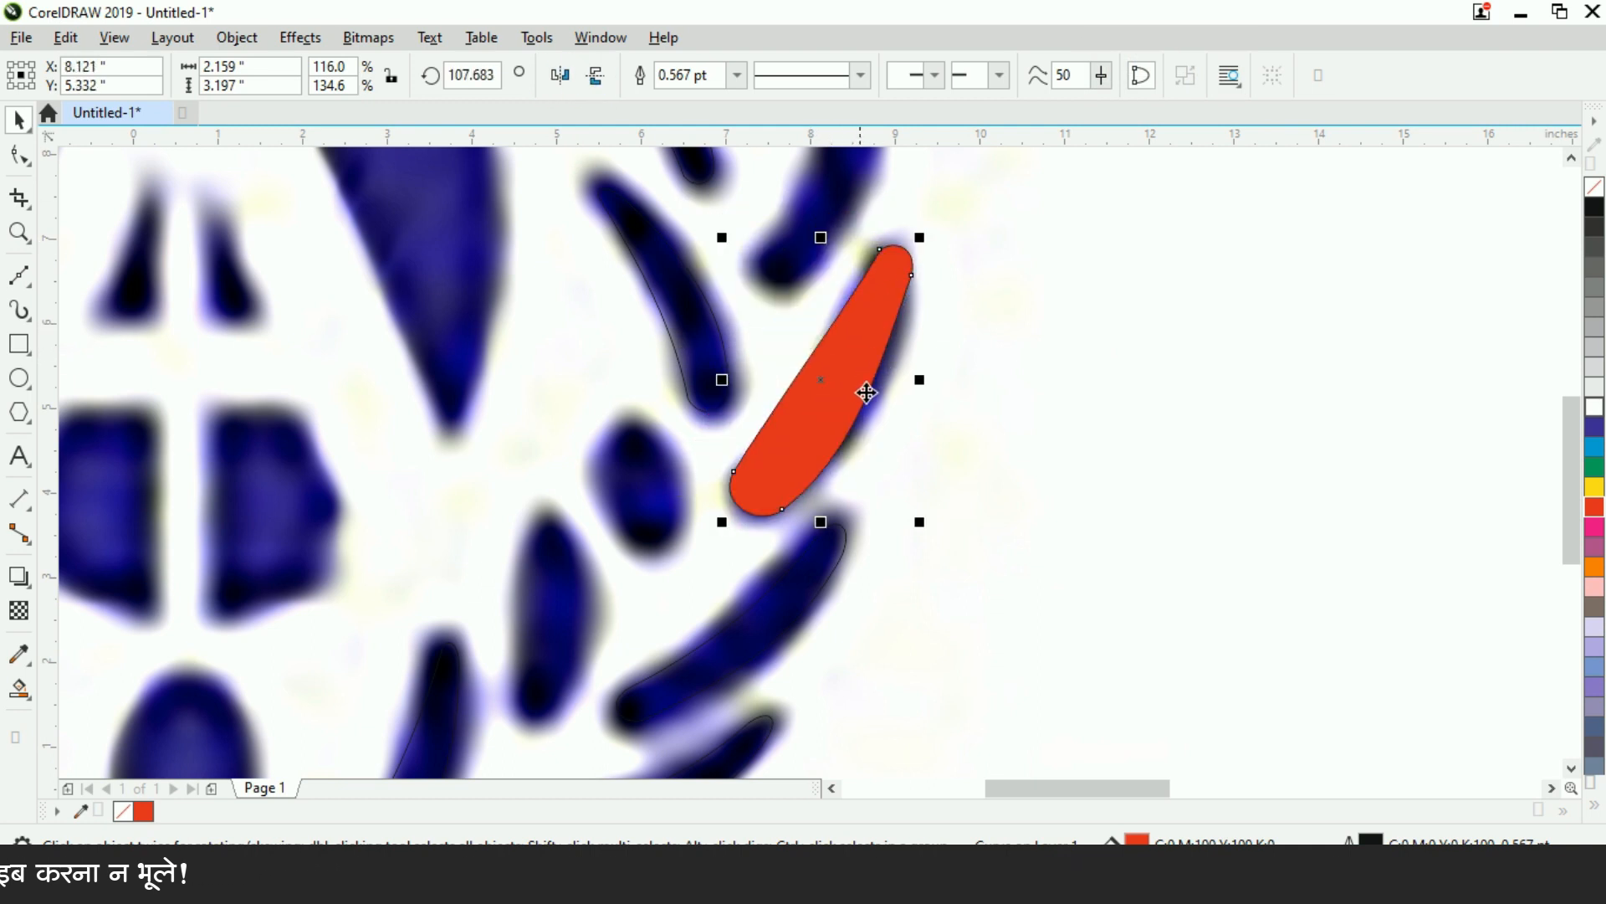
Step: Remove the mirrored leaf's fill and bend its straight inner side and outer curve to follow the blurry leaf
left_click(862, 381)
left_click(1597, 210)
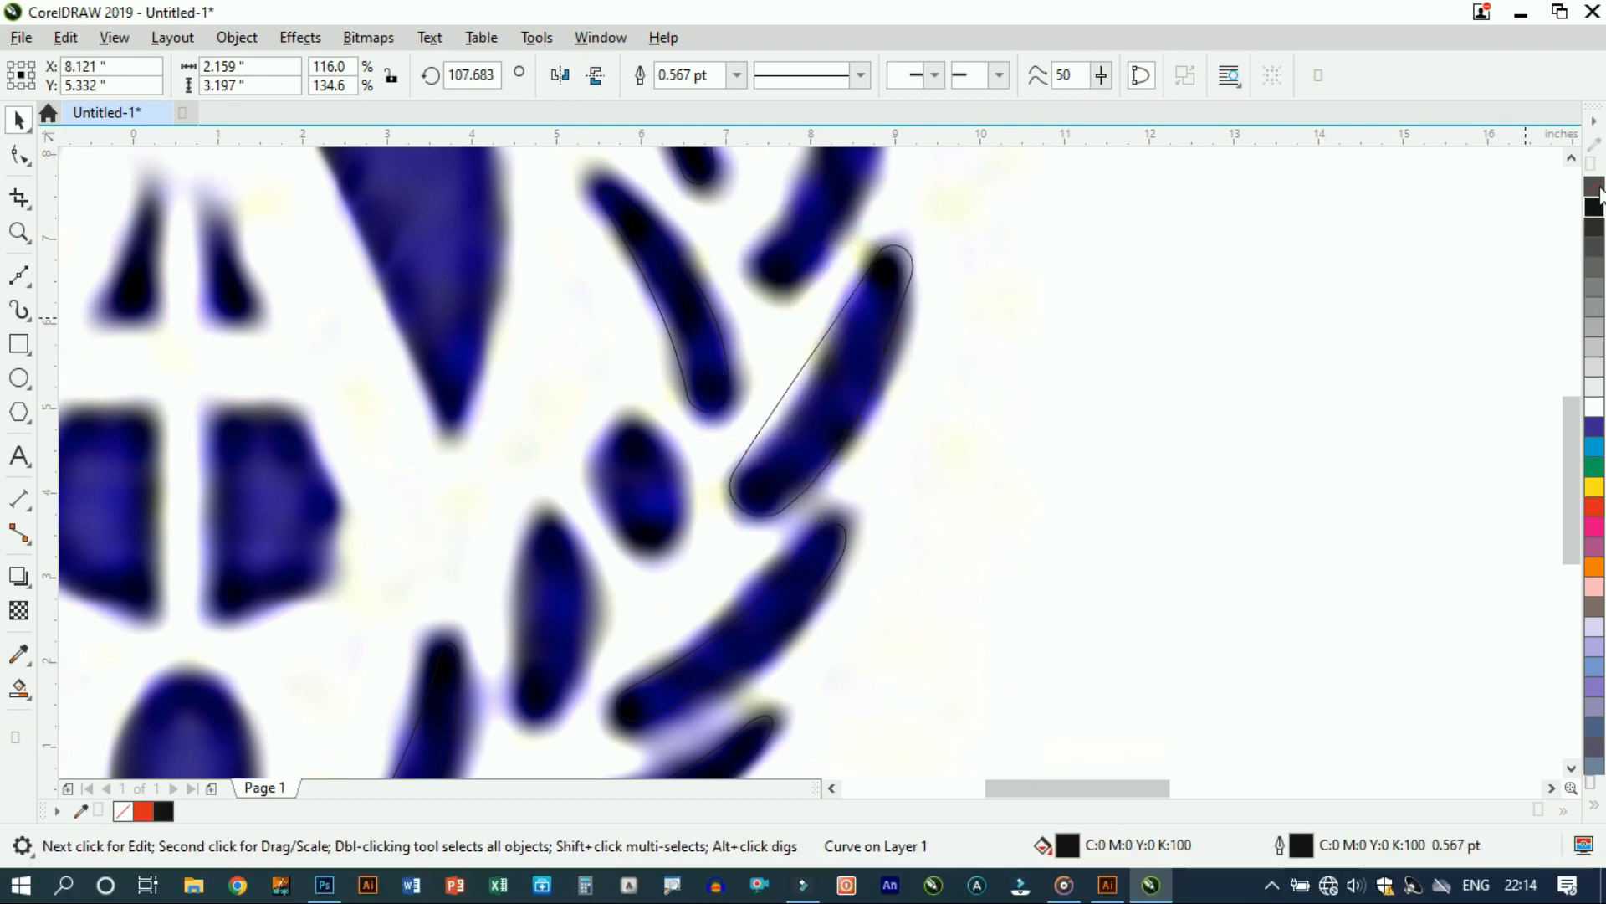
left_click(19, 155)
scroll(857, 419, "up", 2)
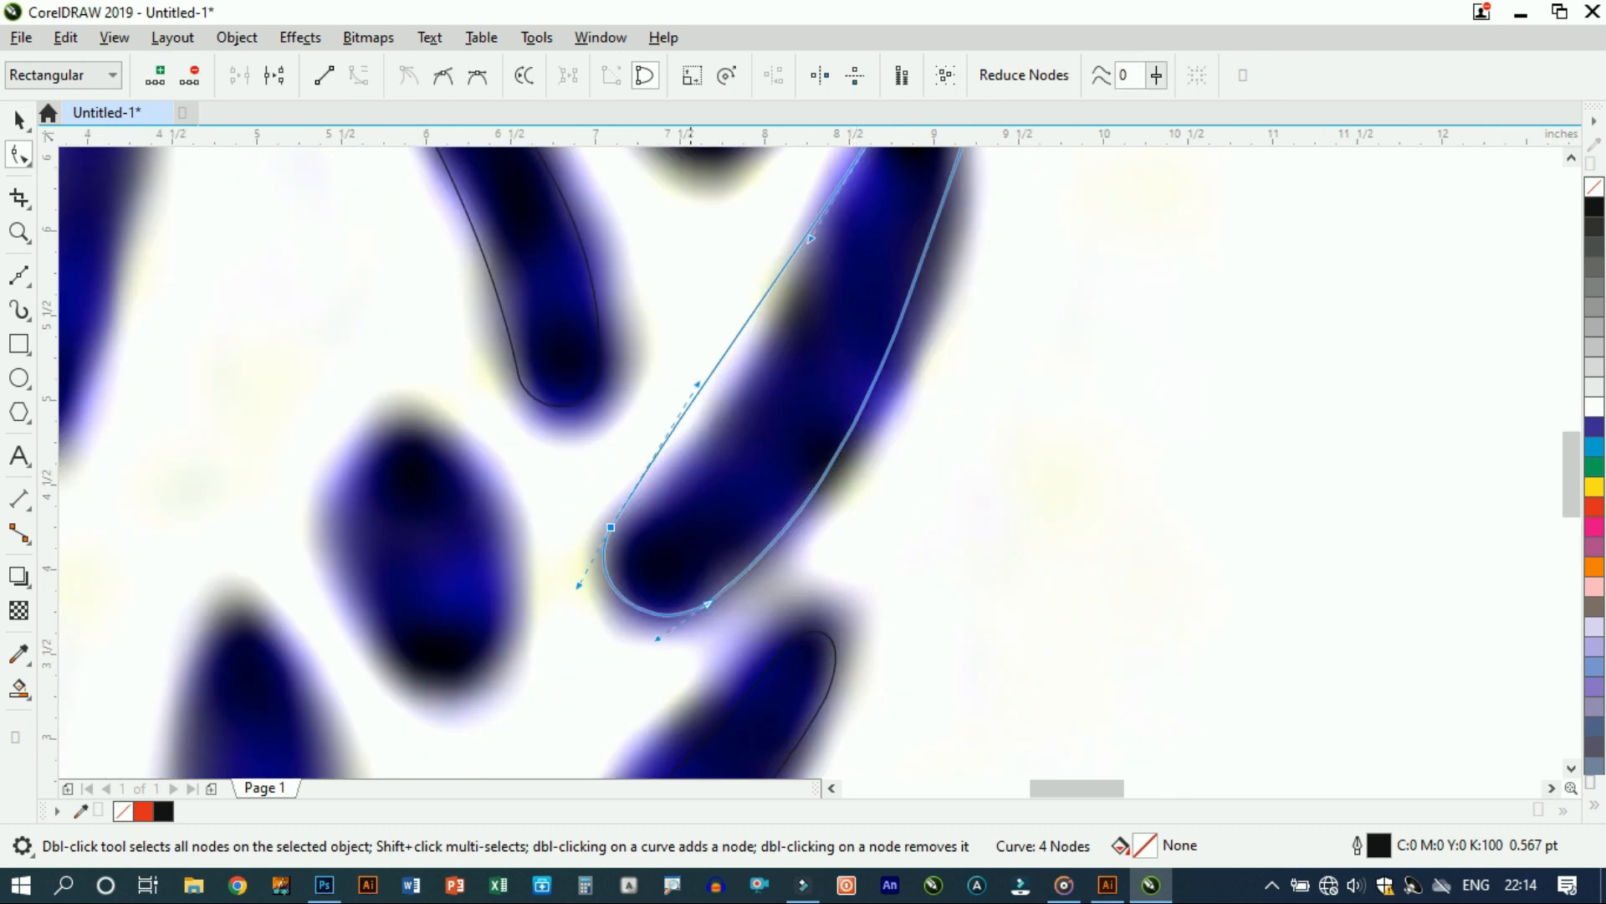
left_click_drag(726, 400, 751, 426)
scroll(803, 413, "down", 1)
left_click(885, 275)
scroll(870, 377, "up", 1)
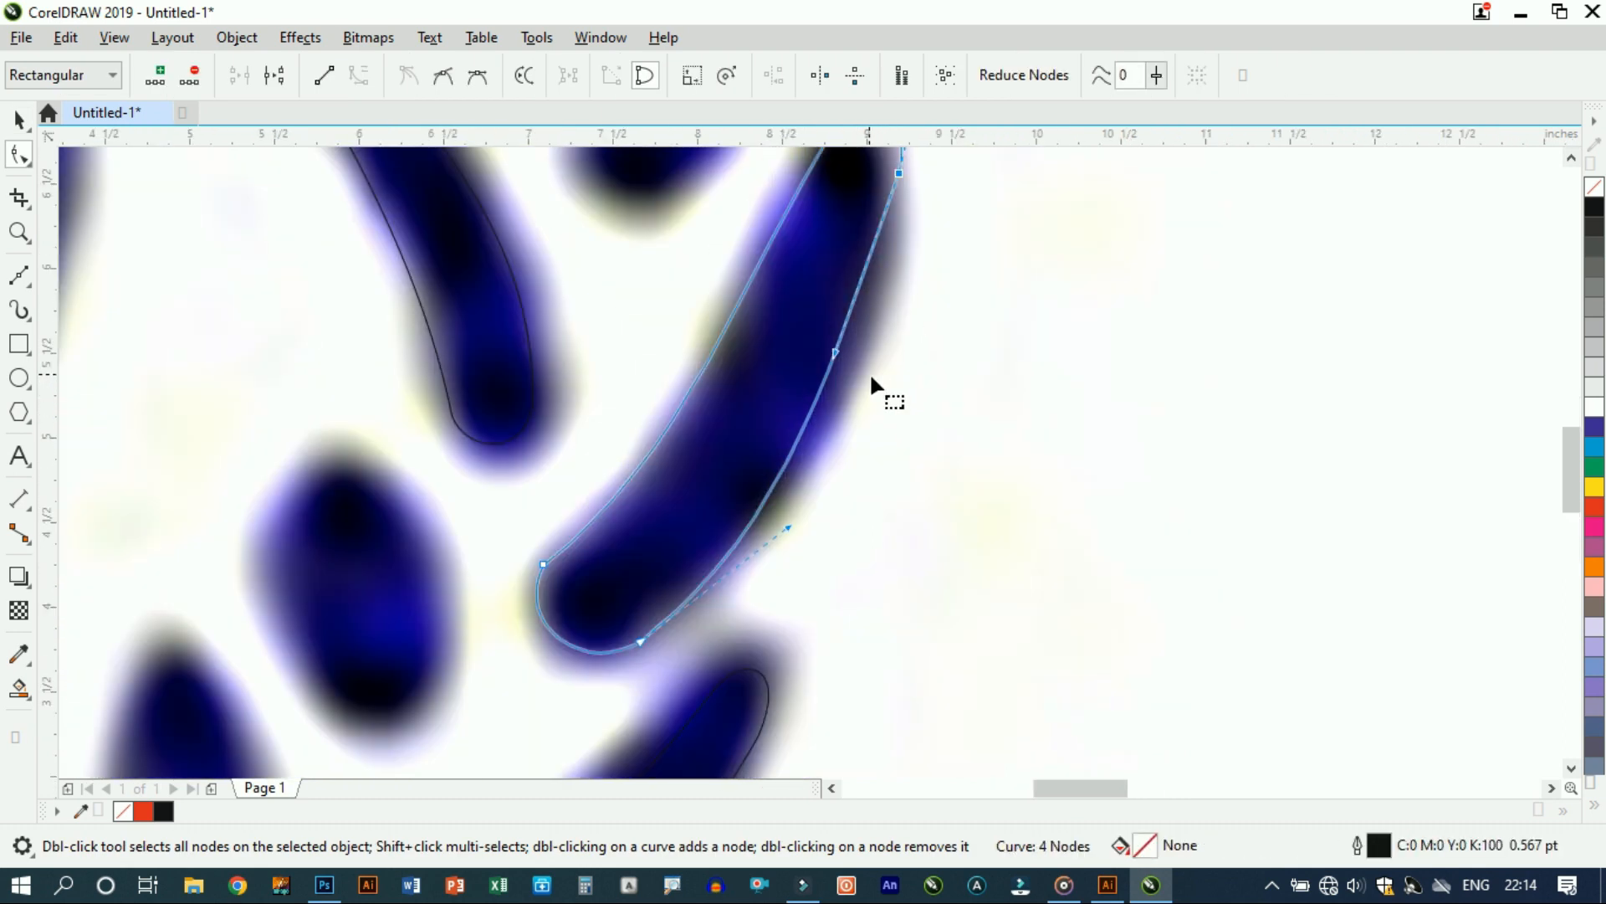
scroll(850, 360, "down", 3)
key("space")
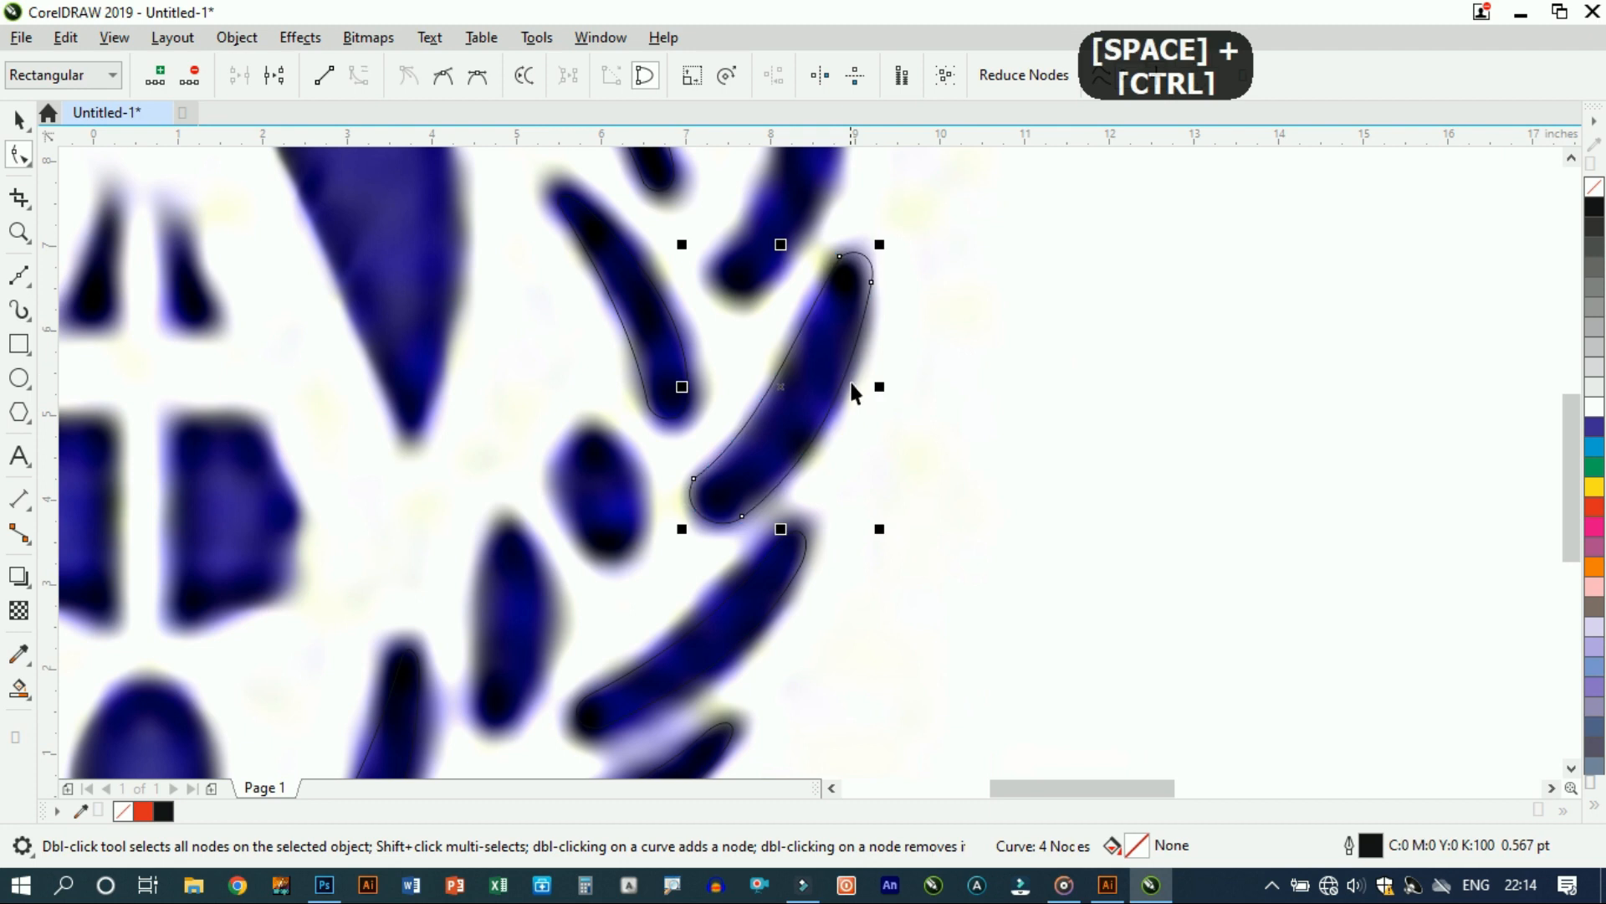
Step: Duplicate the finished outer leaf outline onto the next leaf above and scale the copy to about 1.55 by 2.30 inches
scroll(850, 379, "down", 2)
scroll(825, 381, "up", 2)
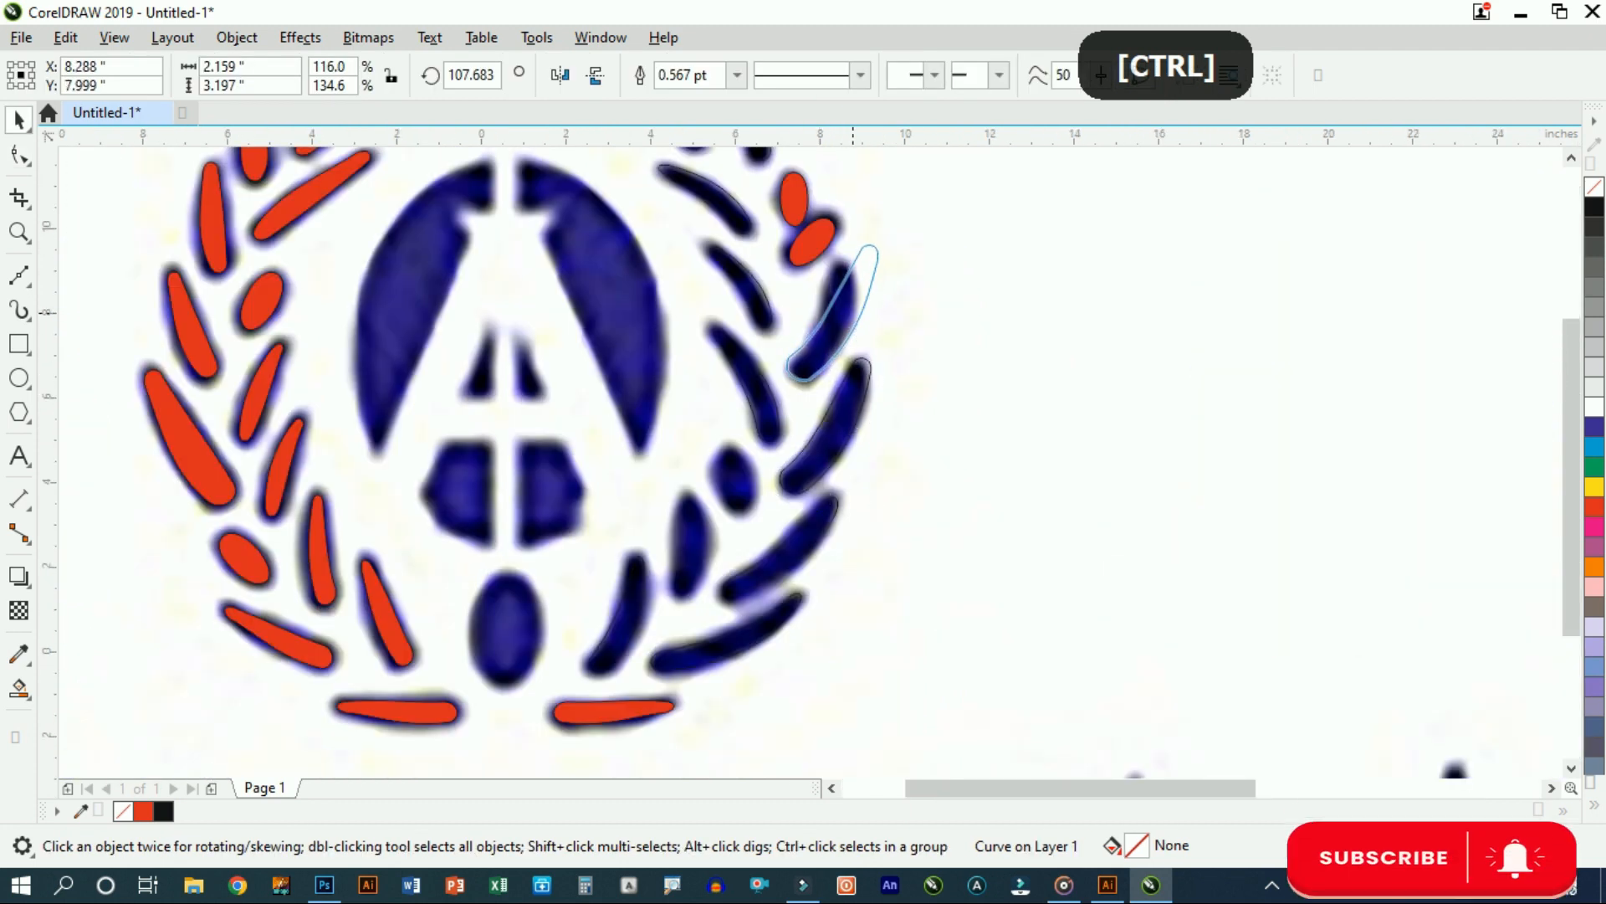
scroll(850, 312, "up", 2)
left_click(916, 320)
left_click(971, 235)
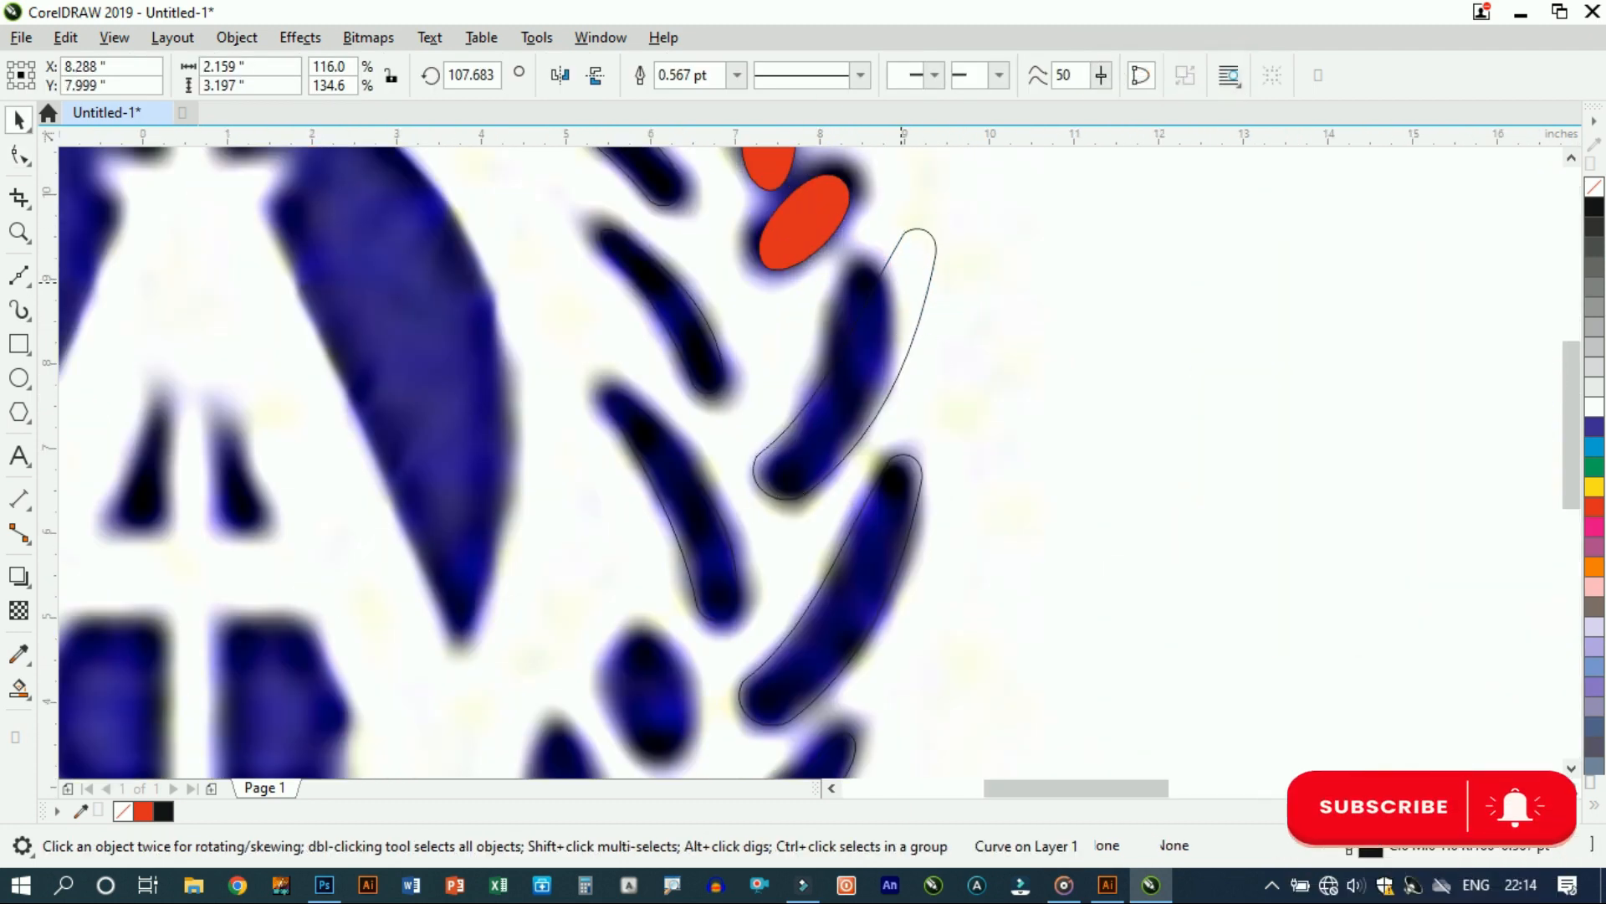
left_click_drag(911, 292, 910, 293)
left_click(818, 448)
scroll(791, 466, "up", 2)
left_click_drag(789, 469, 813, 464)
left_click_drag(820, 464, 849, 441)
scroll(849, 440, "down", 1)
left_click(888, 415)
scroll(888, 415, "down", 1)
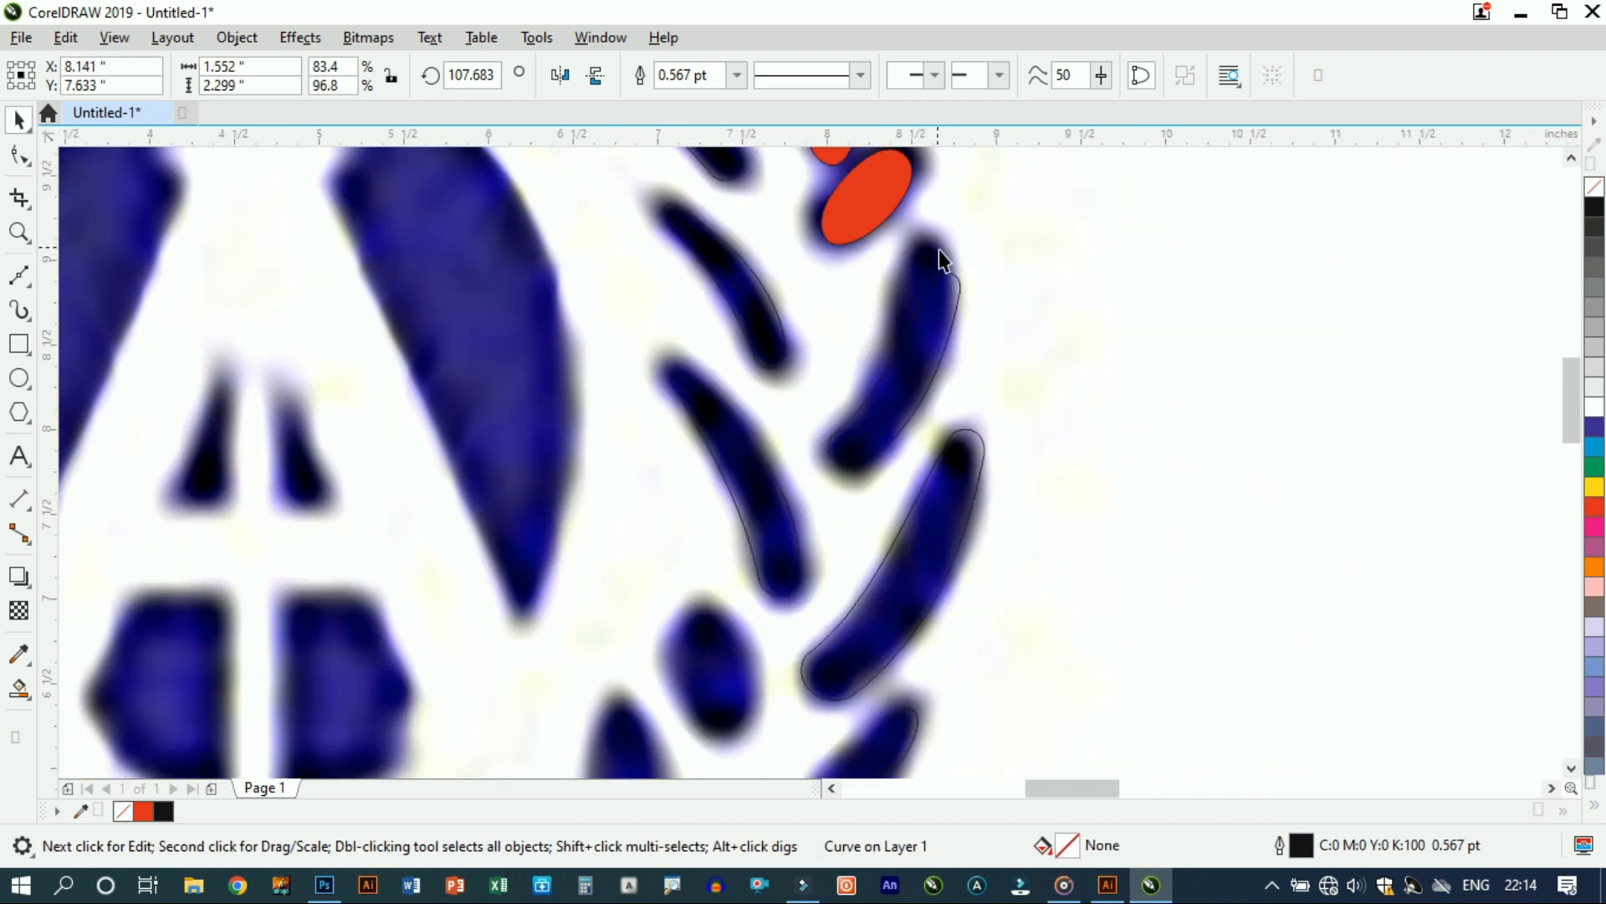
Step: Enlarge the copied outline to about 1.78 by 2.63 inches, move it over the leaf and rotate it to about 115°
scroll(938, 249, "up", 1)
left_click(931, 365)
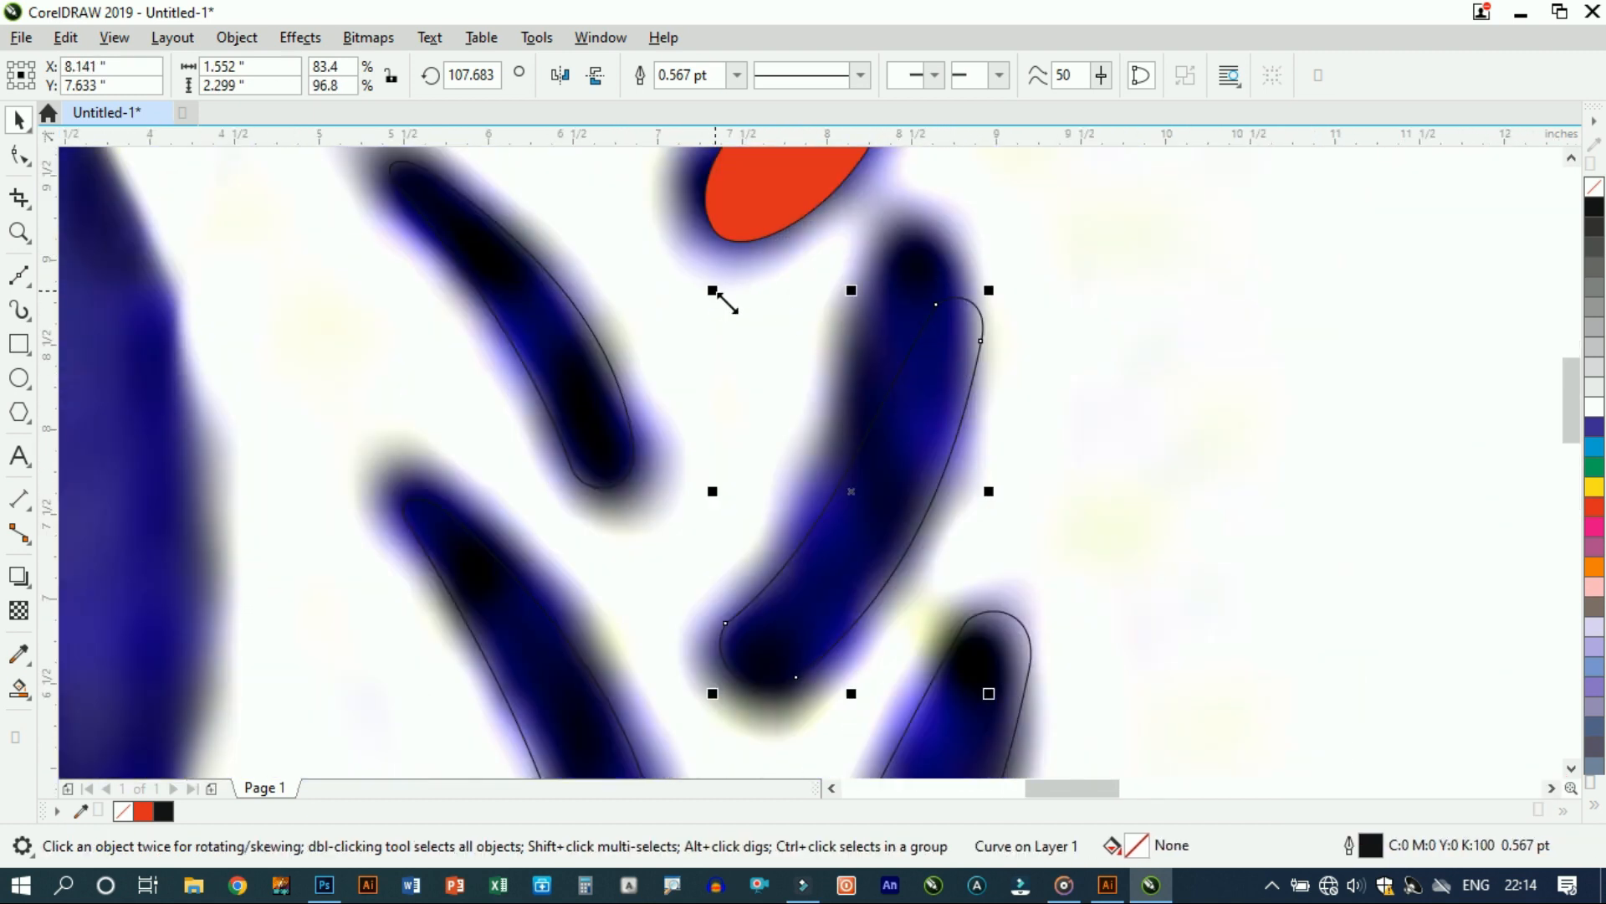
left_click_drag(989, 290, 1029, 235)
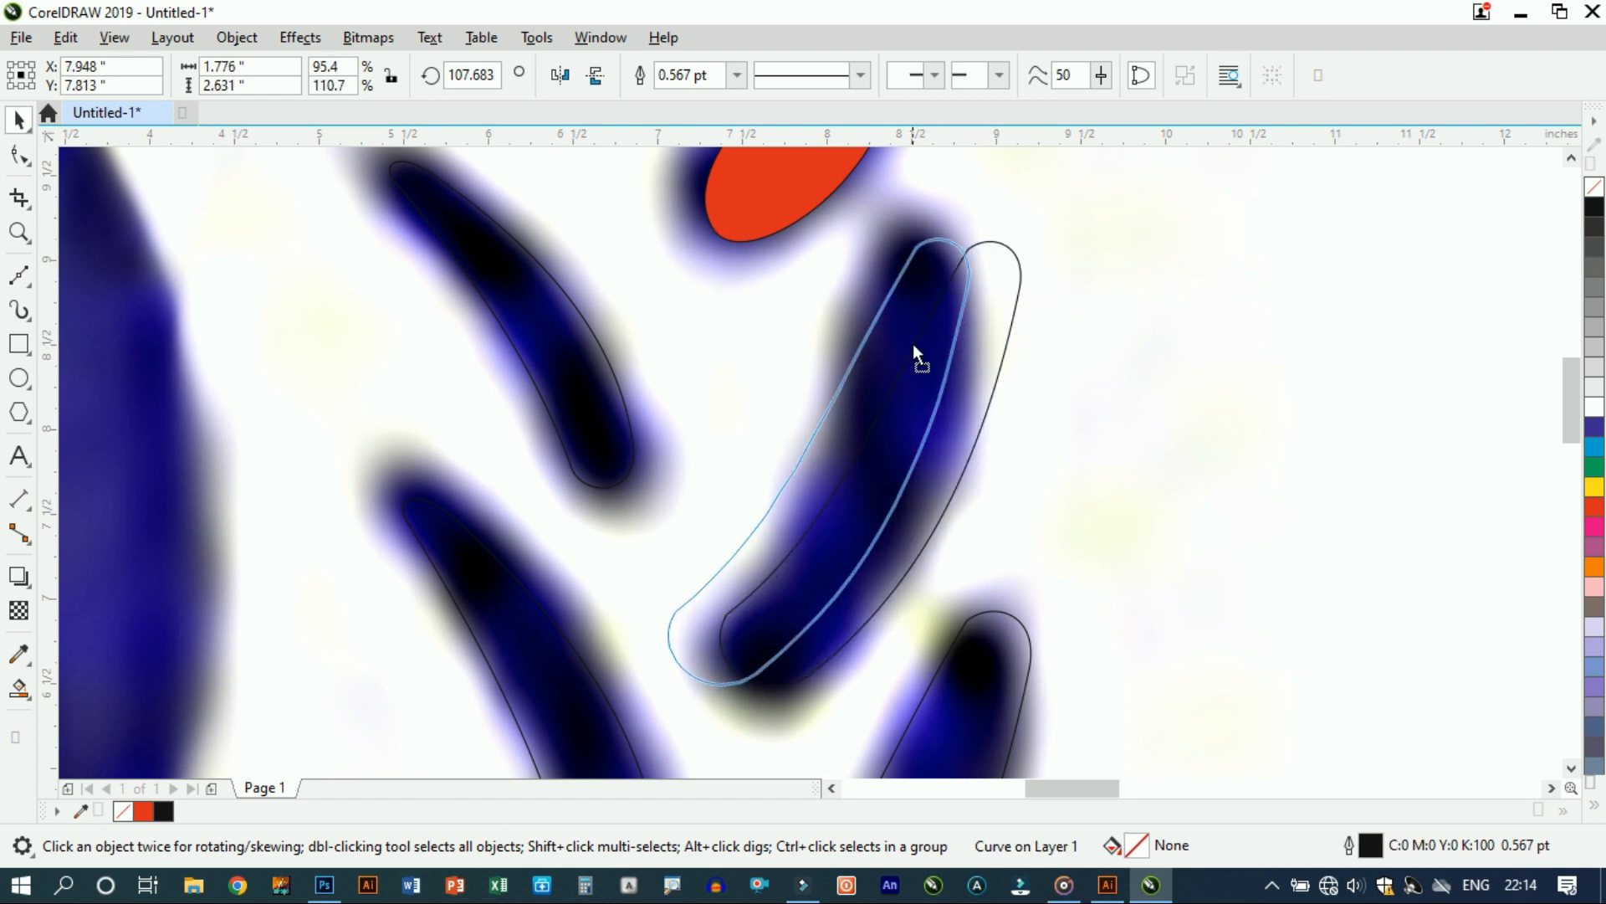
left_click(886, 506)
left_click_drag(801, 691, 871, 704)
Step: Adjust the outline's end nodes and bend its inner side to follow the curve of the blurry leaf
left_click(20, 155)
left_click_drag(713, 611, 743, 615)
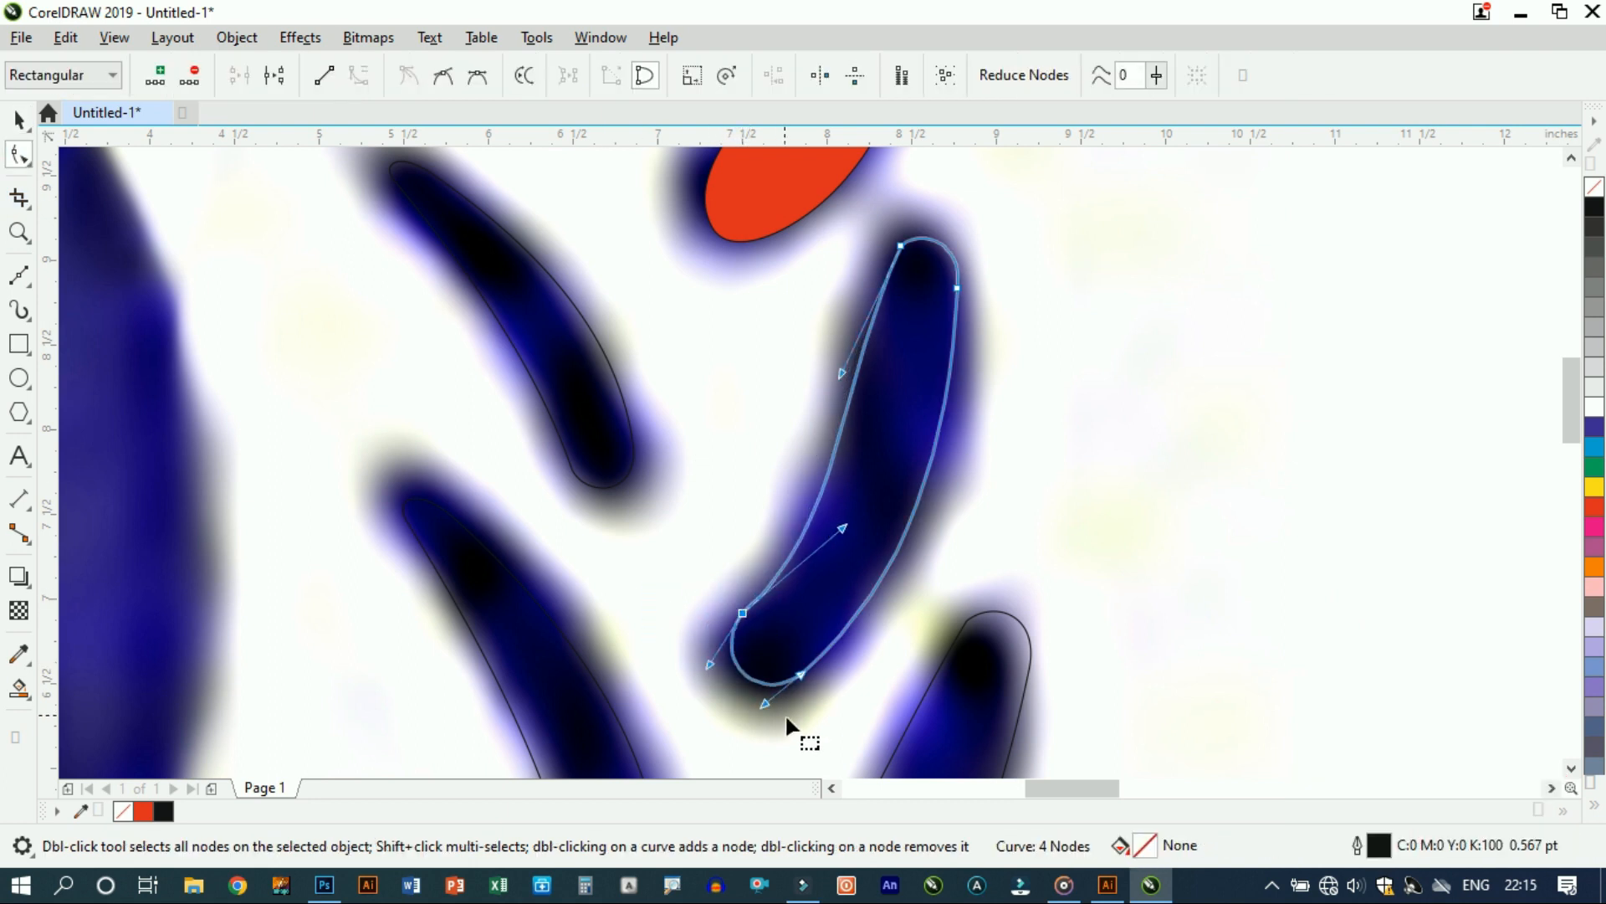
left_click(902, 246)
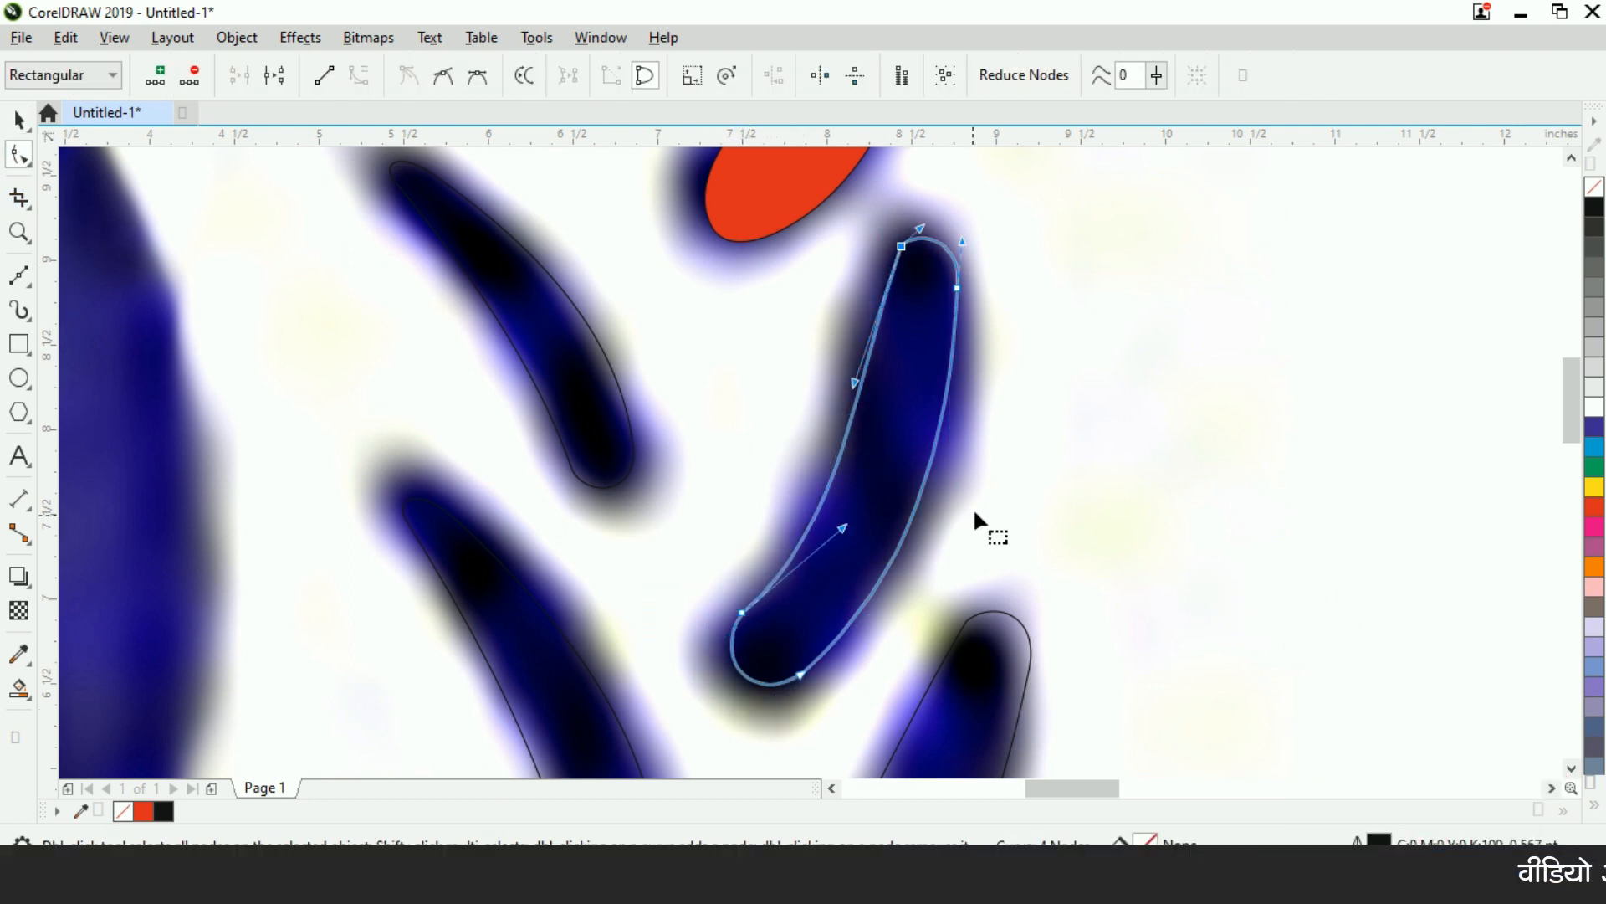
scroll(952, 408, "down", 2)
key("ctrl+space")
Step: Copy the red oval onto the small right inner leaf, rotate it to about 14° and resize it to about 0.77 by 1.33 inches
scroll(946, 355, "down", 1)
scroll(892, 516, "up", 2)
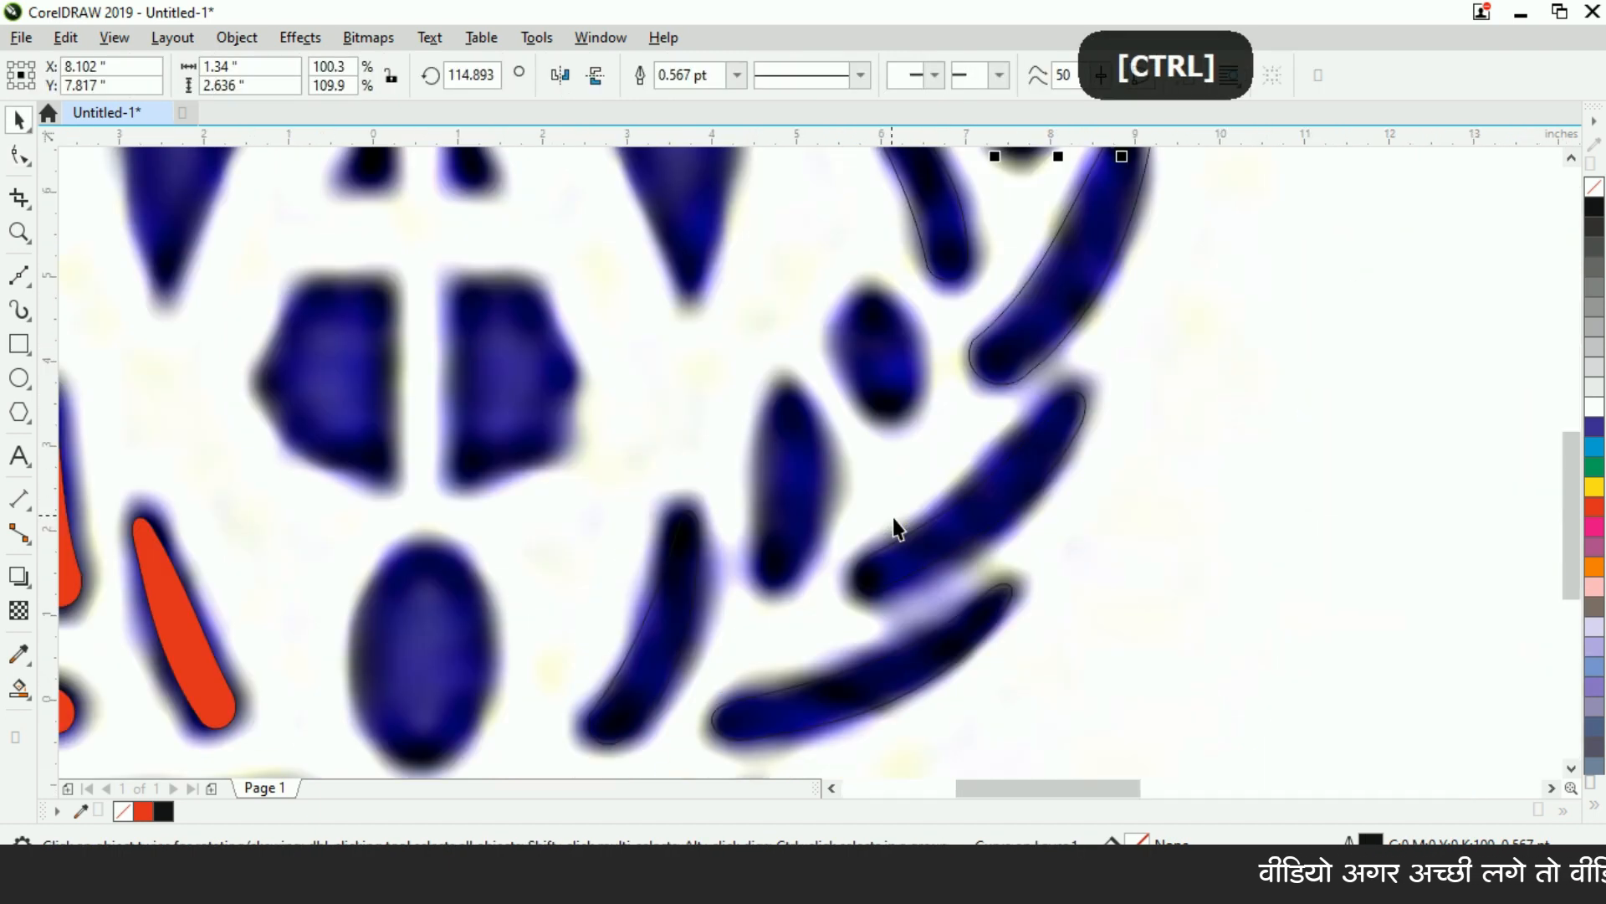
scroll(892, 517, "down", 2)
left_click_drag(975, 212, 886, 429)
scroll(887, 429, "up", 4)
left_click(889, 423)
left_click(955, 365)
left_click(955, 365)
left_click_drag(932, 380, 990, 427)
left_click_drag(973, 471, 891, 556)
left_click_drag(870, 369, 717, 412)
left_click_drag(846, 419, 886, 421)
scroll(887, 427, "down", 4)
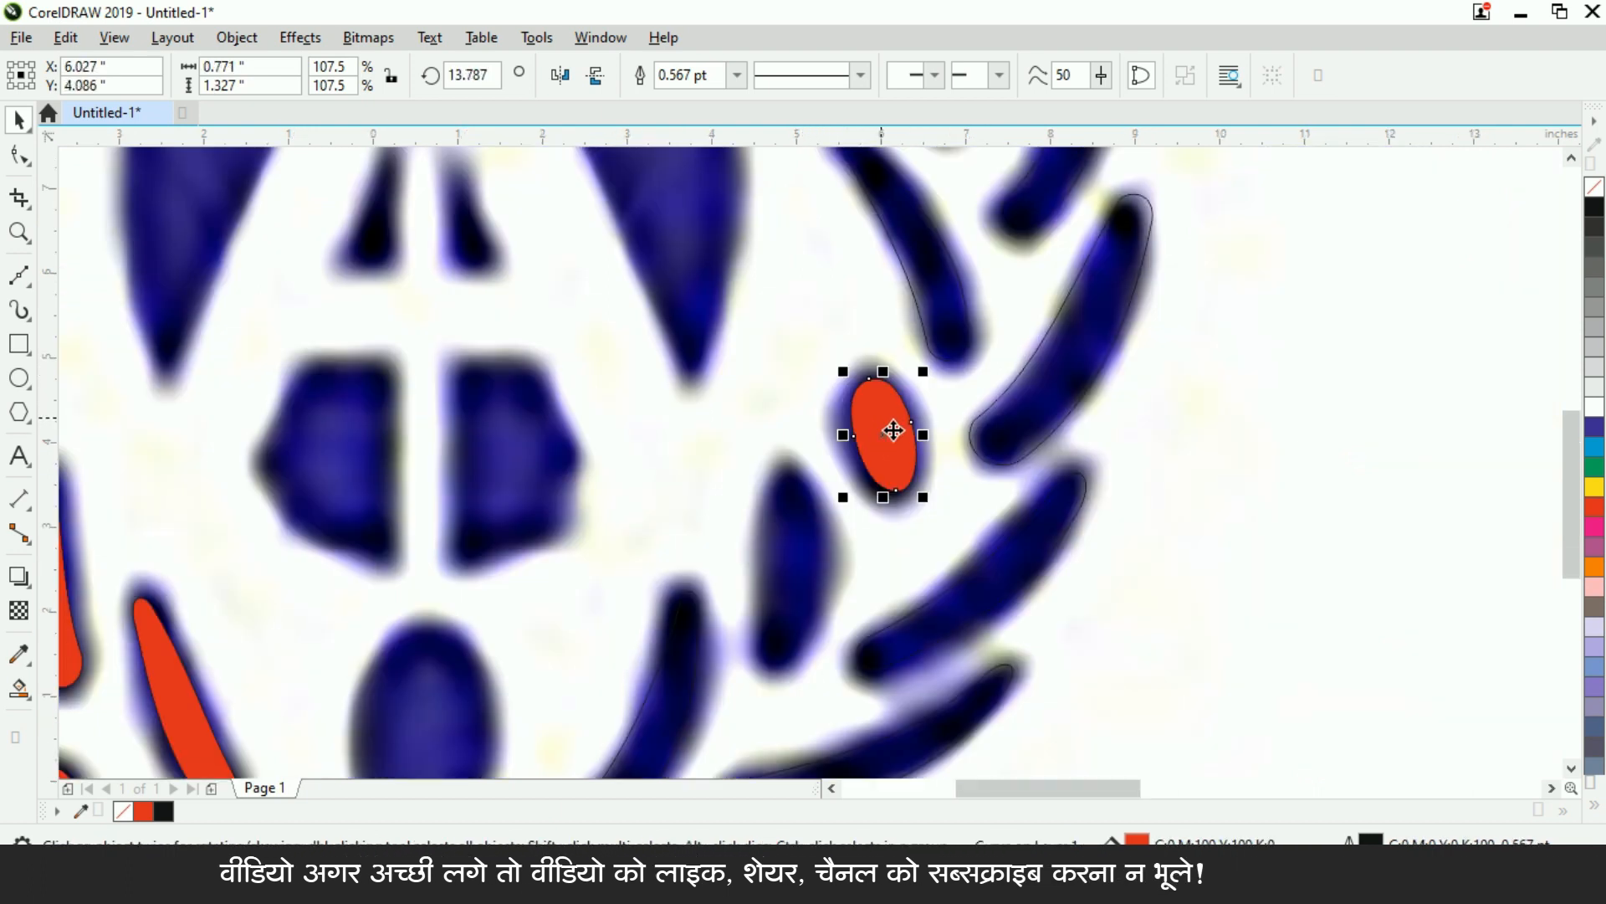
scroll(850, 484, "up", 1)
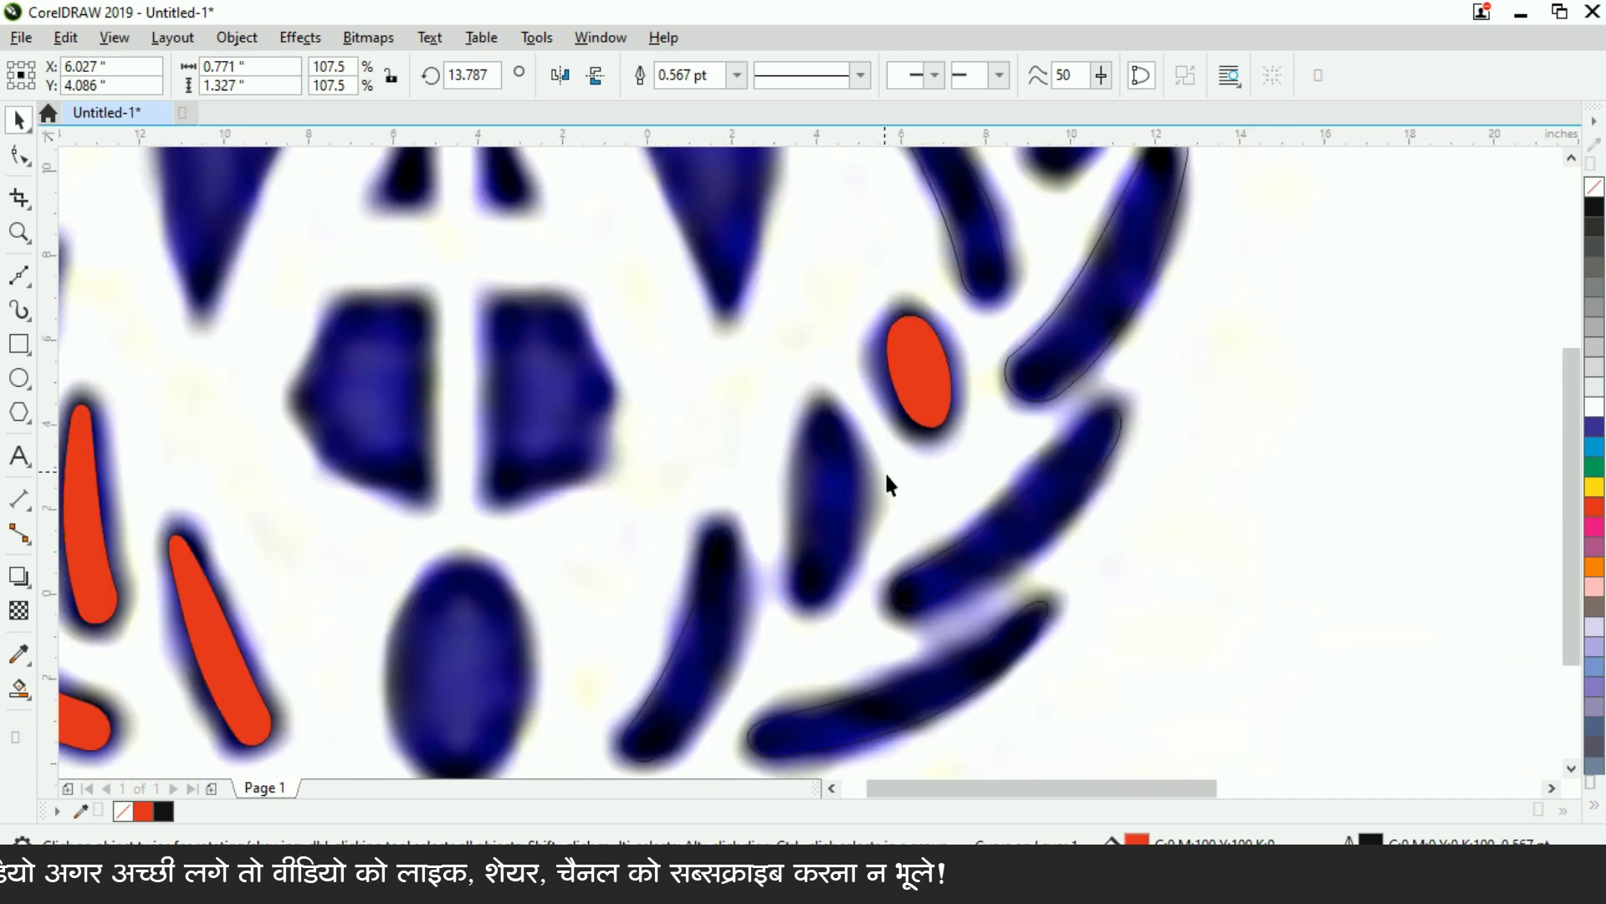
Step: Duplicate the large outer leaf's outline onto the upright inner leaf below the red oval and rotate it to about 138°
scroll(945, 385, "down", 1)
left_click(1015, 279)
left_click_drag(1014, 384, 894, 483)
scroll(893, 483, "up", 2)
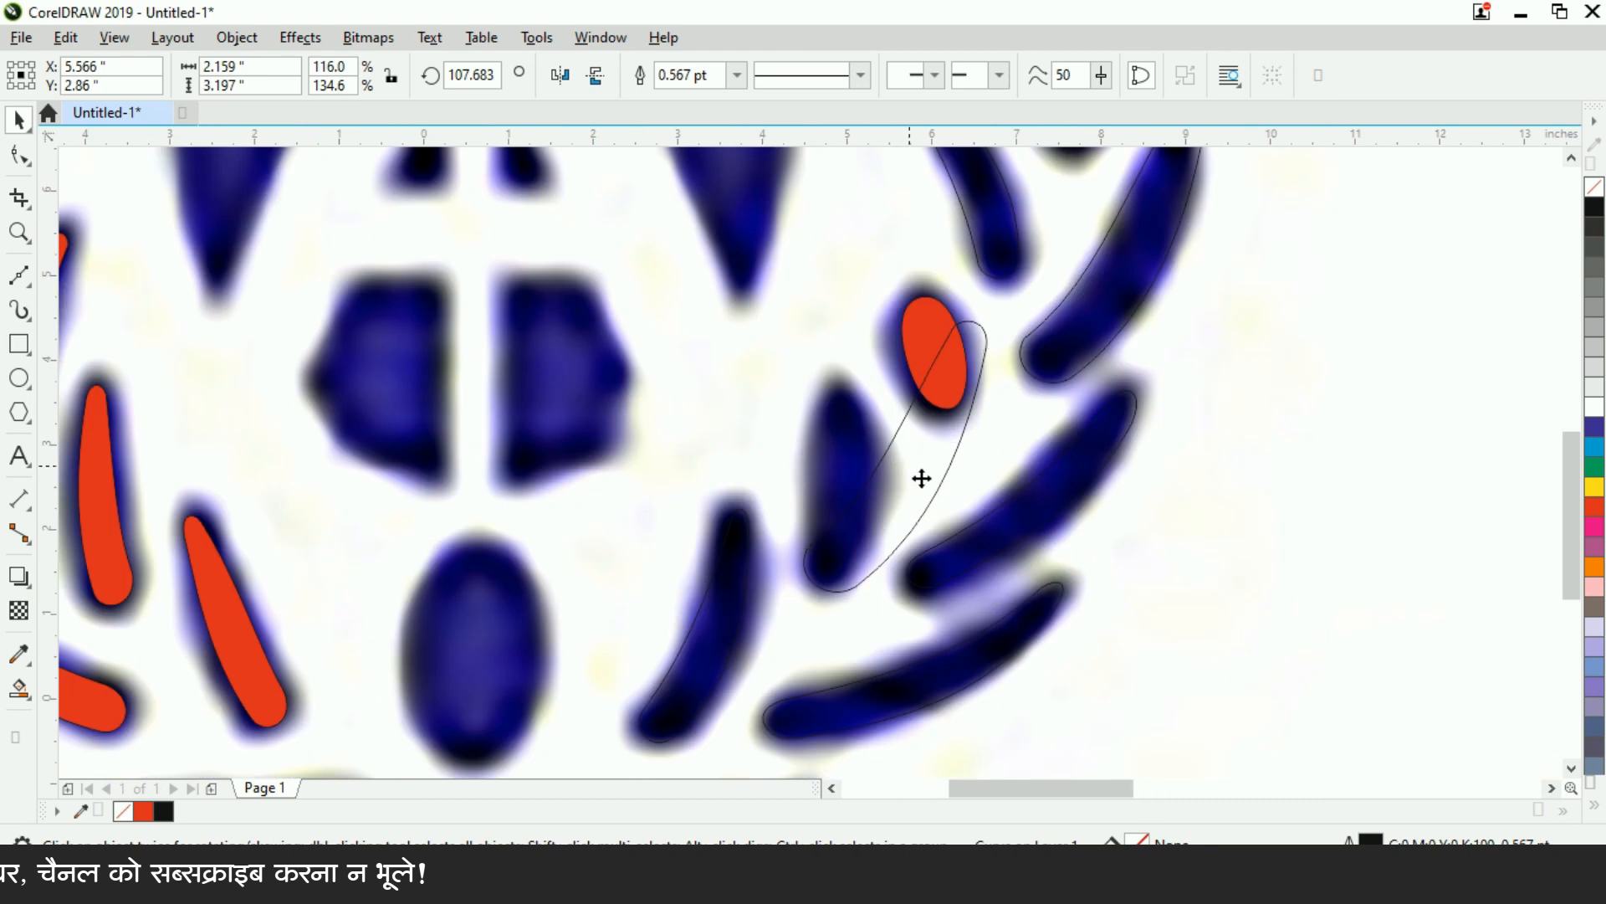
left_click_drag(713, 323, 631, 333)
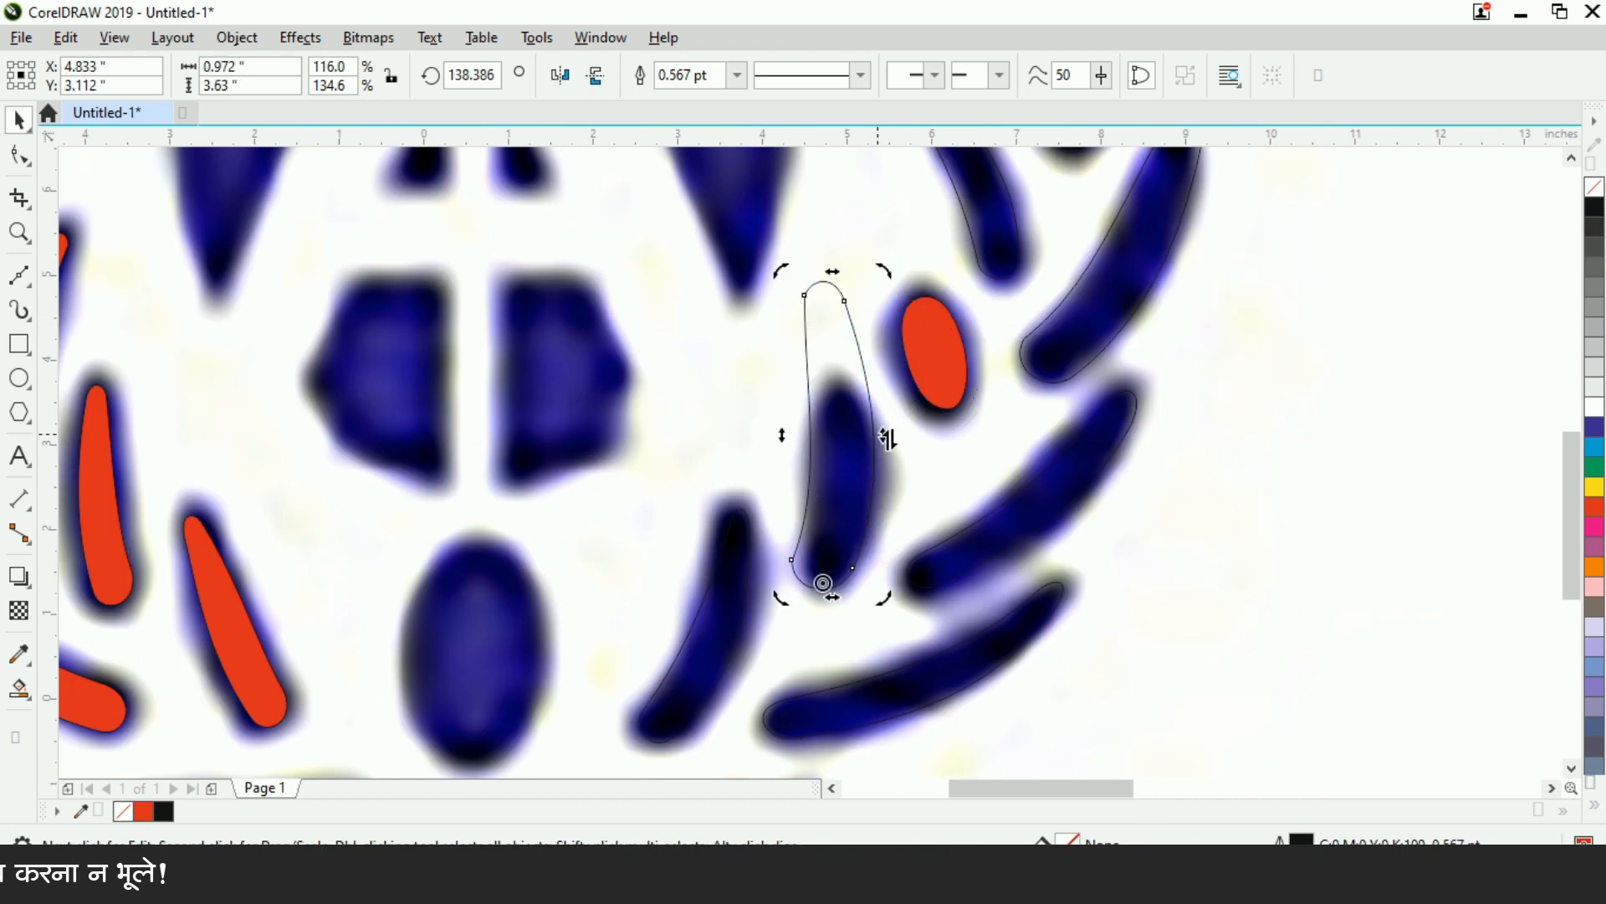
Step: Reposition the rotated copy, scale it to about 0.67 by 2.34 inches and skew it slightly to fit the leaf
left_click_drag(815, 503, 841, 499)
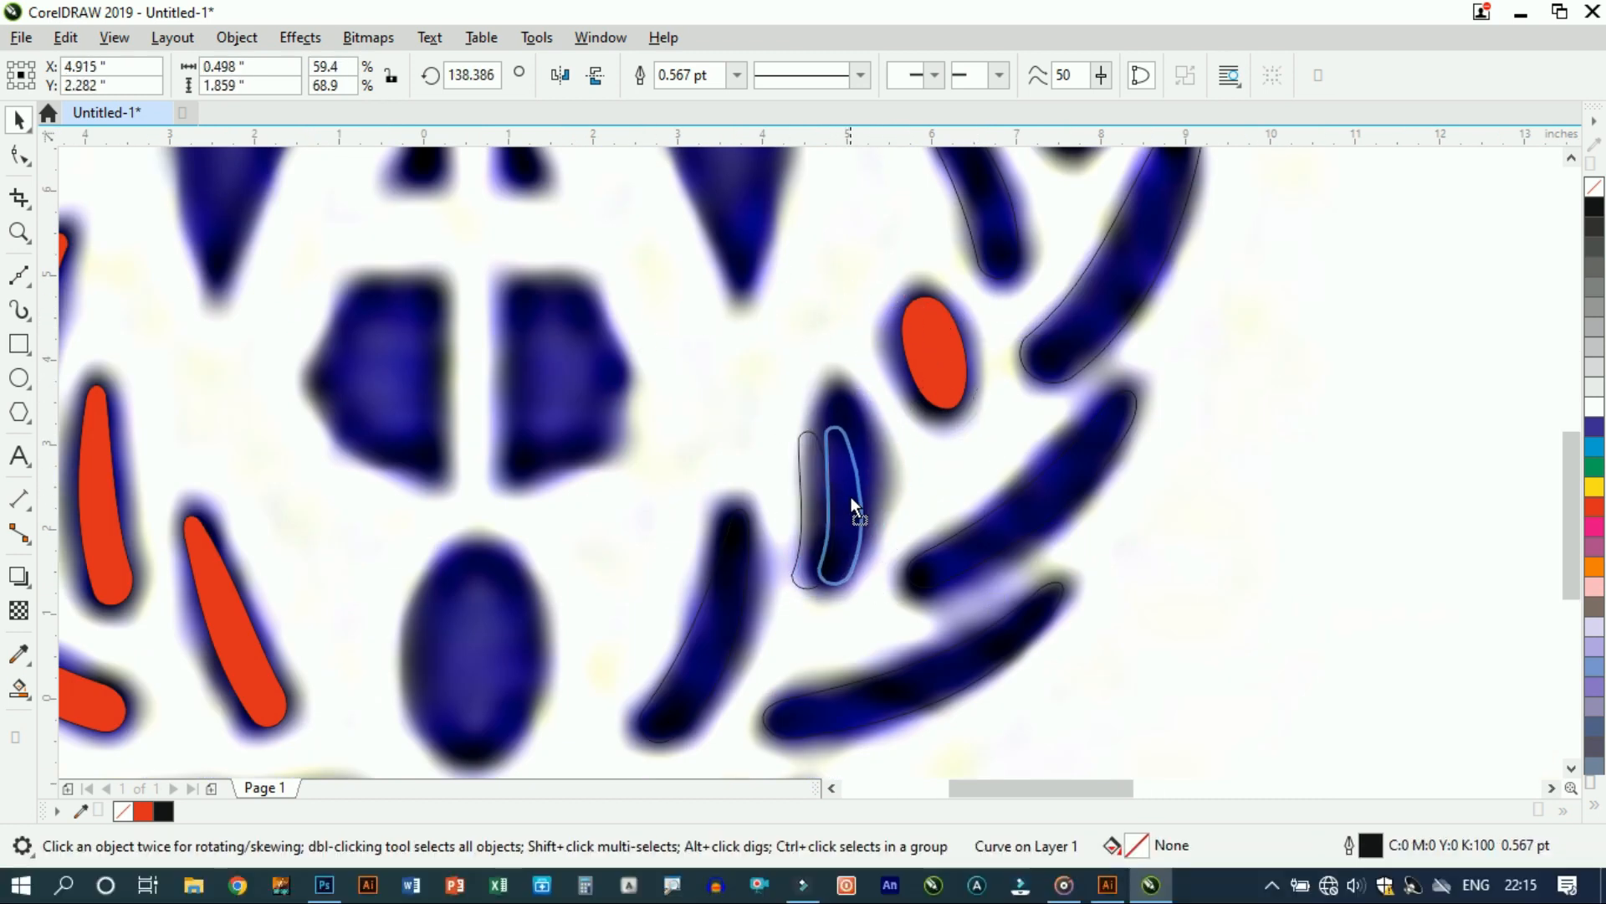
left_click(850, 495)
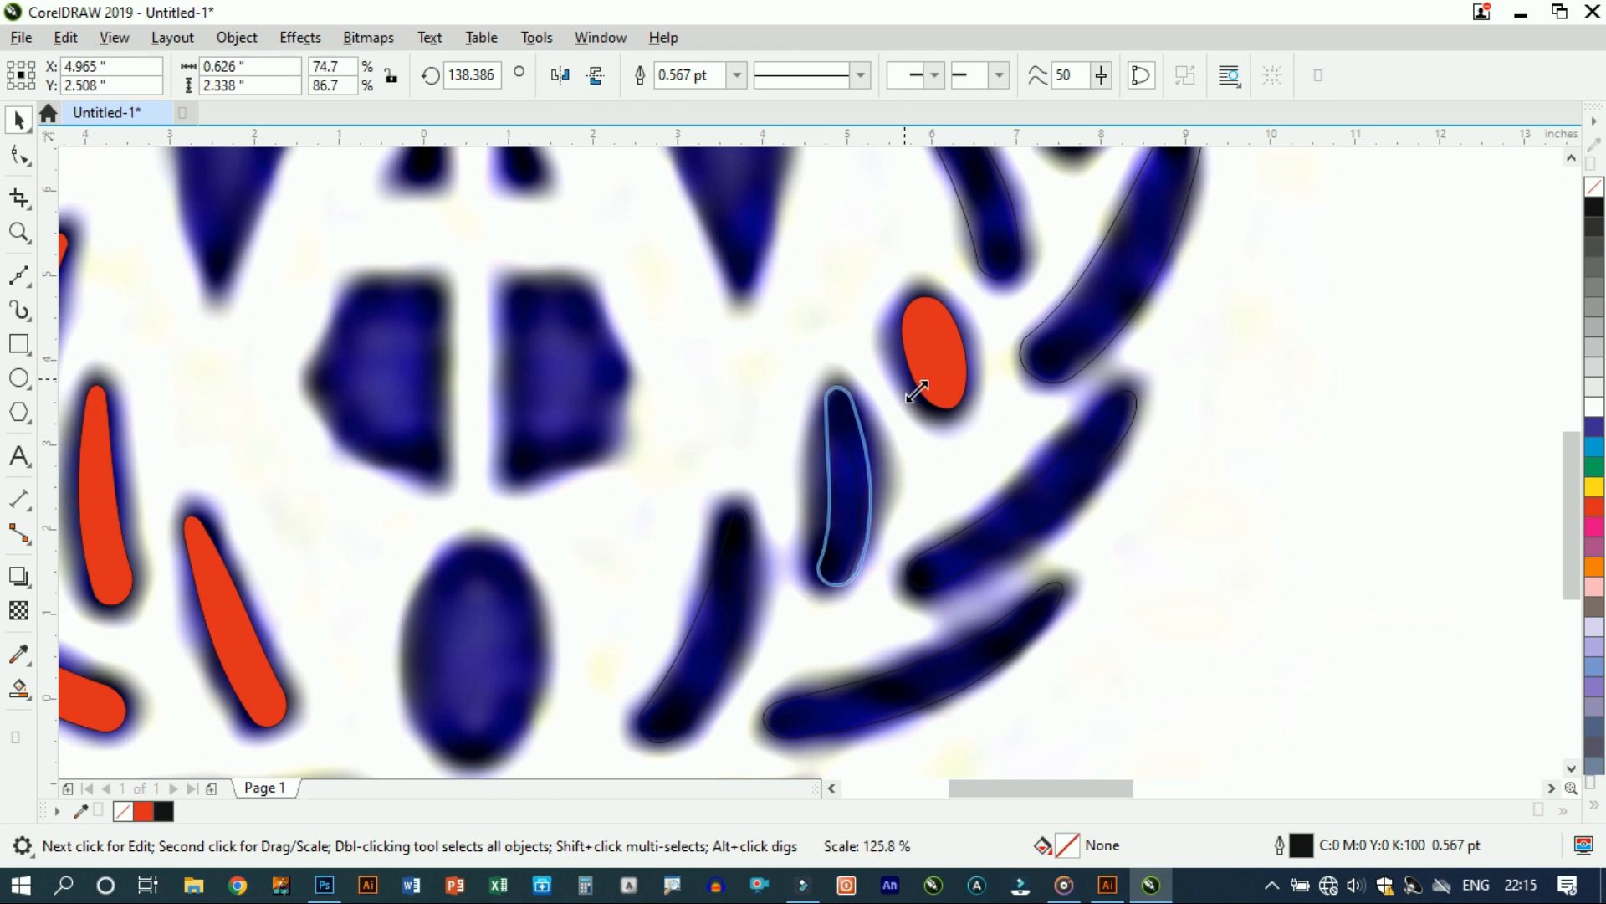
scroll(857, 561, "up", 2)
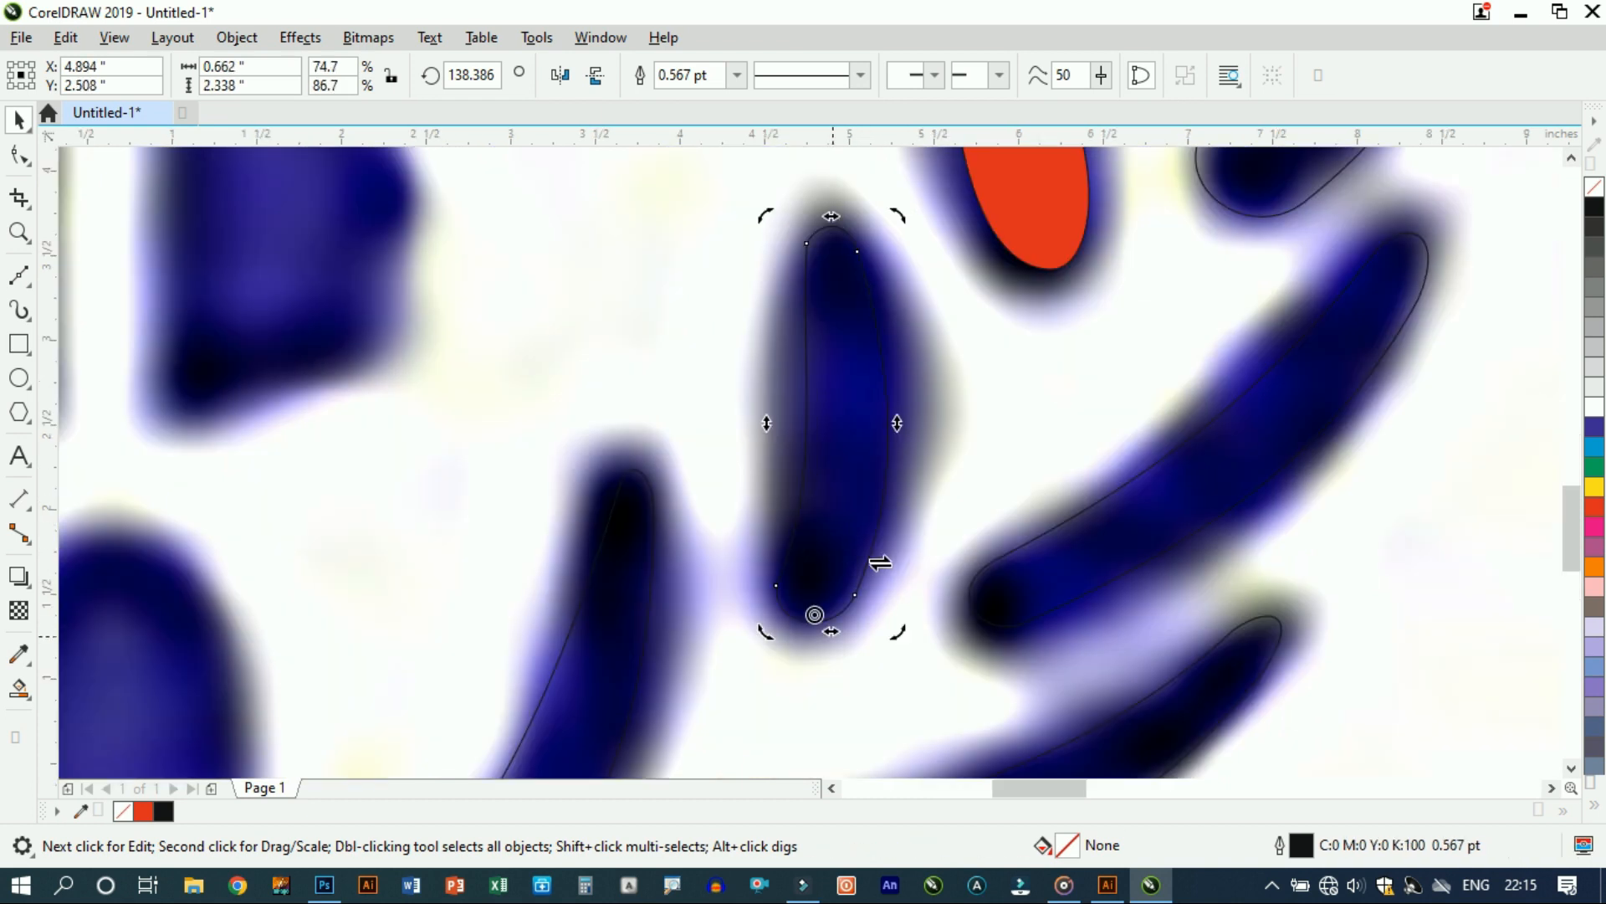
Step: Bulge the outline's outer side, bend its inner side to the leaf's shape, and make the lower inner node smooth
left_click(16, 157)
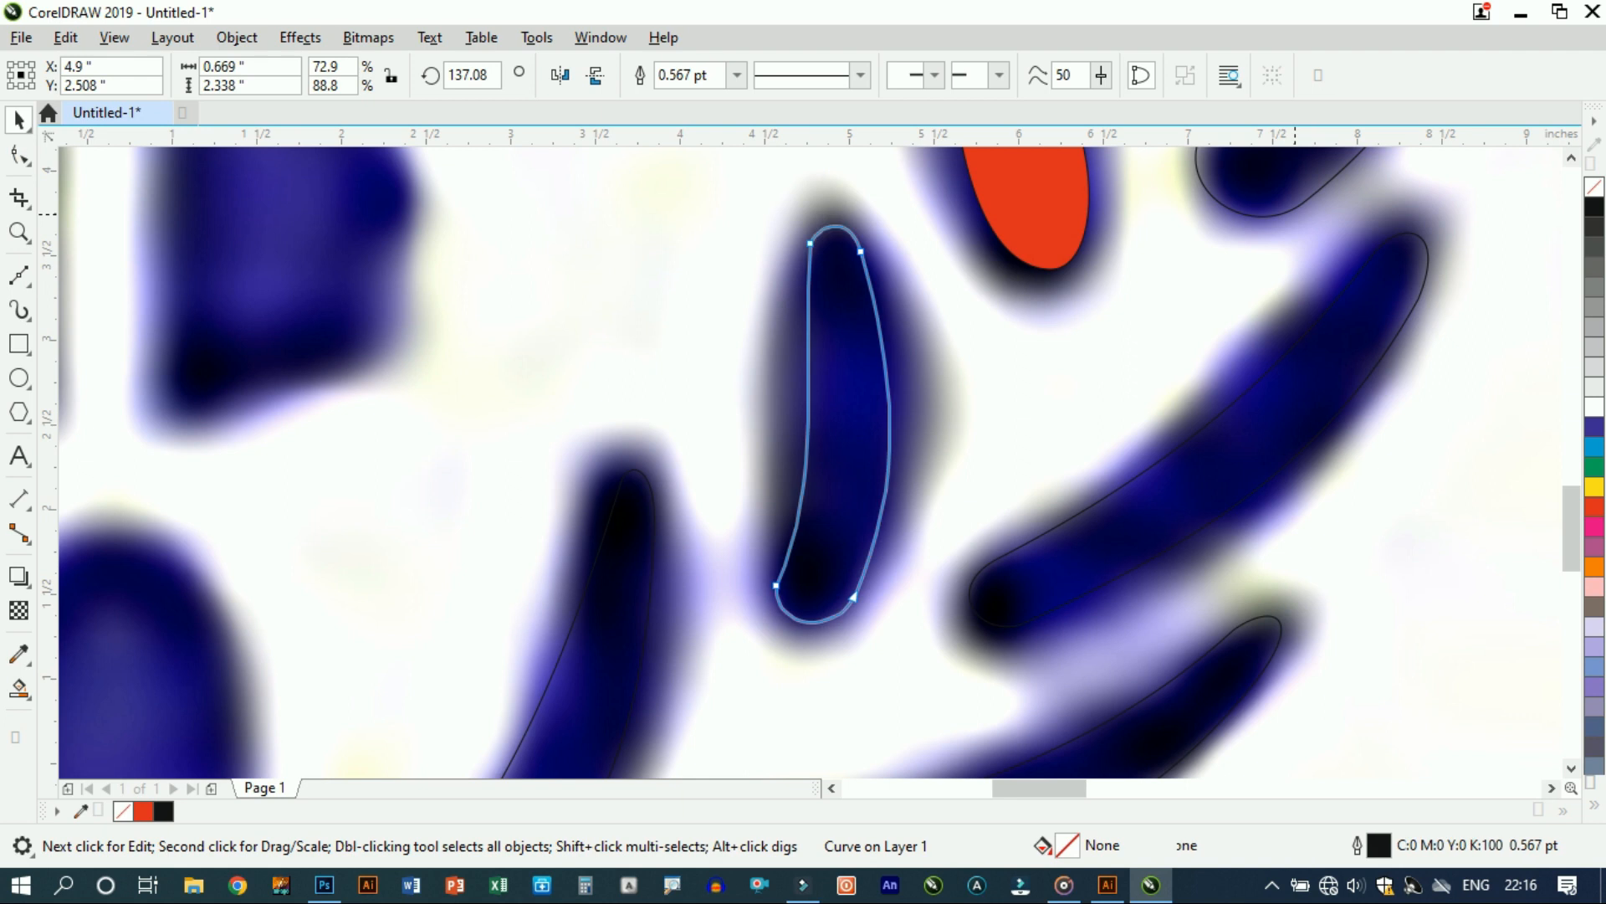
left_click_drag(911, 373, 912, 376)
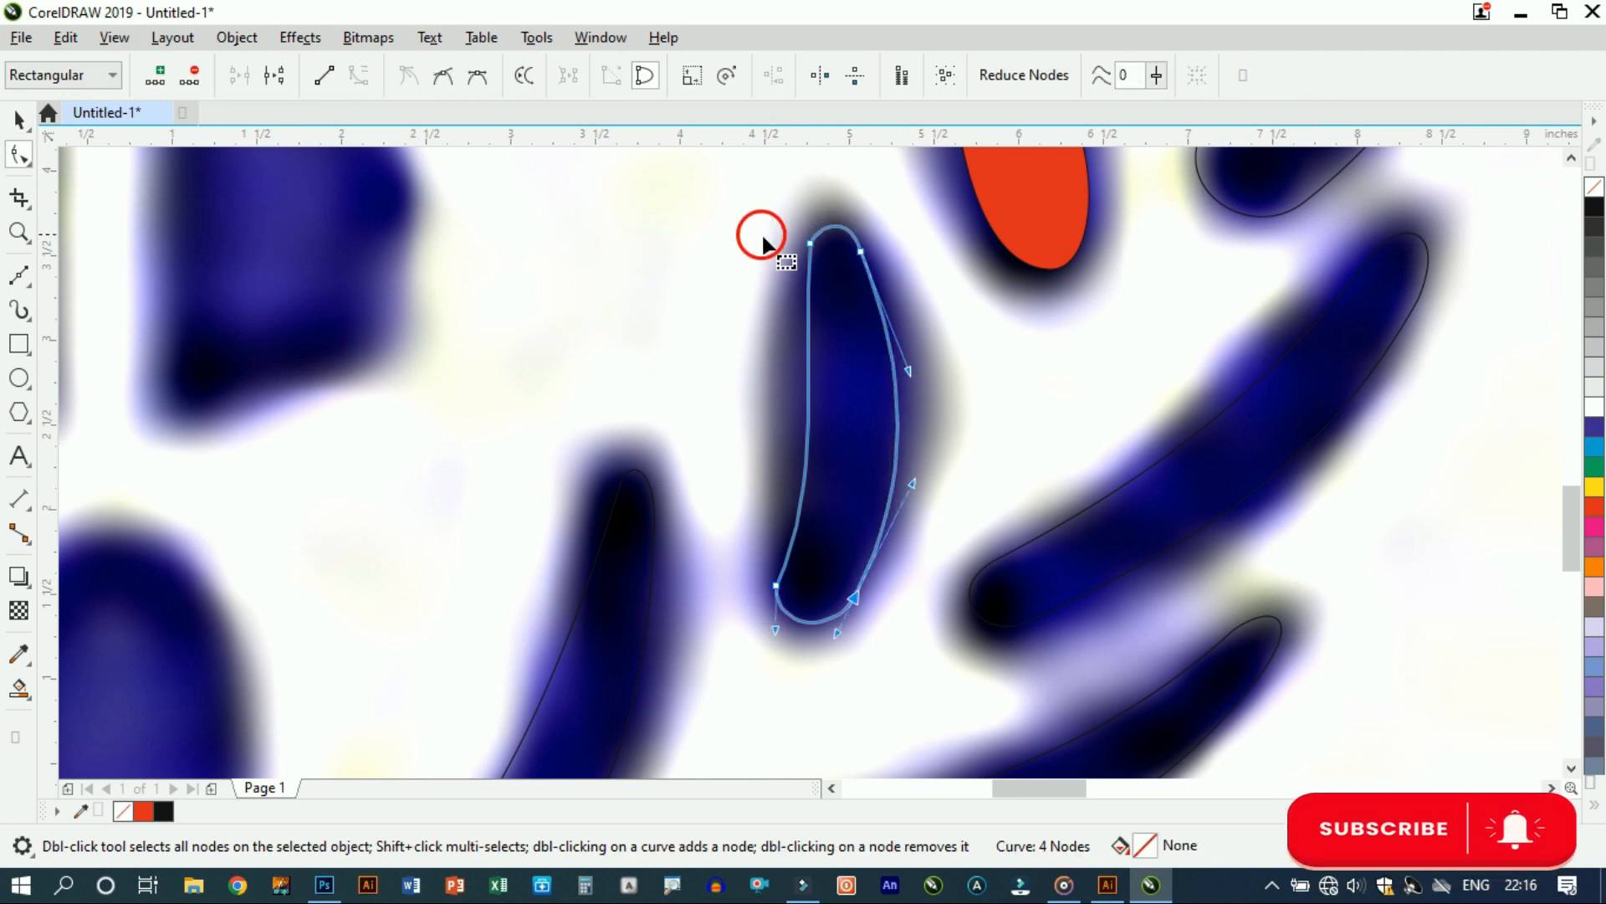
left_click(803, 409)
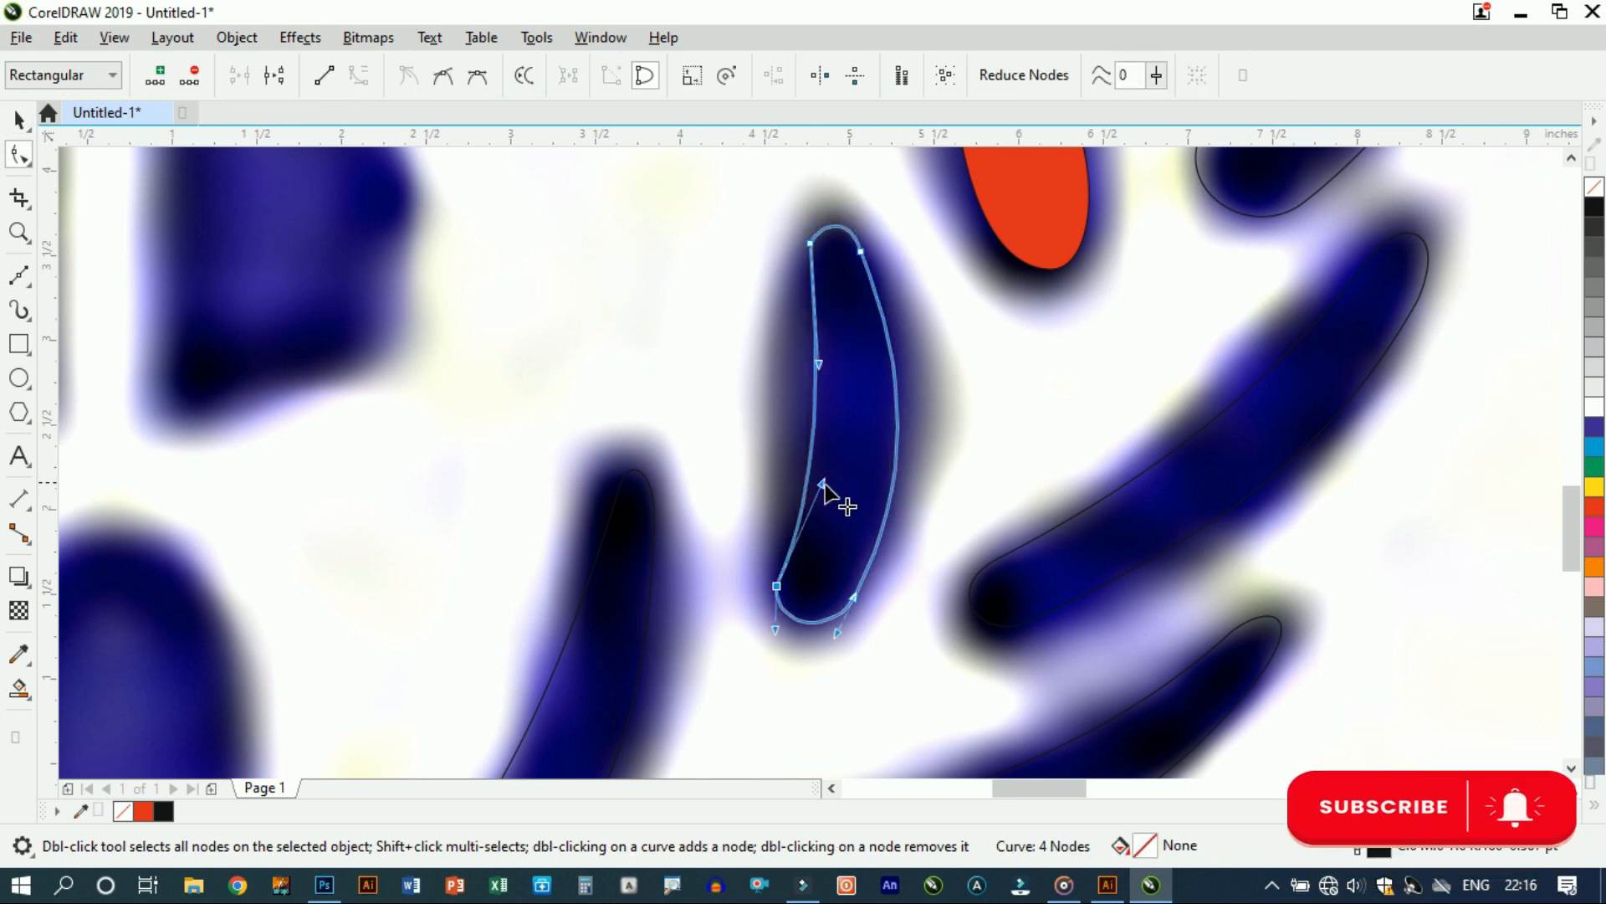
left_click_drag(806, 611, 805, 611)
right_click(803, 602)
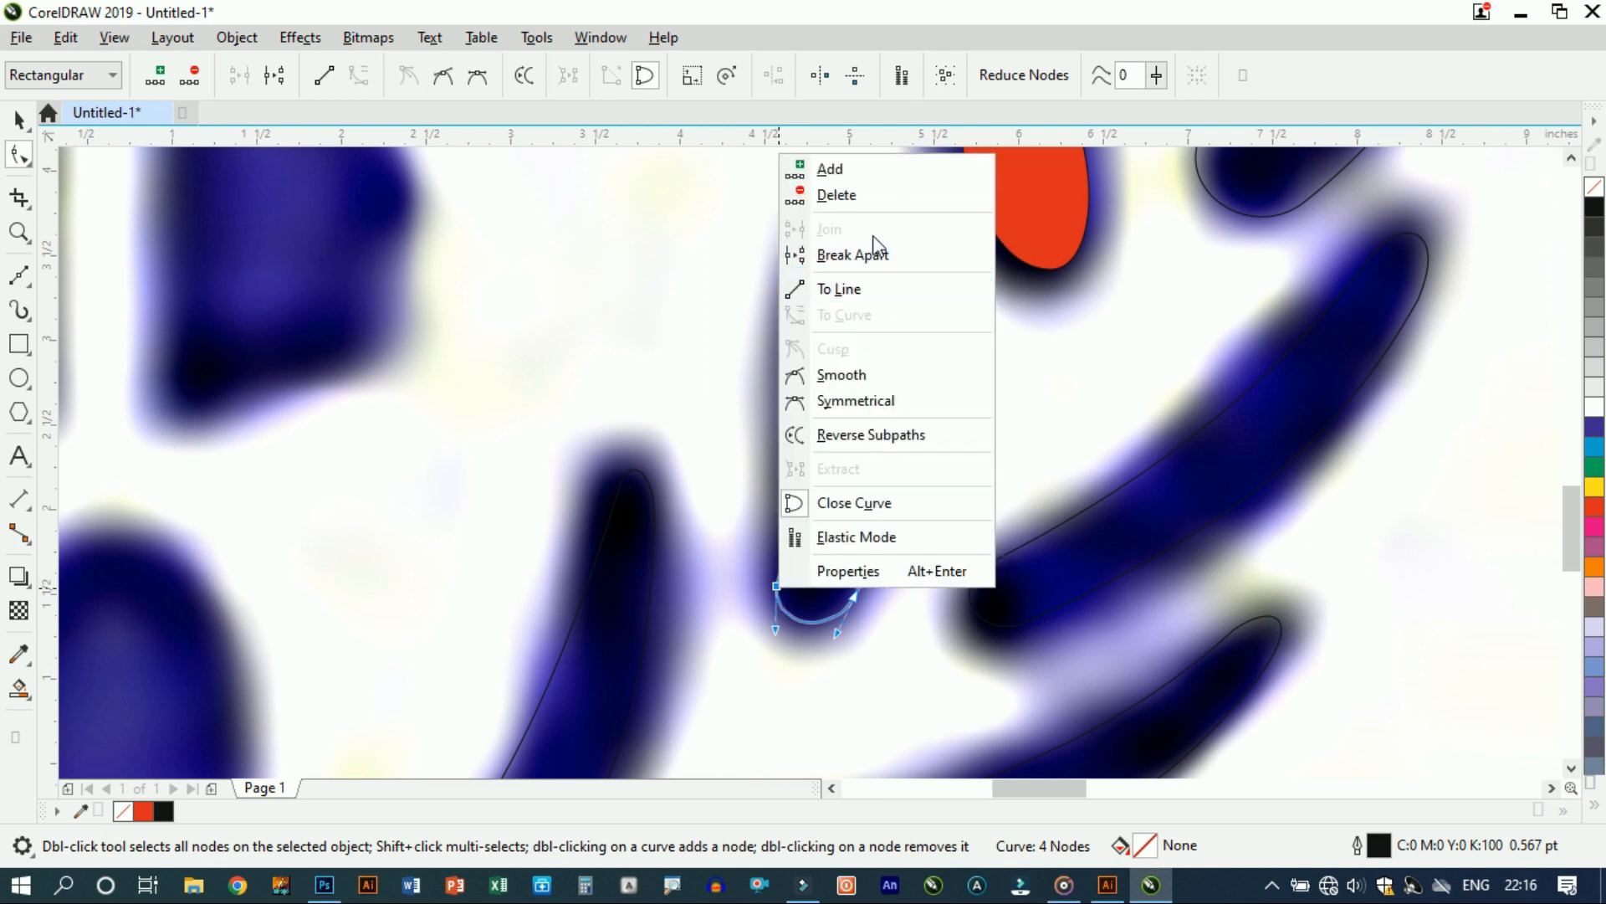
left_click(886, 374)
Step: Fill all the unfilled leaf outlines on the wreath's right half with red
scroll(889, 395, "down", 3)
key("space")
scroll(876, 449, "down", 3)
left_click_drag(544, 262, 930, 482)
left_click(648, 431)
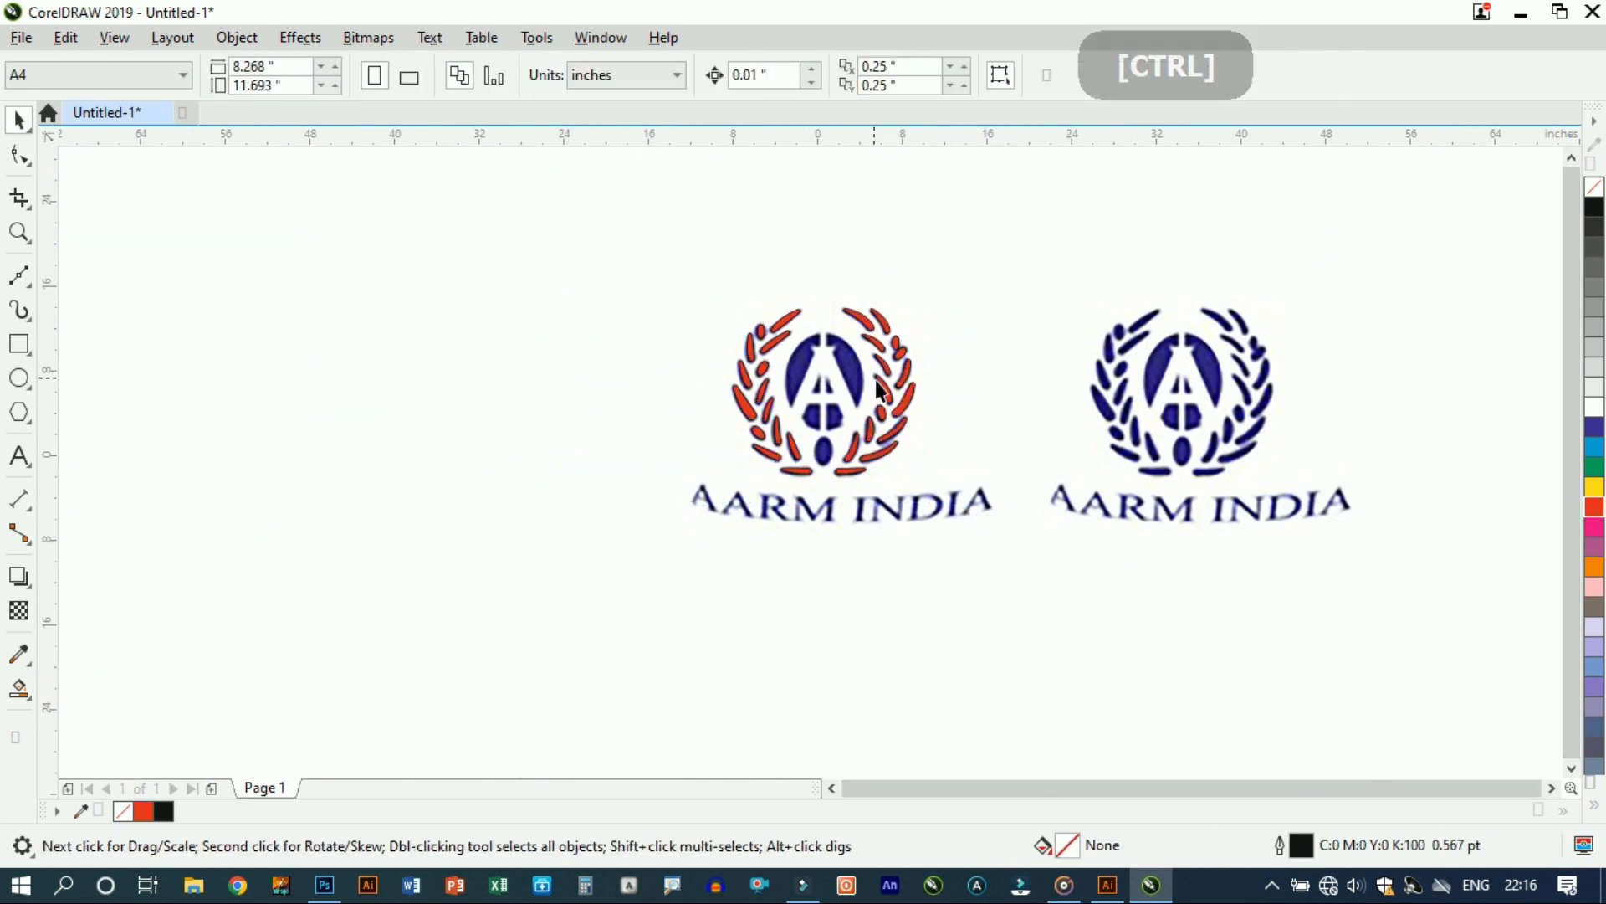
Step: Draw an ellipse about 1.67 by 2.65 inches over the blurry oval at the wreath's bottom centre and fill it red
scroll(843, 419, "up", 2)
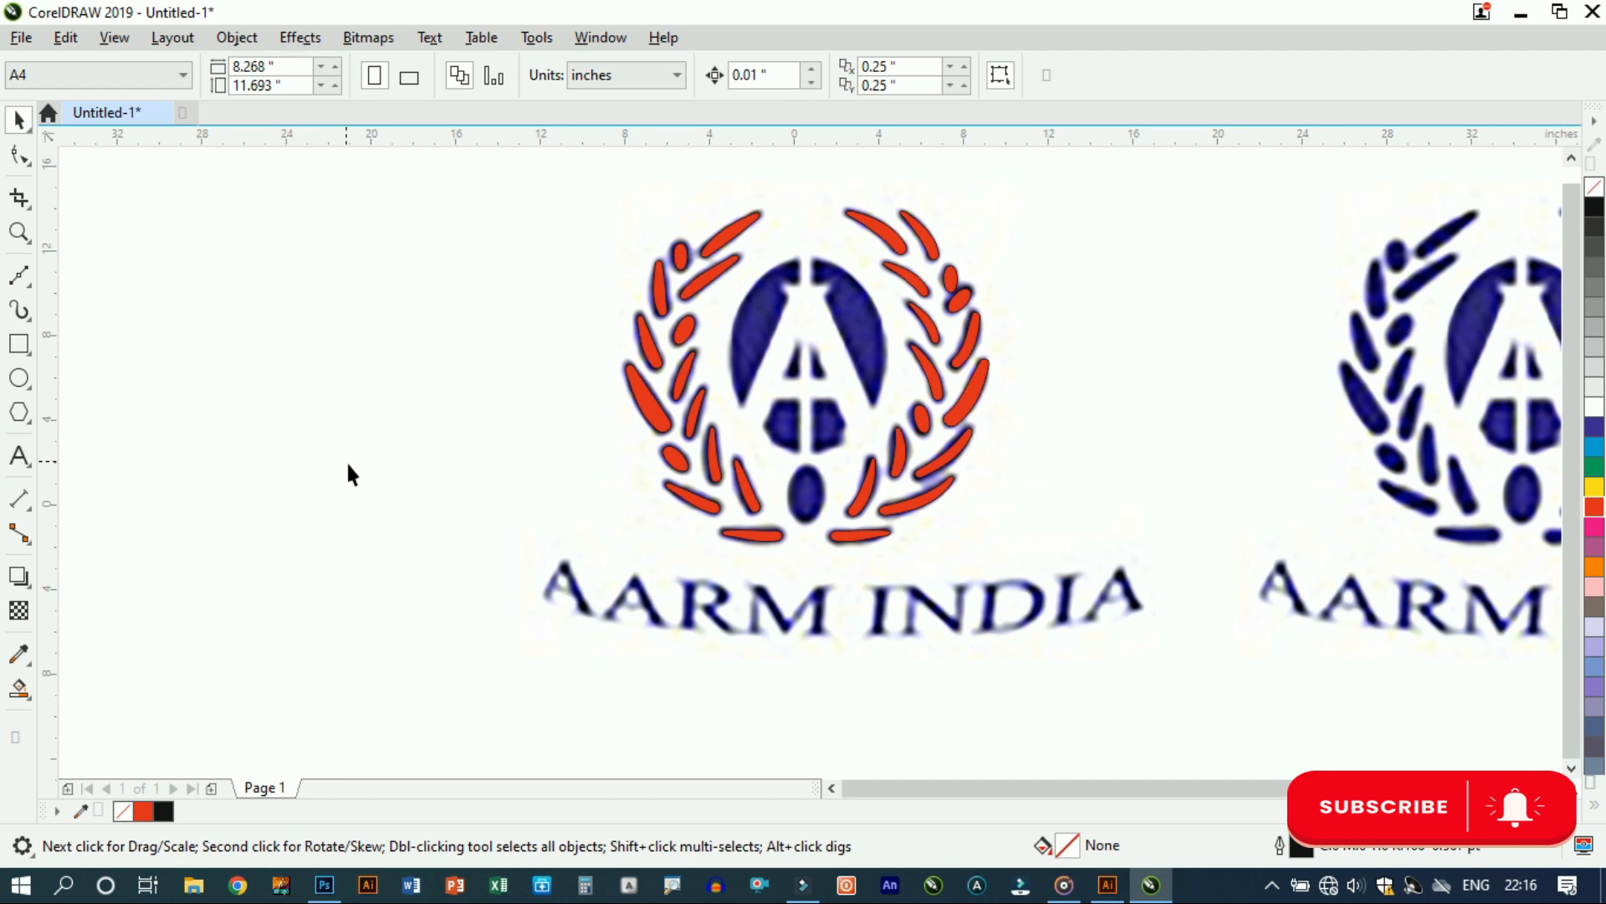
left_click(19, 378)
scroll(805, 508, "up", 4)
left_click_drag(875, 551, 898, 574)
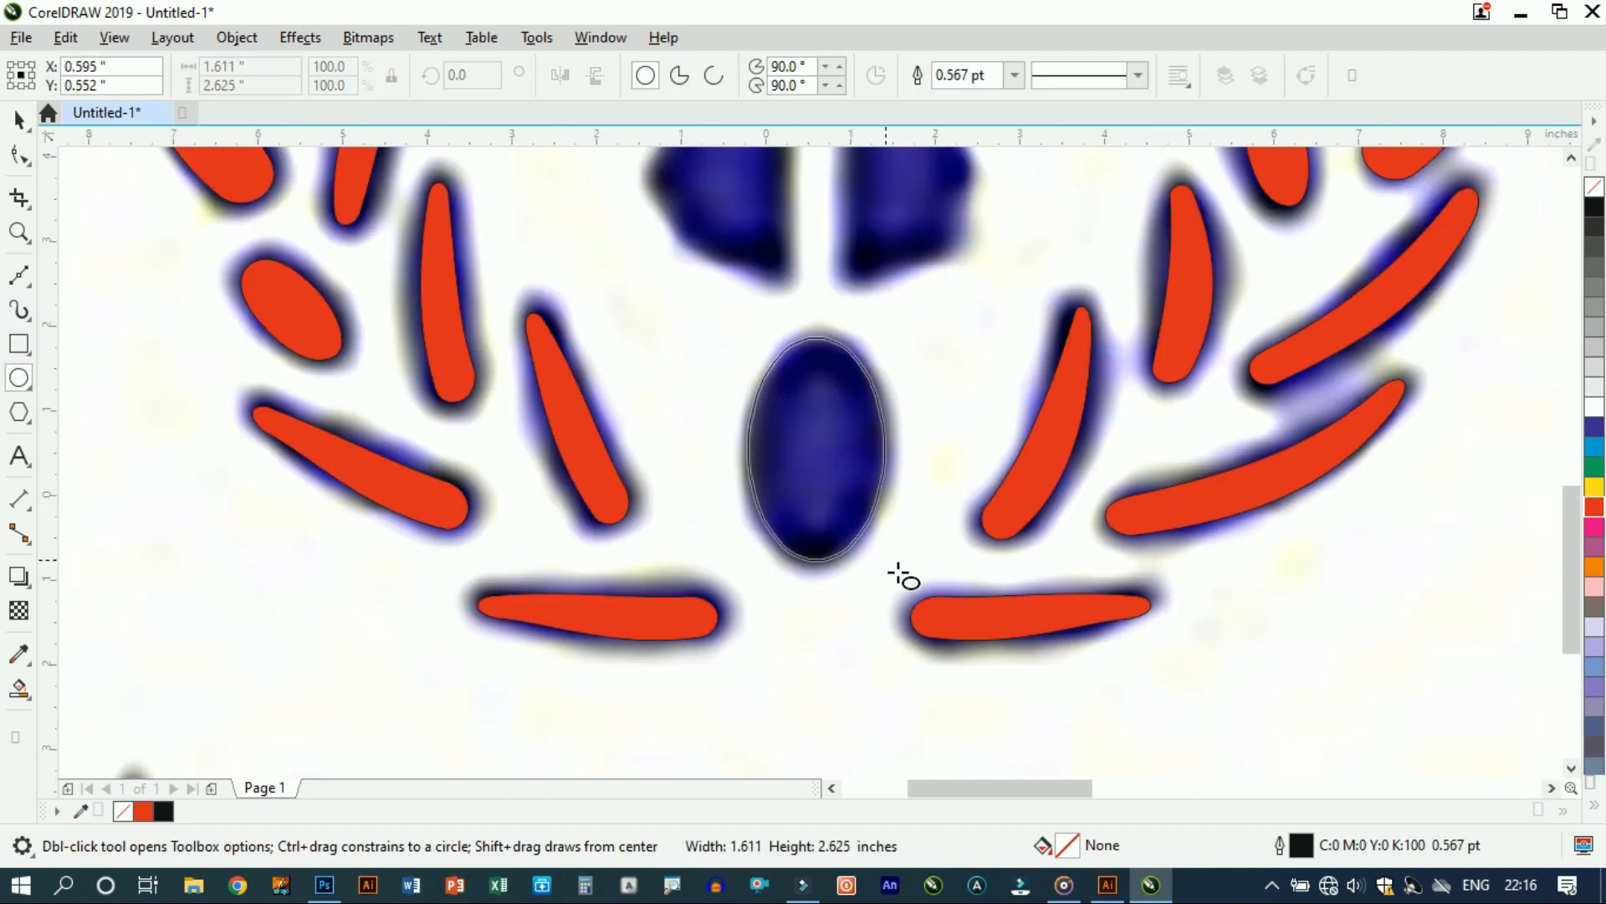
key("space")
scroll(859, 487, "down", 1)
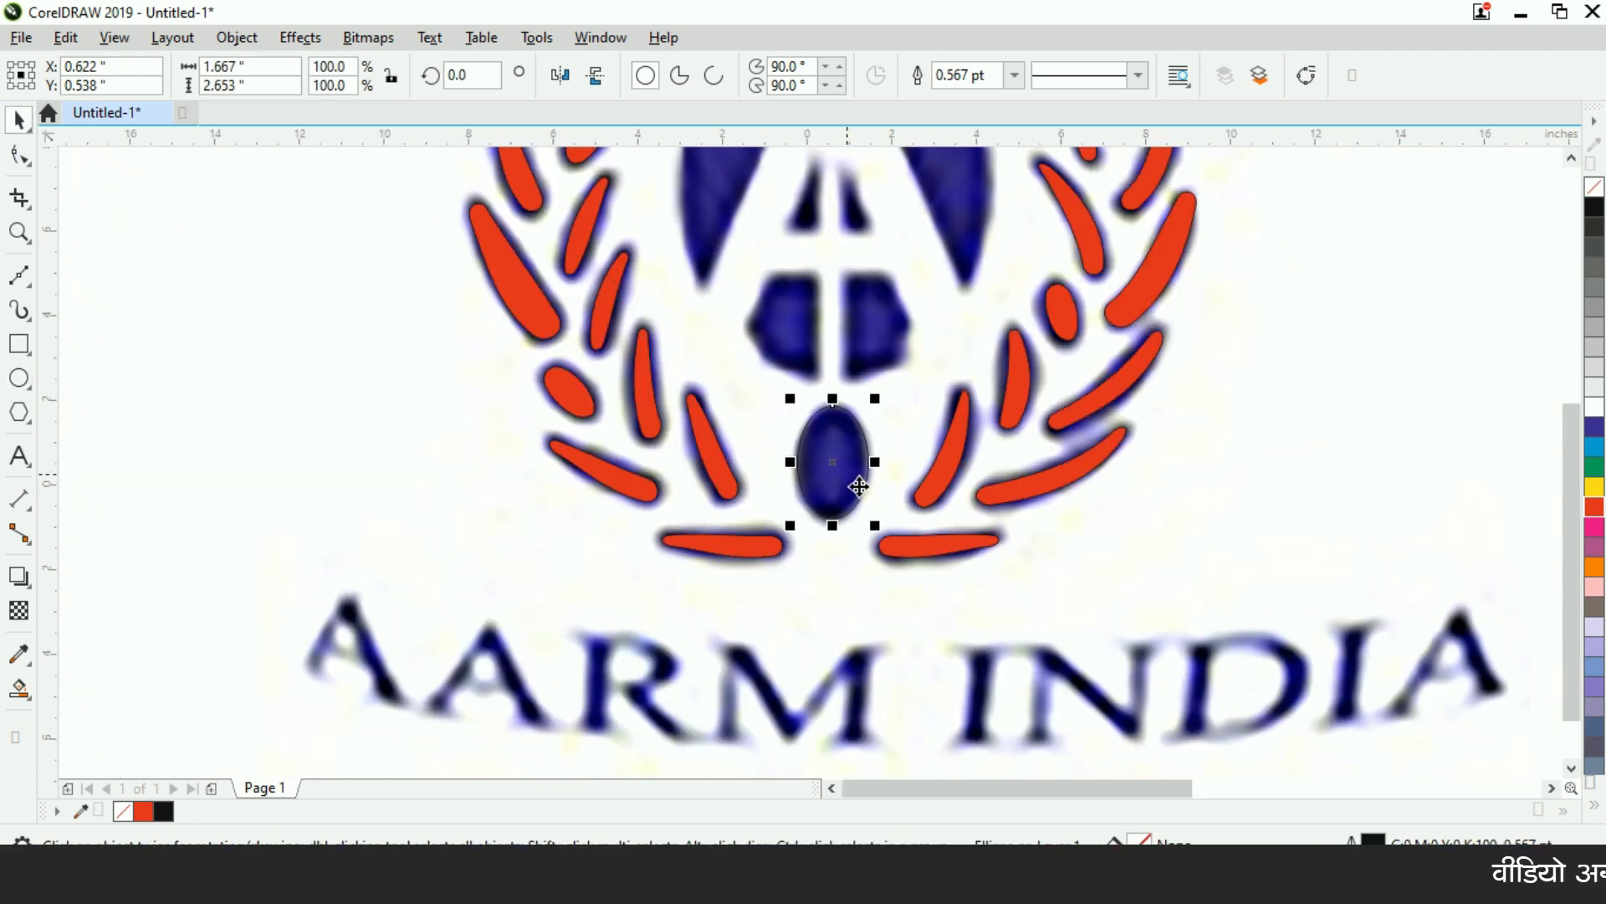
left_click(1595, 510)
scroll(927, 506, "down", 1)
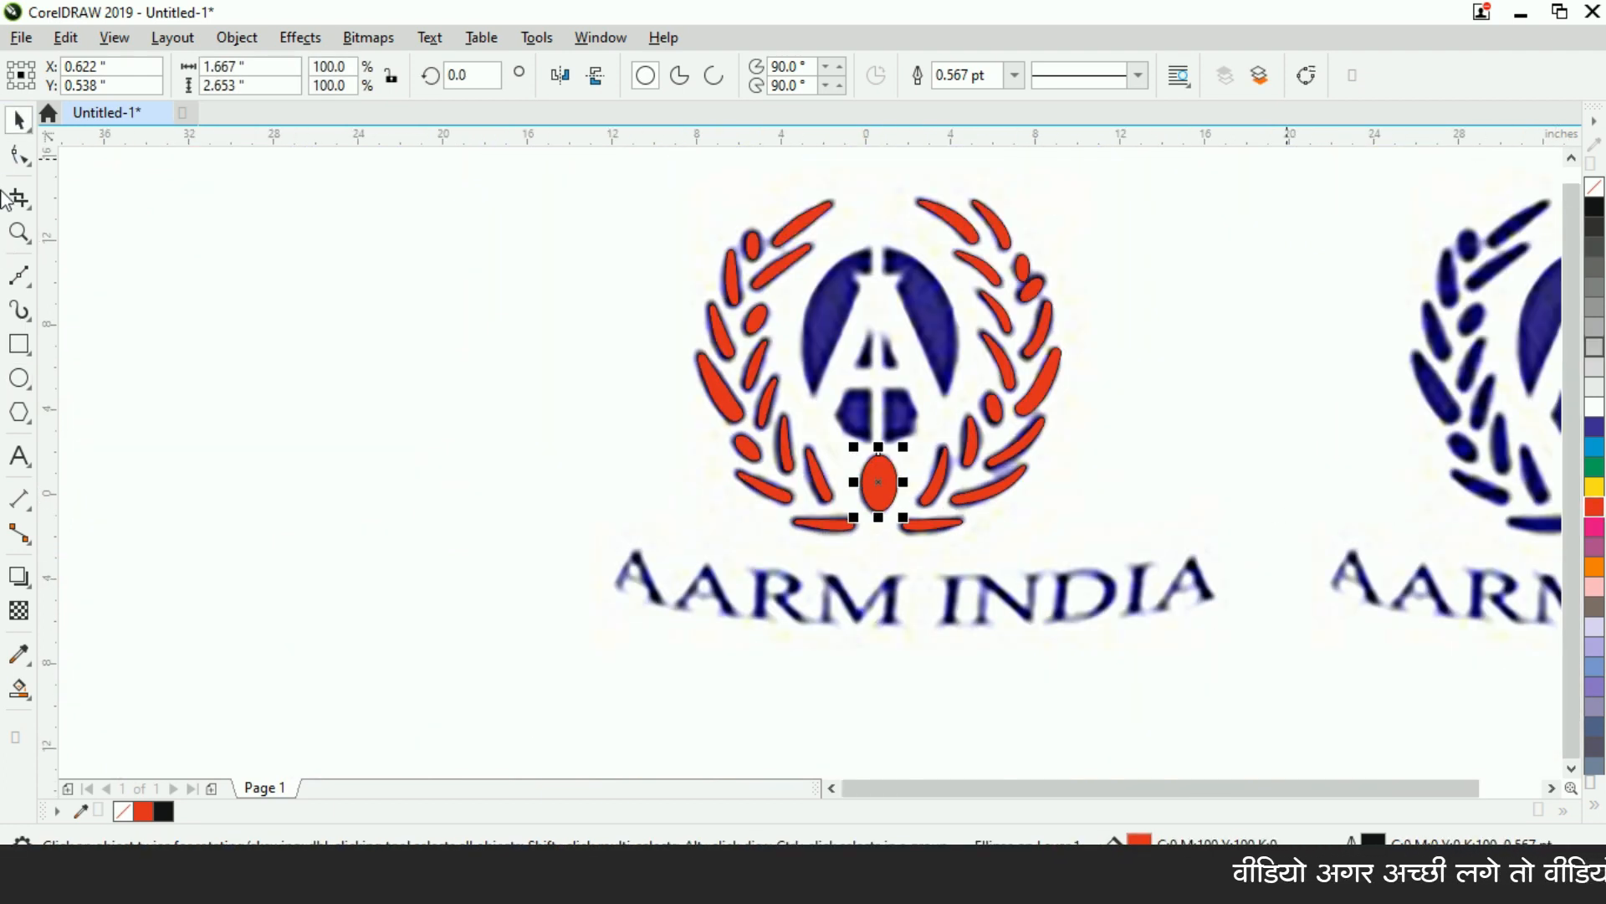
Step: Draw an ellipse about 6.93 by 9.19 inches around the central letter A emblem
left_click(19, 378)
scroll(920, 318, "up", 1)
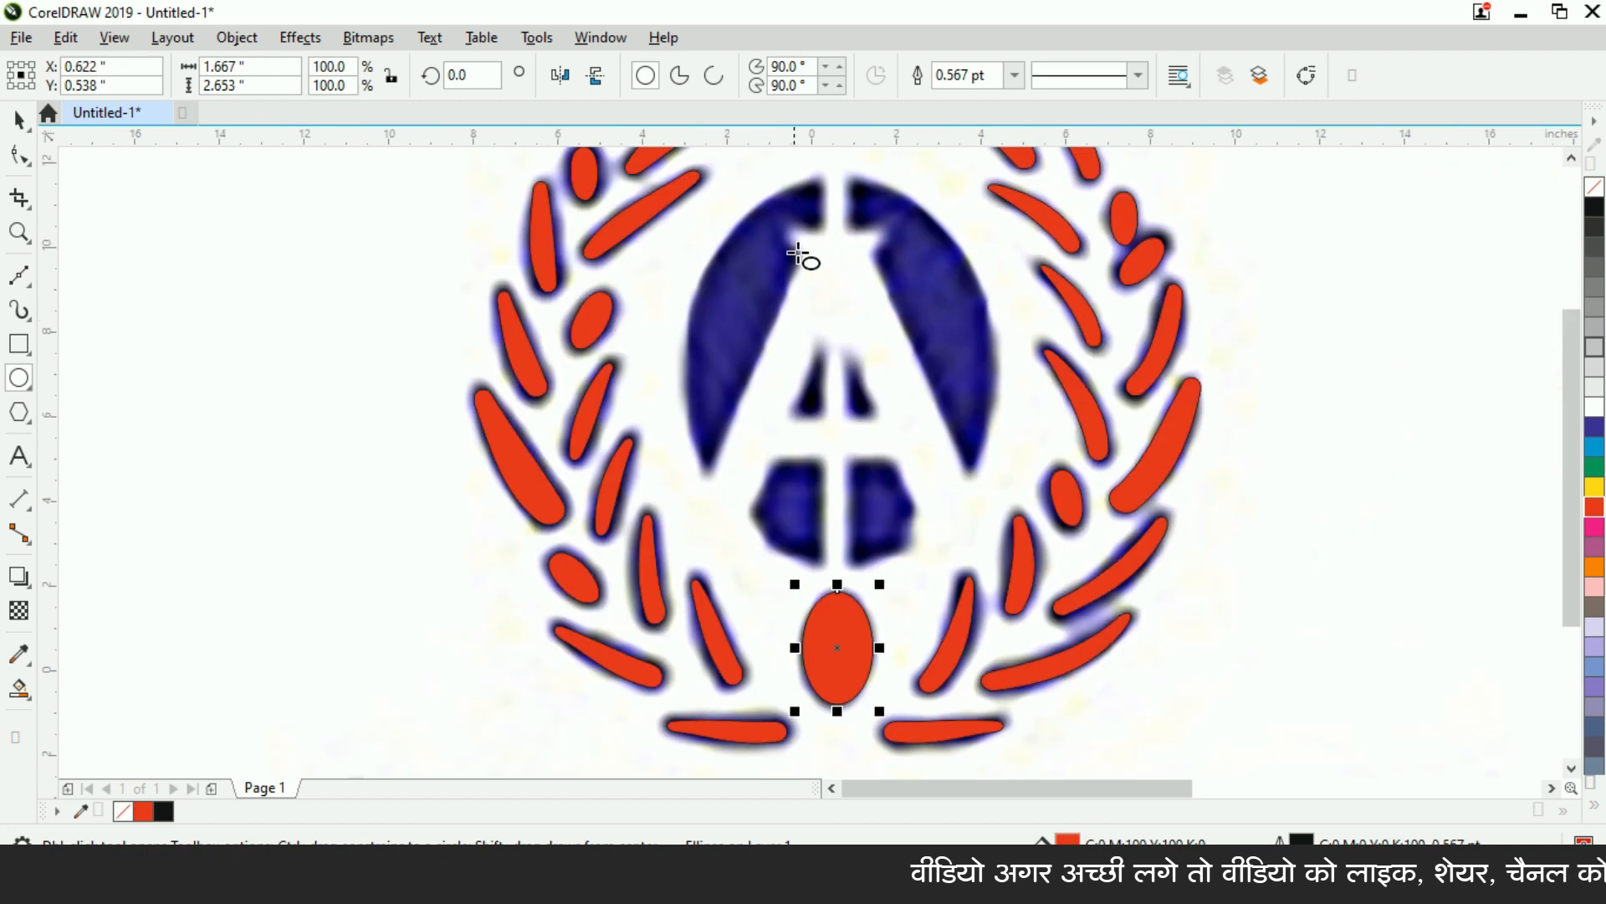
left_click_drag(718, 196, 994, 575)
key("space")
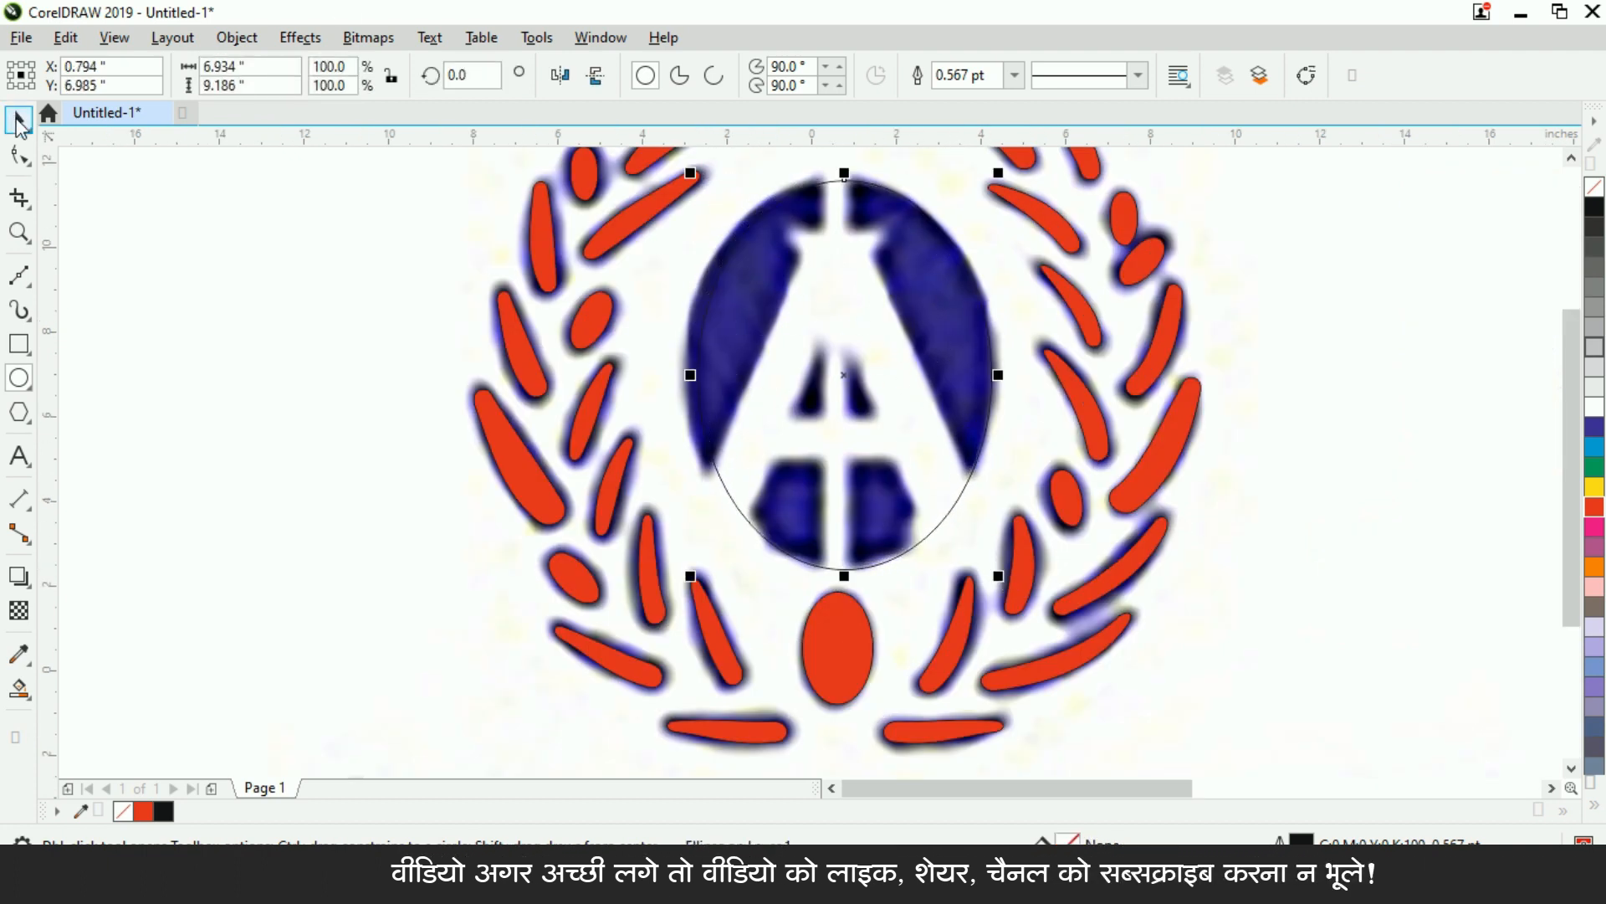
Step: Stretch the emblem ellipse to about 7.21 by 9.35 inches so it follows the blurry emblem's outer edge
scroll(818, 228, "up", 1)
left_click_drag(583, 533, 560, 533)
scroll(846, 268, "down", 1)
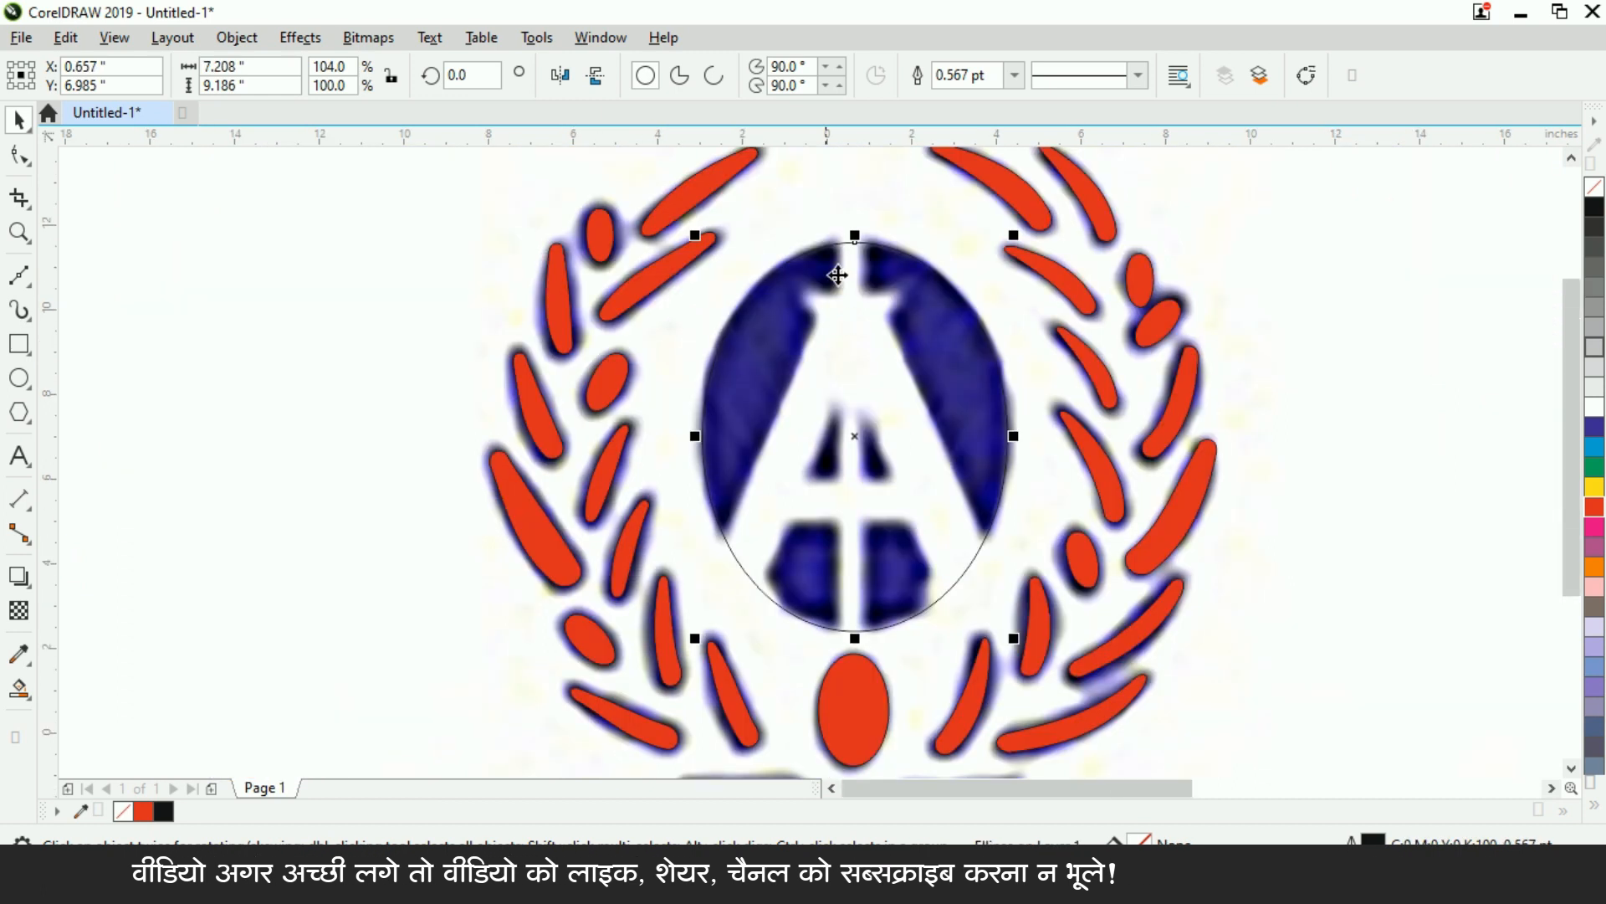
scroll(920, 293, "up", 2)
left_click_drag(920, 293, 925, 268)
scroll(882, 238, "down", 2)
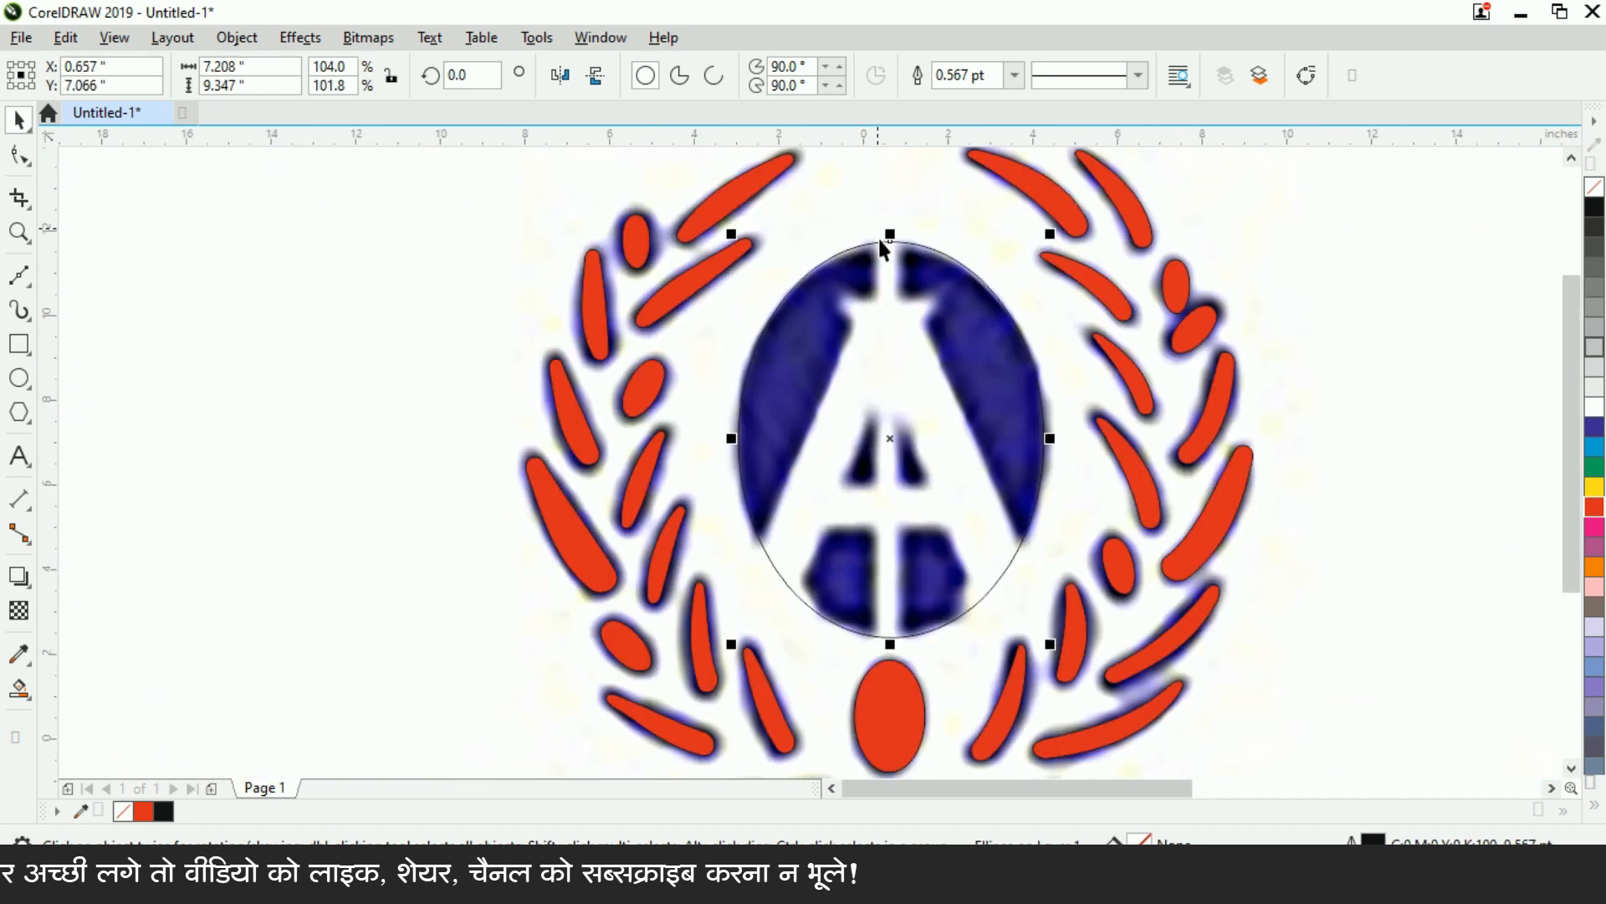
scroll(915, 636, "up", 1)
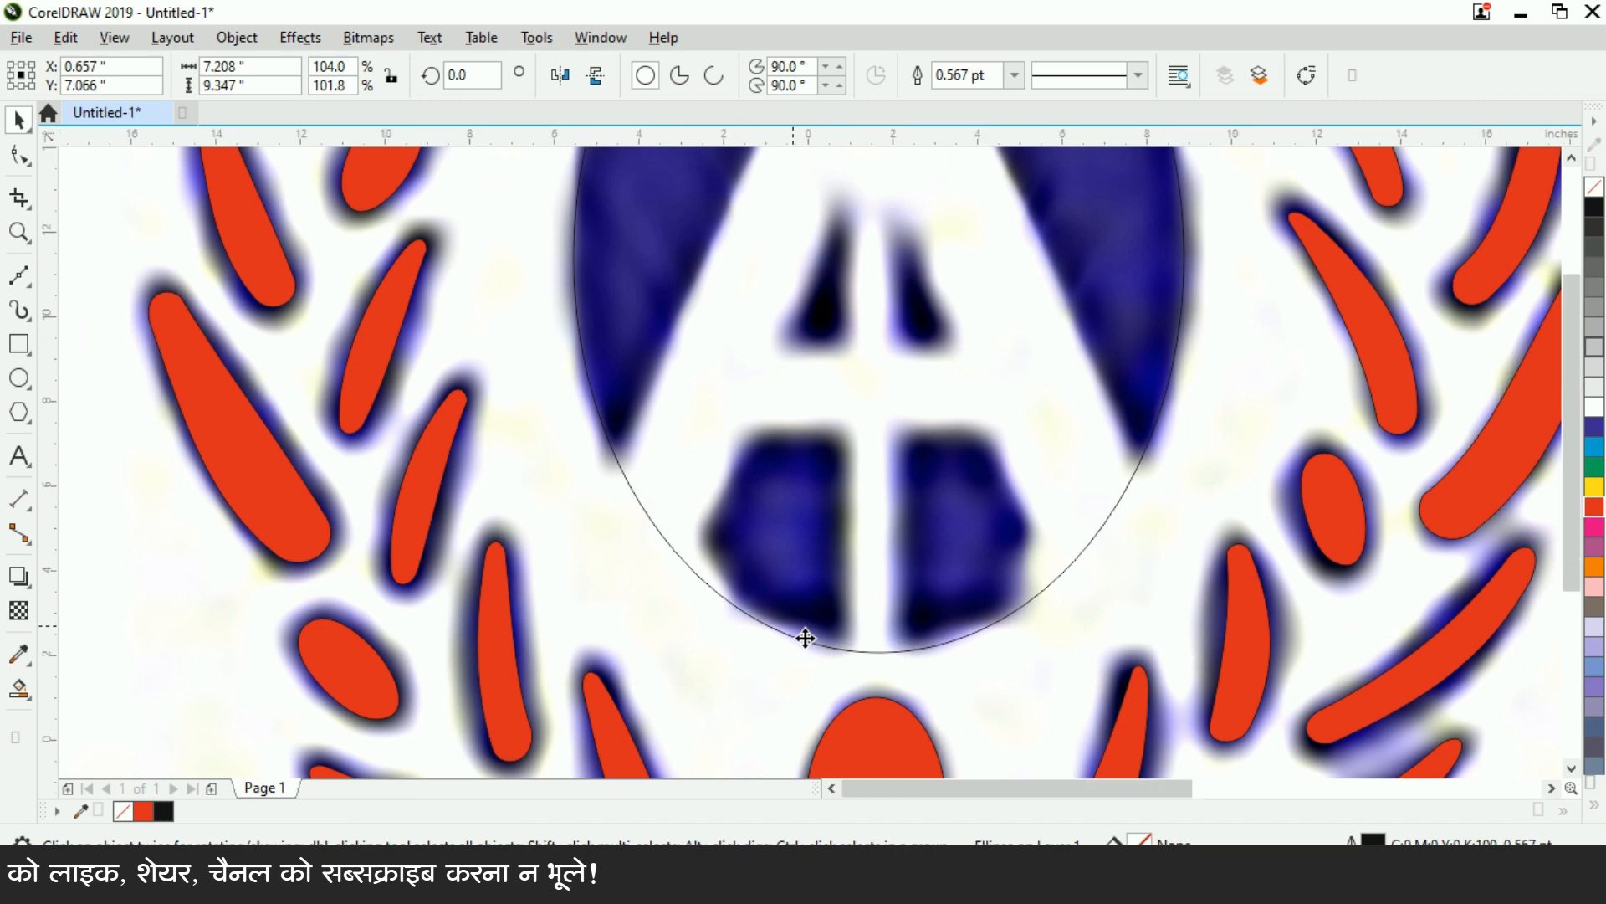
scroll(806, 638, "down", 1)
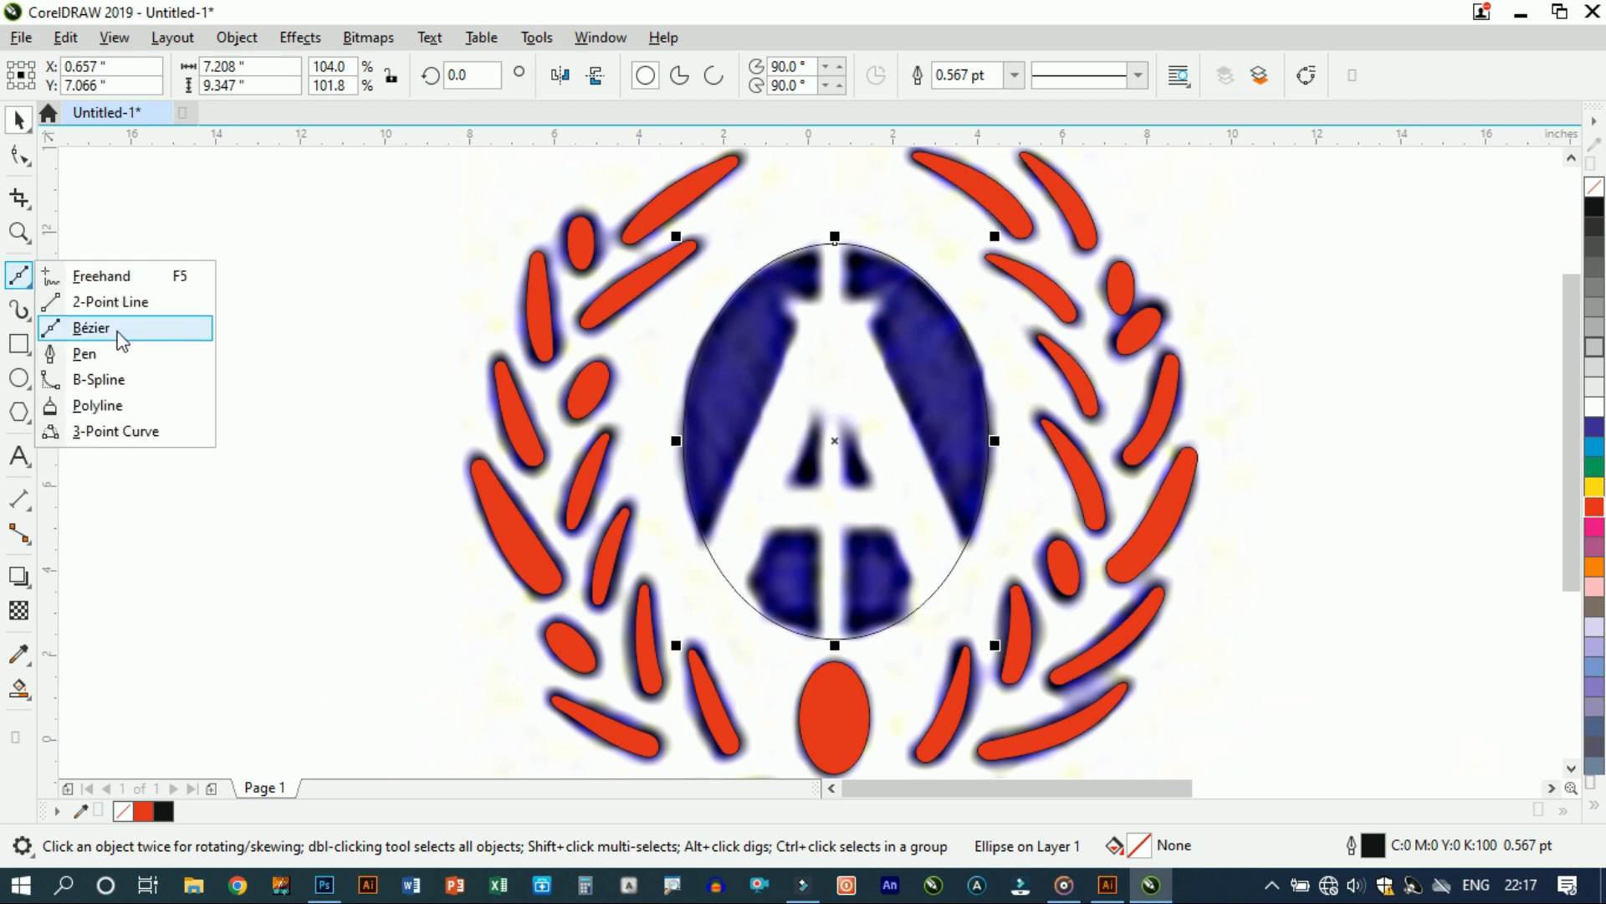
Step: Trace the inner edge of the emblem's left half with a Bézier line, from its lower tip to the ellipse's upper edge
left_click(120, 331)
scroll(737, 550, "up", 1)
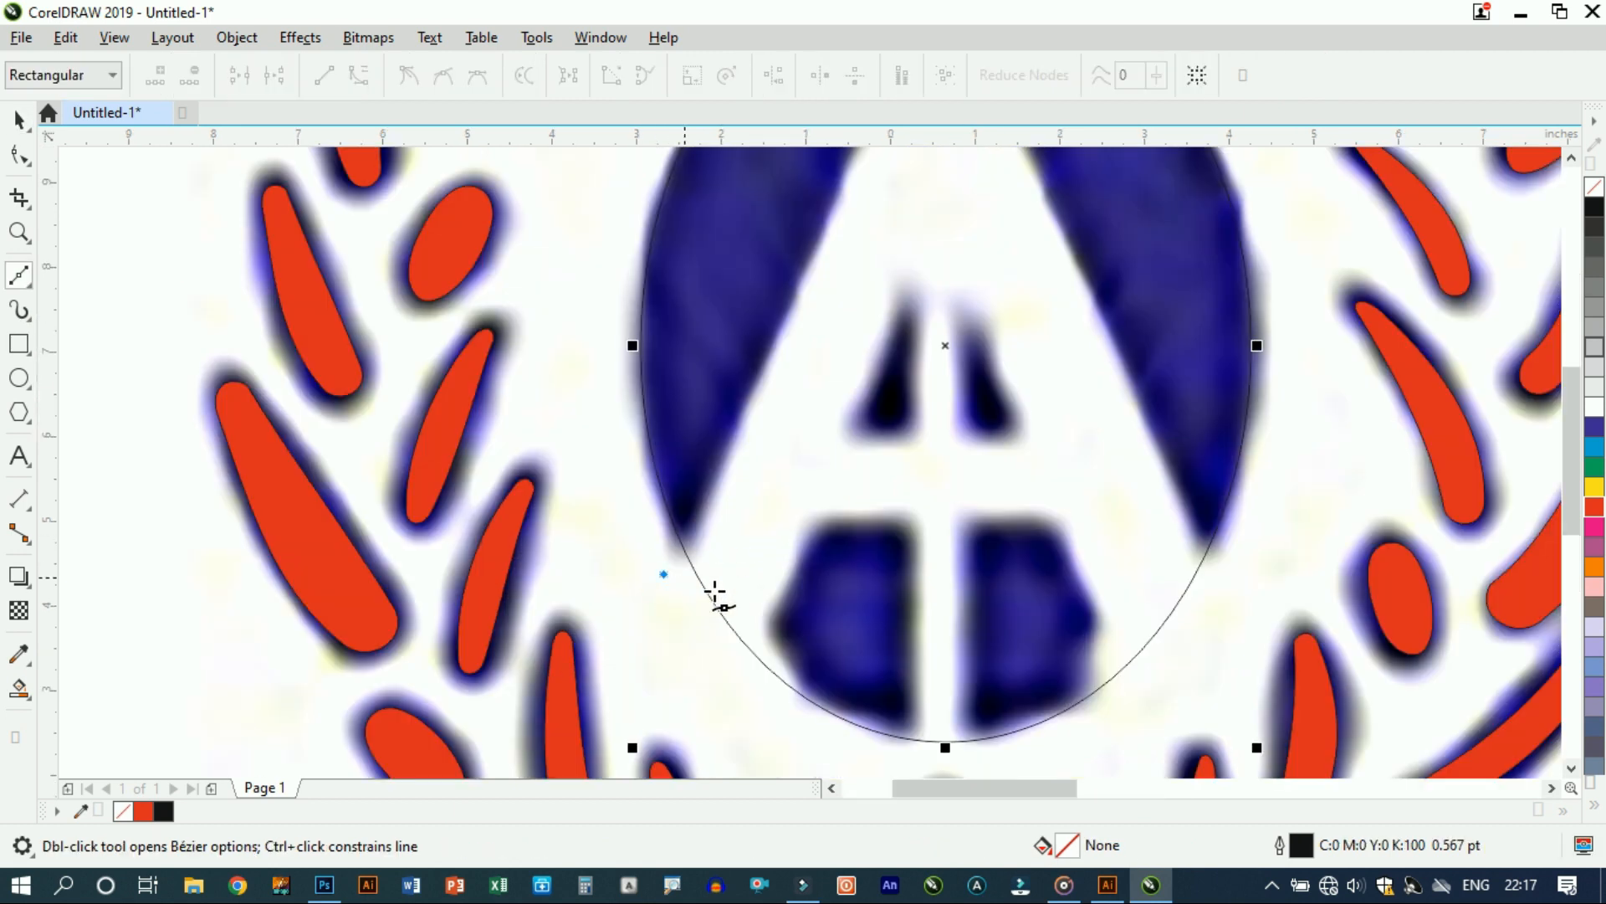
scroll(715, 594, "down", 1)
scroll(805, 366, "up", 1)
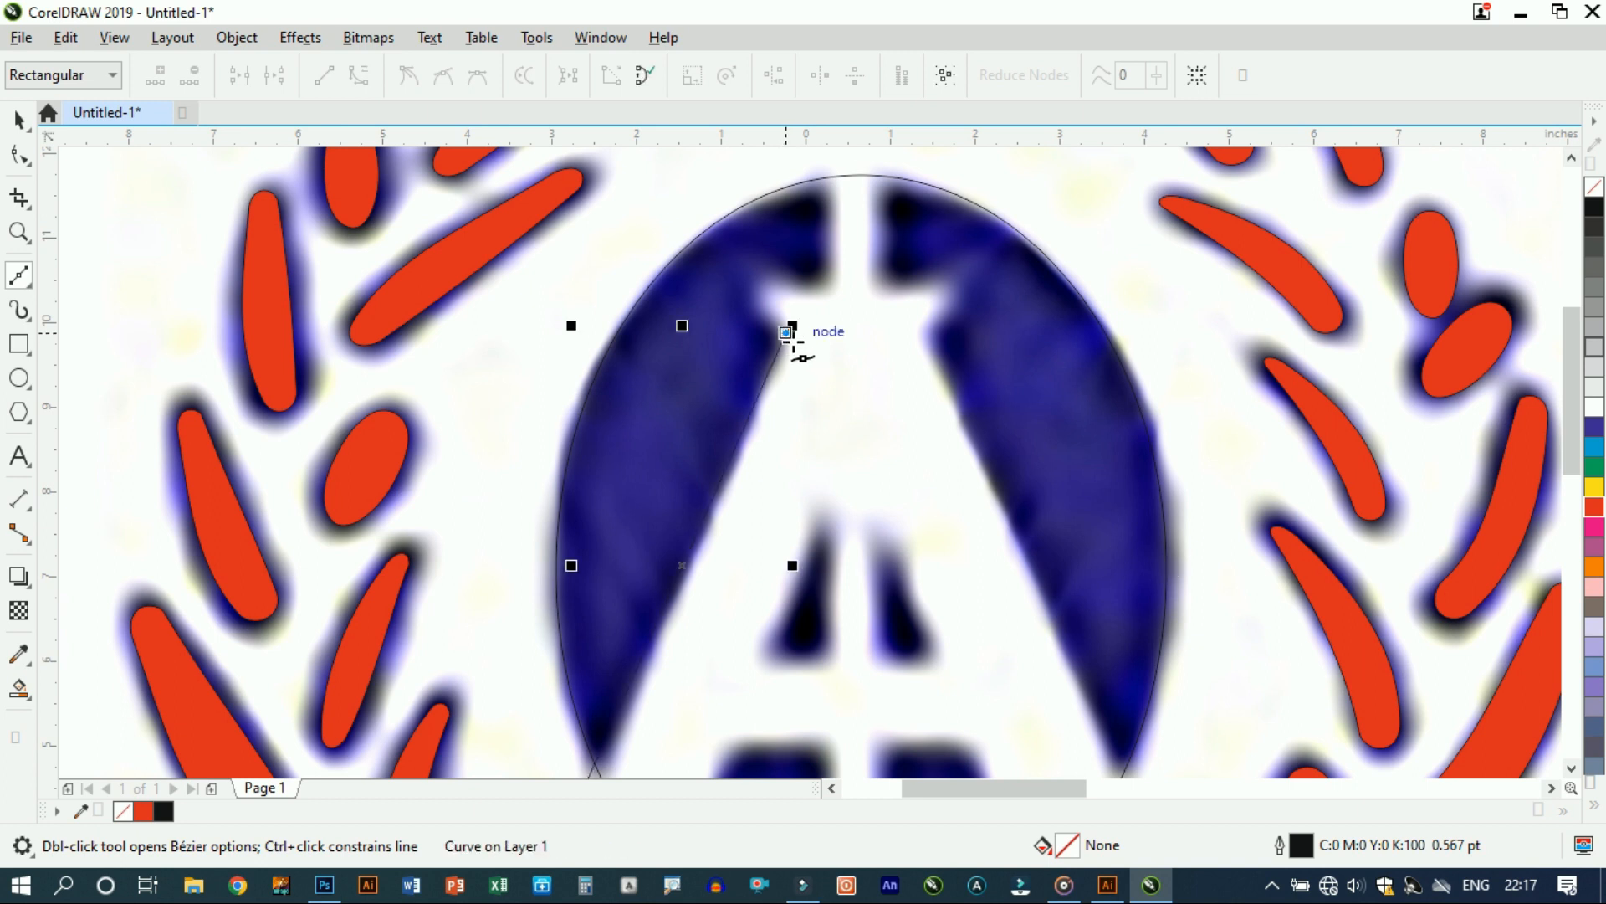
left_click(757, 305)
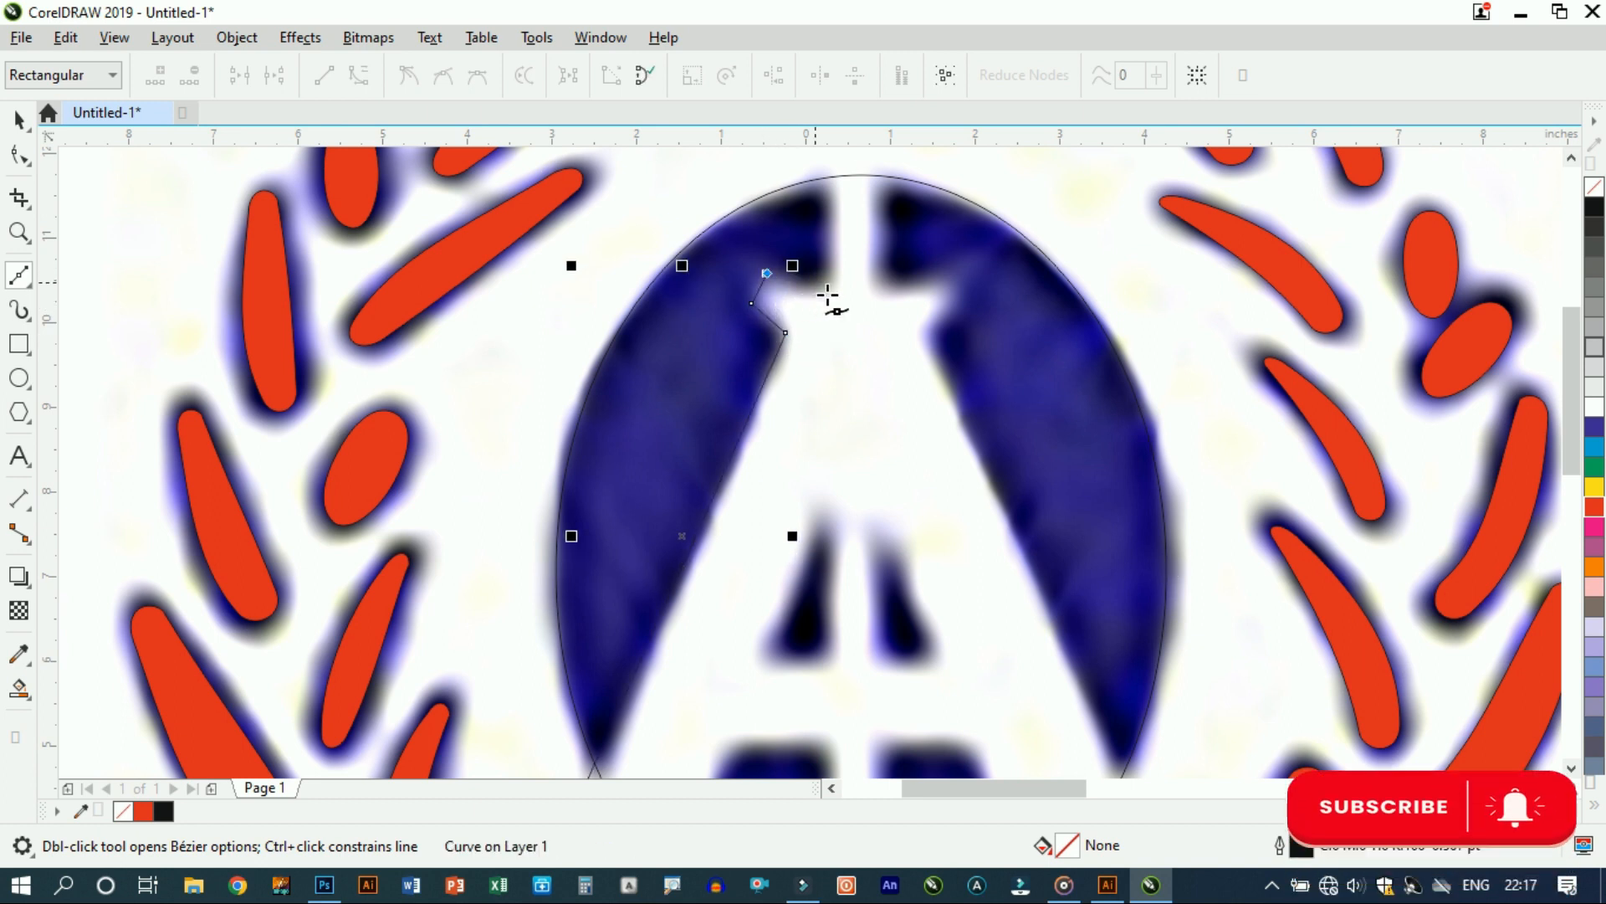
key("shift")
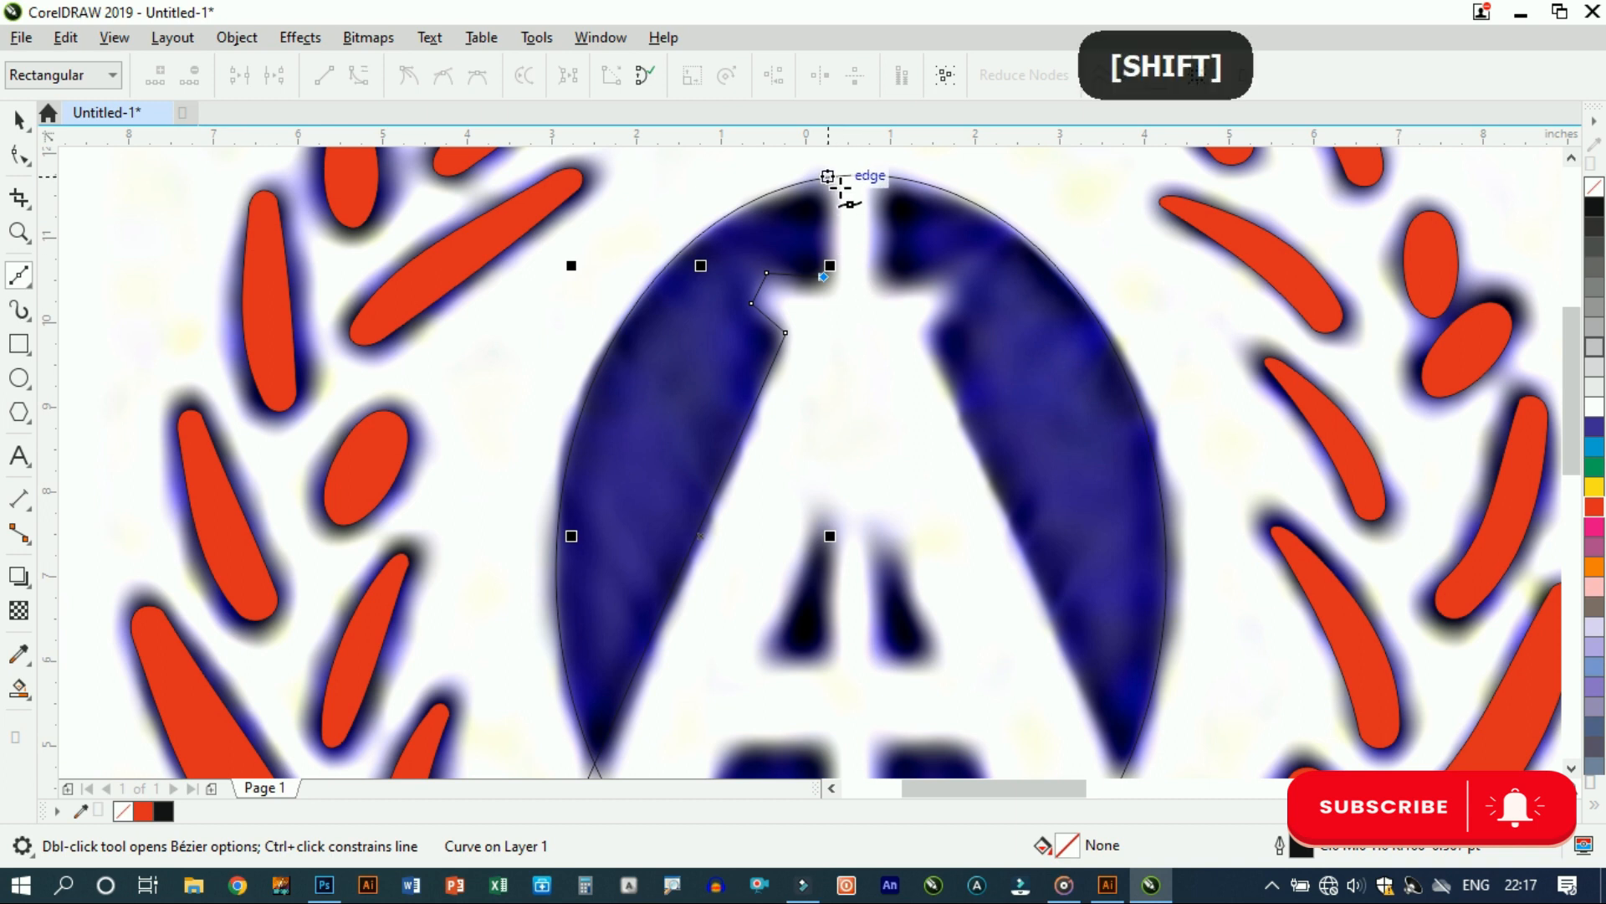
key("space")
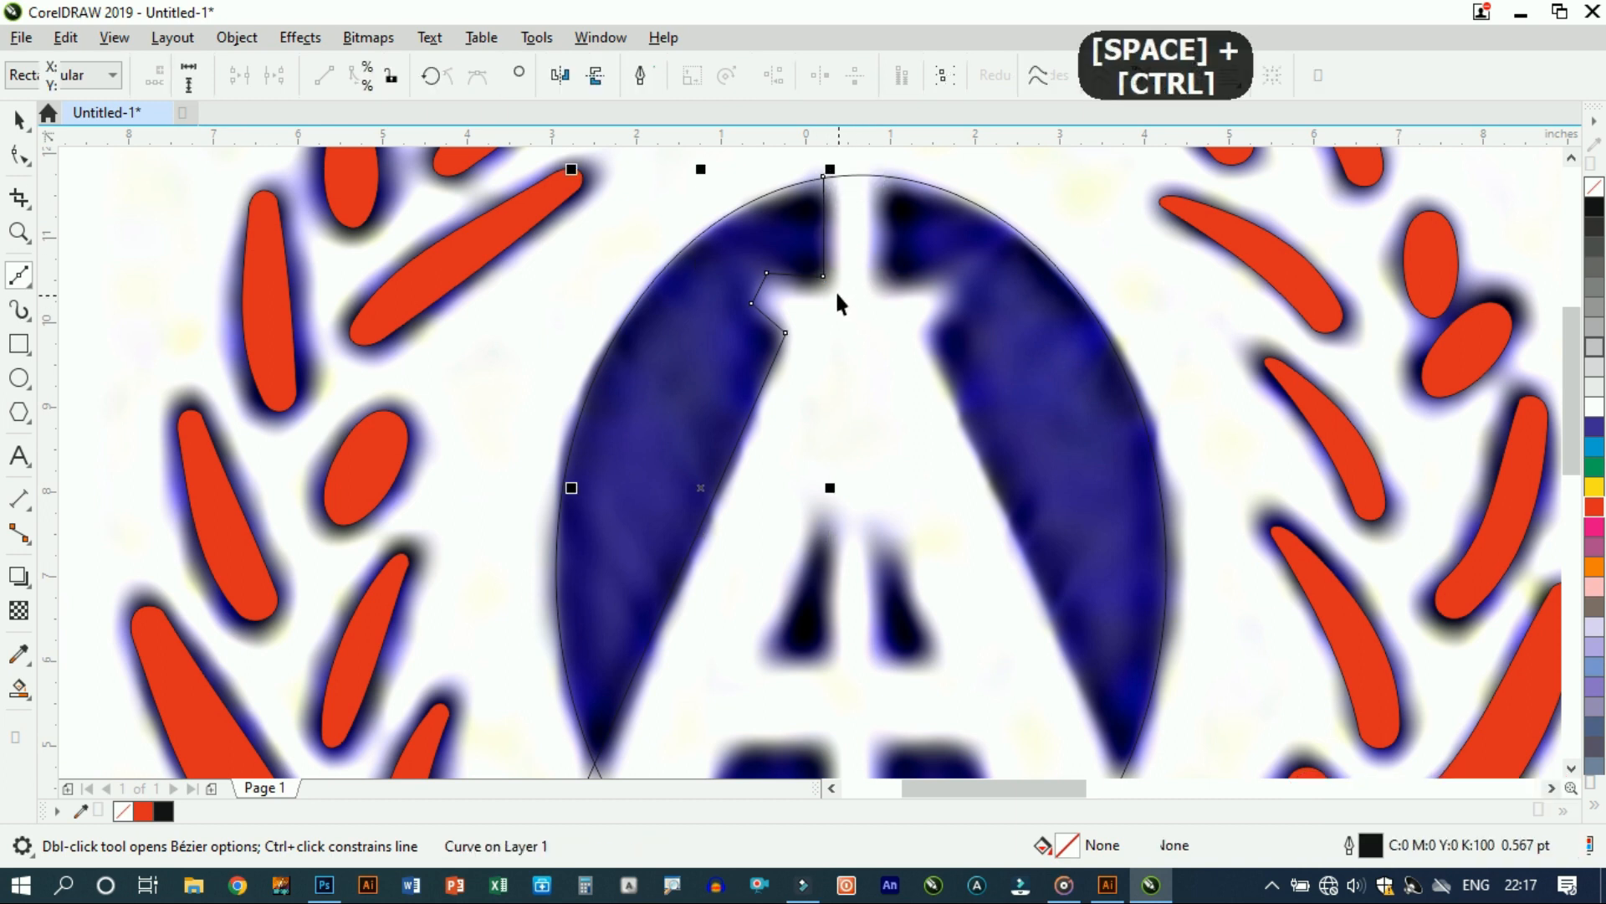
Step: Move the end nodes of the left half's inner-edge line so both ends extend past the emblem ellipse
scroll(826, 180, "up", 3)
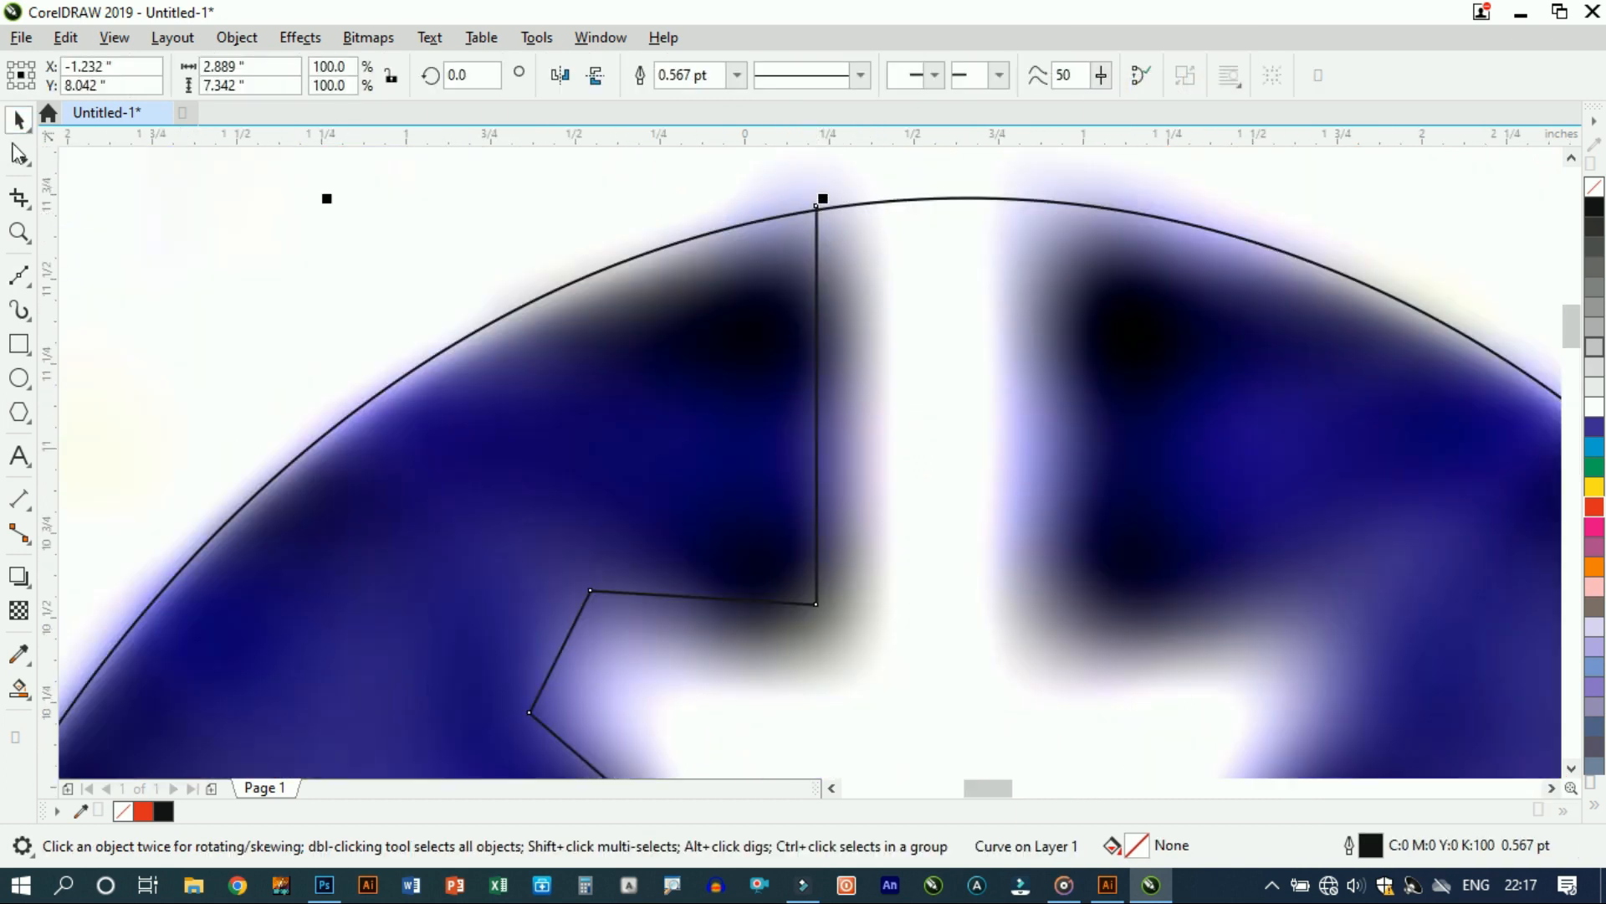
key("F10")
scroll(803, 198, "up", 2)
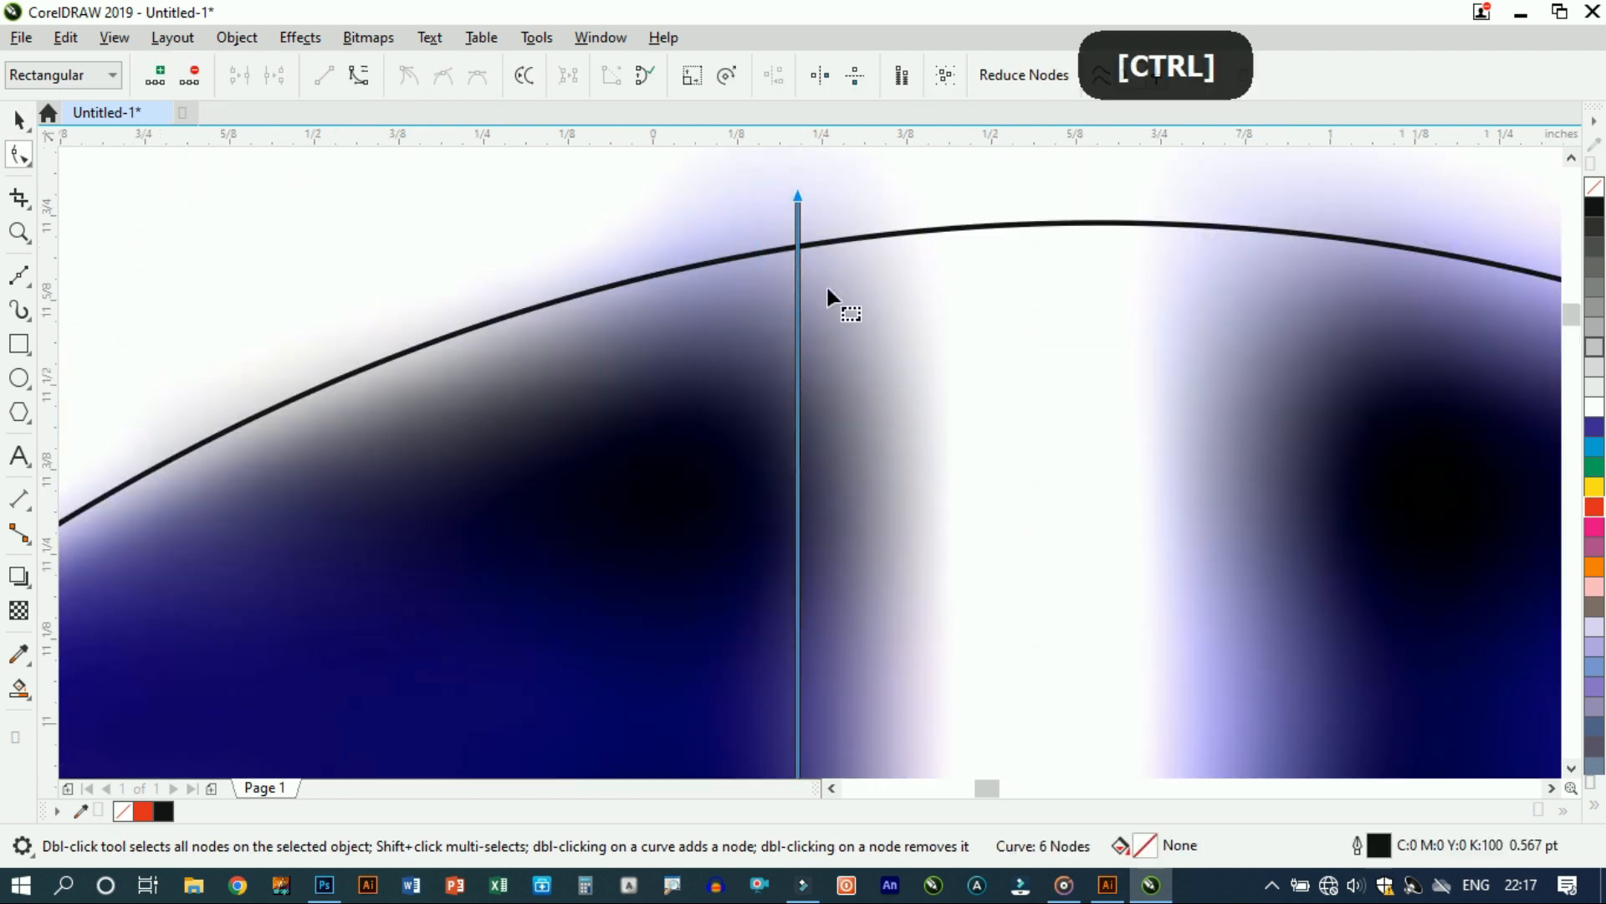
scroll(765, 569, "down", 5)
scroll(719, 650, "up", 3)
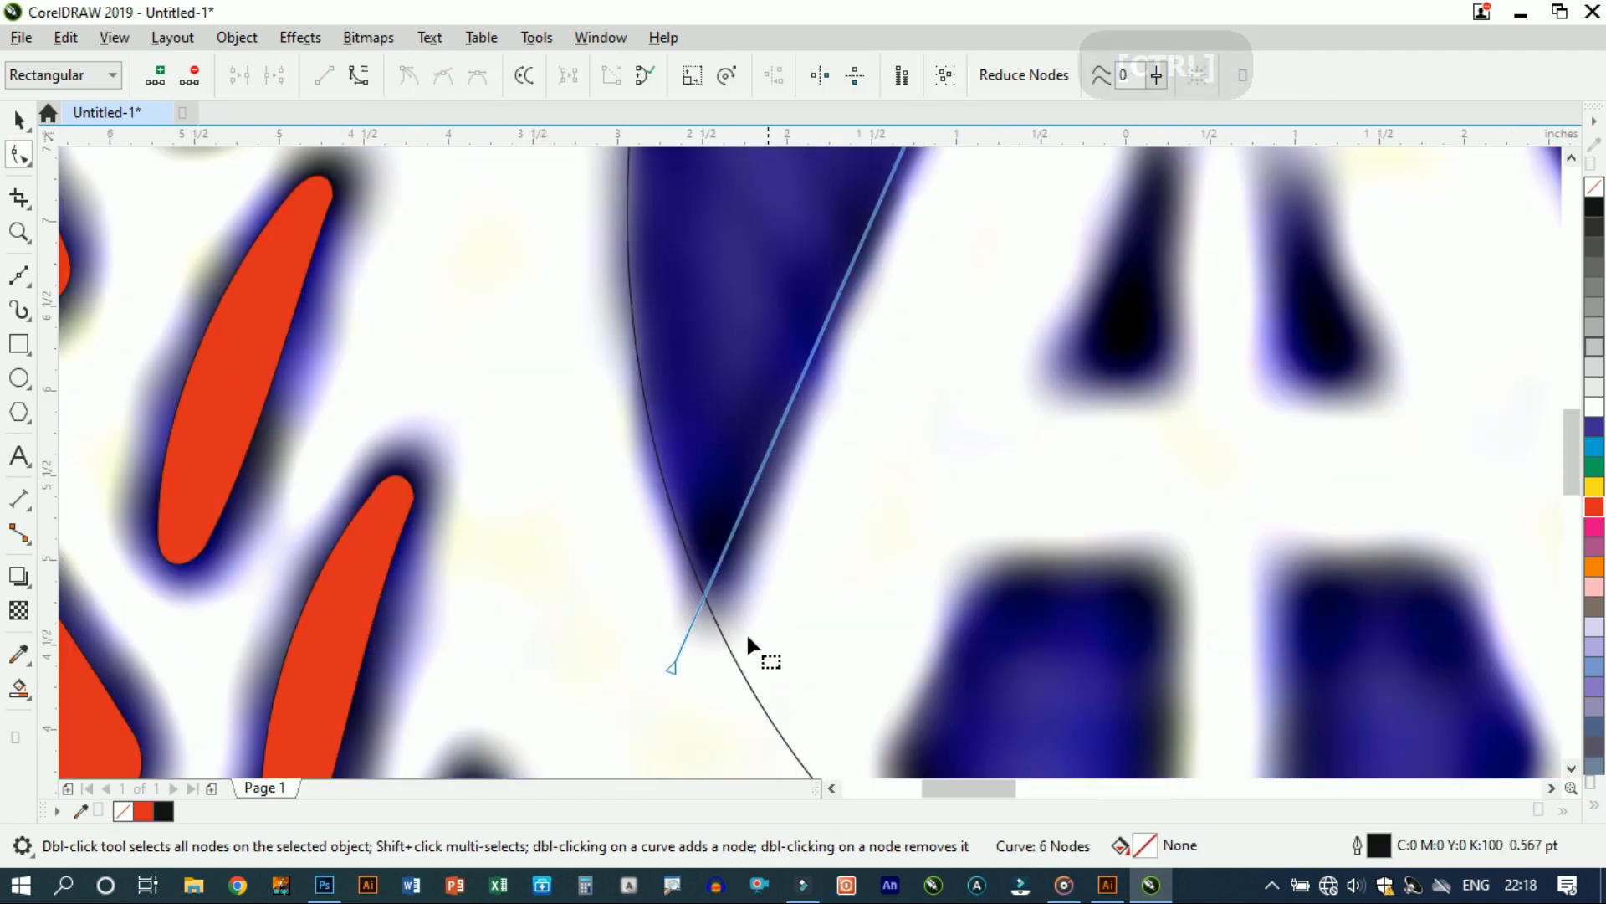
scroll(679, 679, "up", 1)
left_click_drag(664, 650, 680, 662)
scroll(682, 646, "down", 3)
scroll(749, 392, "up", 1)
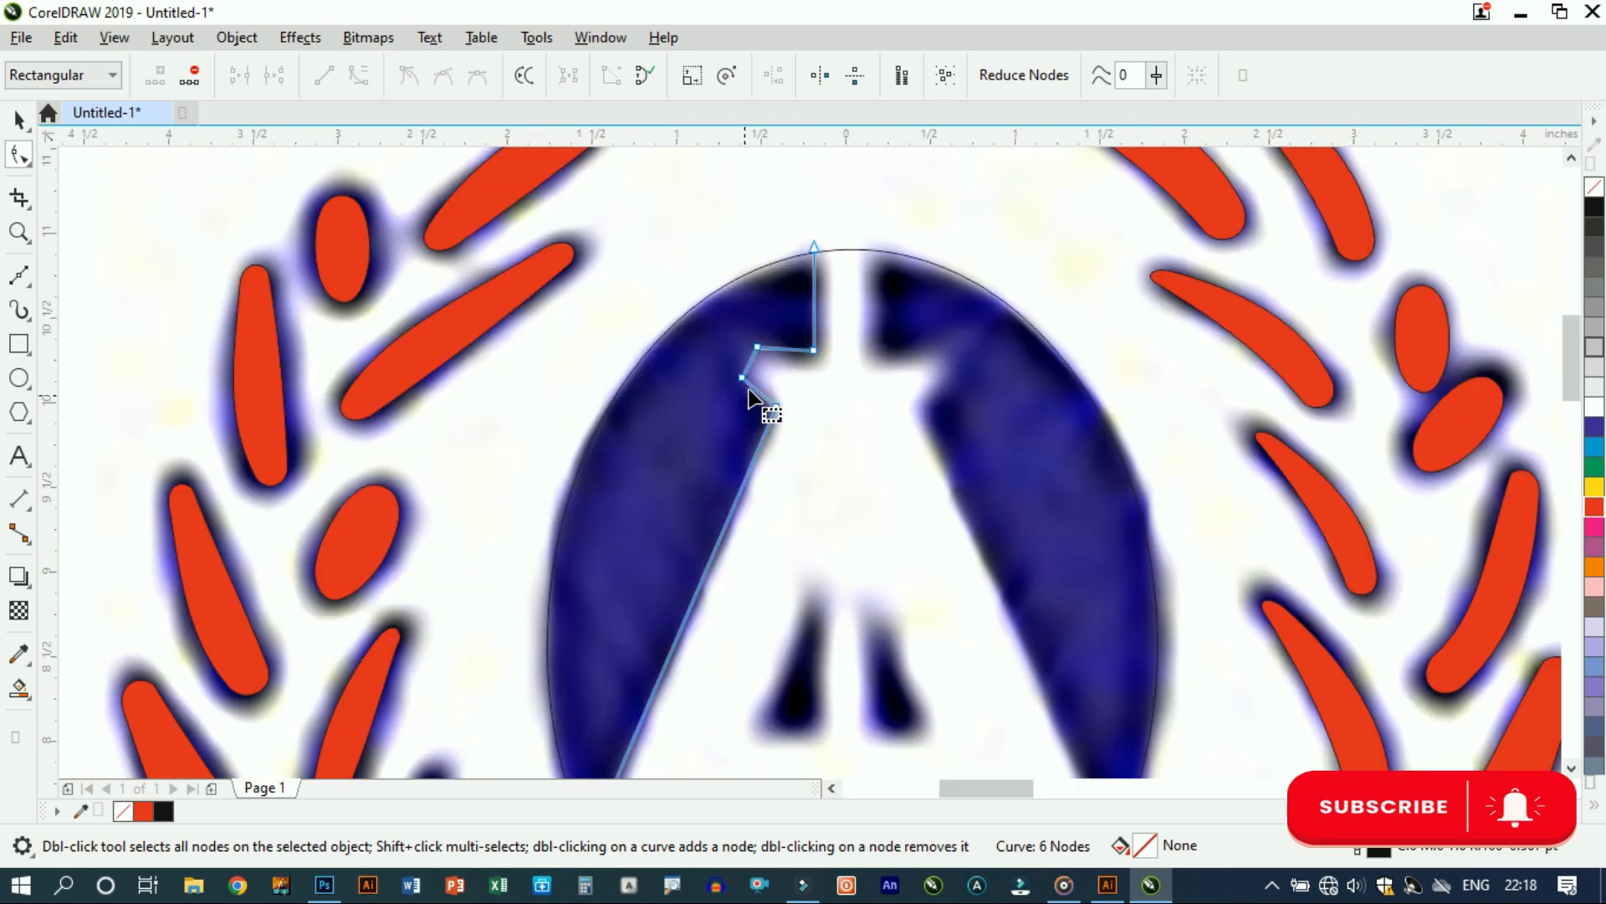
Step: Convert the segments of the inner-edge line to curves and bow the notch's upper edge downward along the blurry shape
scroll(750, 392, "up", 2)
scroll(684, 285, "down", 4)
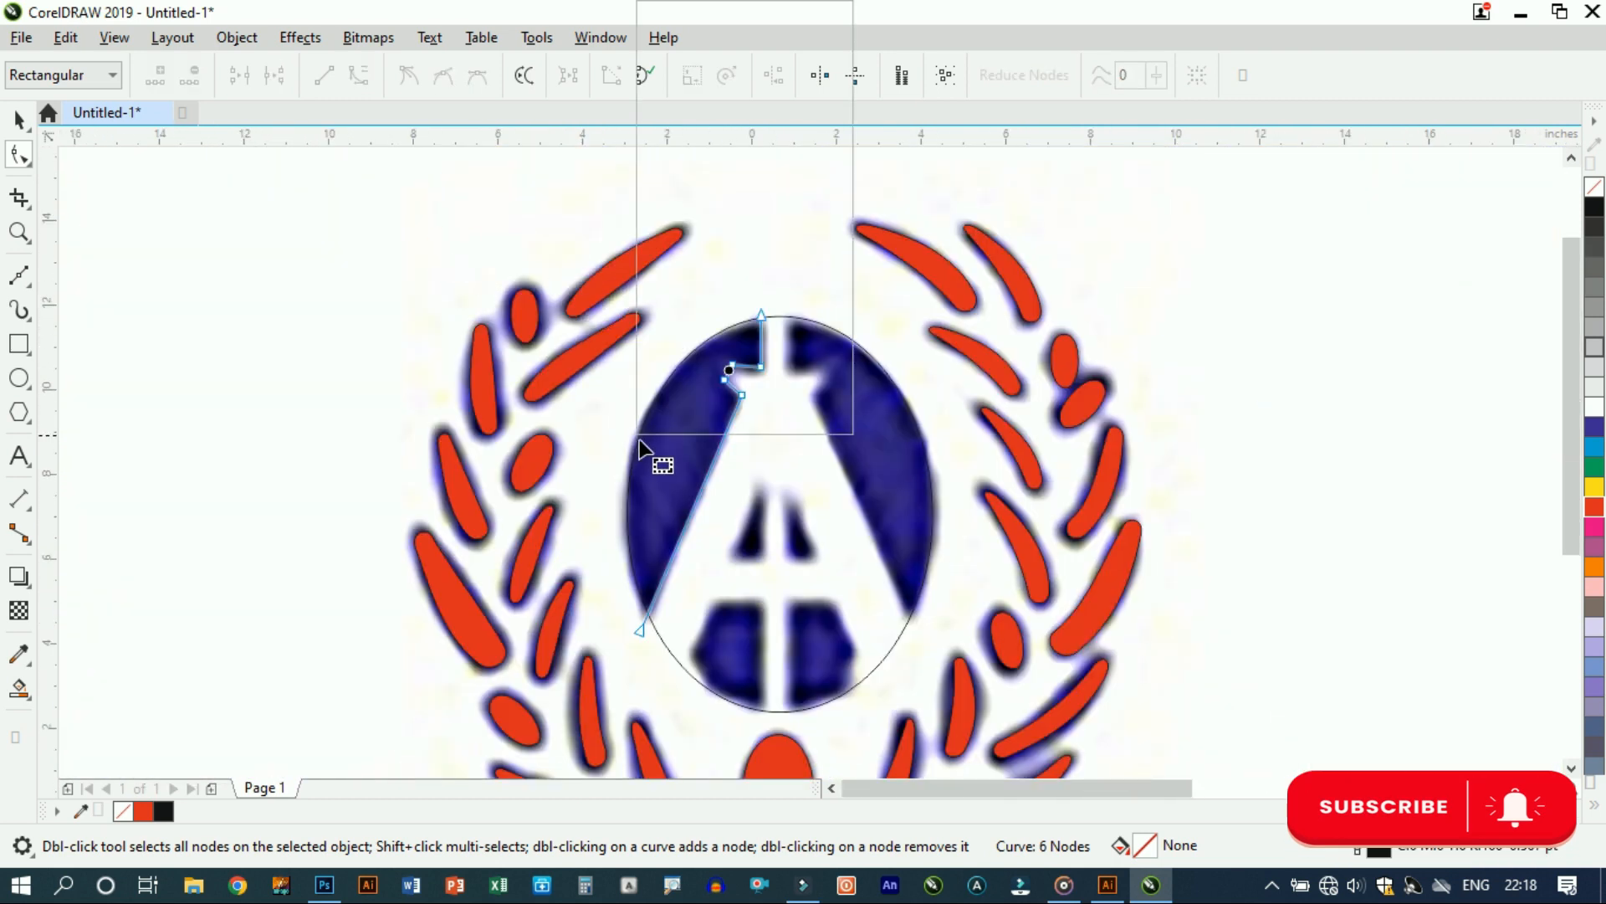
left_click_drag(825, 619, 825, 619)
right_click(825, 619)
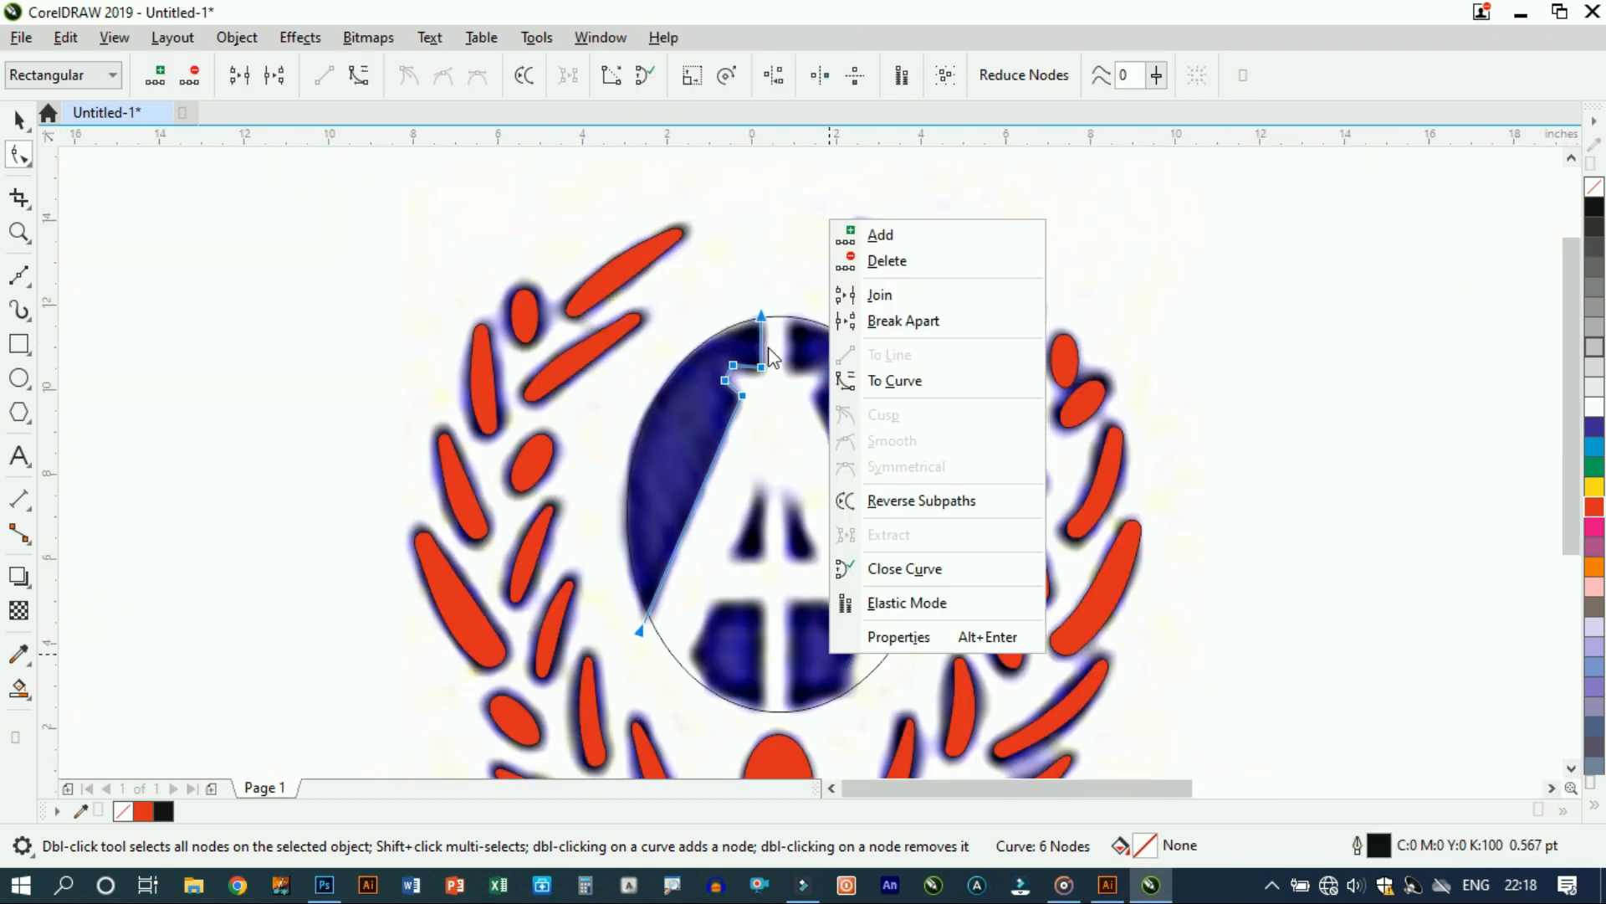
left_click(860, 388)
scroll(750, 368, "up", 5)
left_click_drag(811, 378, 835, 435)
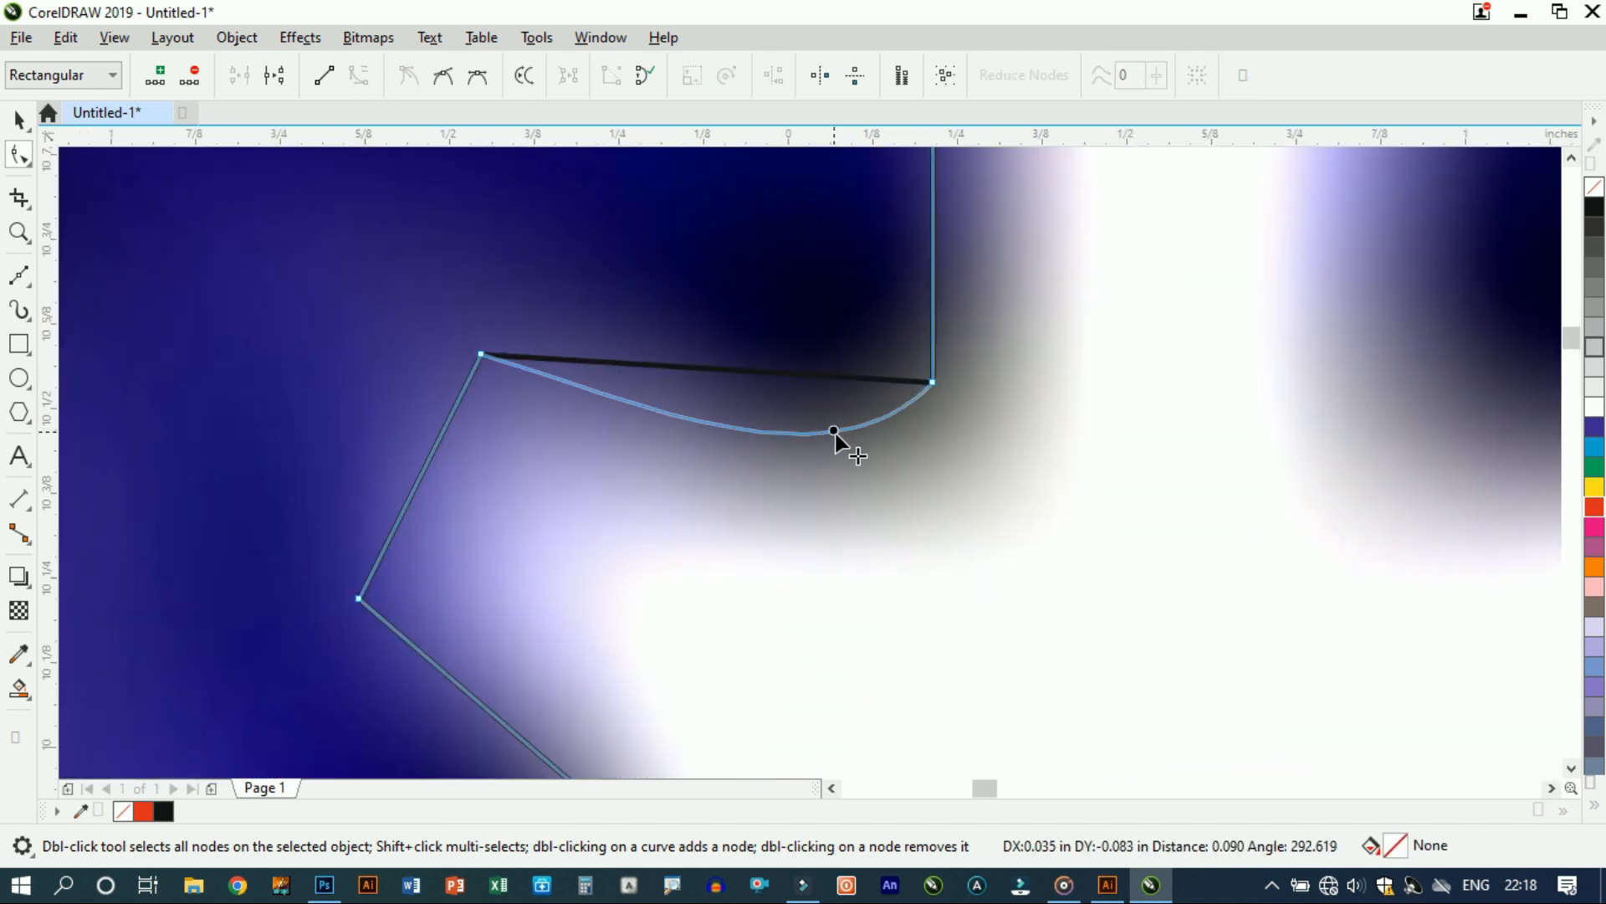
Step: Round the notch's inner side outward and smooth the node at its upper corner to follow the blurry edge
left_click(481, 354)
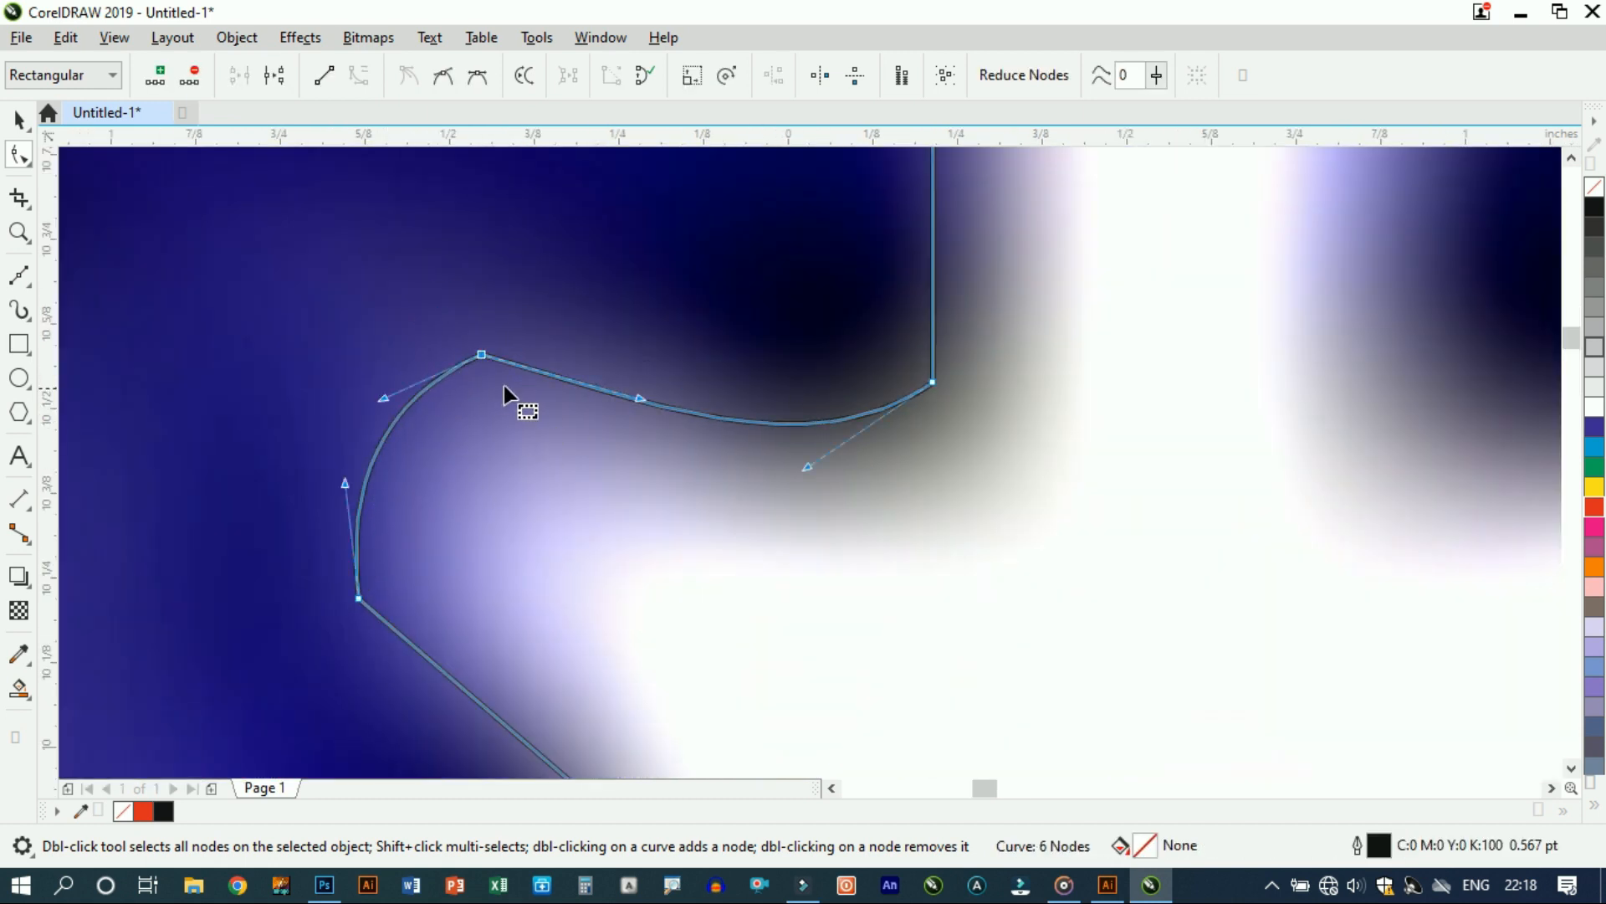
right_click(483, 354)
left_click(540, 576)
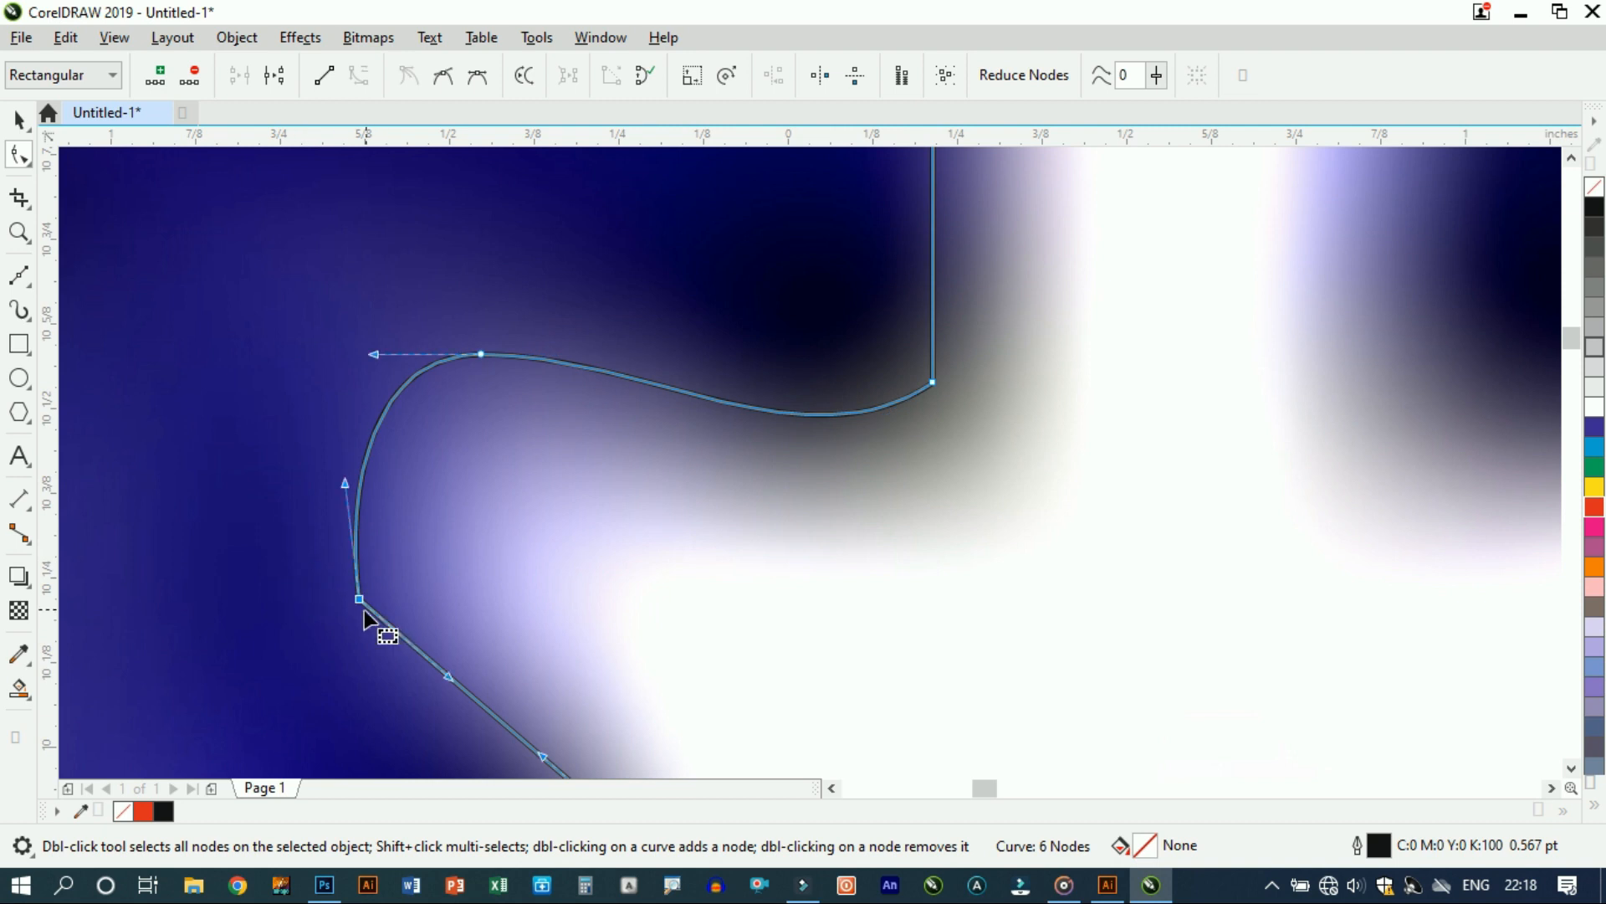
scroll(639, 457, "down", 4)
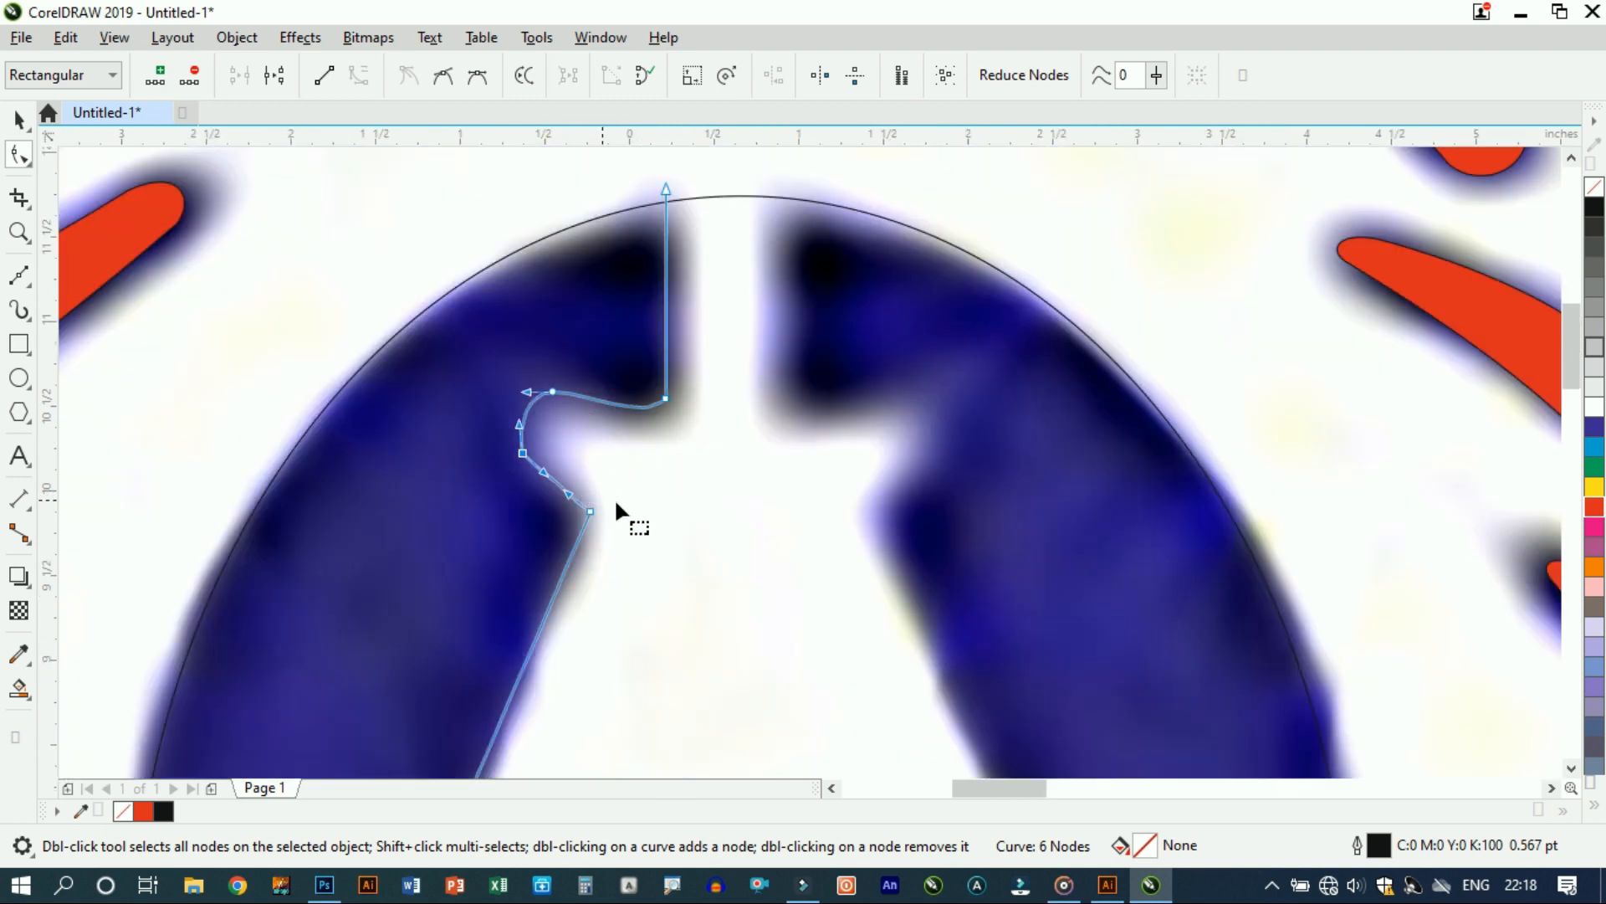
Step: Mirror a copy of the inner-edge line horizontally and place it over the emblem's right half at about X 2.24 inches
key("ctrl+space")
scroll(643, 336, "down", 2)
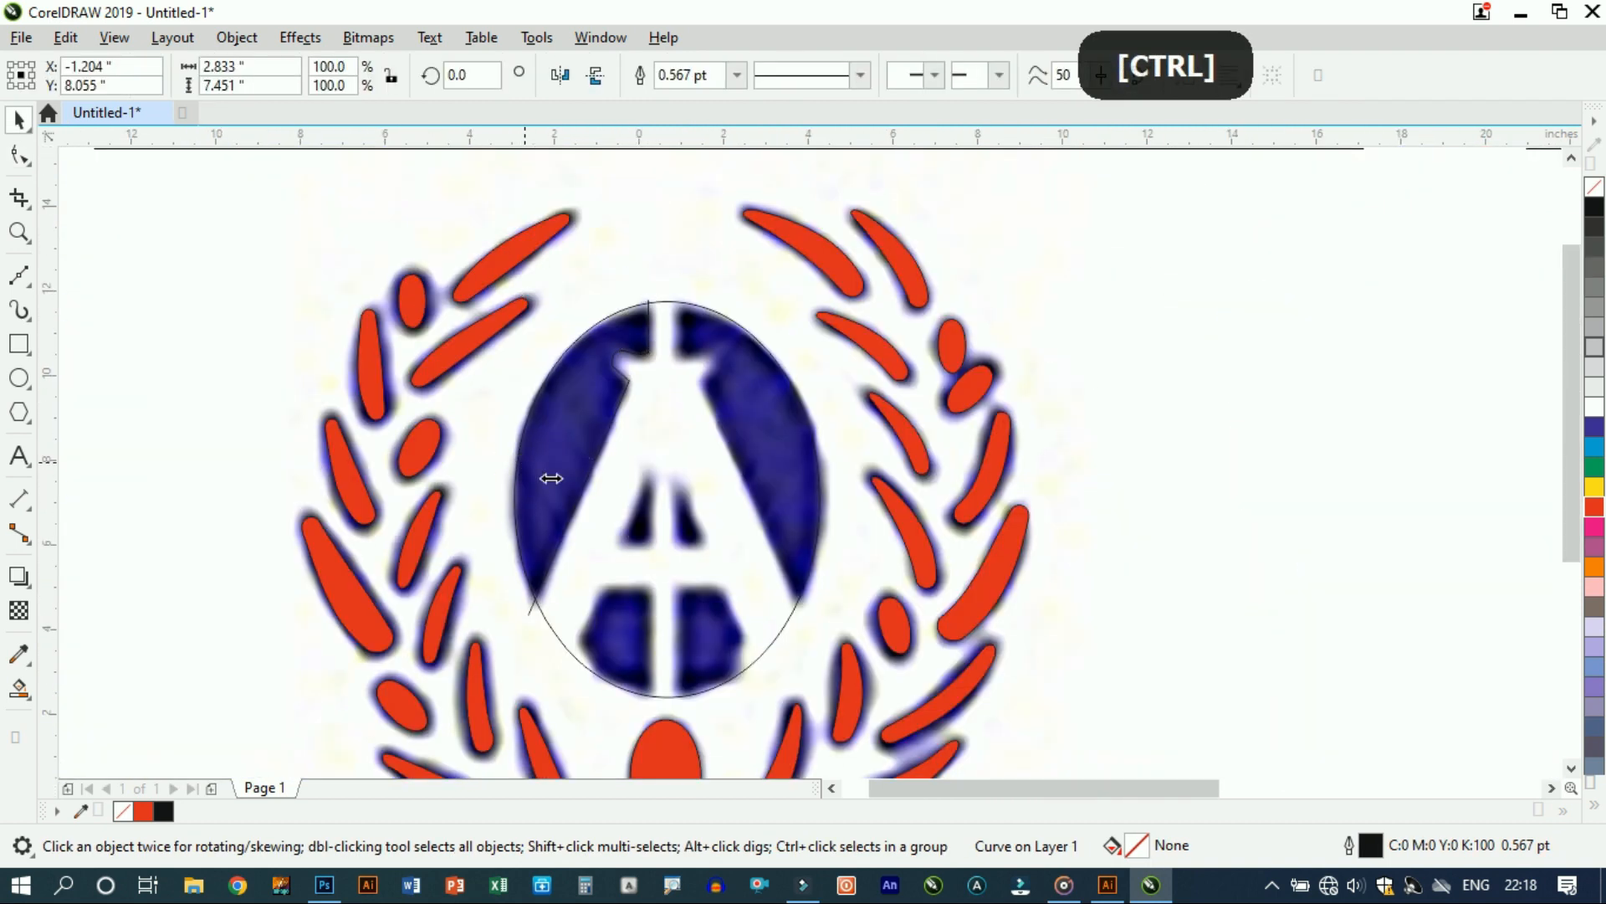
left_click_drag(705, 517, 706, 517)
scroll(665, 358, "up", 2)
left_click_drag(651, 348, 741, 349)
scroll(743, 381, "down", 2)
scroll(739, 287, "up", 2)
scroll(758, 196, "down", 2)
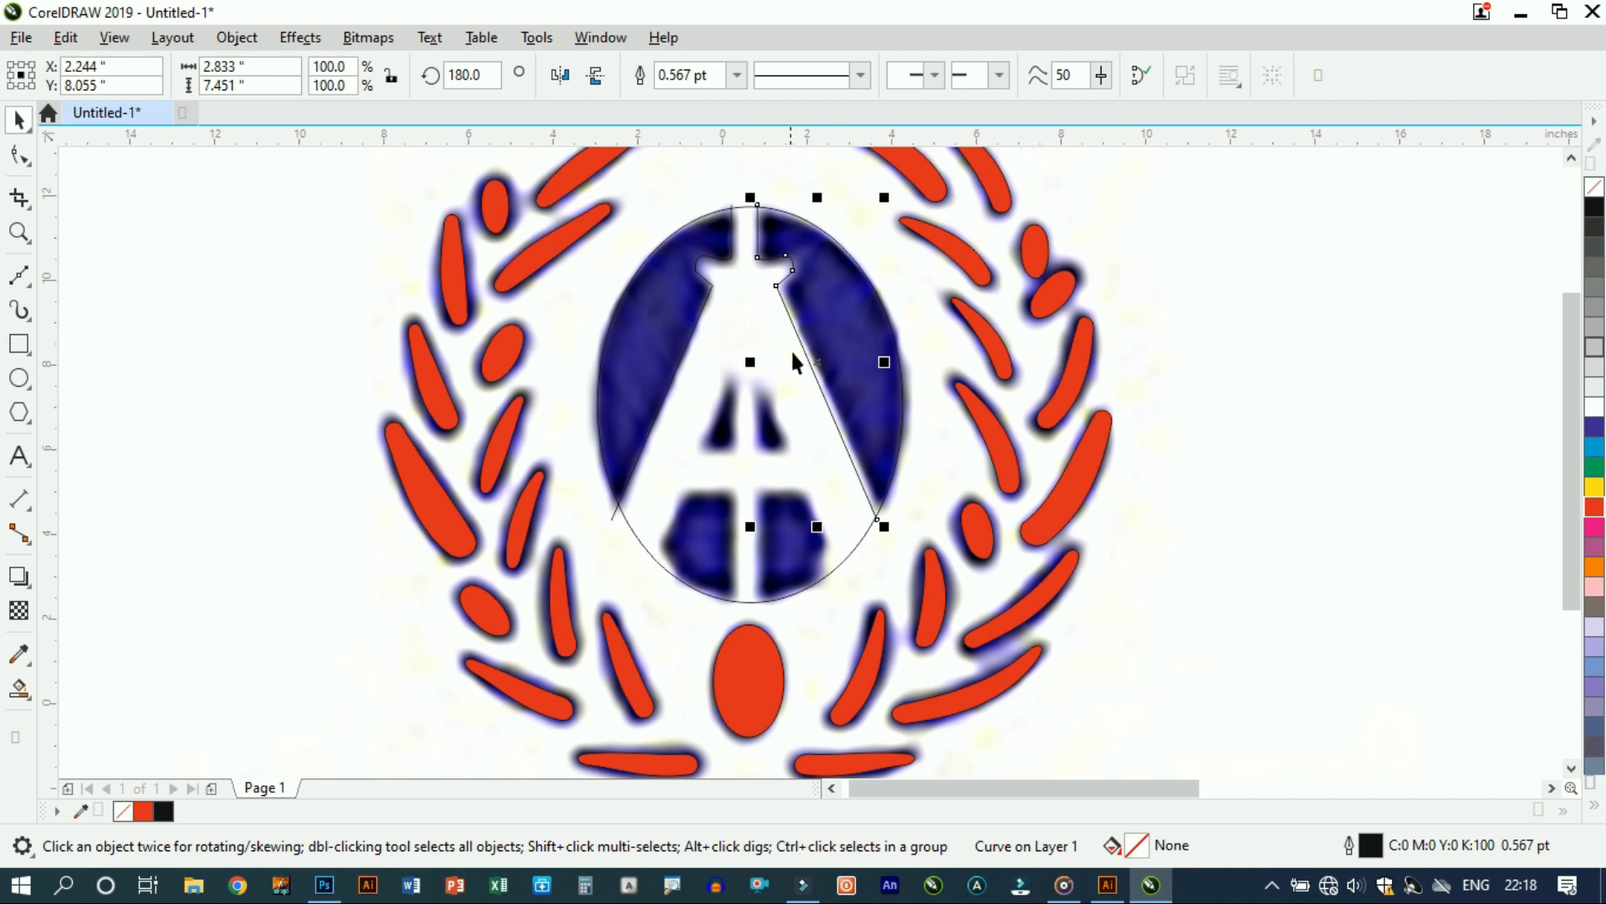
Step: Move the mirrored line horizontally to about X 2.41 inches so it follows the right half's inner edge
scroll(774, 239, "up", 2)
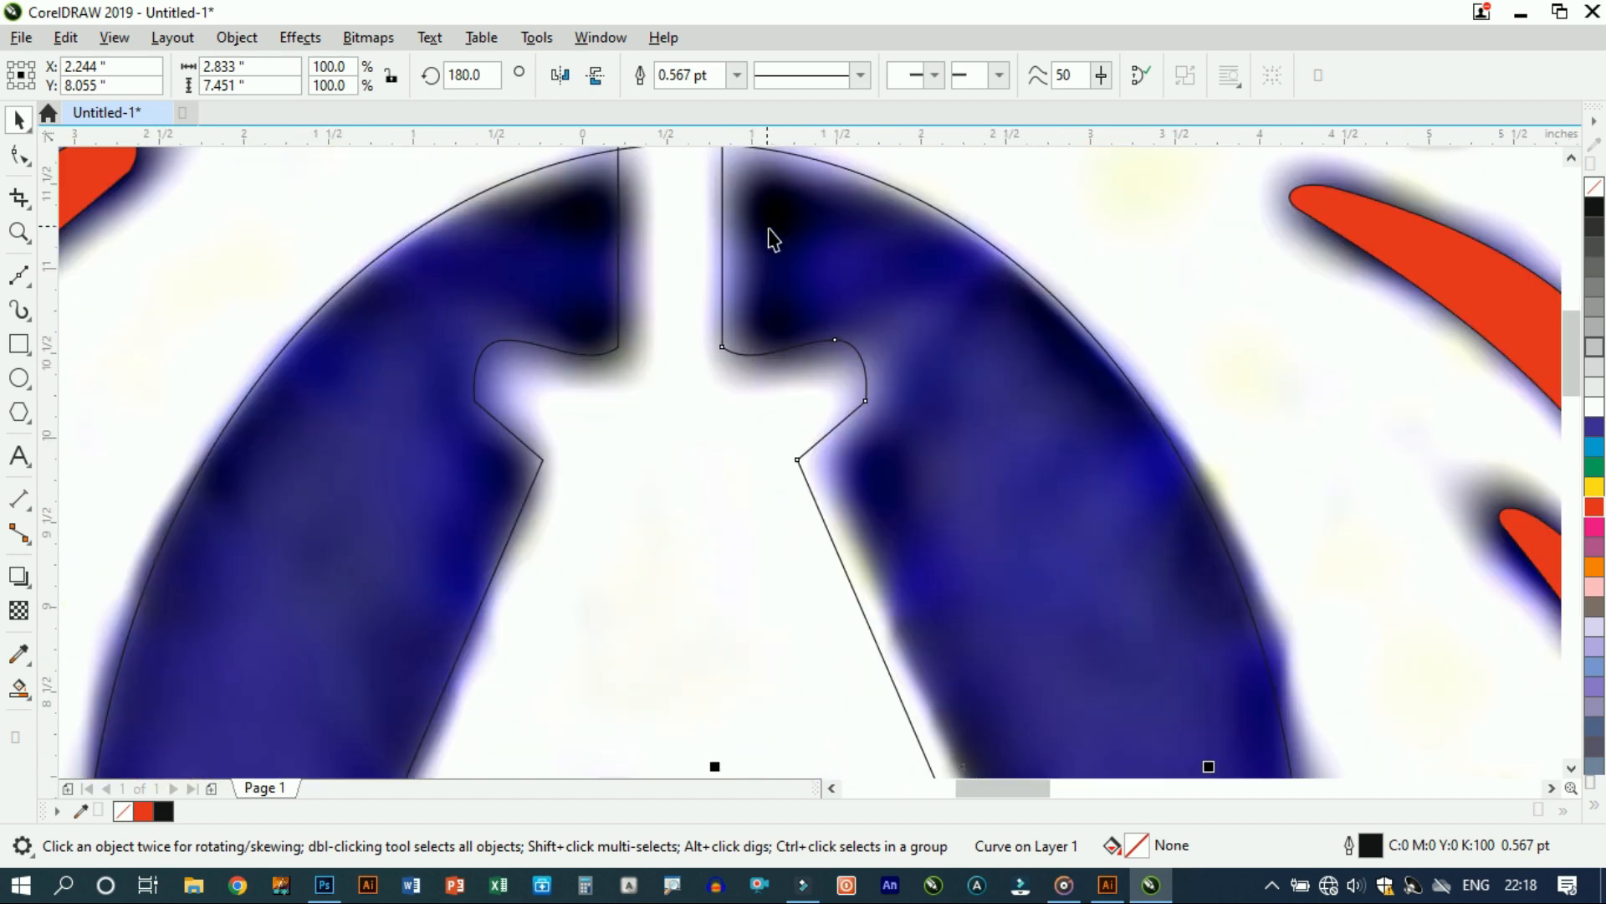
scroll(774, 238, "down", 2)
scroll(764, 222, "up", 3)
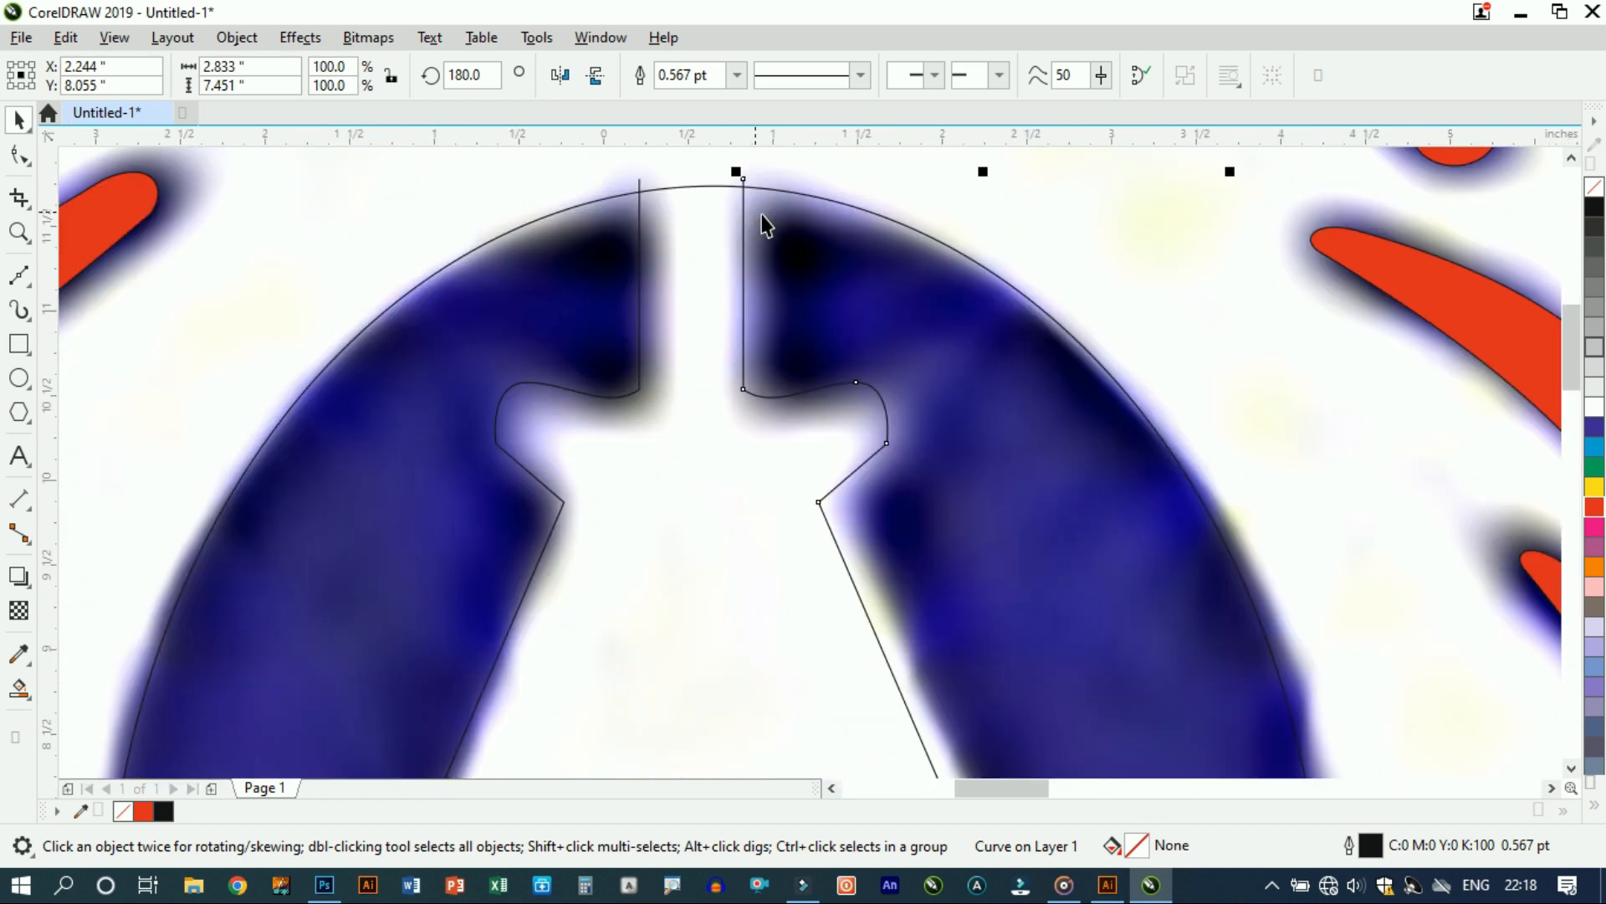
scroll(867, 527, "down", 3)
scroll(880, 500, "up", 2)
scroll(880, 499, "down", 2)
scroll(878, 502, "up", 2)
left_click_drag(868, 477, 896, 475)
scroll(820, 456, "down", 2)
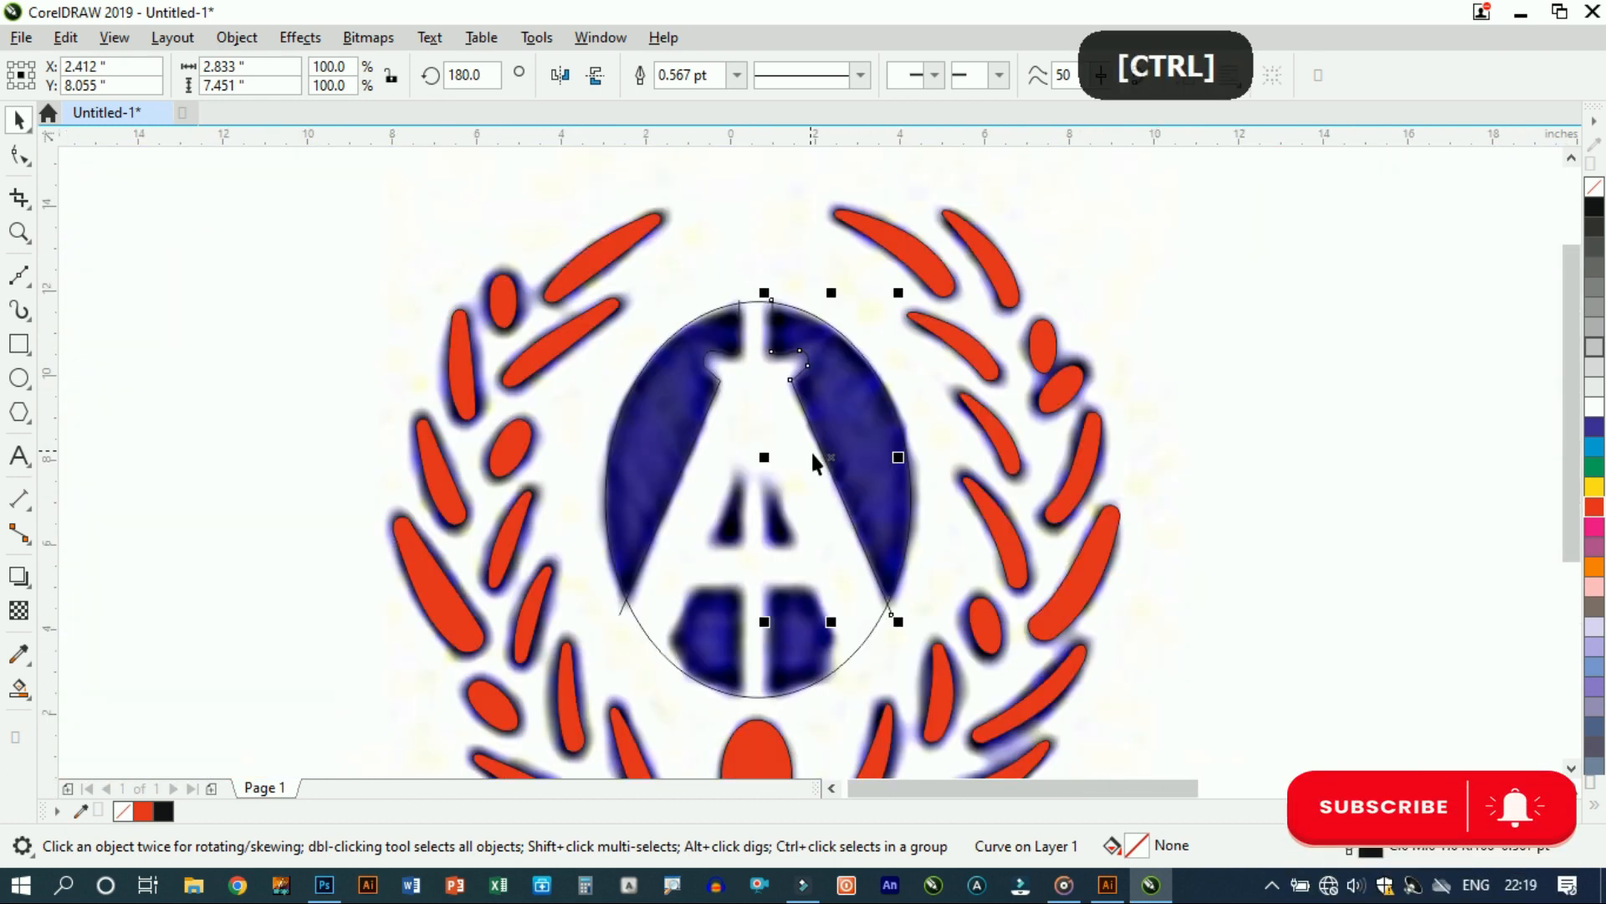
Step: Draw a horizontal rectangle about 6.49 inches wide across the A's crossbar, overlapping both blue halves
scroll(764, 378, "up", 2)
scroll(783, 280, "down", 2)
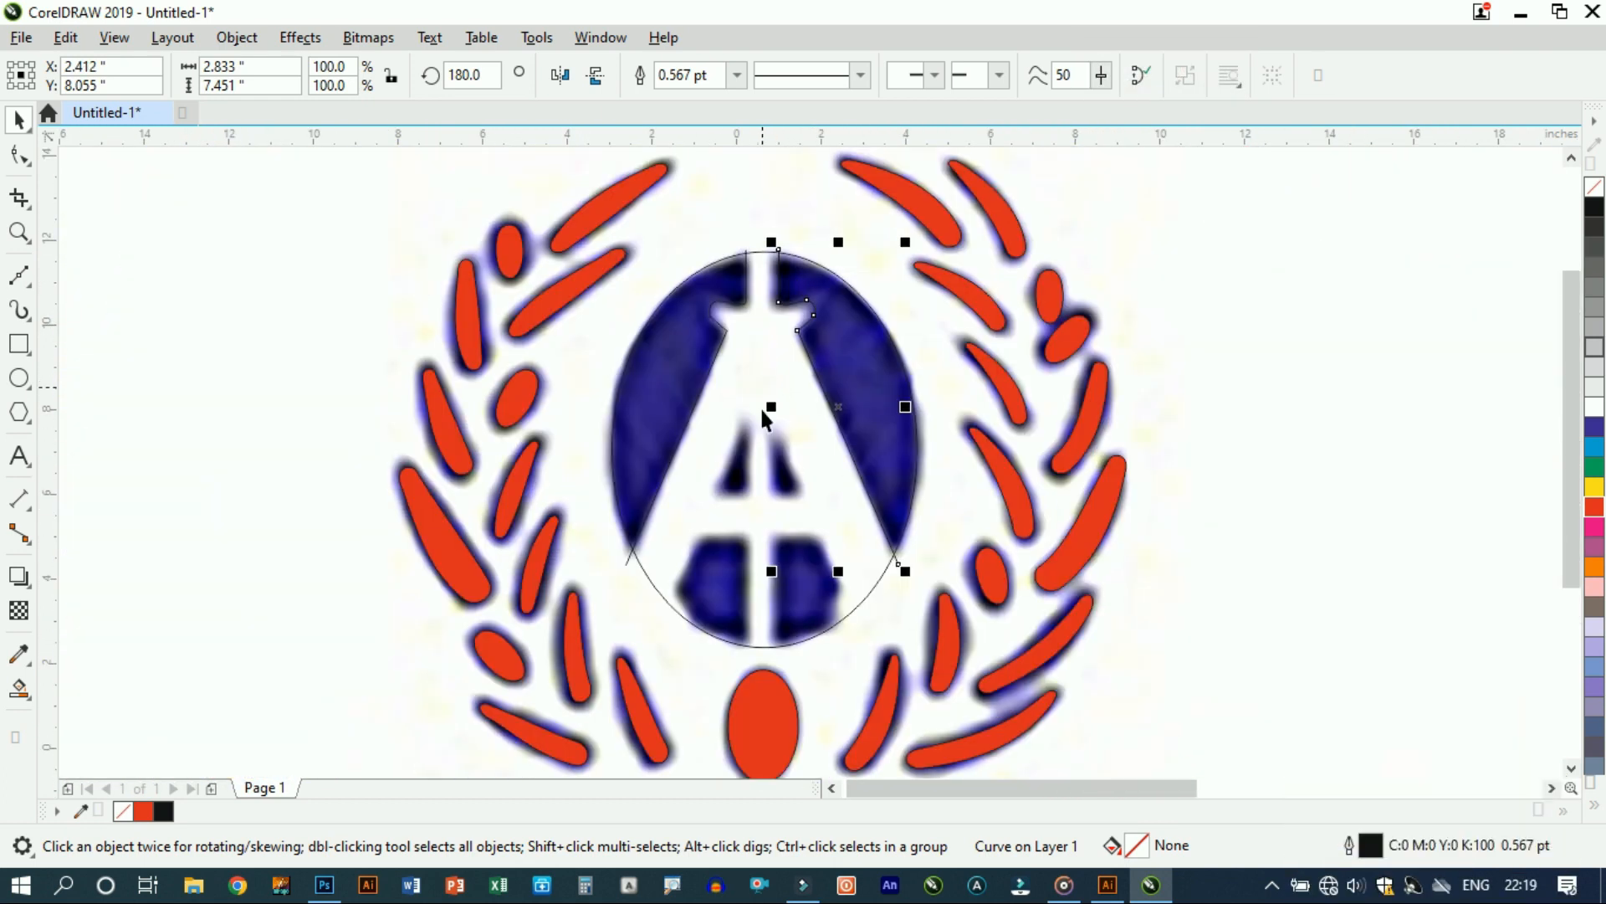
scroll(744, 514, "up", 2)
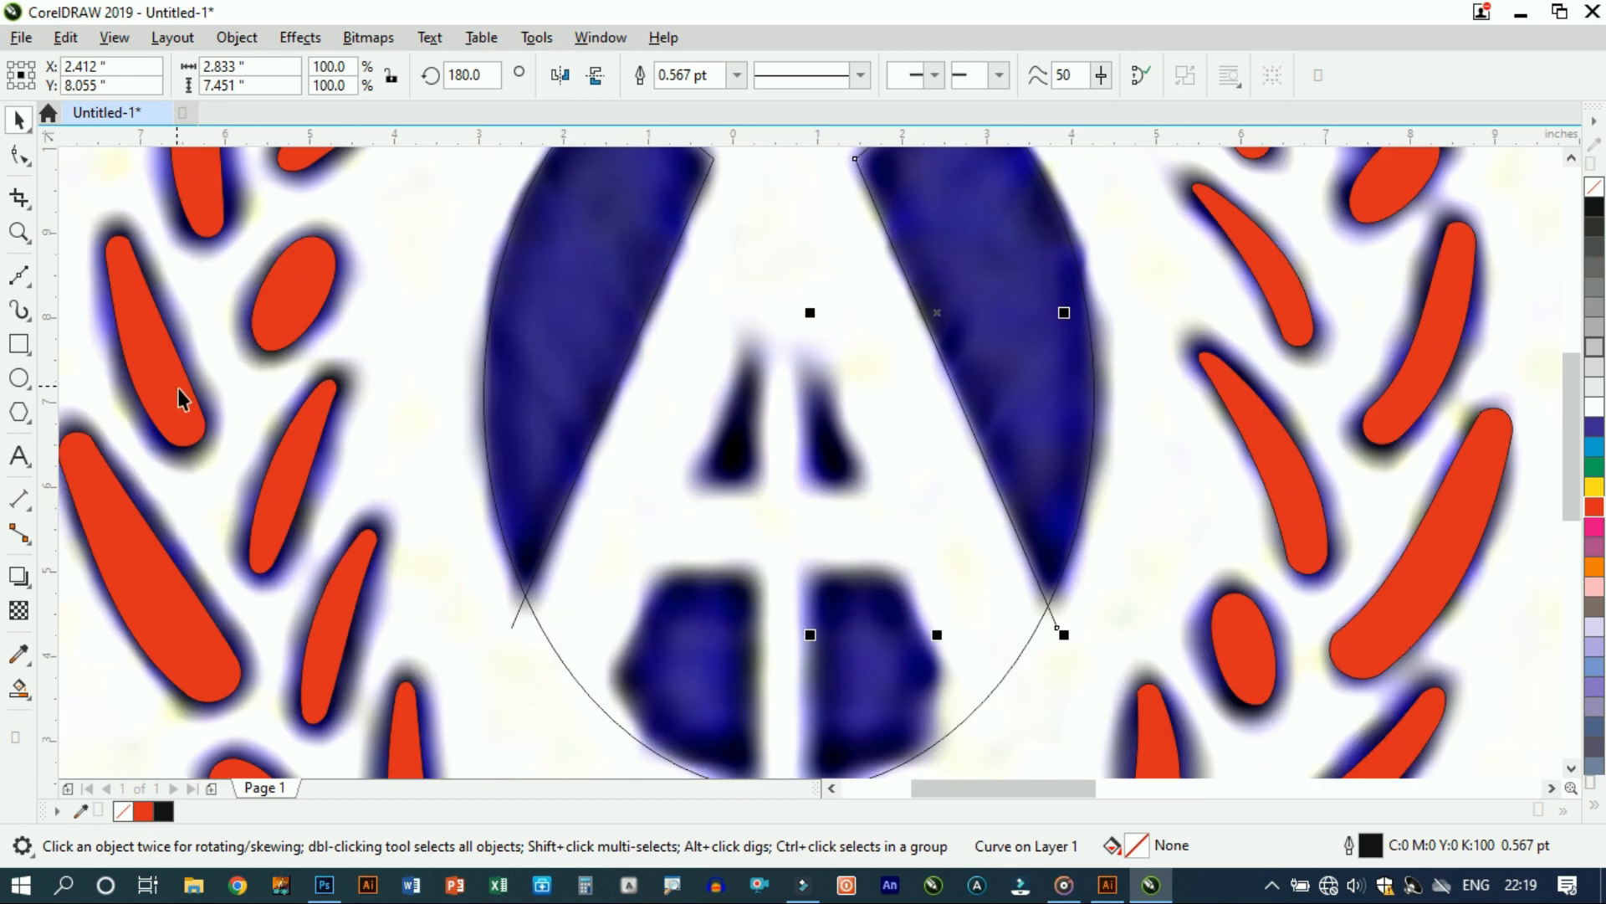
key("F6")
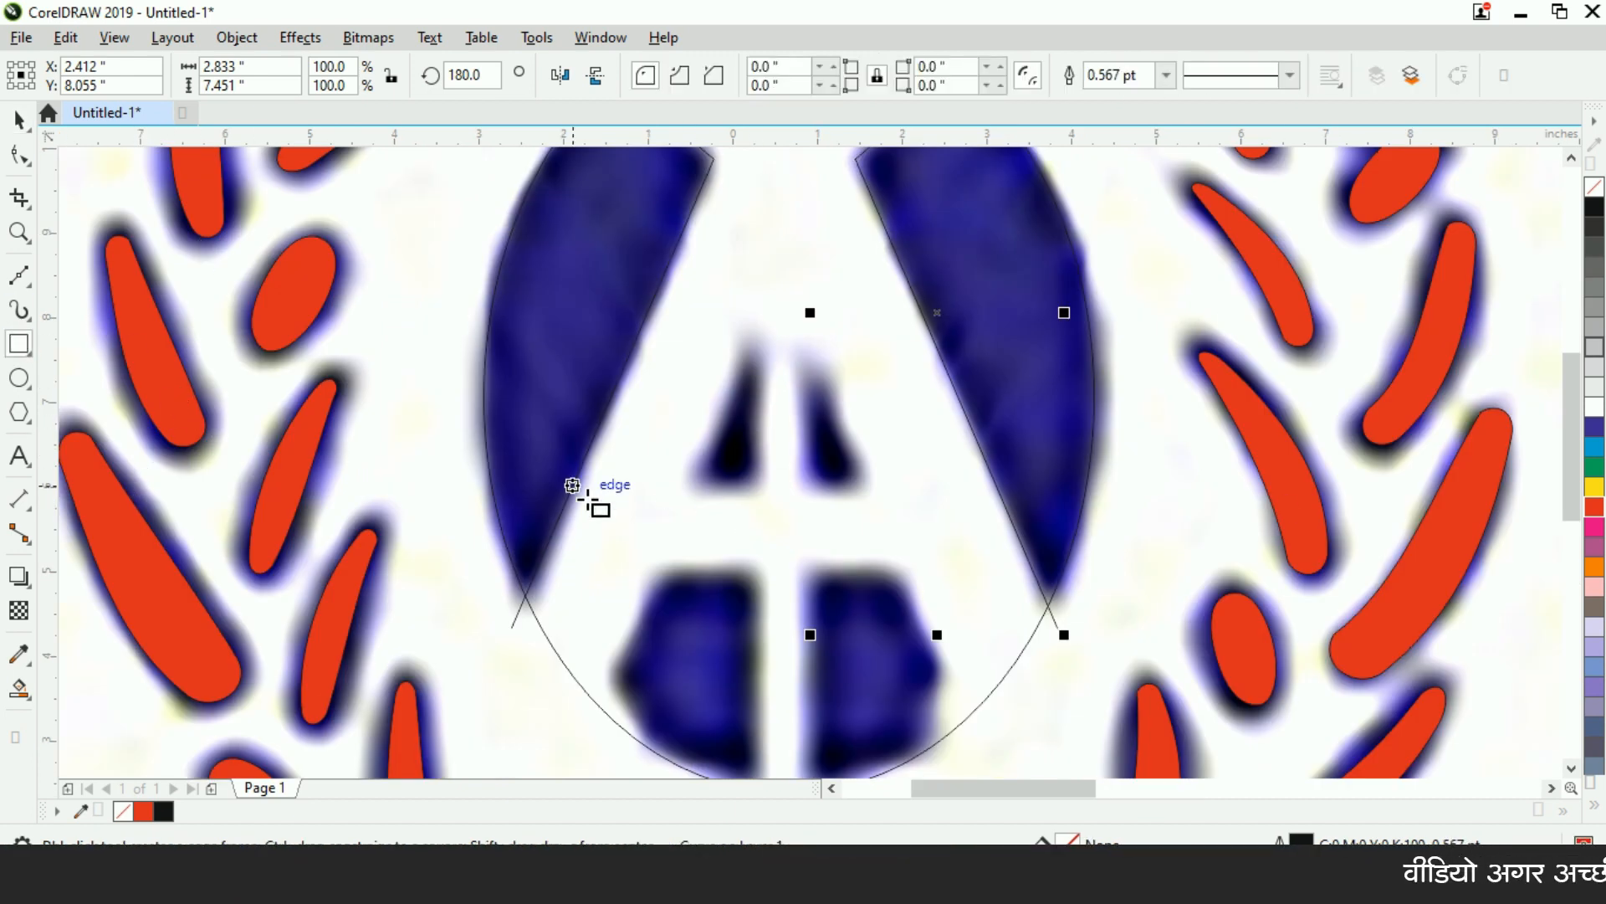
left_click_drag(577, 474, 1069, 554)
left_click_drag(585, 534, 523, 535)
Step: Draw a vertical rectangle about 0.68 by 6.31 inches along the A's central gap and centre it horizontally with the emblem ellipse
left_click_drag(755, 346, 824, 751)
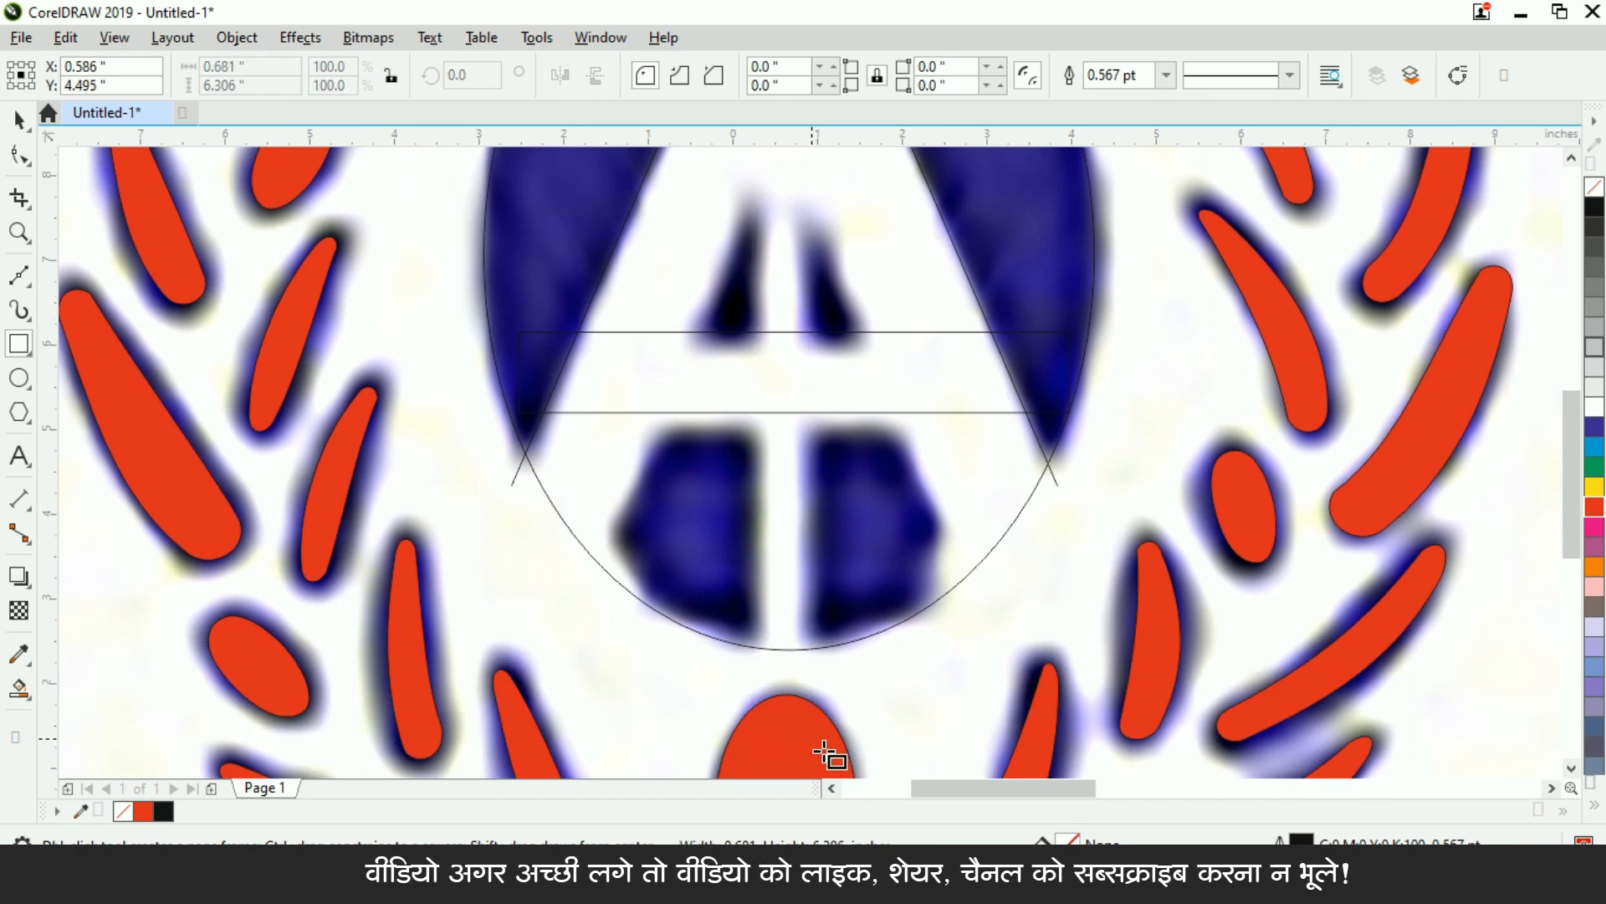
left_click(19, 120)
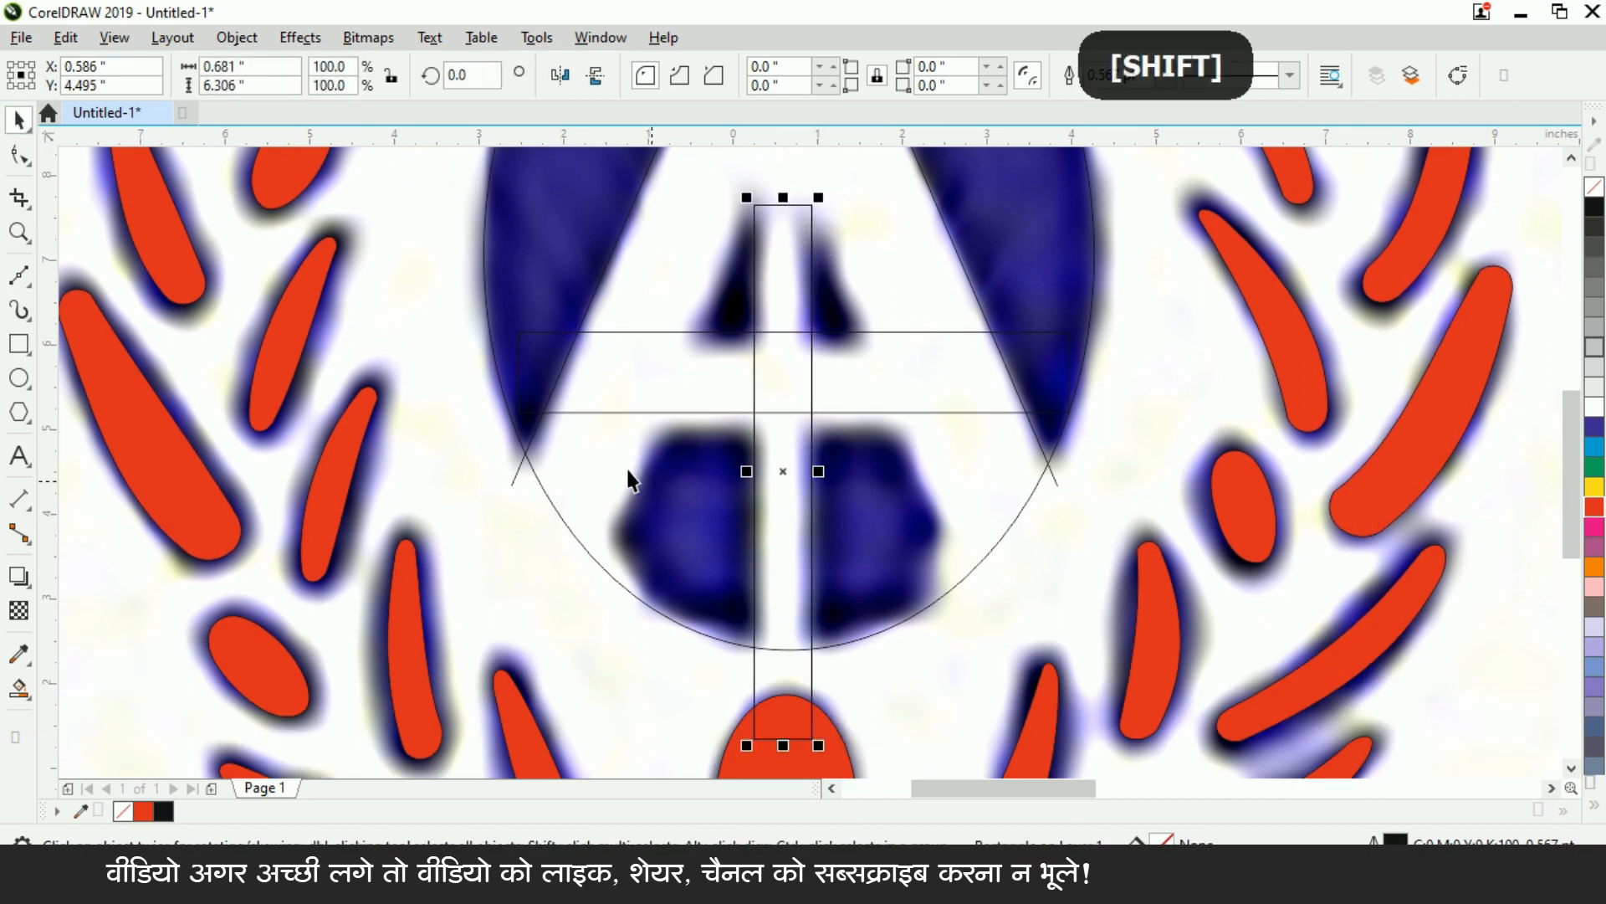
left_click(681, 590, "shift")
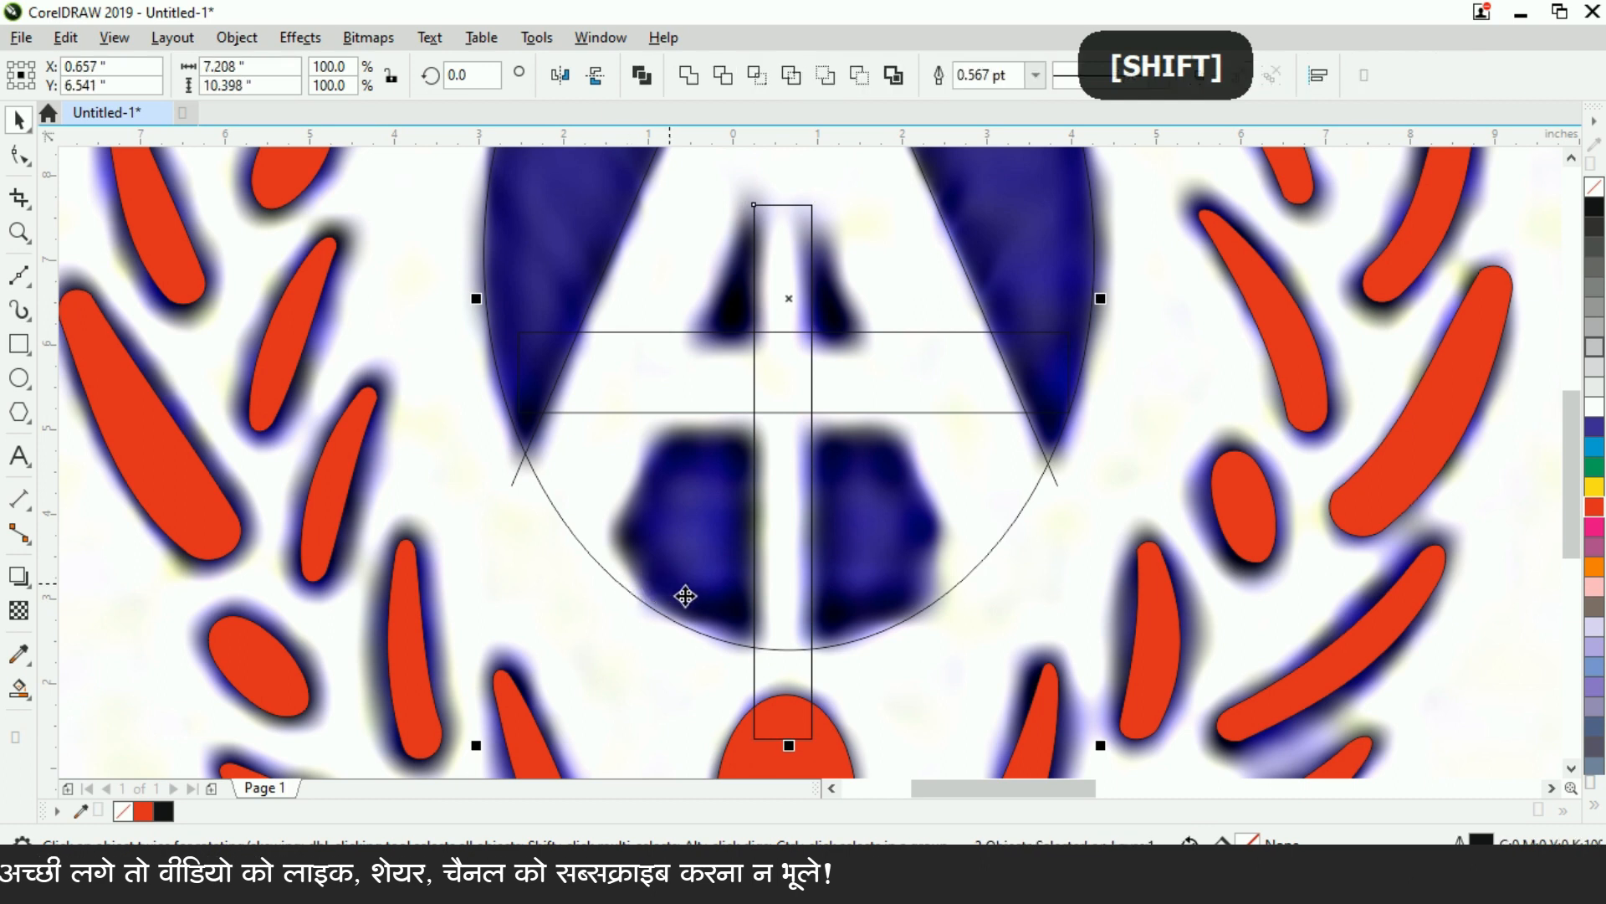
key("ctrl+shift+a")
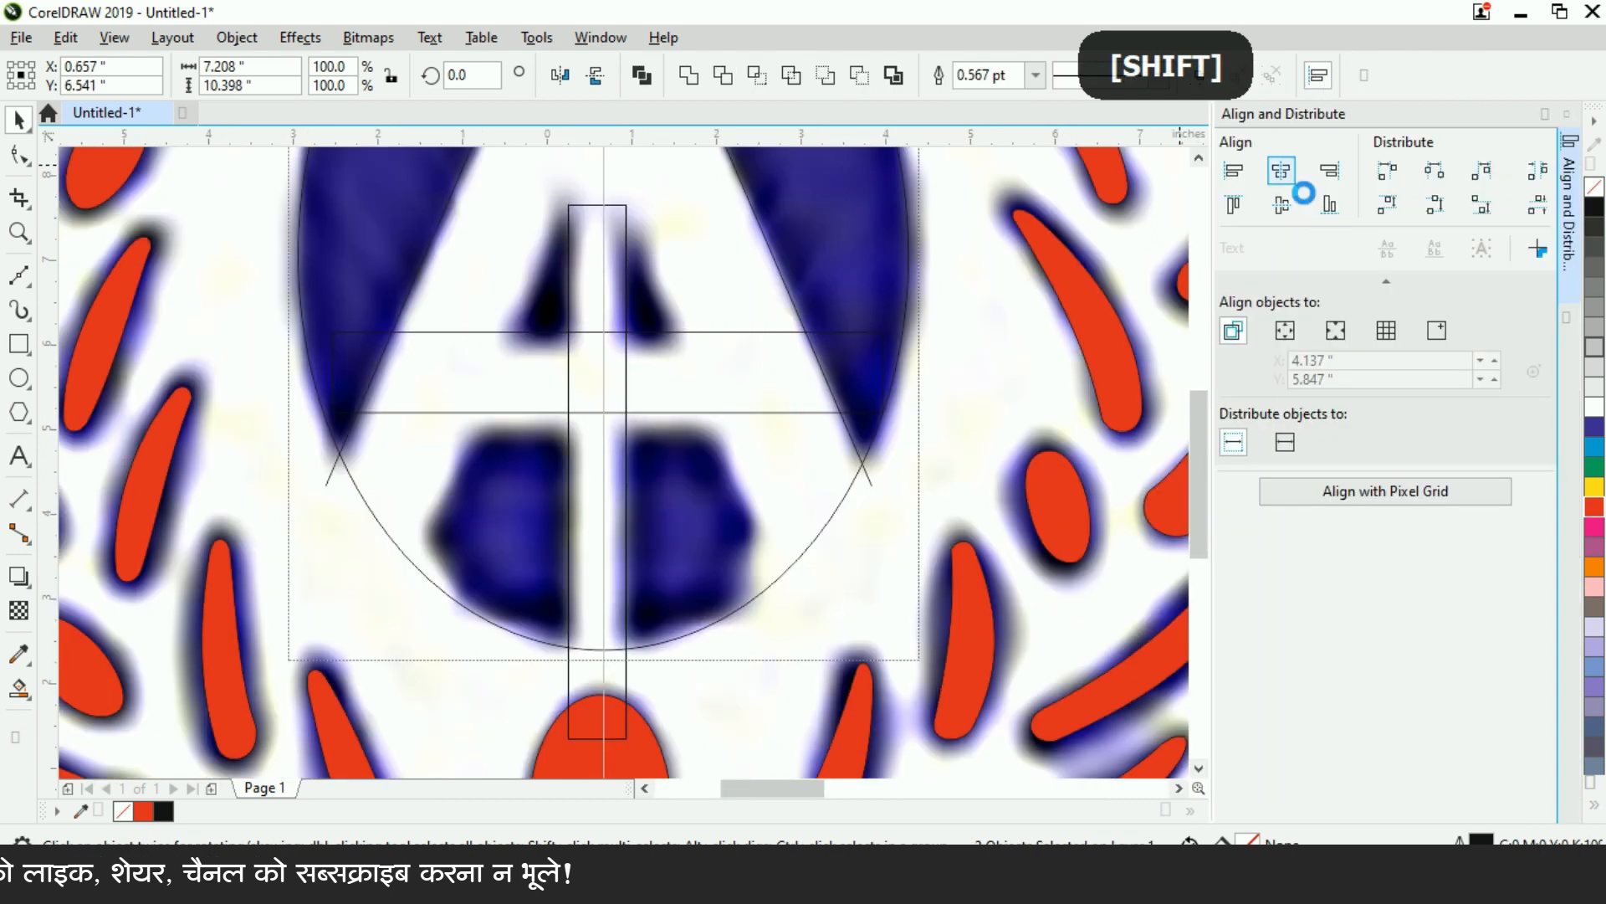
scroll(909, 379, "down", 1)
left_click(319, 302)
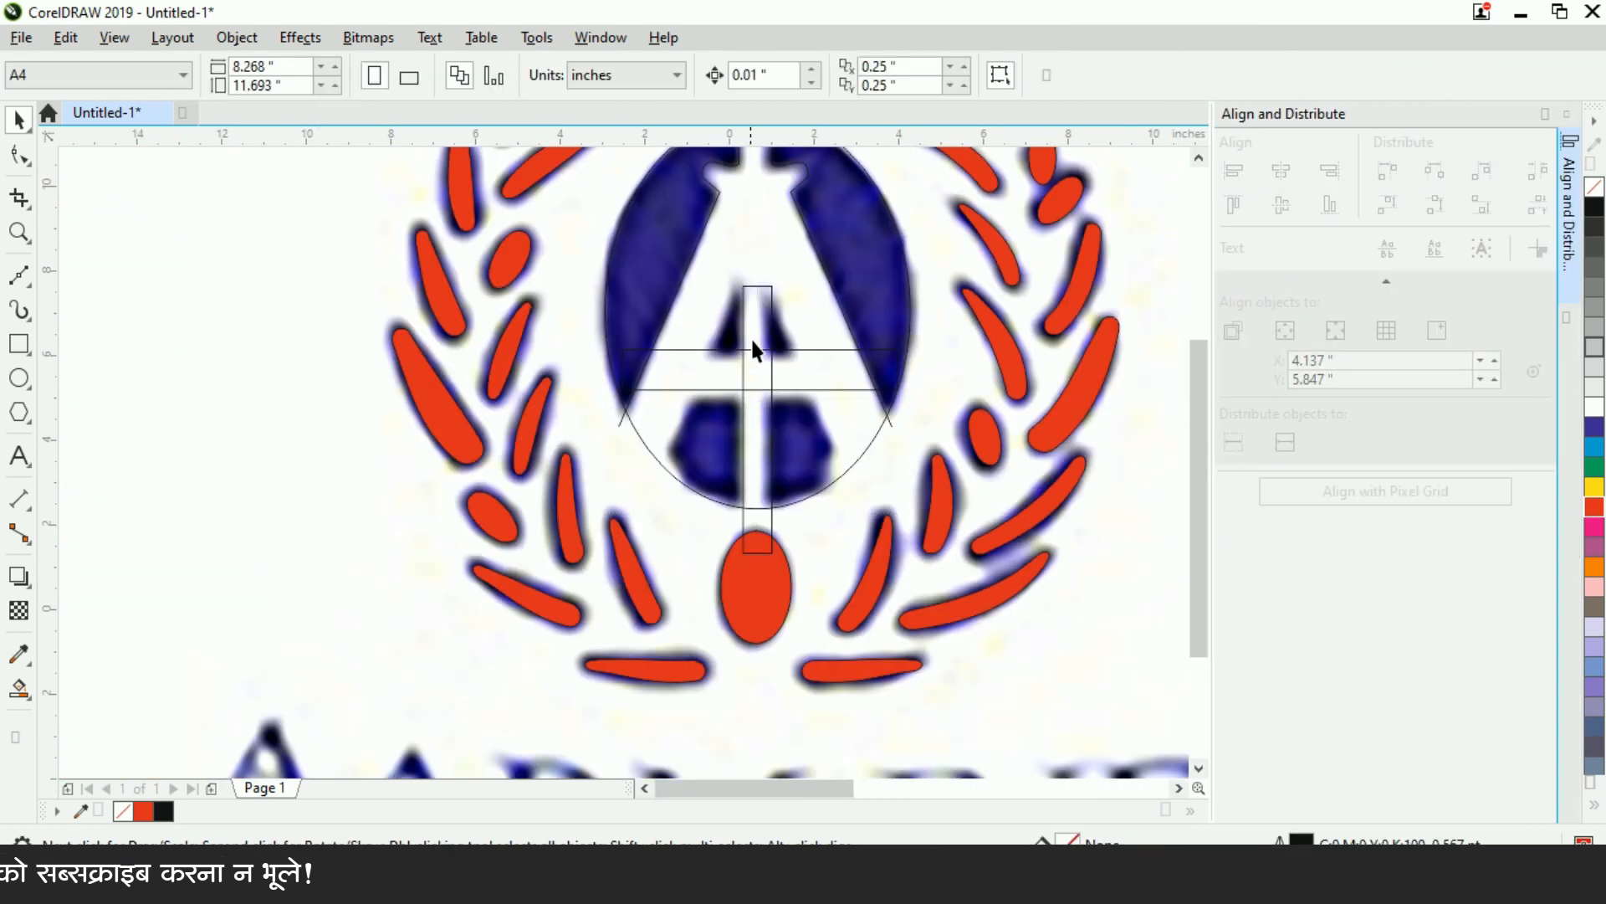
Step: Shift the vertical rectangle horizontally to about X 0.53 inches so it fits the blurry central gap
scroll(751, 336, "up", 1)
left_click(763, 280)
left_click_drag(753, 275, 764, 287)
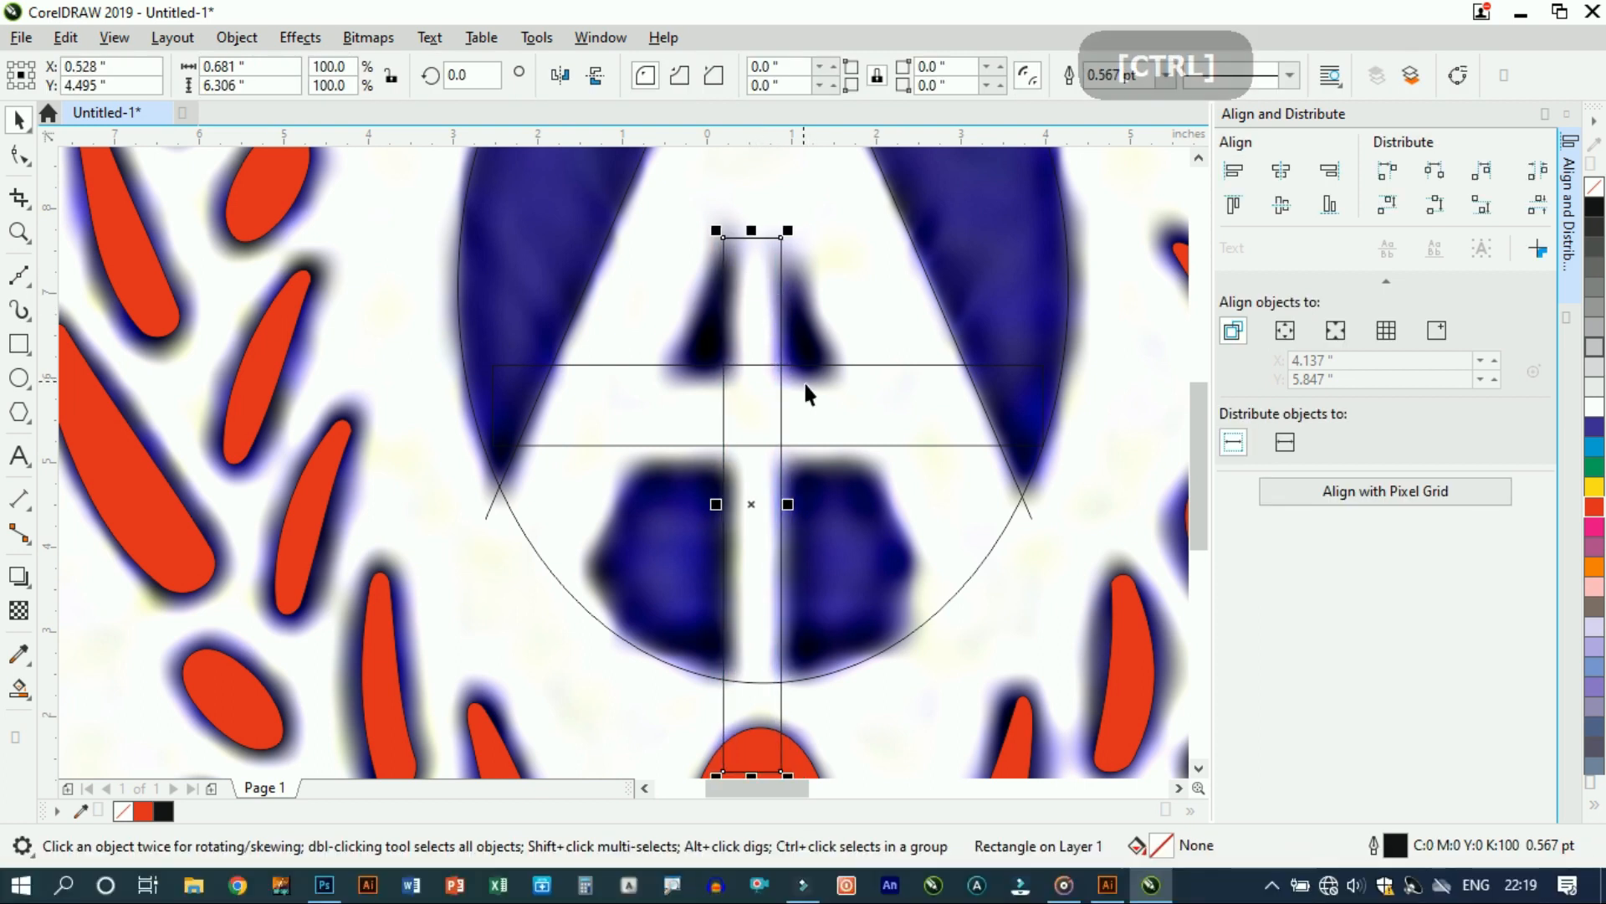
Step: Draw a diagonal Bézier line, about 1.97 by 4.80 inches, from the vertical rectangle's upper-right corner past the ellipse along the right blue shapes
left_click(19, 274)
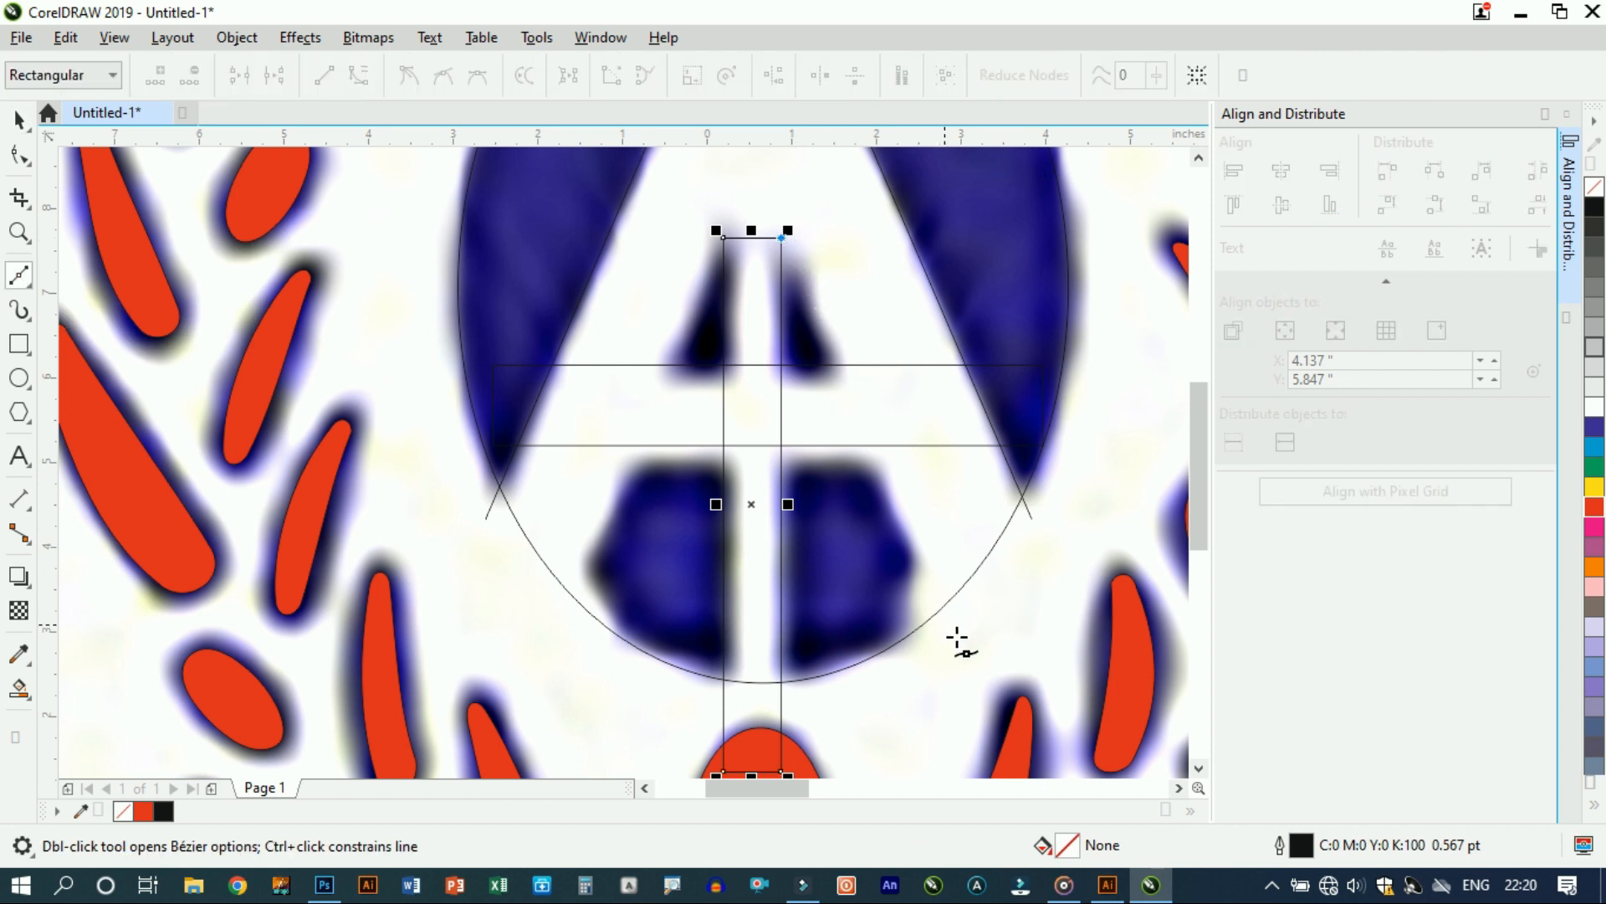
left_click(959, 641, "shift")
key("space")
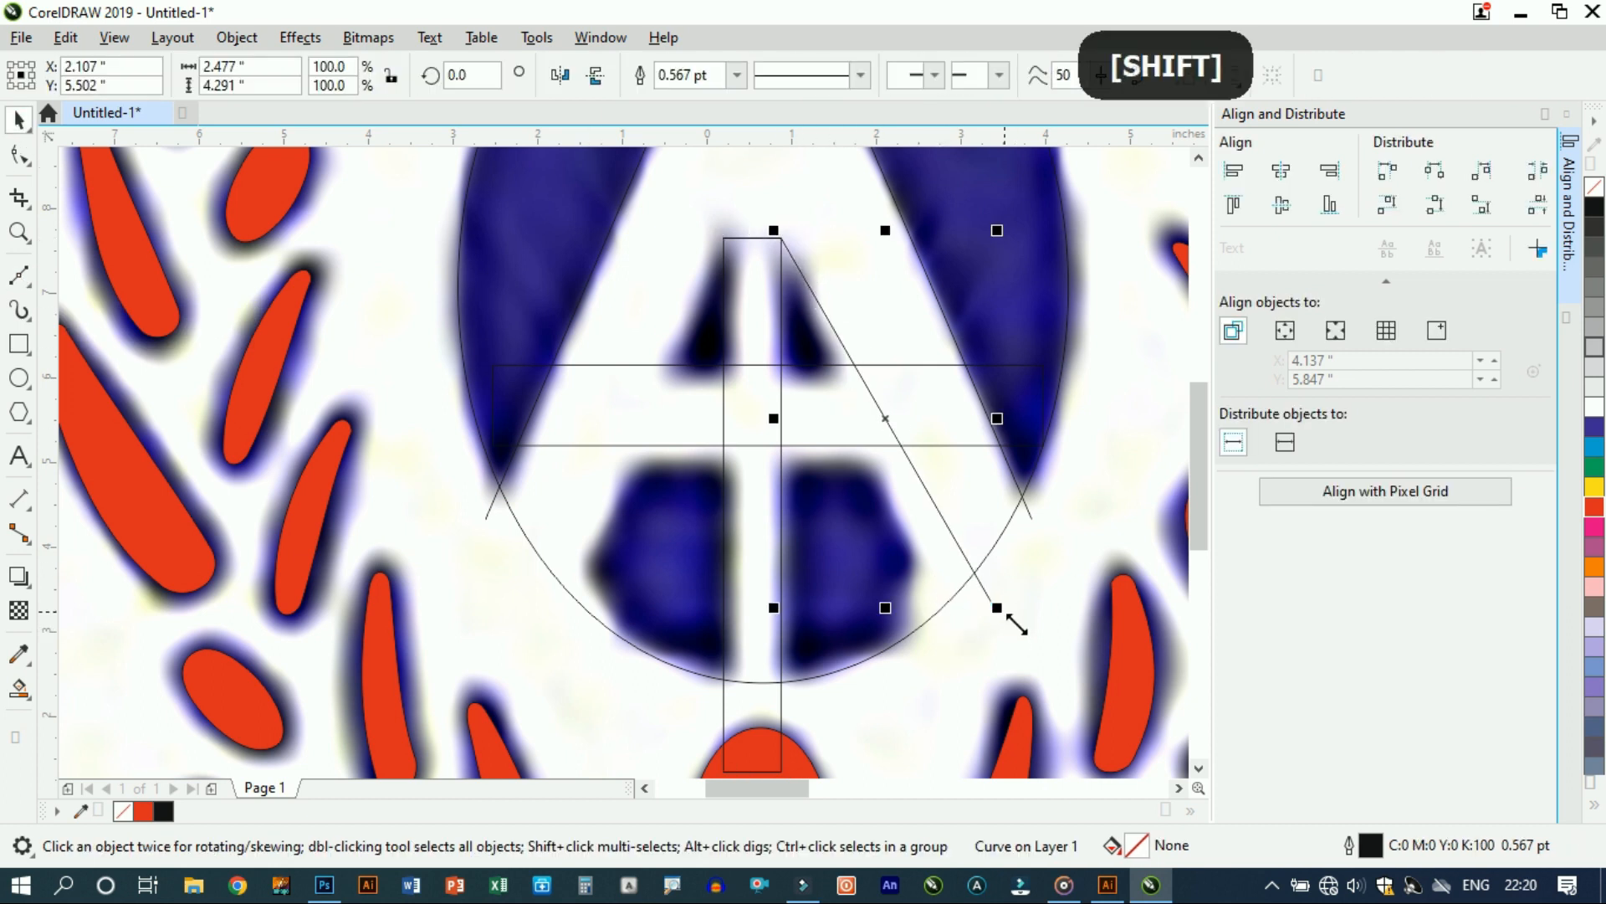
key("F10")
left_click_drag(990, 601, 947, 636)
Step: Mirror a copy of the diagonal line to the left side, starting at the vertical rectangle's upper-left corner
key("ctrl+a")
key("space")
left_click_drag(954, 440, 613, 444)
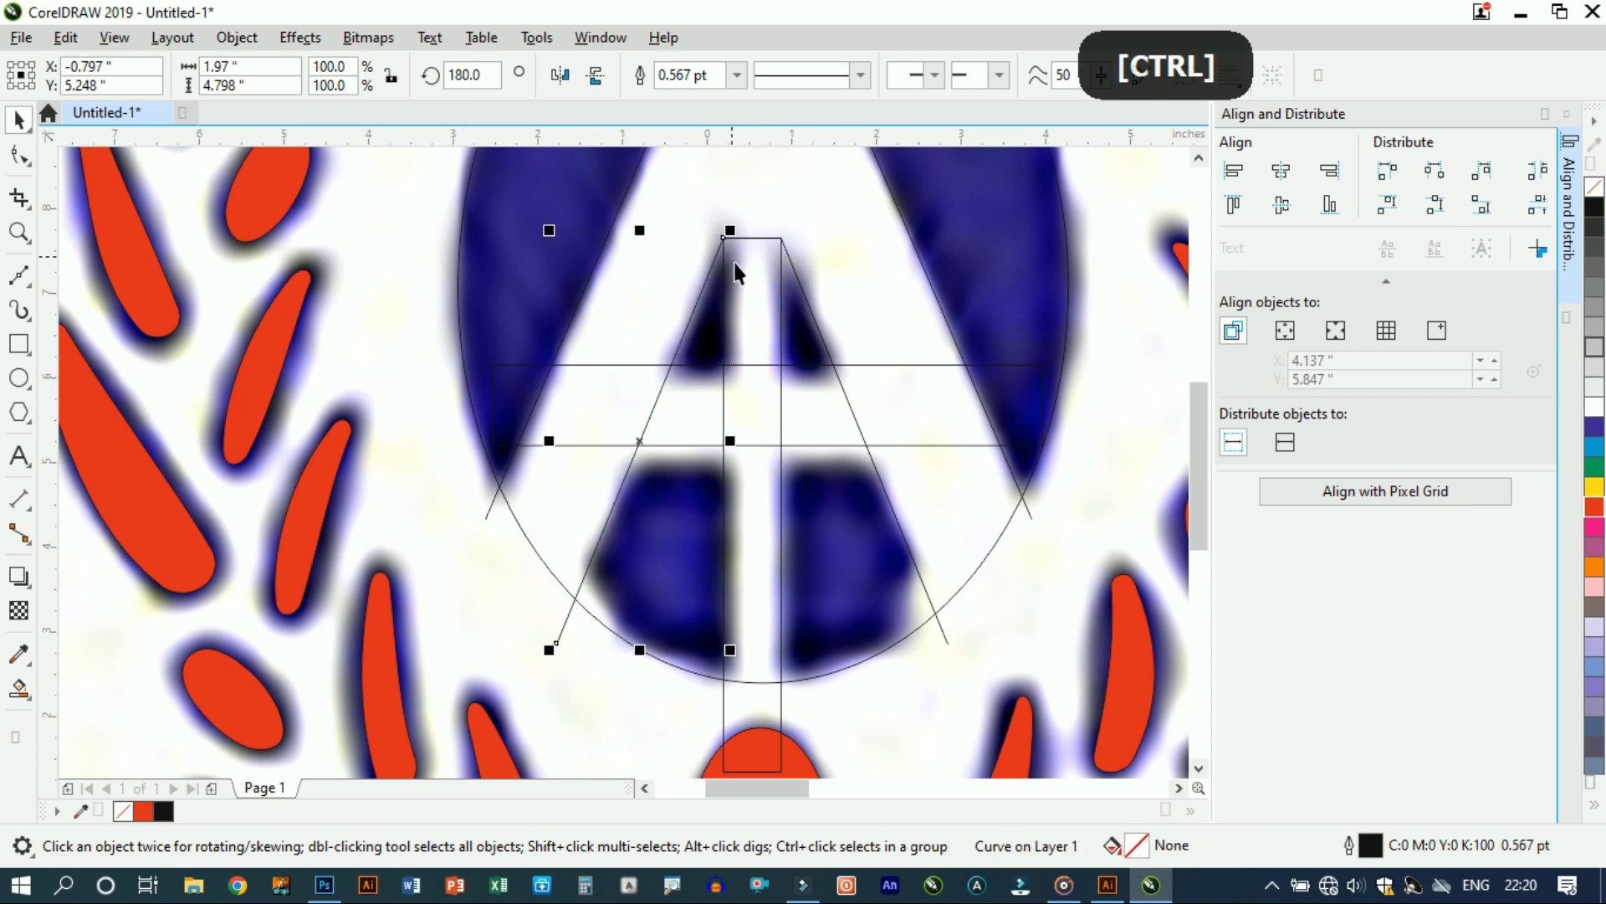
Step: Stretch the crossbar rectangle downward to about 1.21 inches high so it meets the lower blue shapes
left_click(832, 447)
mouse_move(769, 452)
left_mouse_down()
mouse_move(776, 486)
mouse_move(779, 471)
left_mouse_up()
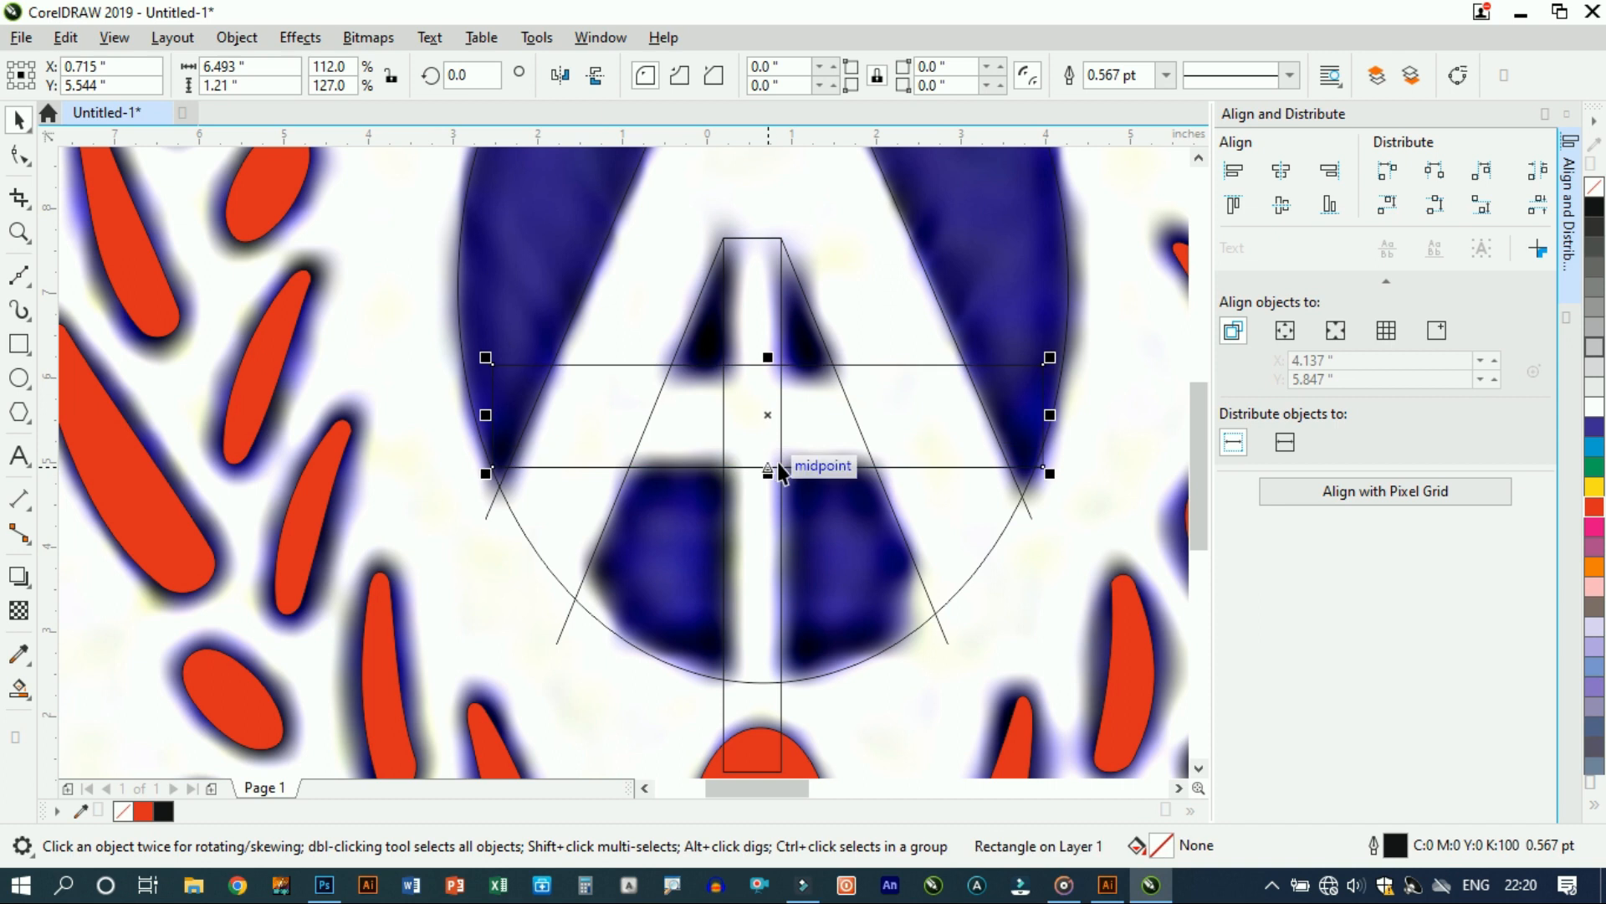
scroll(778, 463, "down", 1)
left_click(292, 318)
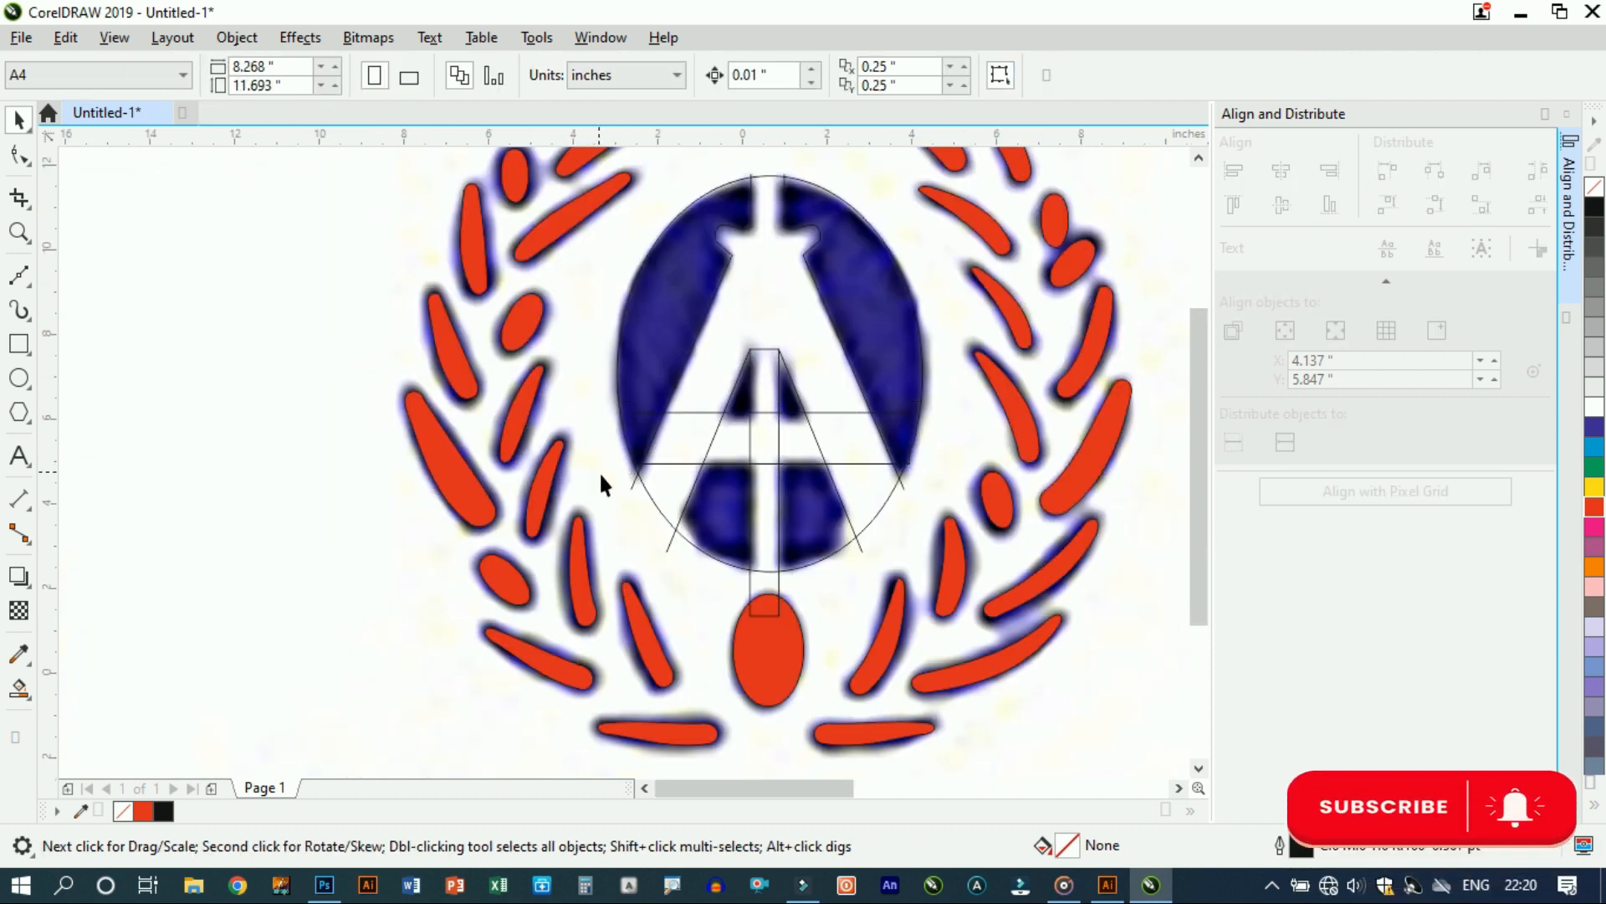
Step: Use Smart Fill to fill the A's upper body, both legs and the lower centre bar with blue-grey
left_click(23, 693)
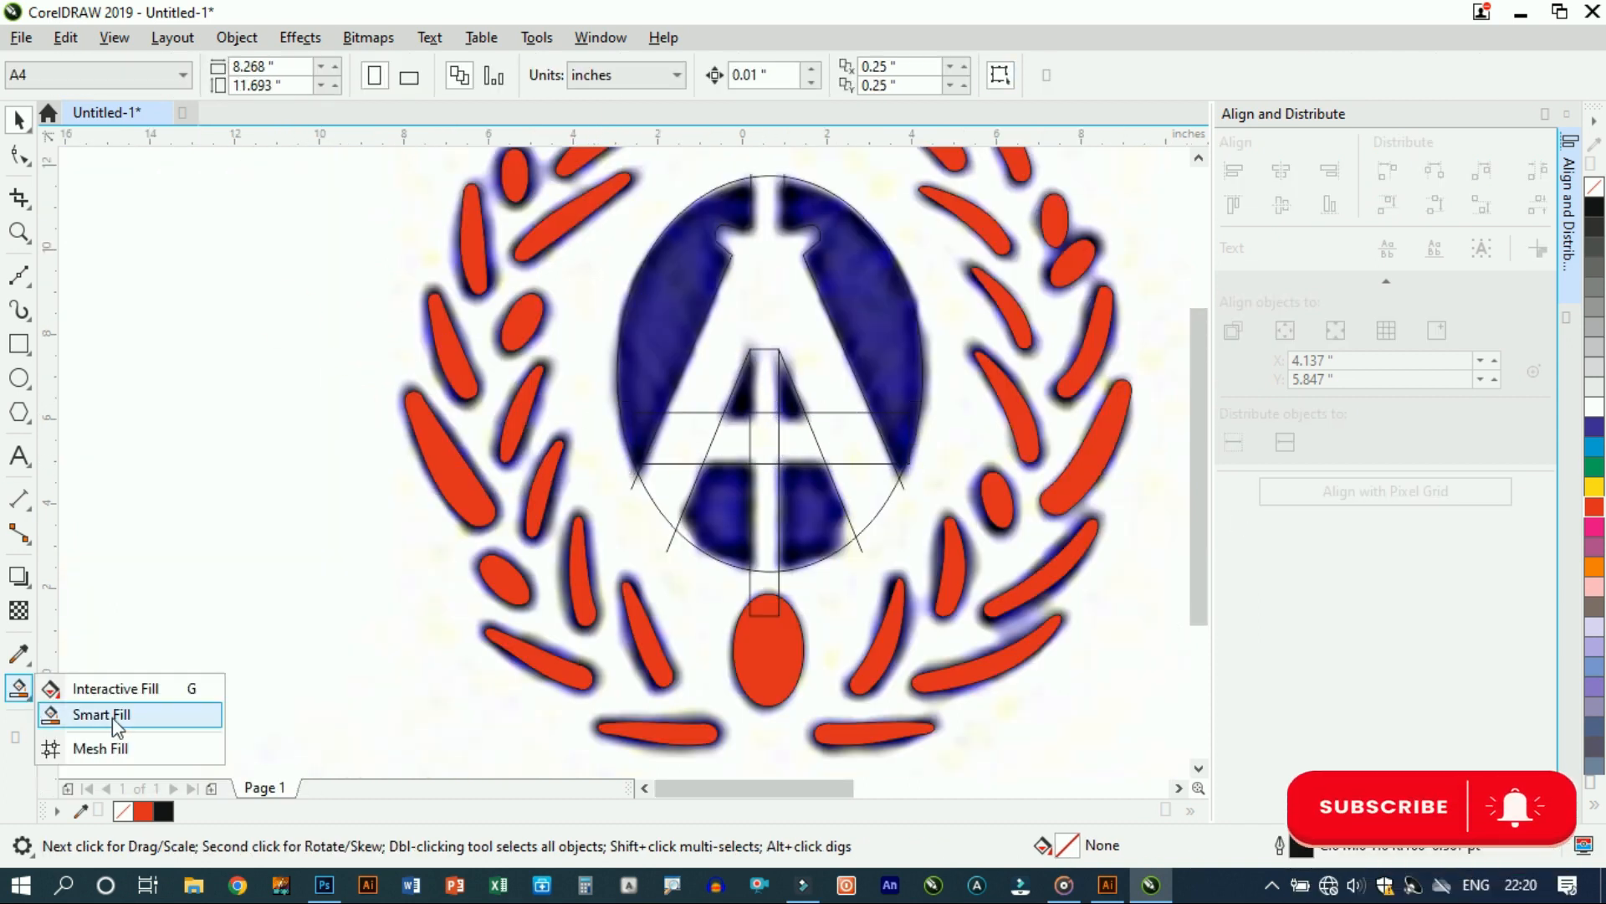
left_click(82, 744)
scroll(686, 490, "up", 1)
left_click(711, 393)
left_click(746, 287)
scroll(776, 376, "down", 1)
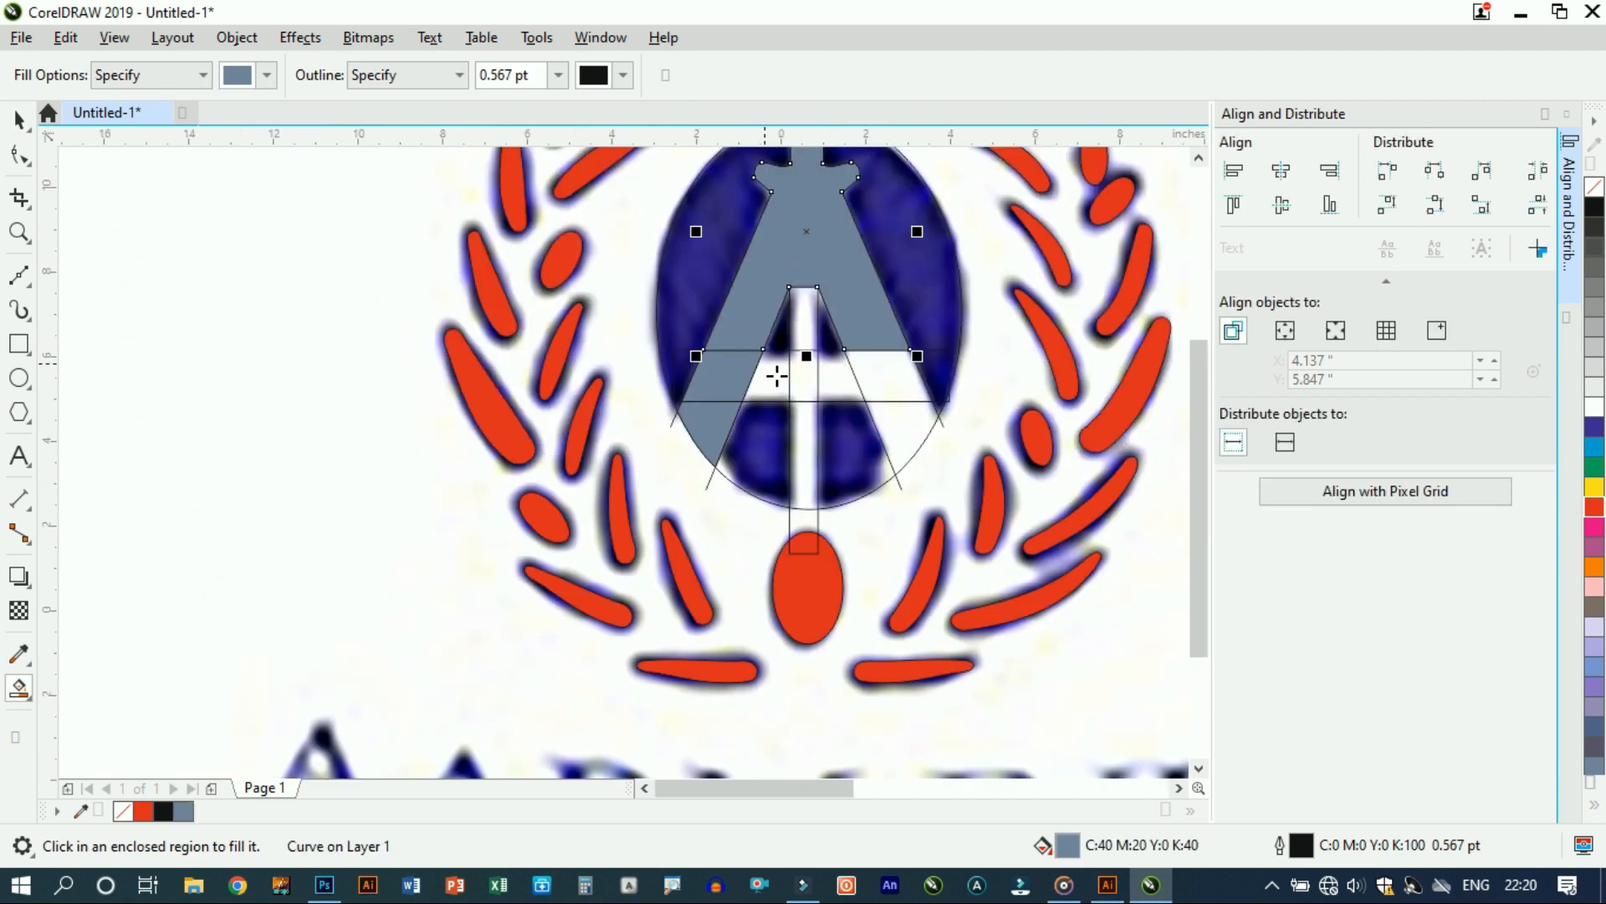
left_click(917, 444)
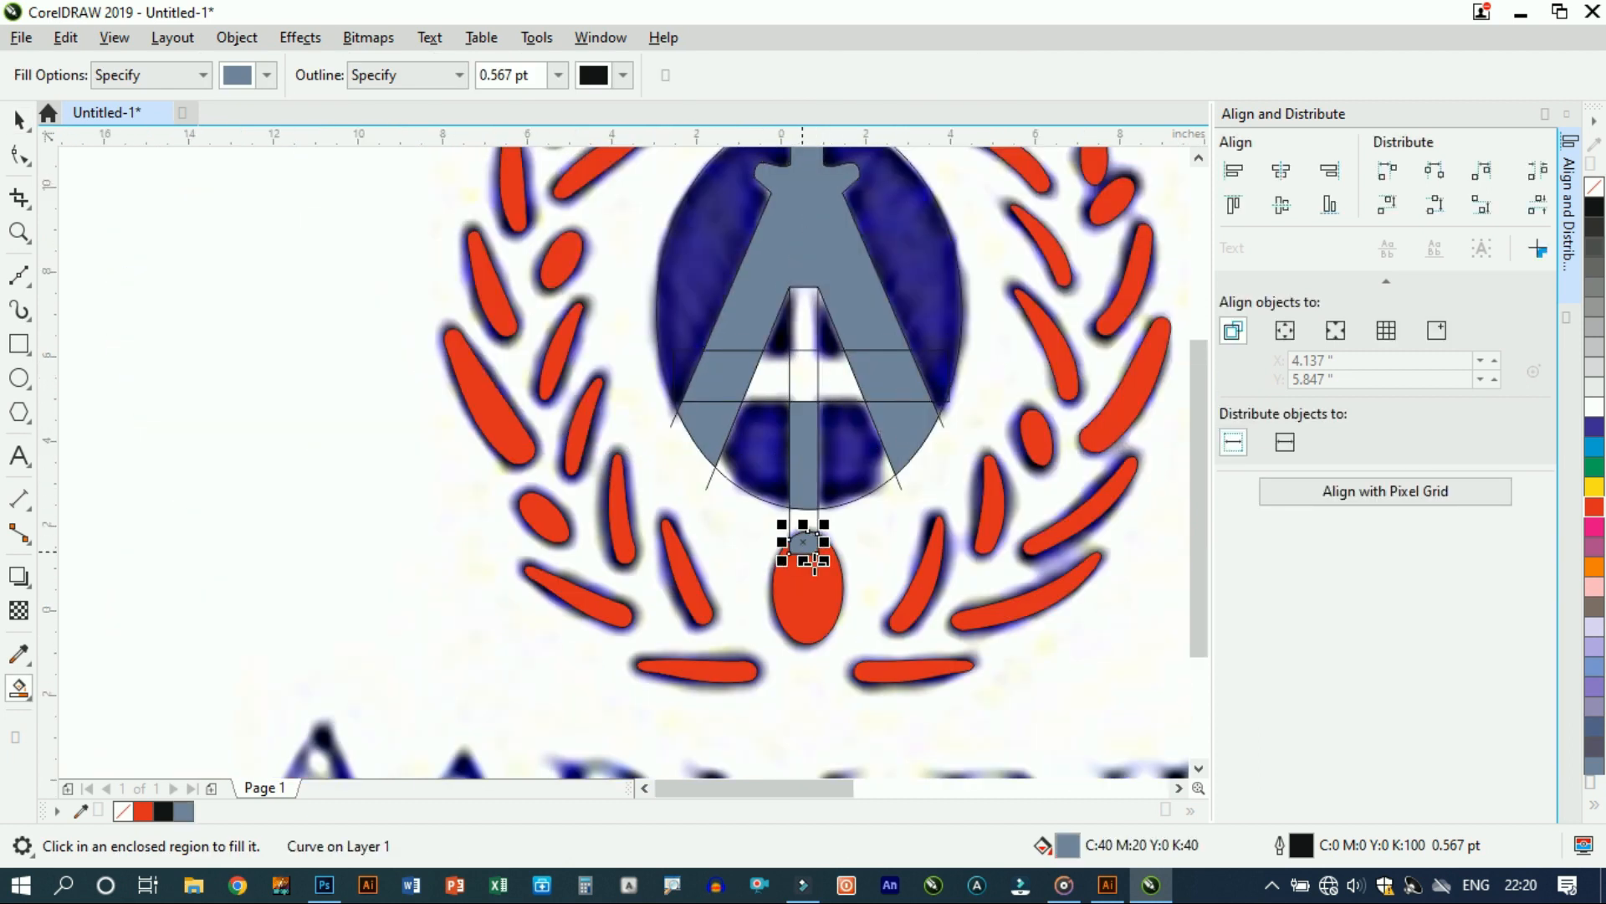
Step: Smart-fill the centre bar's strip between the ellipse and the red oval, along with the remaining crossbar sections, in blue-grey
scroll(816, 556, "up", 2)
left_click(820, 441)
scroll(816, 493, "down", 1)
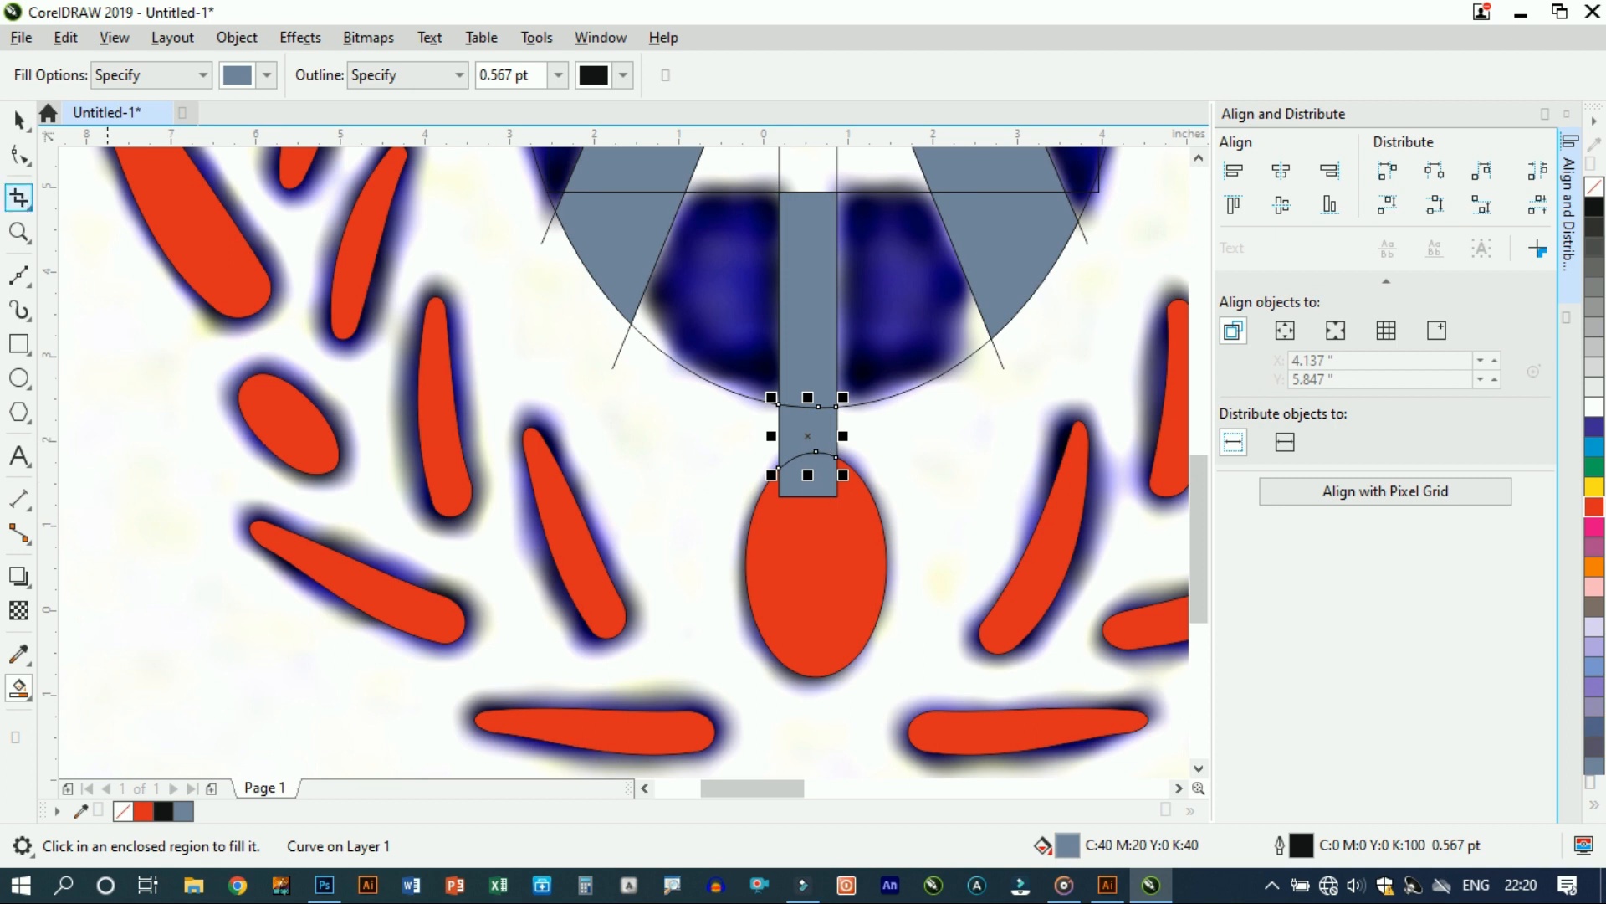
scroll(843, 265, "down", 1)
scroll(855, 228, "up", 1)
left_click(740, 276)
left_click(897, 280)
scroll(896, 331, "down", 1)
Step: Delete the outer diagonal construction lines whose ends stick out past the emblem ellipse
key("ctrl+space")
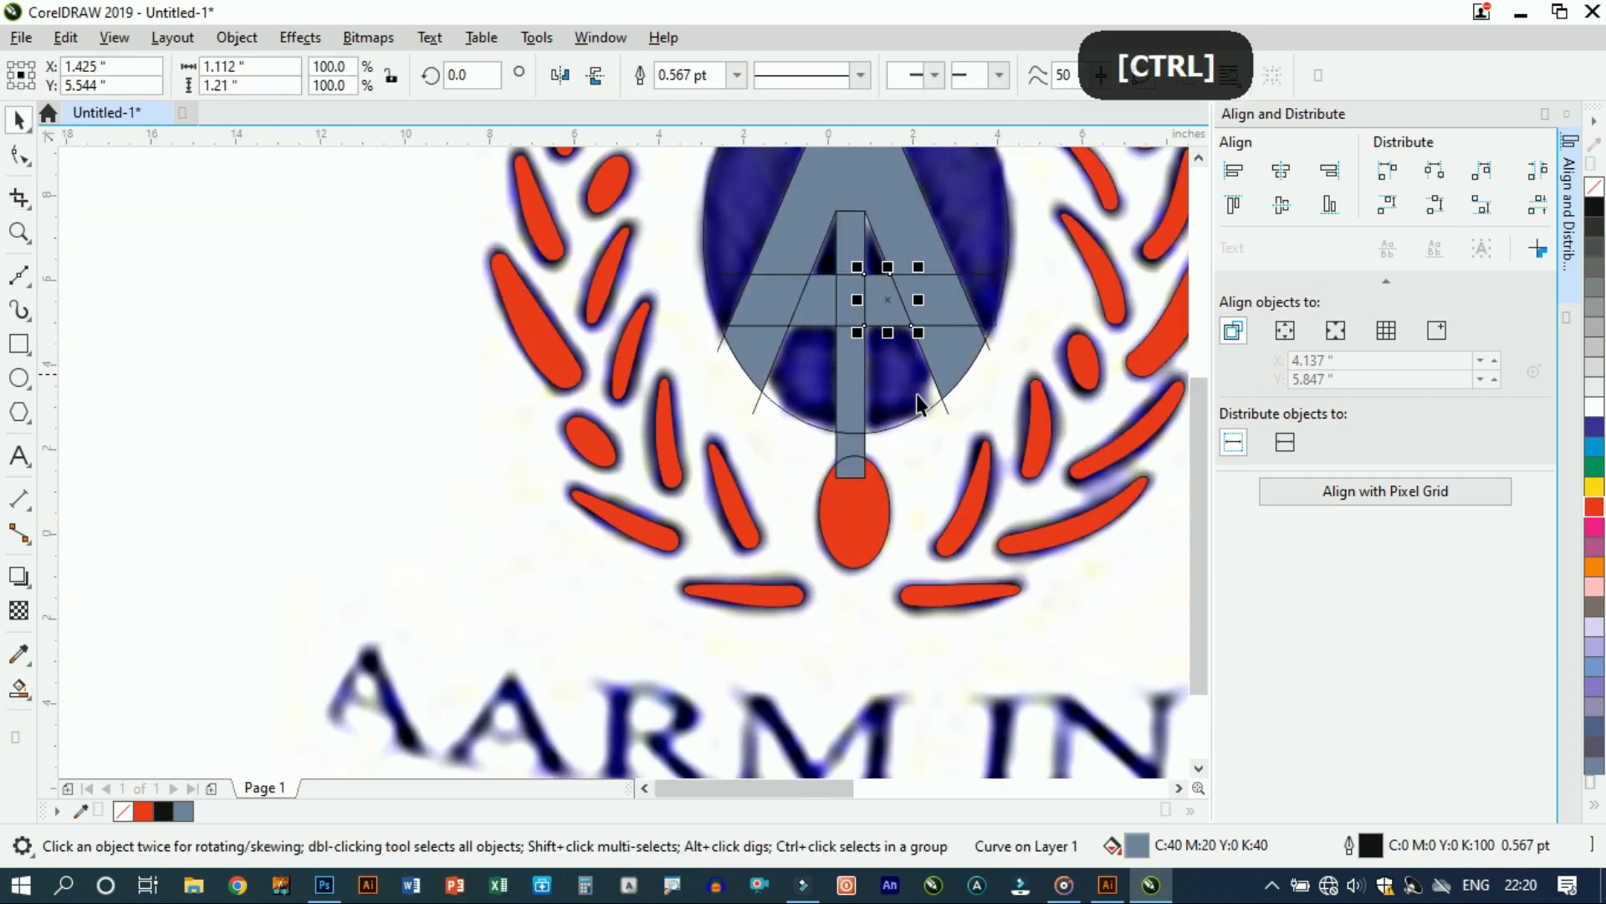
key("Delete")
left_click(718, 388)
key("Delete")
scroll(871, 244, "up", 2)
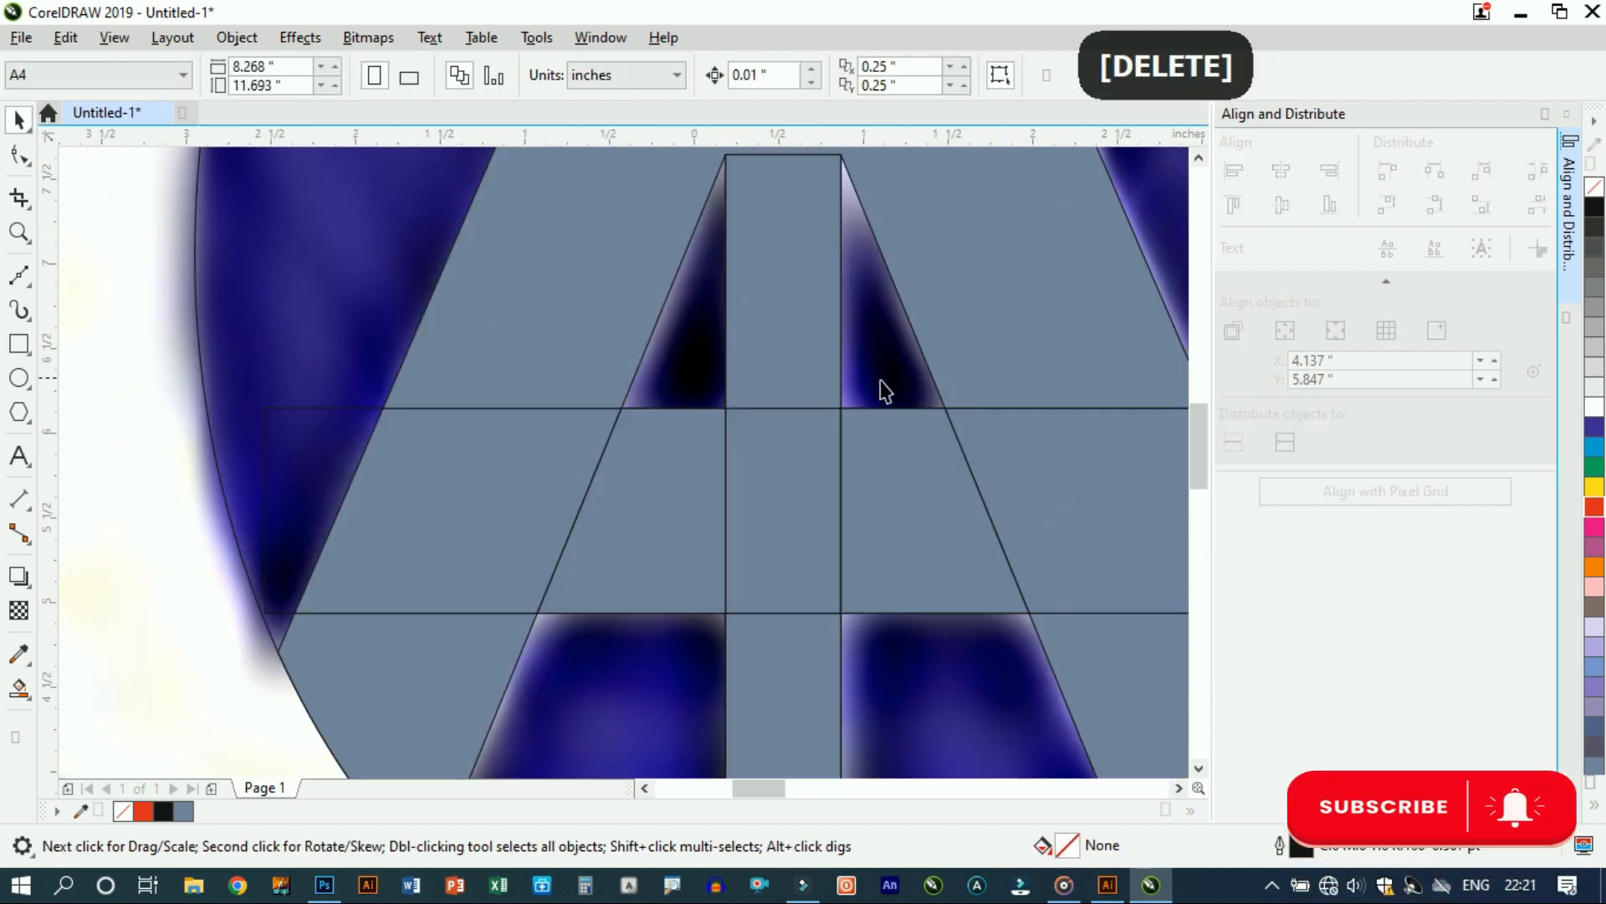
Step: Delete the construction rectangle around the A's crossbar
scroll(878, 387, "down", 1)
left_click(1103, 410)
key("Delete")
Step: Select the crossbar sections together with the centre bar pieces and weld them into one shape
left_click(907, 424)
left_click(764, 455, "shift")
left_click(644, 444, "shift")
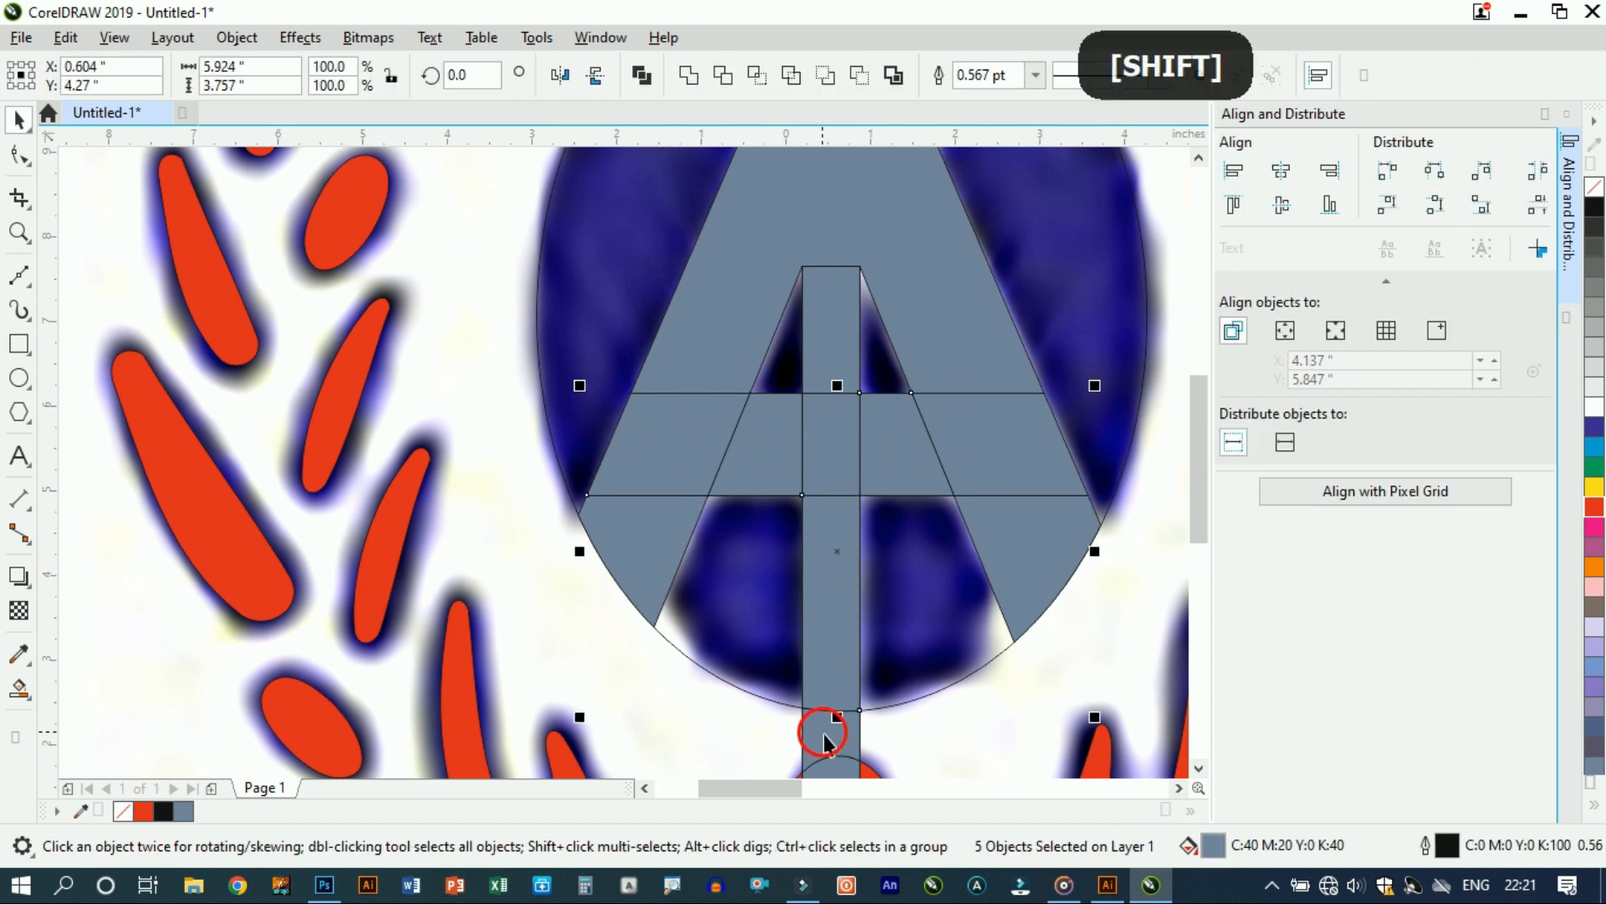
left_click(236, 37)
mouse_move(505, 488)
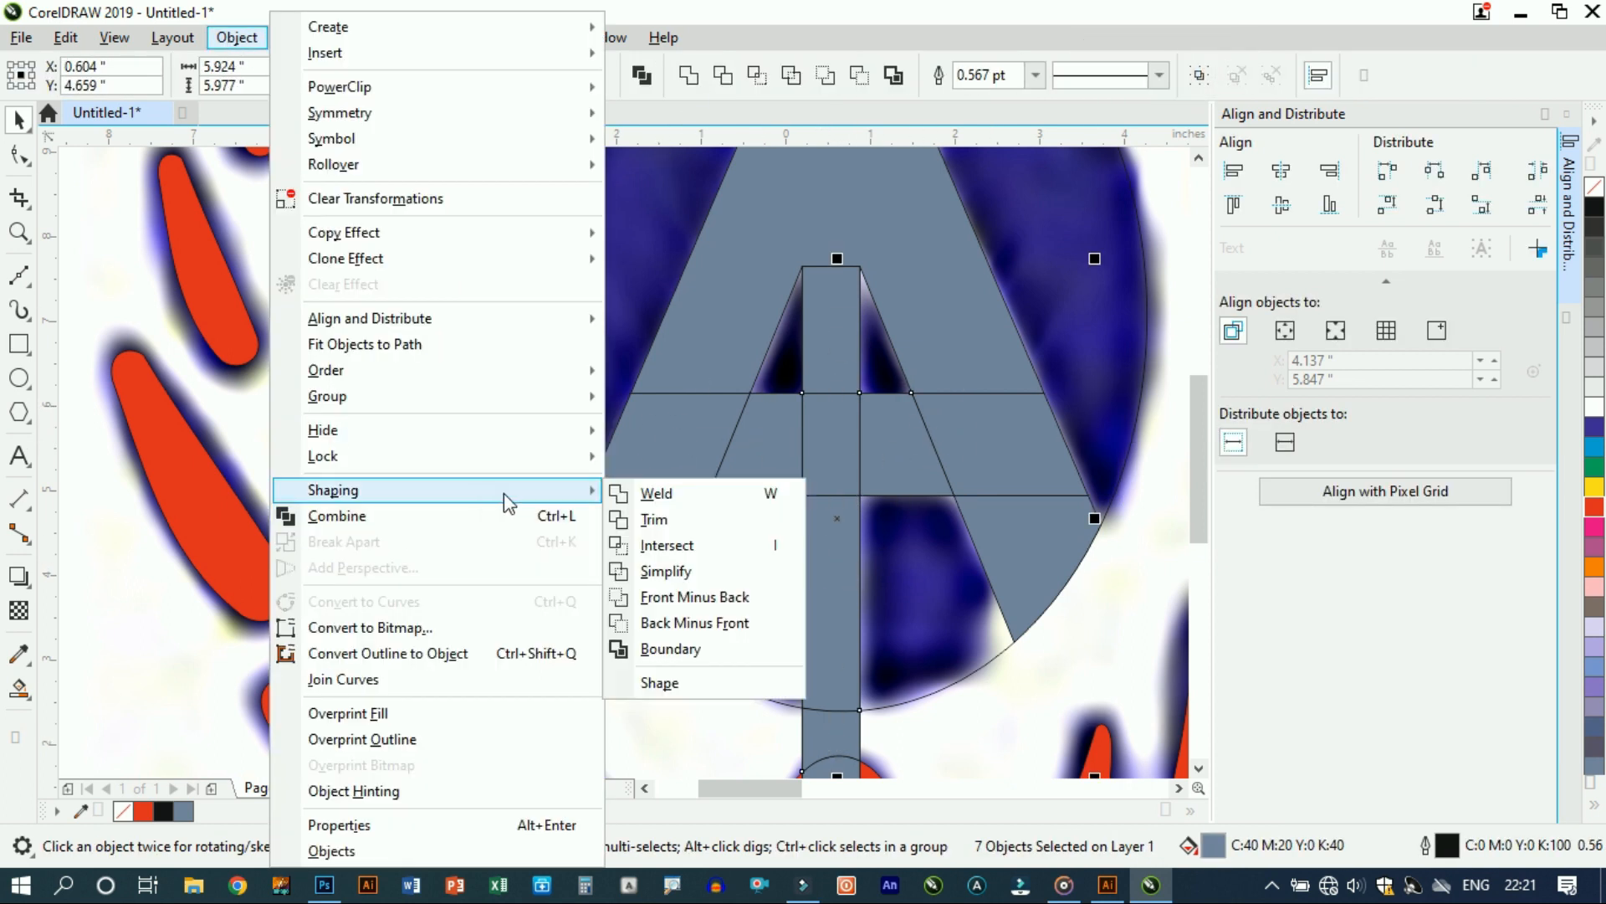
left_click(656, 491)
left_click(851, 573, "shift")
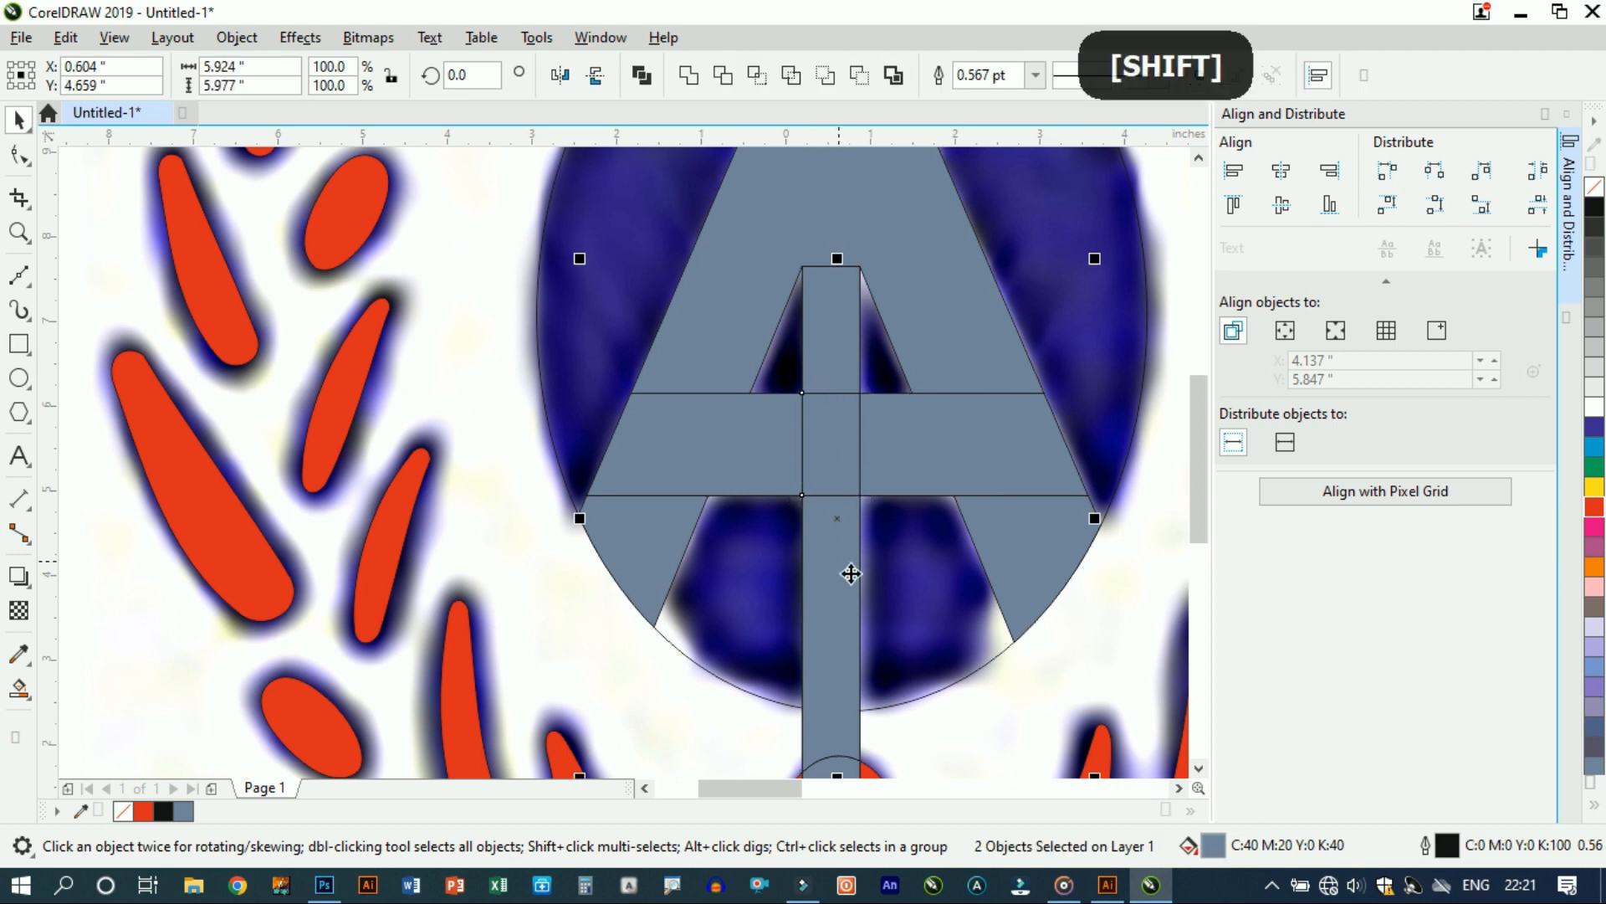
left_click(689, 76)
key("ctrl+z")
scroll(652, 470, "down", 1)
left_click(586, 343)
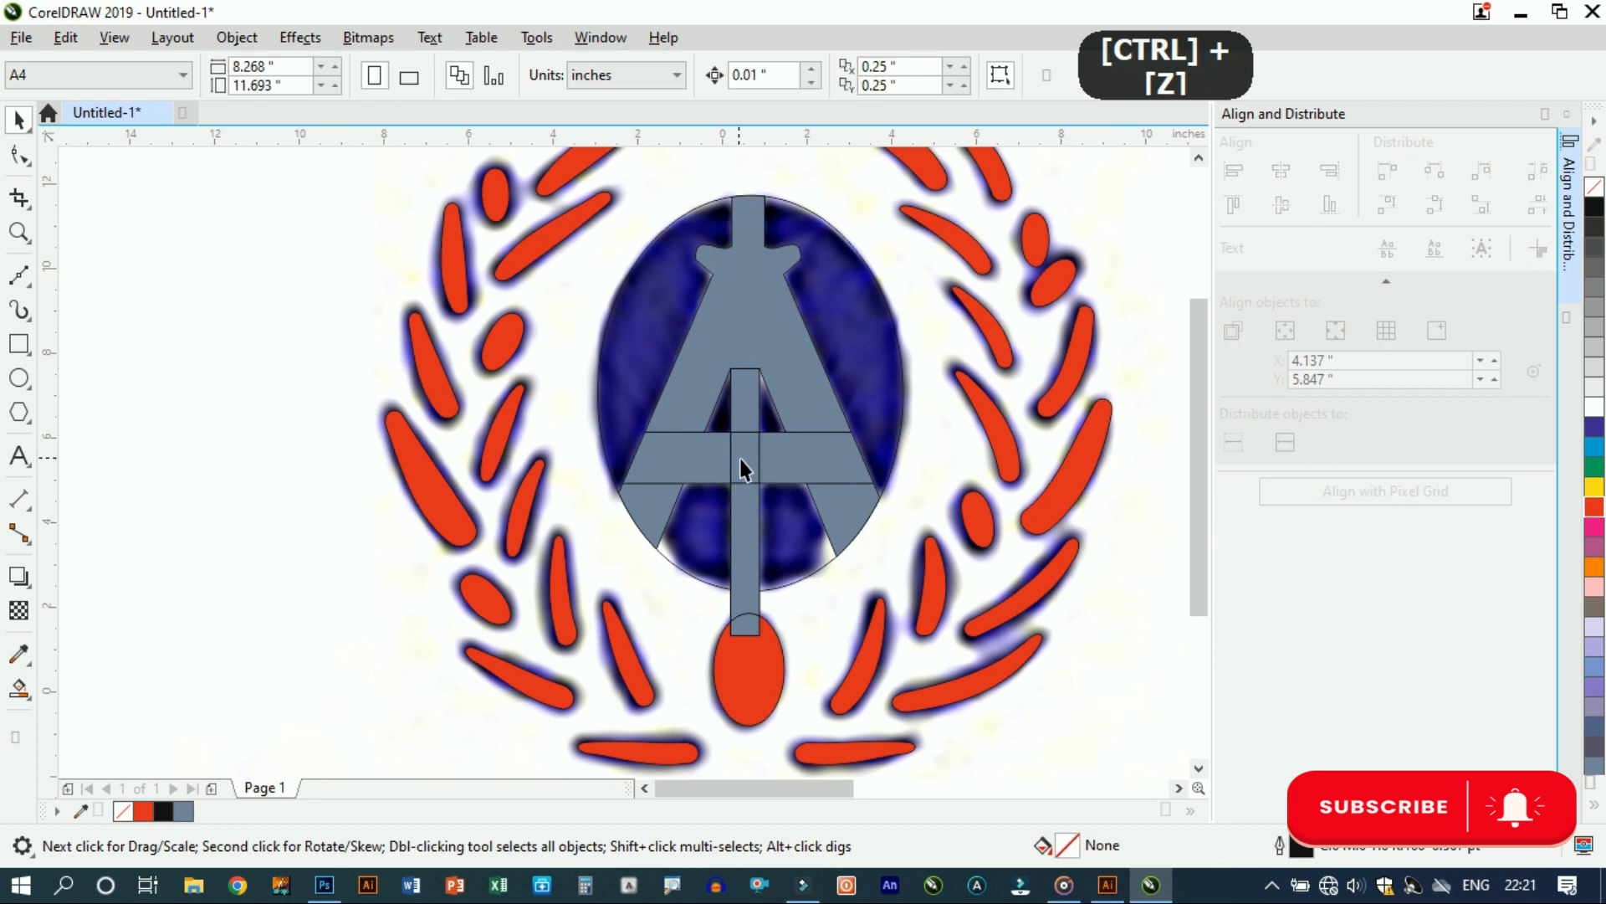
left_click_drag(739, 458, 834, 475)
left_click_drag(745, 405, 843, 332)
key("ctrl+z")
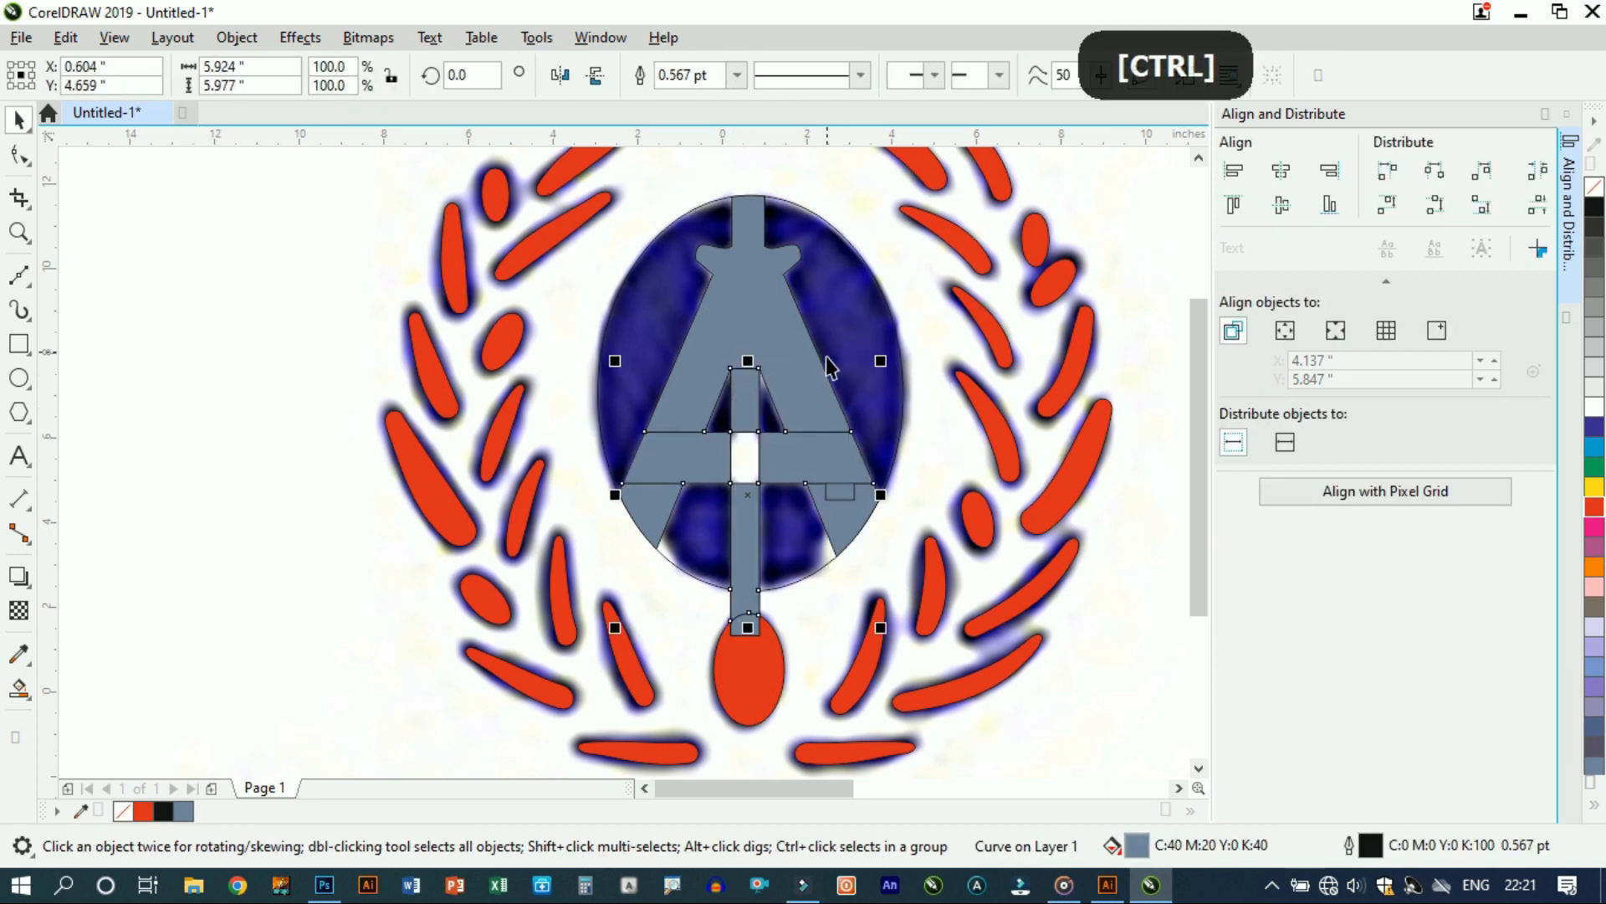
key("ctrl+z")
Step: Weld the square where the bars intersect into the crossbar and centre bar shape
left_click(748, 544, "shift")
left_click(689, 75)
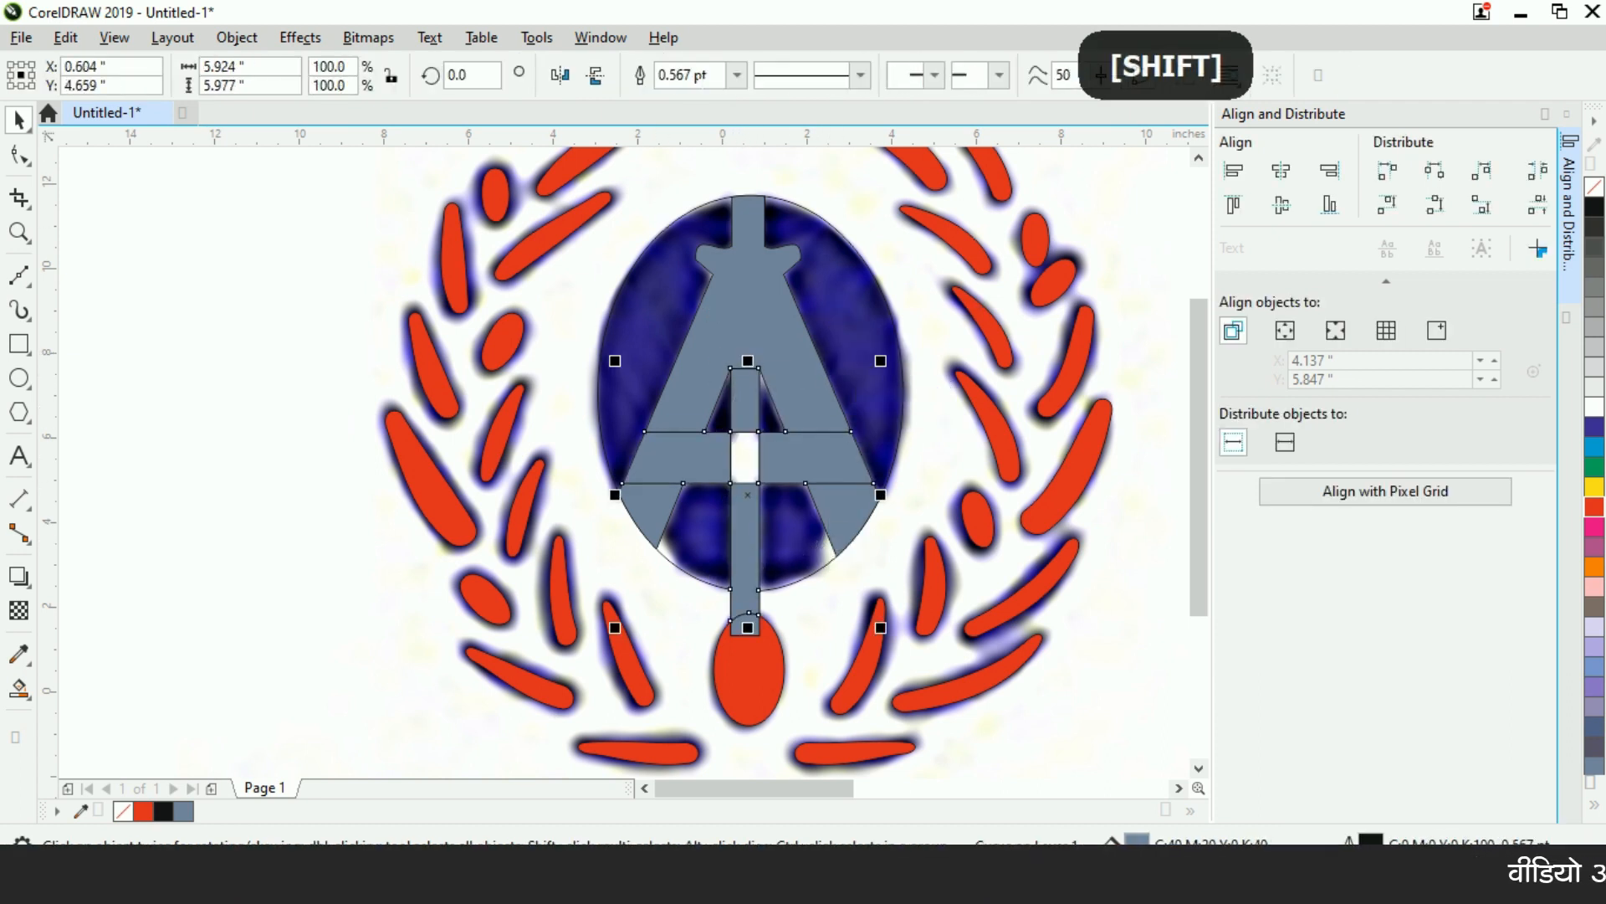
left_click(746, 456)
scroll(746, 457, "up", 2)
left_click_drag(803, 460, 887, 479)
left_click(550, 428, "shift")
left_click(689, 77)
Step: Weld the A's lower leg pieces on both sides to its upper body
scroll(704, 280, "down", 1)
left_click(532, 461)
left_click(579, 309, "shift")
left_click(689, 76)
left_click(903, 477)
left_click(824, 280, "shift")
left_click(688, 75)
Step: Weld the crossbar and centre bar shape to the body and legs, making the A a single curve
scroll(743, 324, "down", 1)
left_click(472, 380)
left_click_drag(809, 299, 889, 294)
key("ctrl+z")
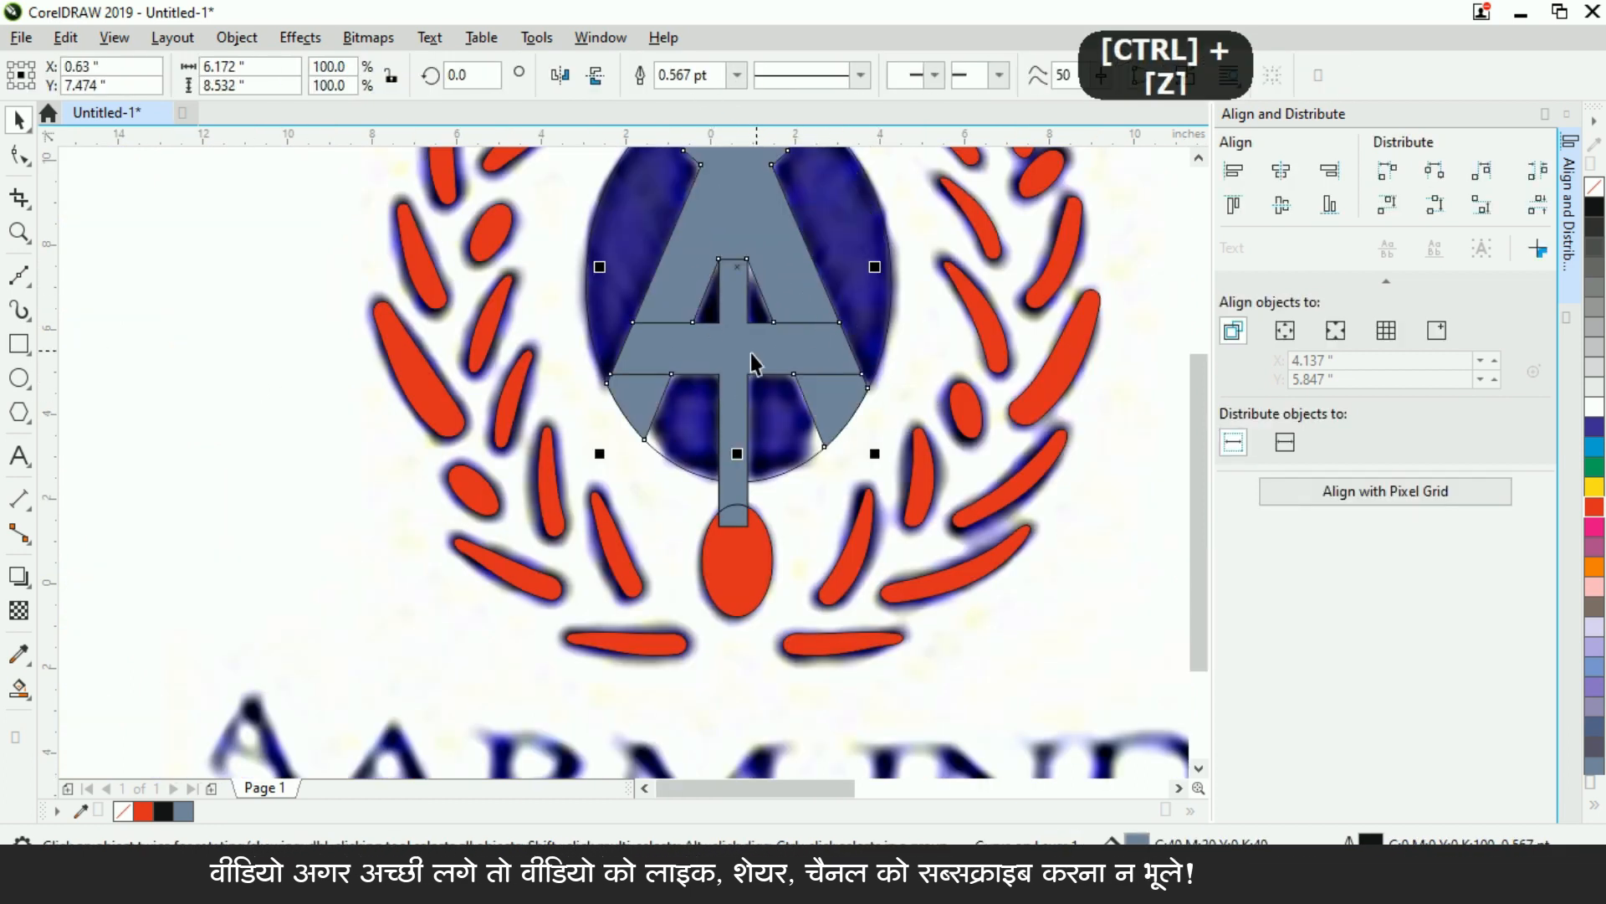
left_click(753, 359, "shift")
left_click(689, 75)
left_click(285, 339)
Step: Fill the large emblem ellipse behind the letter A with red
scroll(772, 452, "down", 1)
scroll(750, 476, "up", 2)
scroll(750, 485, "down", 1)
left_click(689, 240)
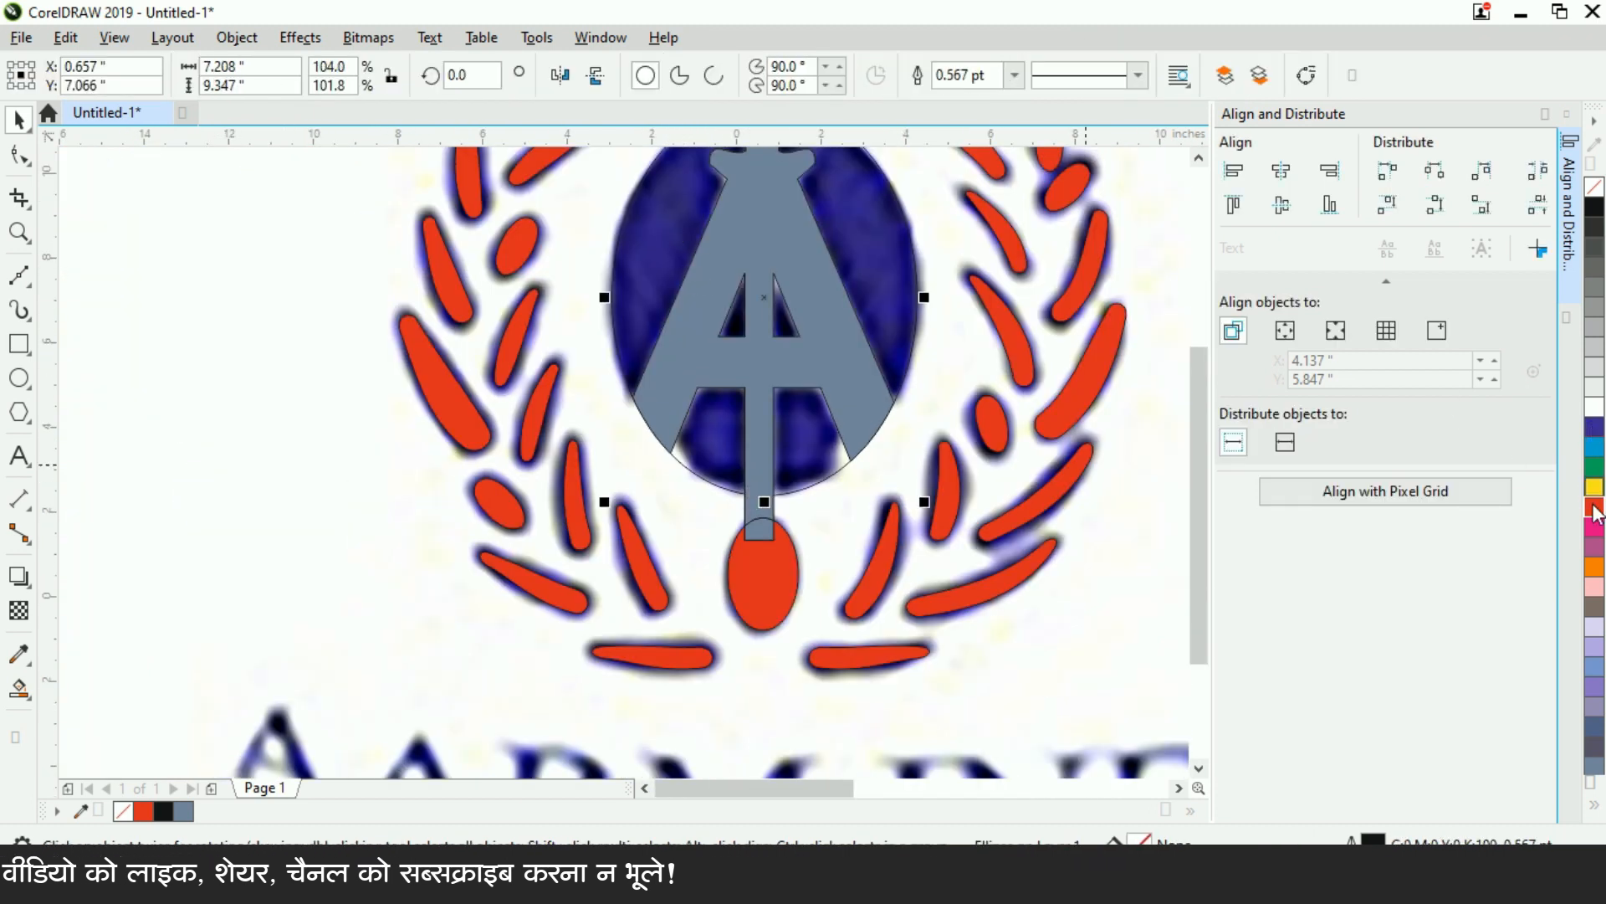
left_click(1594, 506)
scroll(760, 438, "down", 1)
scroll(763, 269, "up", 2)
Step: Move the top edge nodes of the A's upper stem upward so the stem extends past the red ellipse
left_click(760, 302)
scroll(746, 252, "up", 3)
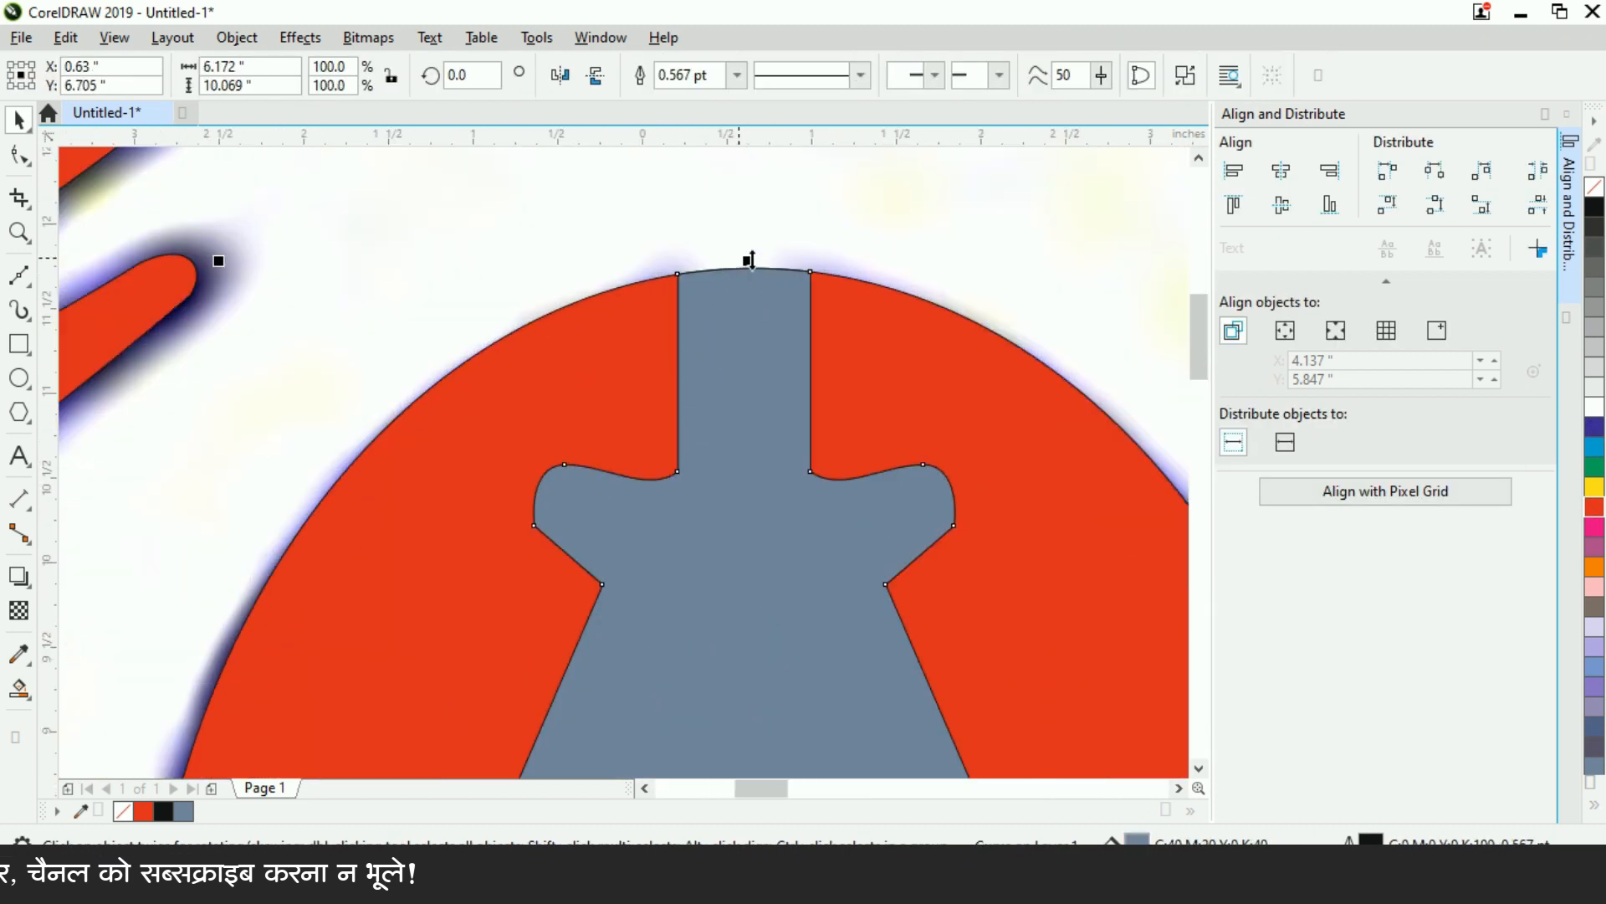
scroll(747, 263, "down", 2)
scroll(703, 351, "down", 2)
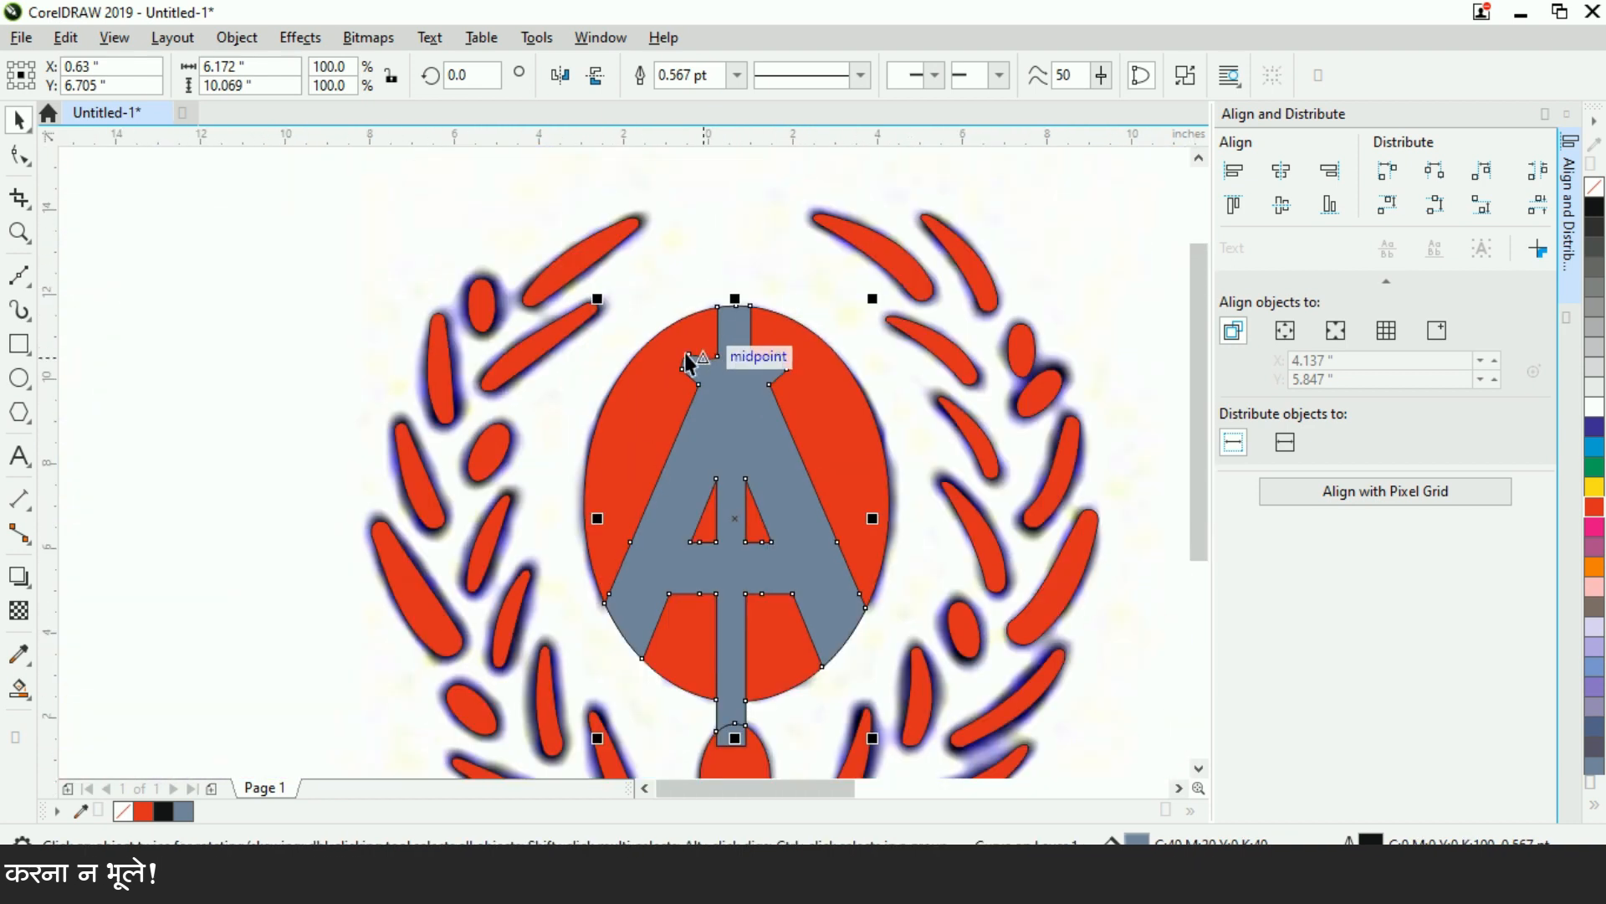
scroll(747, 320, "up", 1)
scroll(746, 320, "up", 1)
left_click(19, 154)
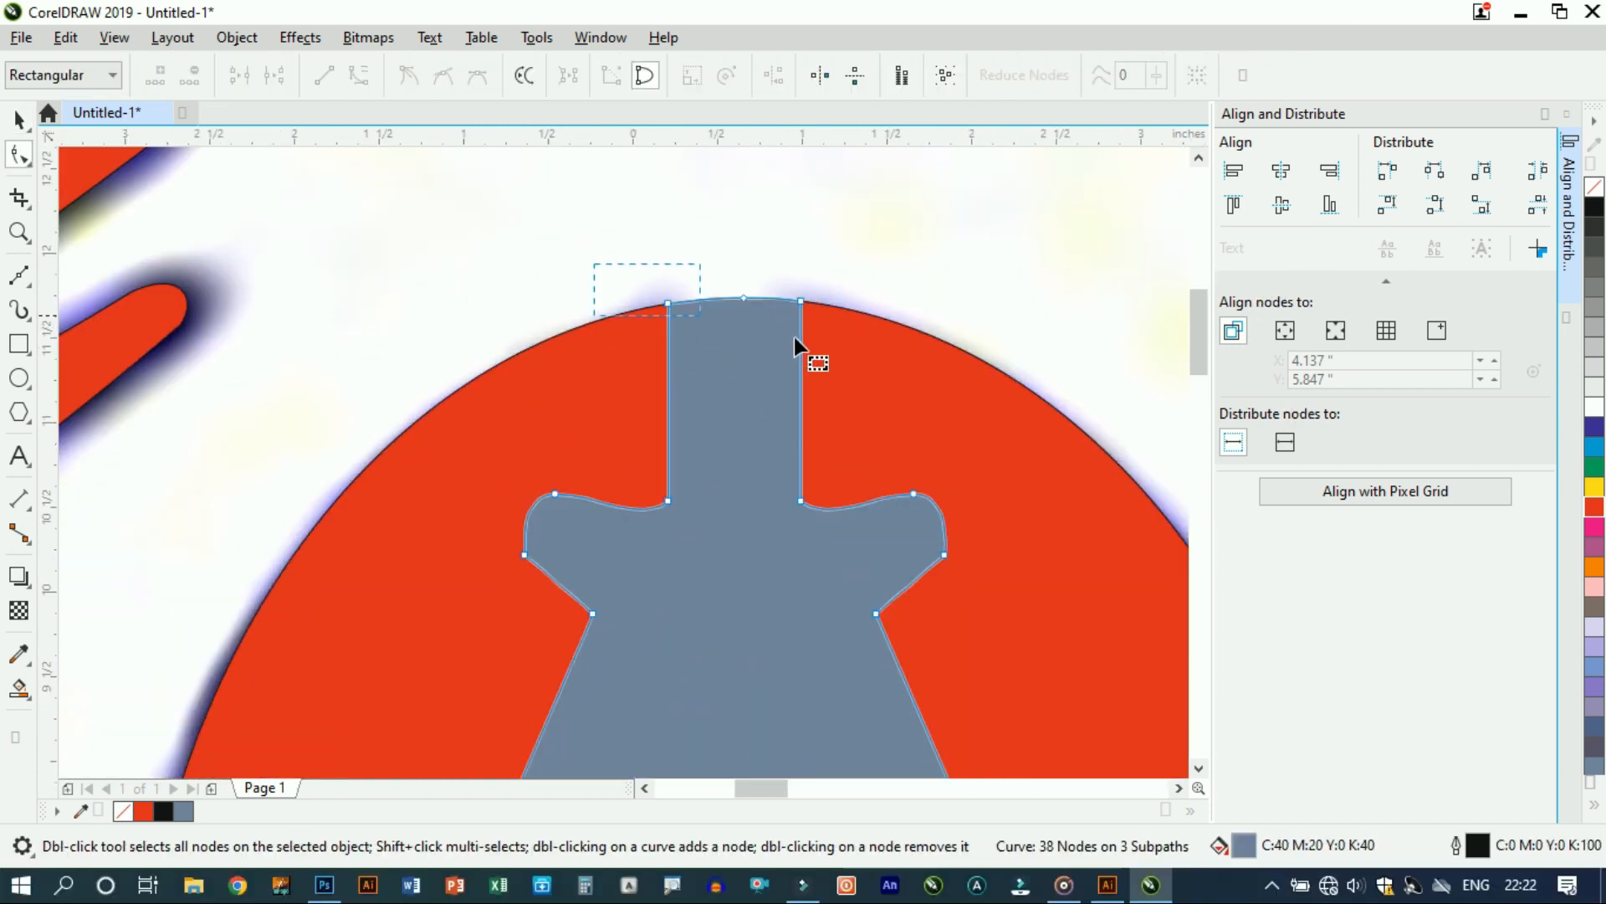
scroll(742, 309, "up", 1)
key("Up")
key("Up")
key("Up")
key("Up")
key("Up")
key("Up")
key("ctrl+space")
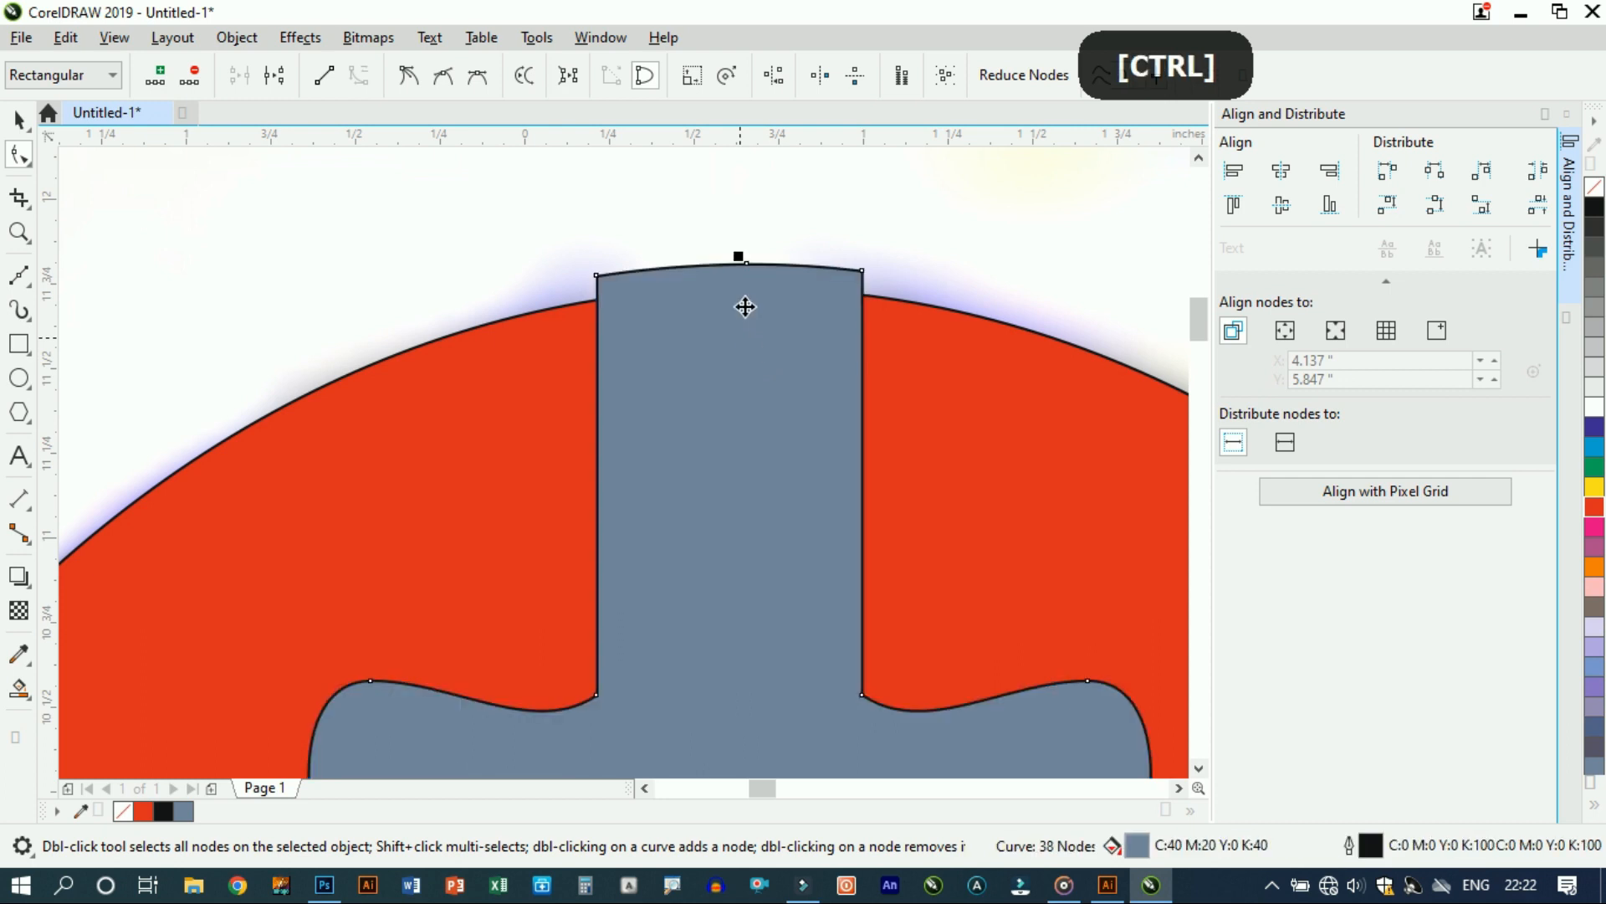
Step: Cut the letter A out of the red ellipse using Back Minus Front
scroll(730, 287, "down", 2)
left_click(637, 355, "shift")
left_click(237, 37)
mouse_move(541, 491)
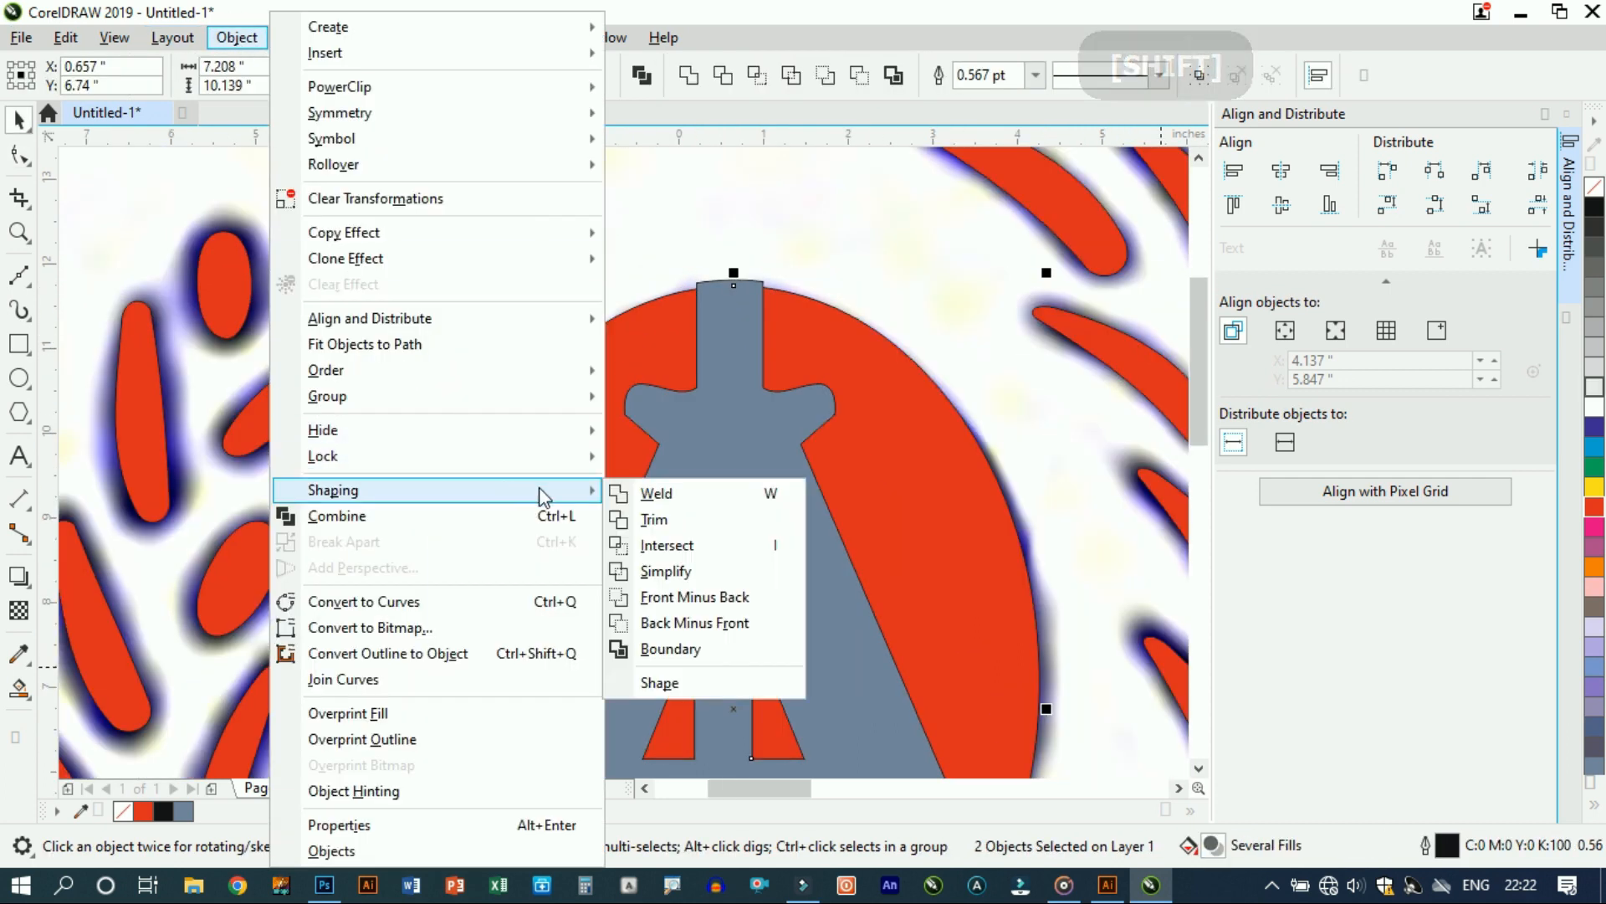
left_click(758, 632)
Step: Delete the leftover blue-grey piece on the small red oval and the vertical centre bar construction rectangle
scroll(707, 370, "down", 2)
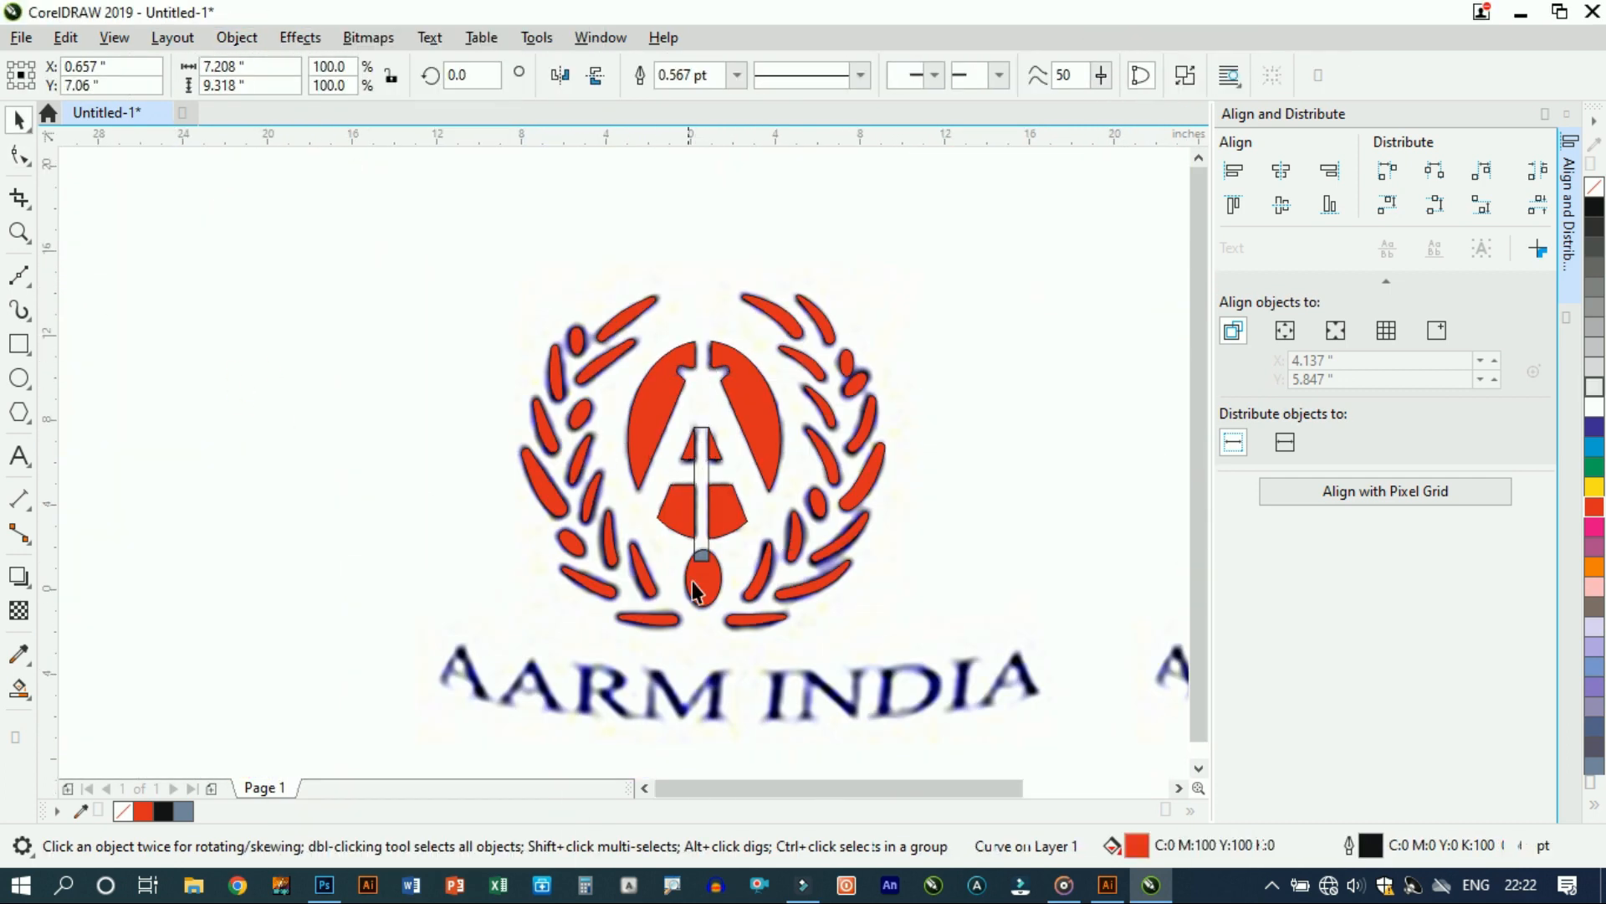
scroll(691, 580, "up", 2)
left_click(691, 540)
key("Delete")
left_click(669, 514)
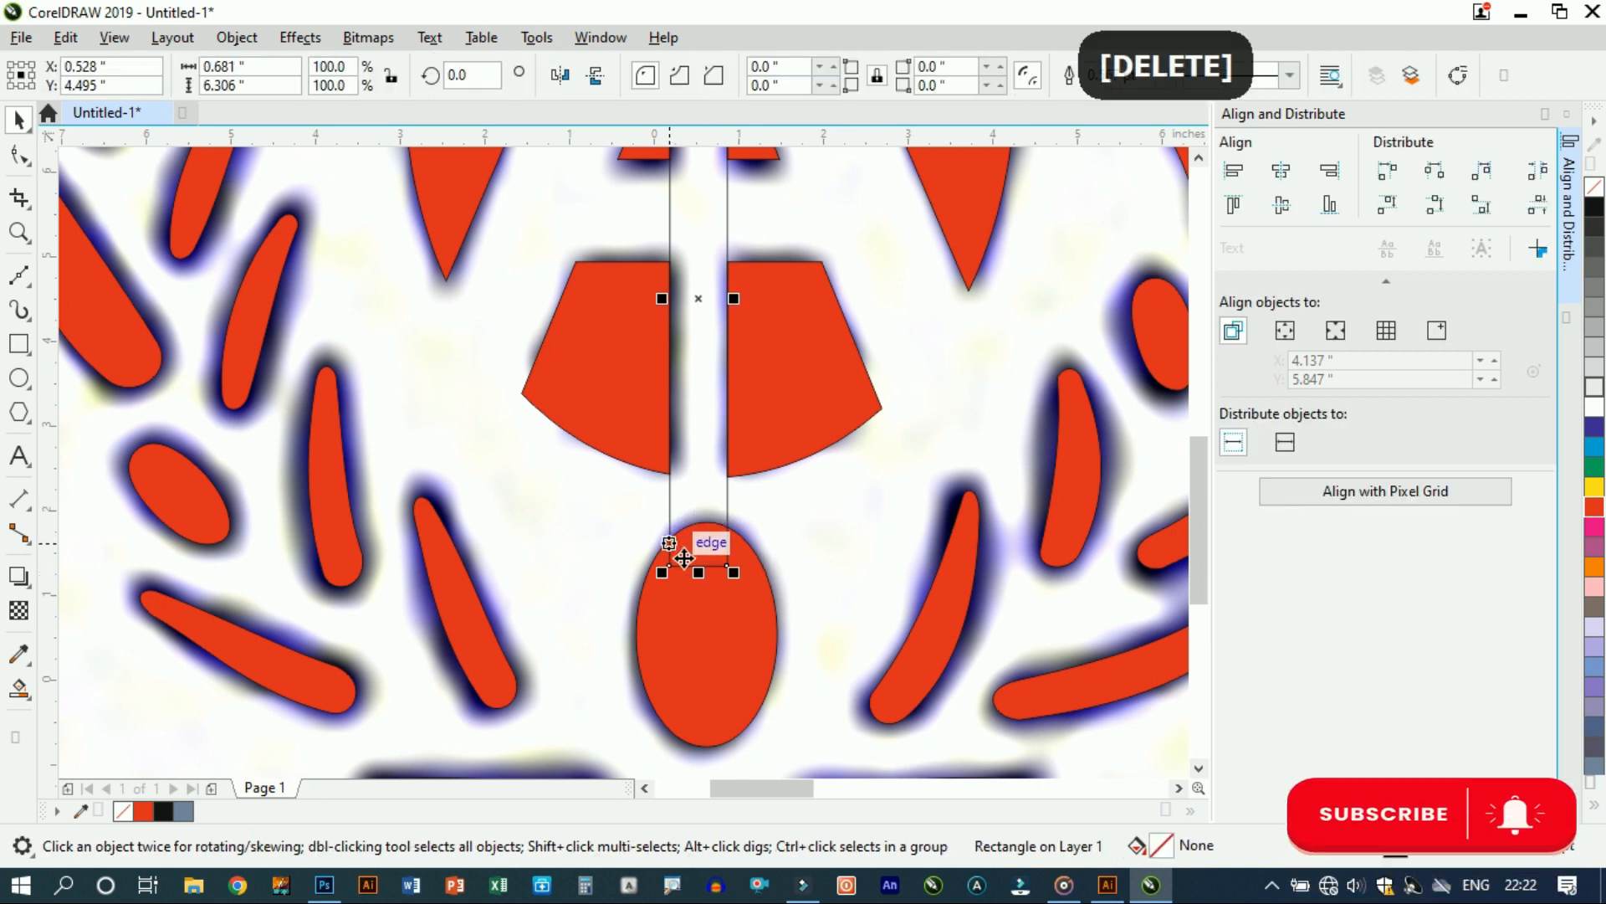
key("Delete")
Step: Close the Align and Distribute controls and look over the red emblem
scroll(685, 558, "down", 3)
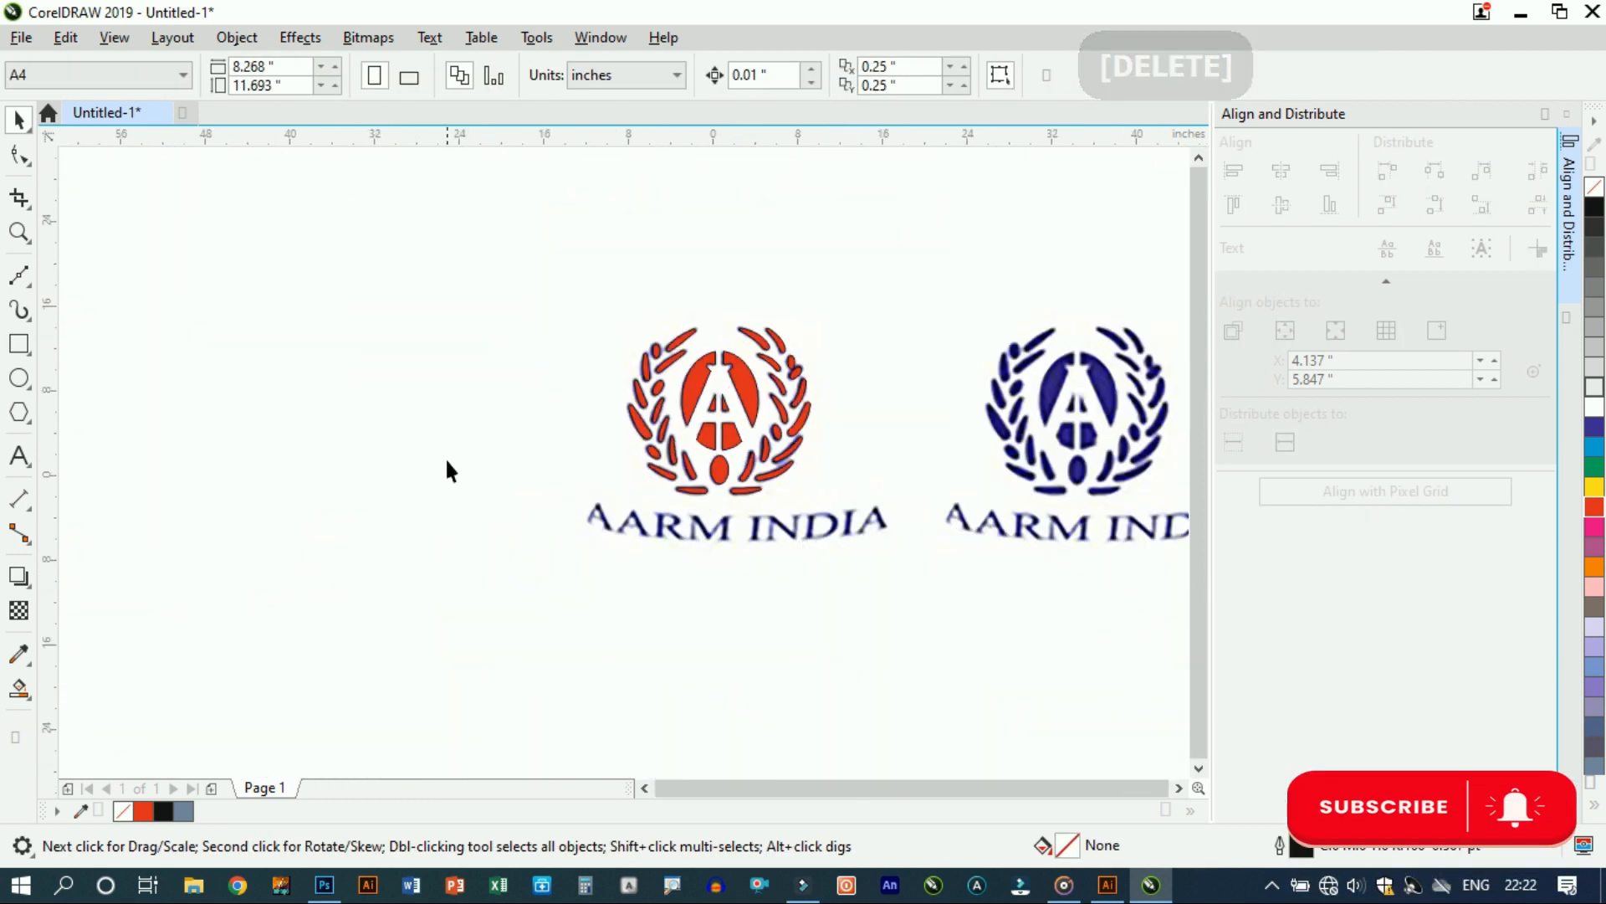
left_click(1567, 114)
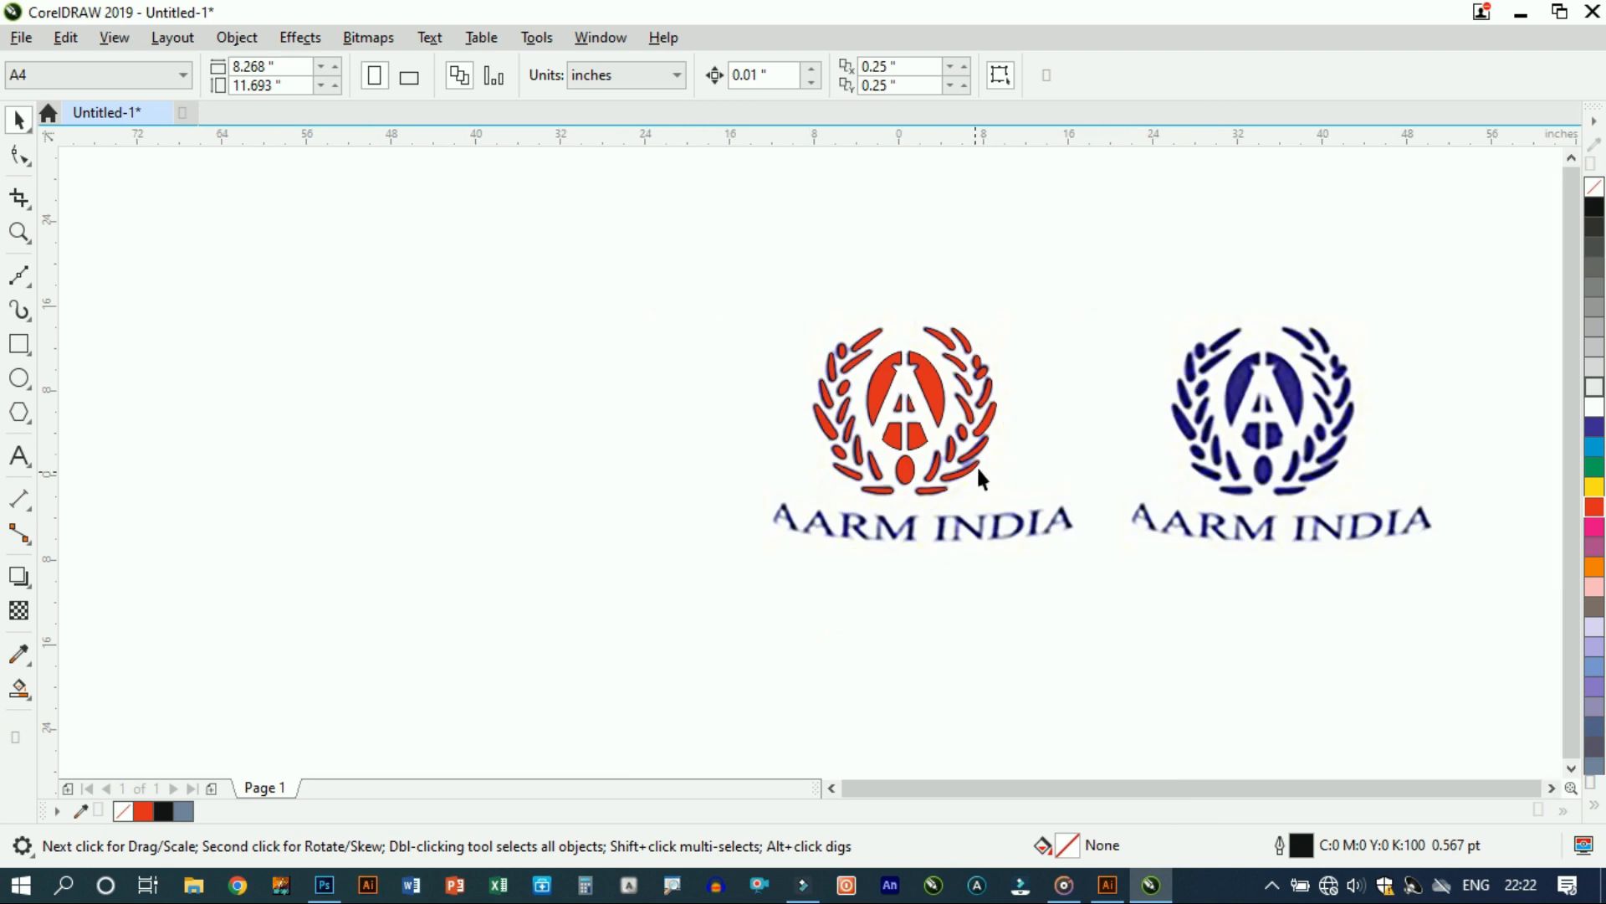
scroll(981, 478, "up", 4)
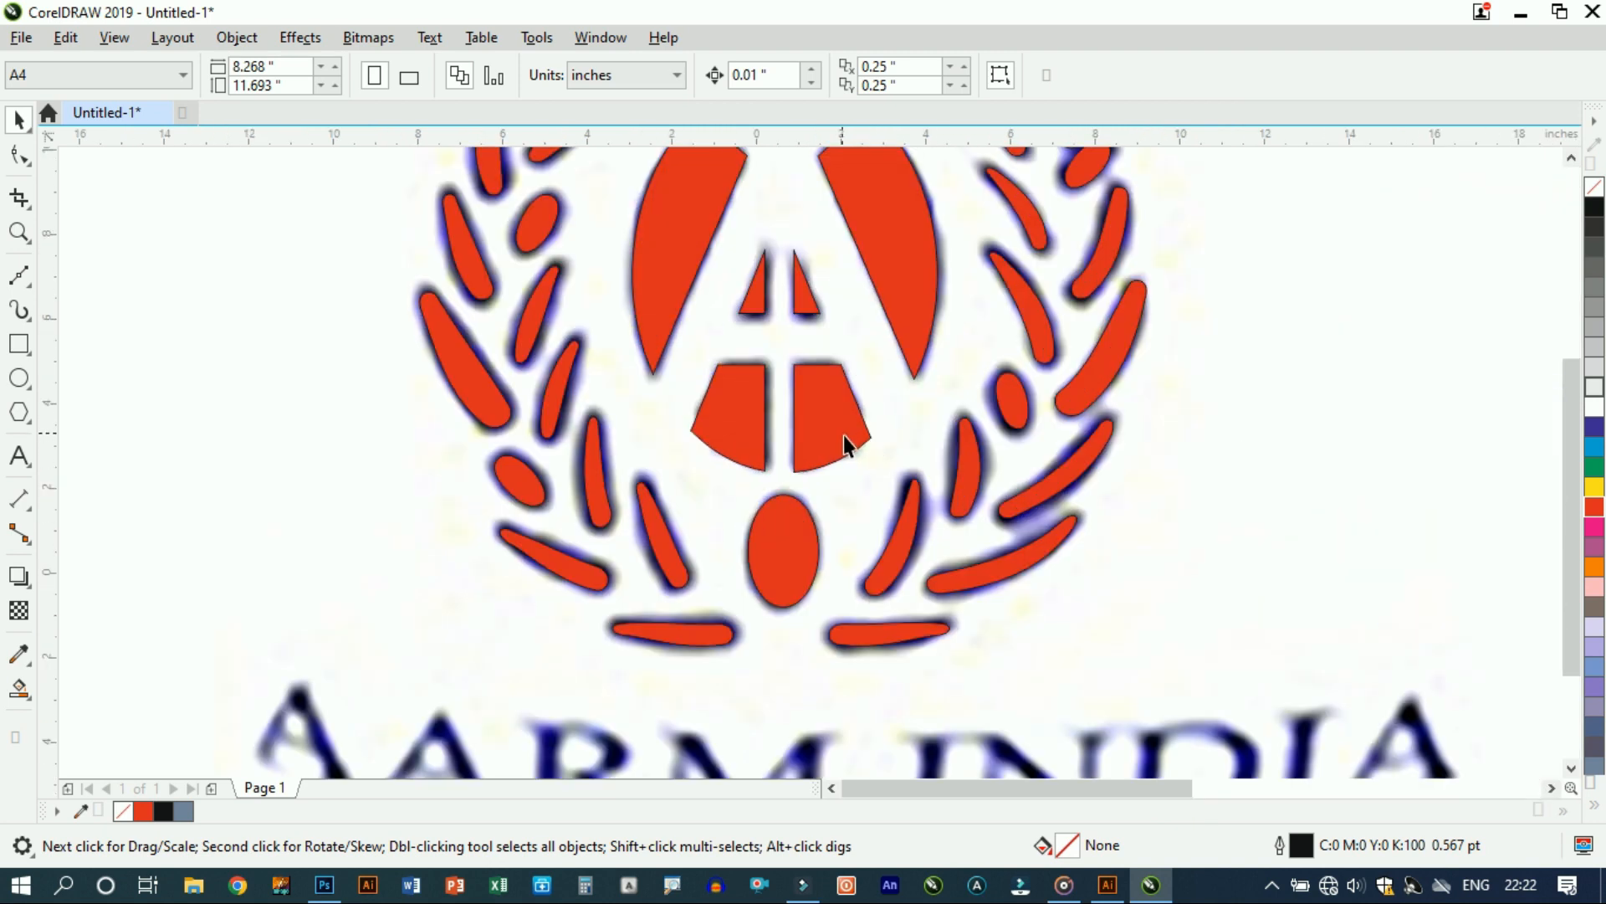
scroll(845, 443, "down", 2)
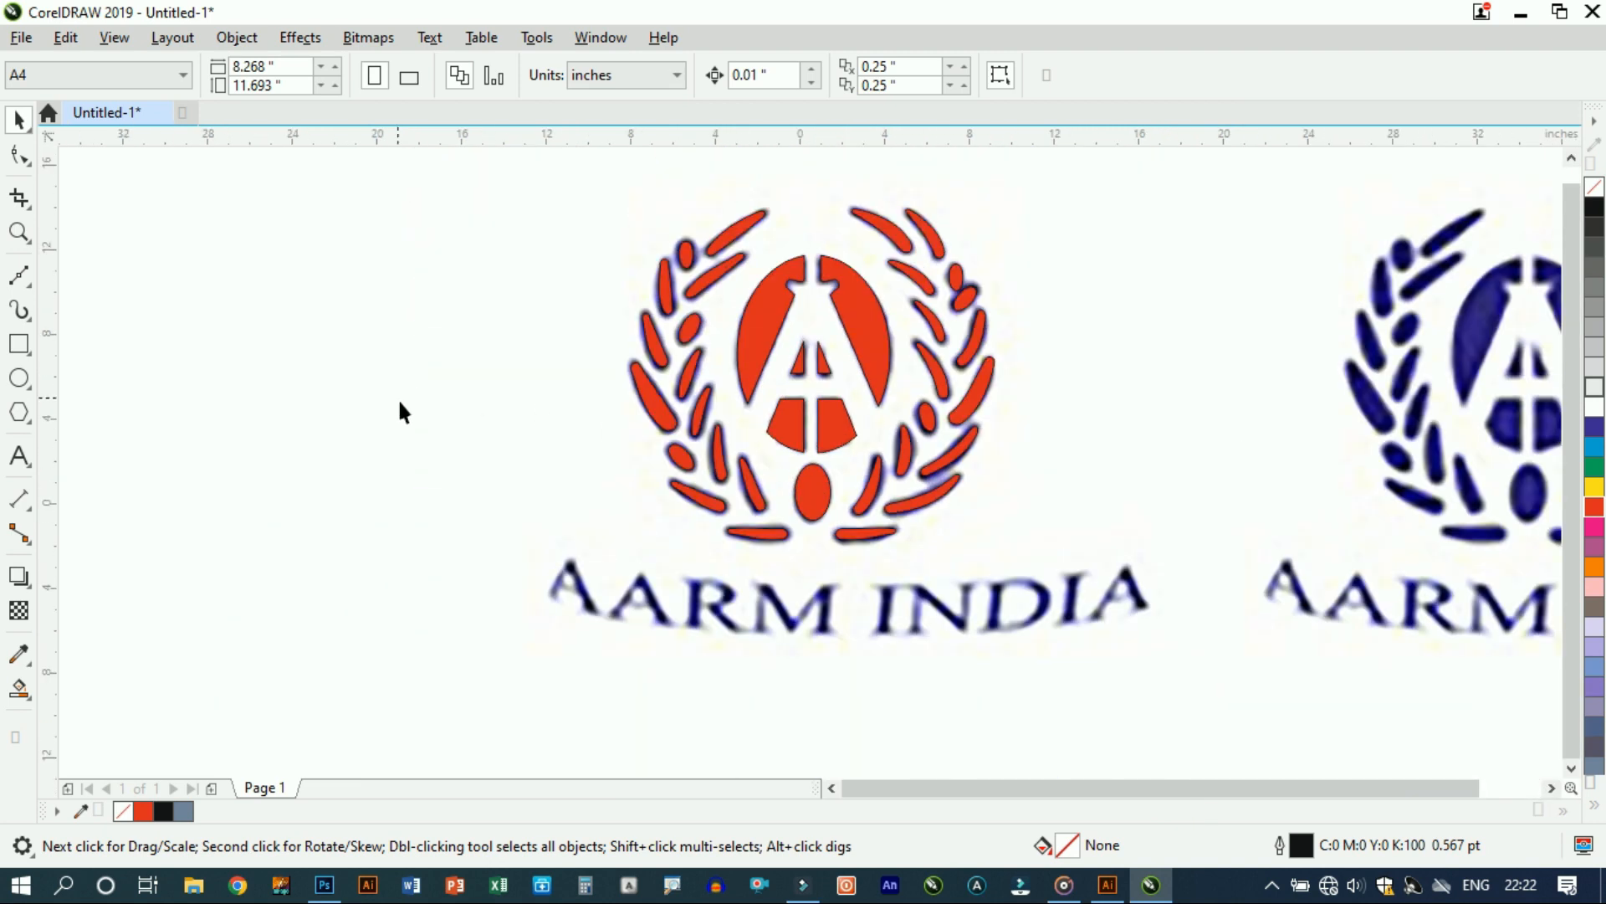
Step: Add the artistic text AARM INDIA beside the logo in Times New Rom B at 100 pt
left_click(273, 573)
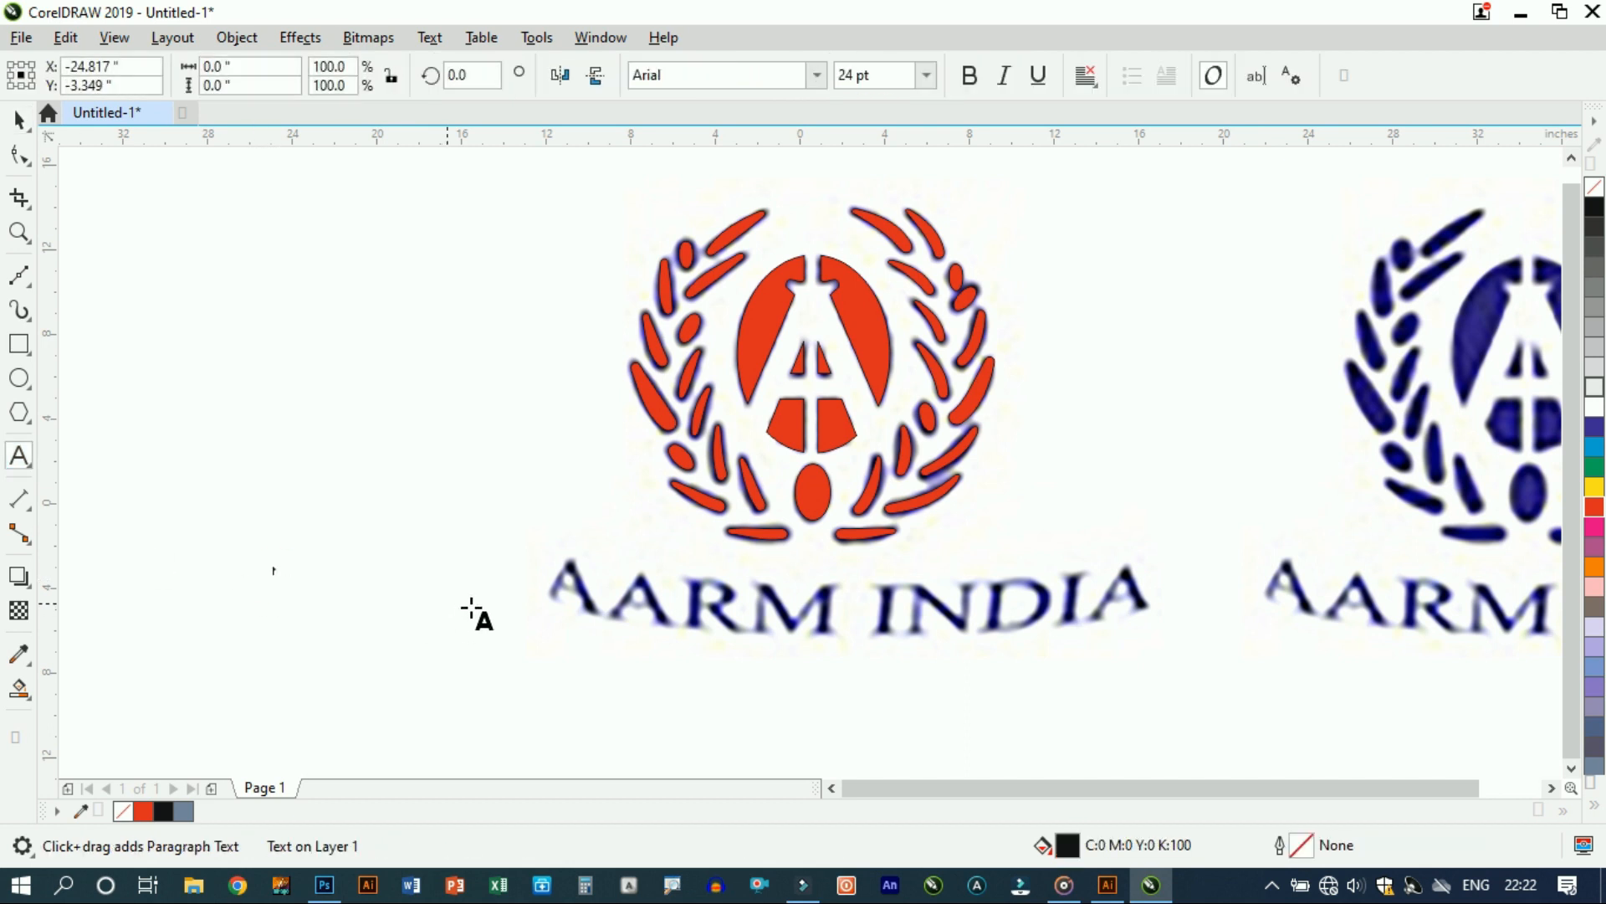
left_click(817, 77)
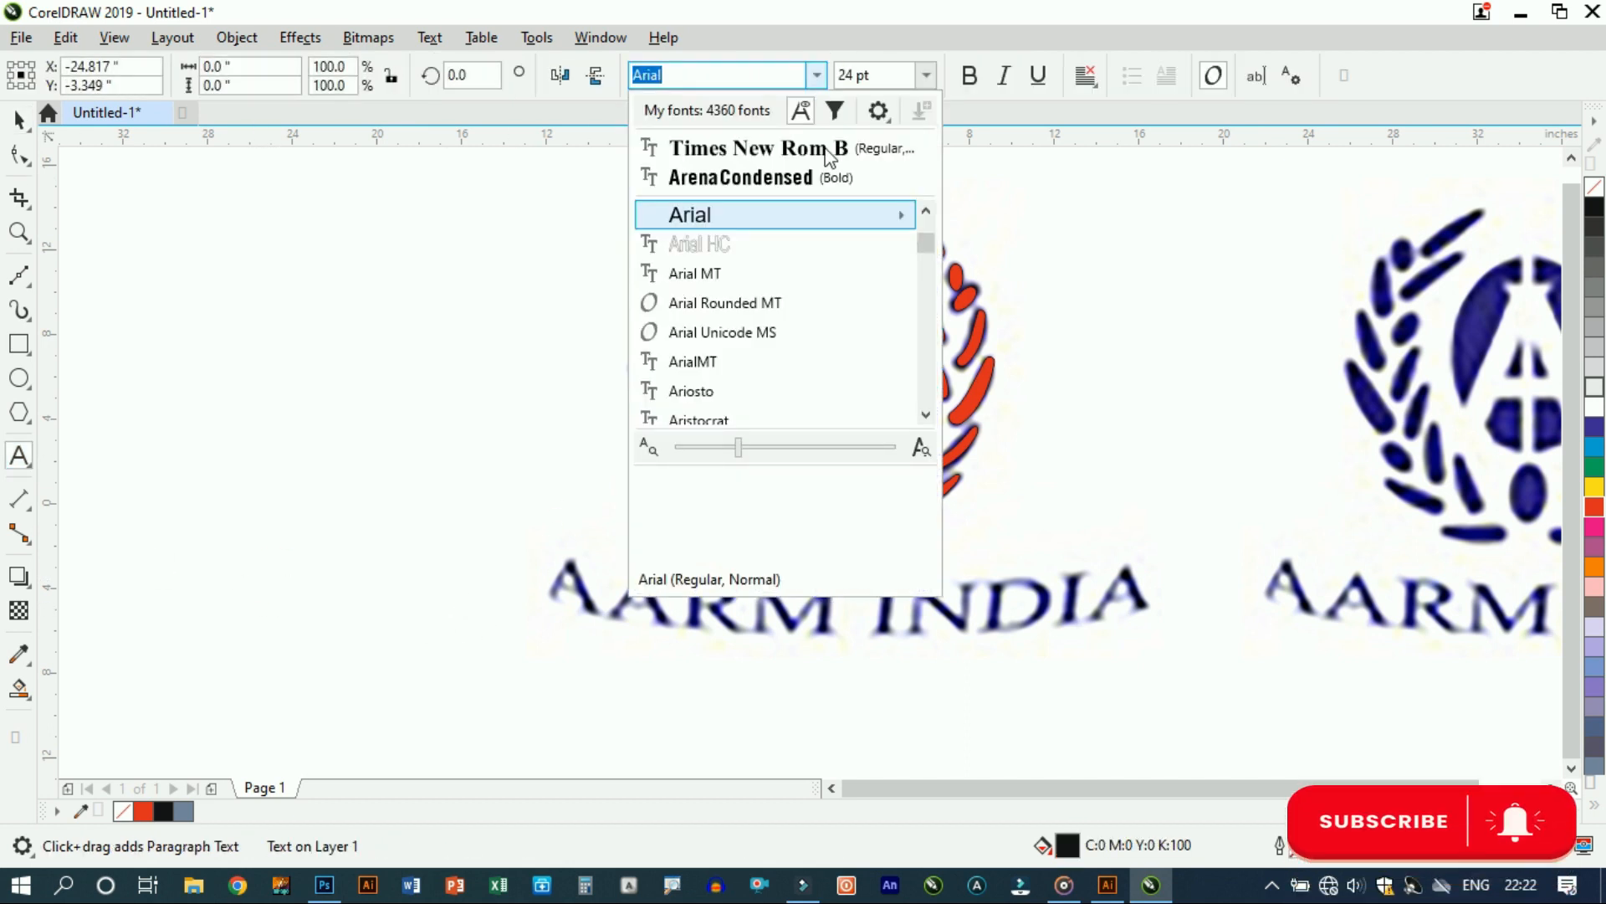
left_click(832, 143)
left_click(884, 83)
type("100")
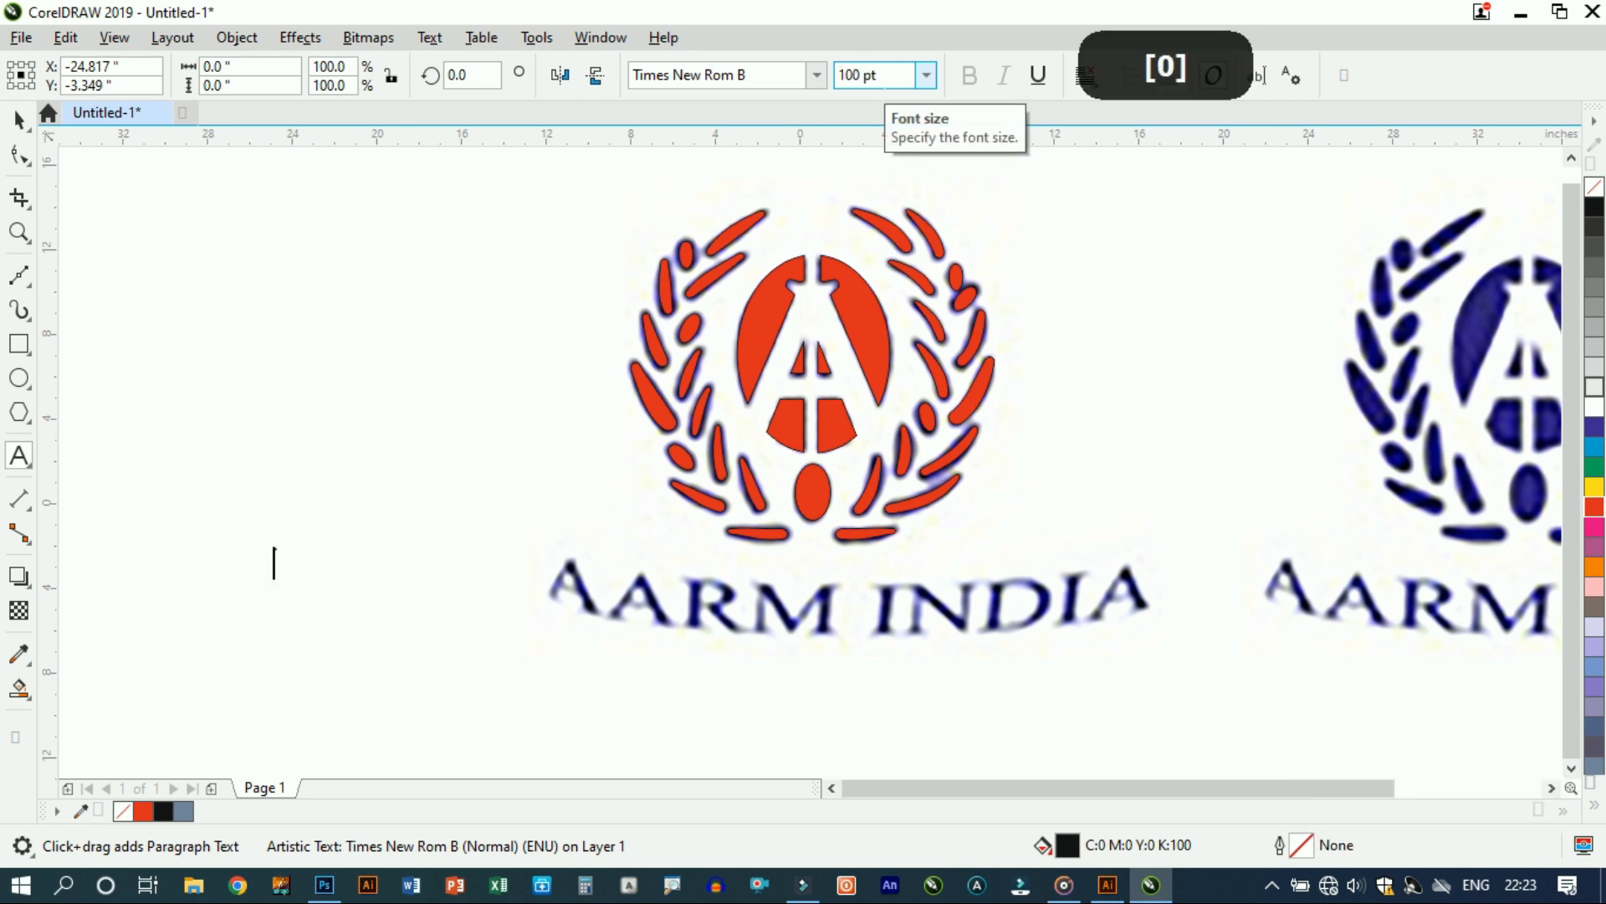
key("ctrl+a")
key("Caps_Lock")
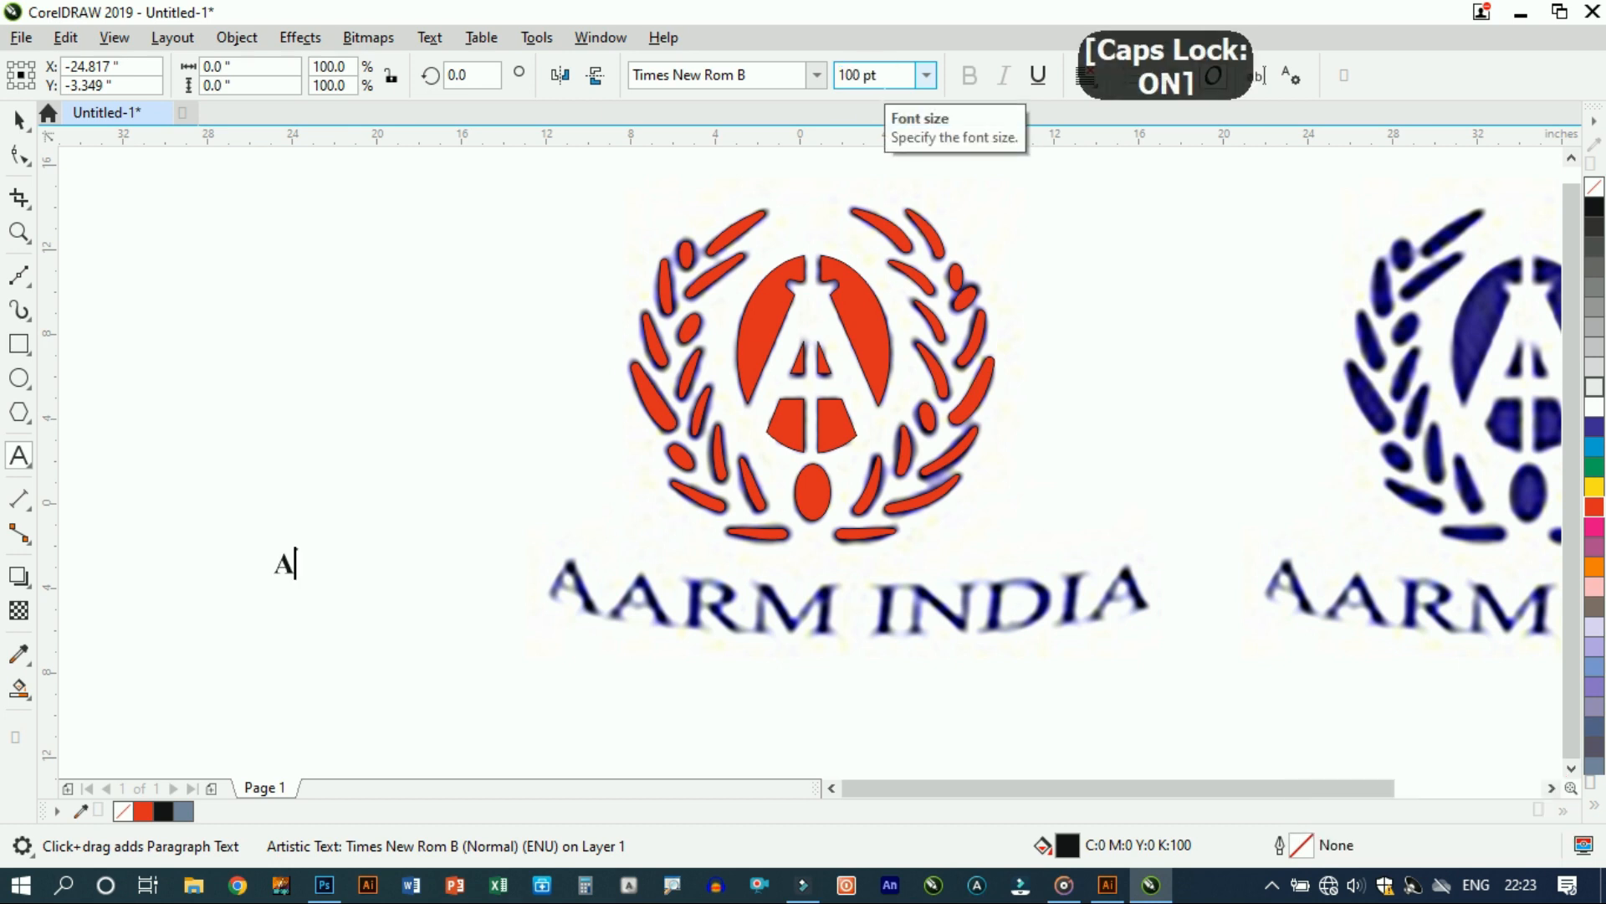
type("AARM INDIA")
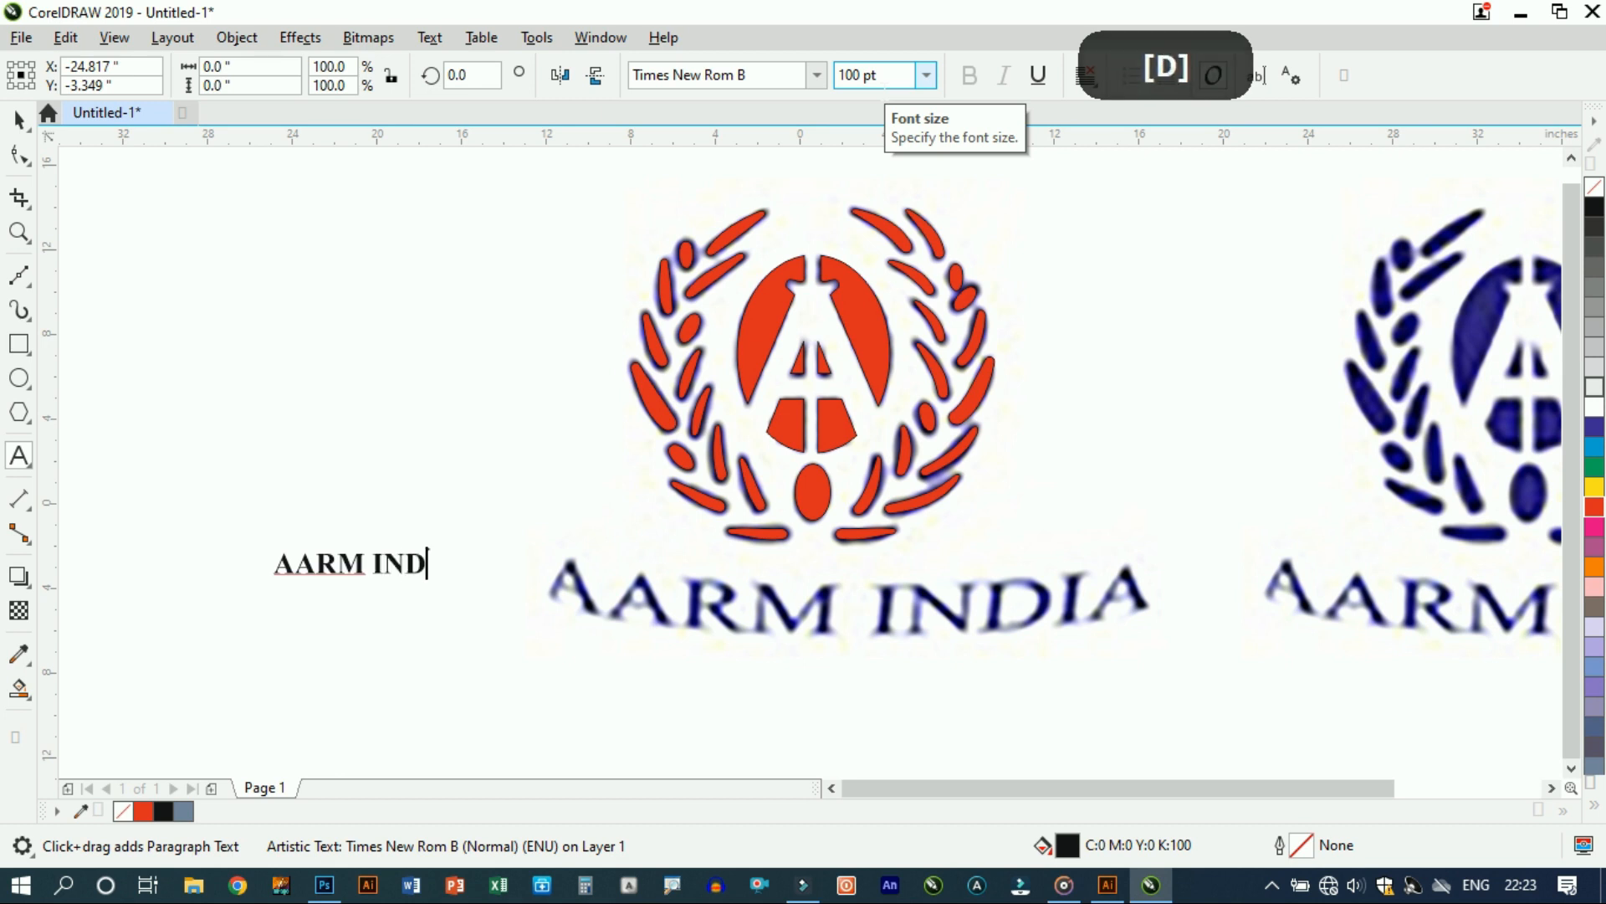
Step: Enlarge the AARM INDIA text to about 23.66 inches wide and place it over the blurry lettering below the emblem
key("ctrl+space")
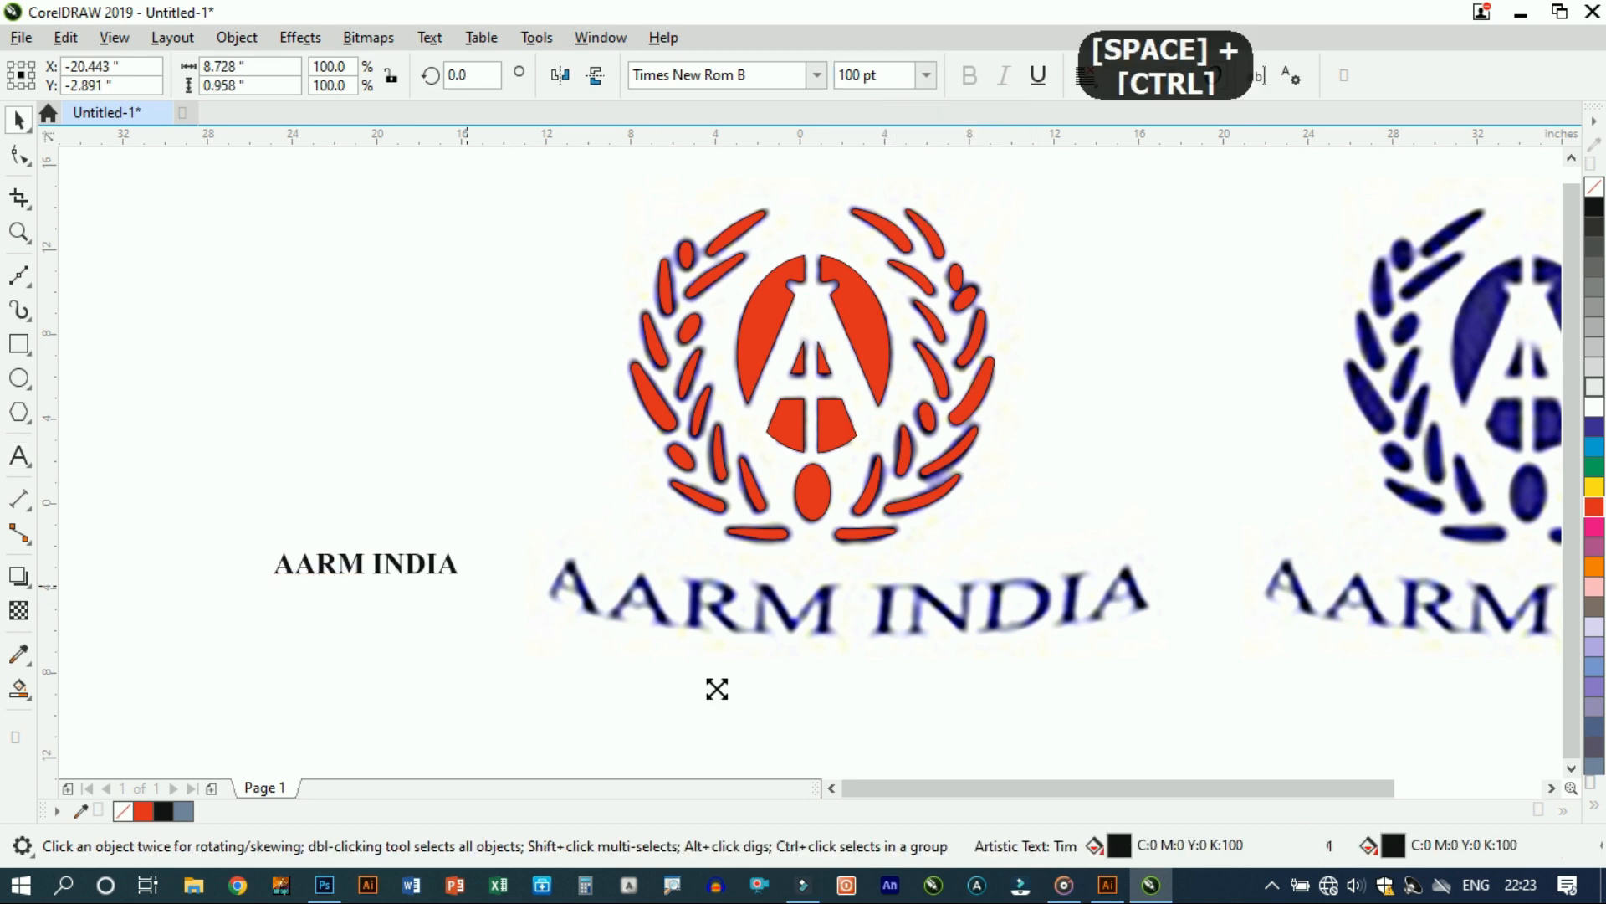
left_click_drag(717, 688, 716, 688)
left_click_drag(619, 584, 900, 591)
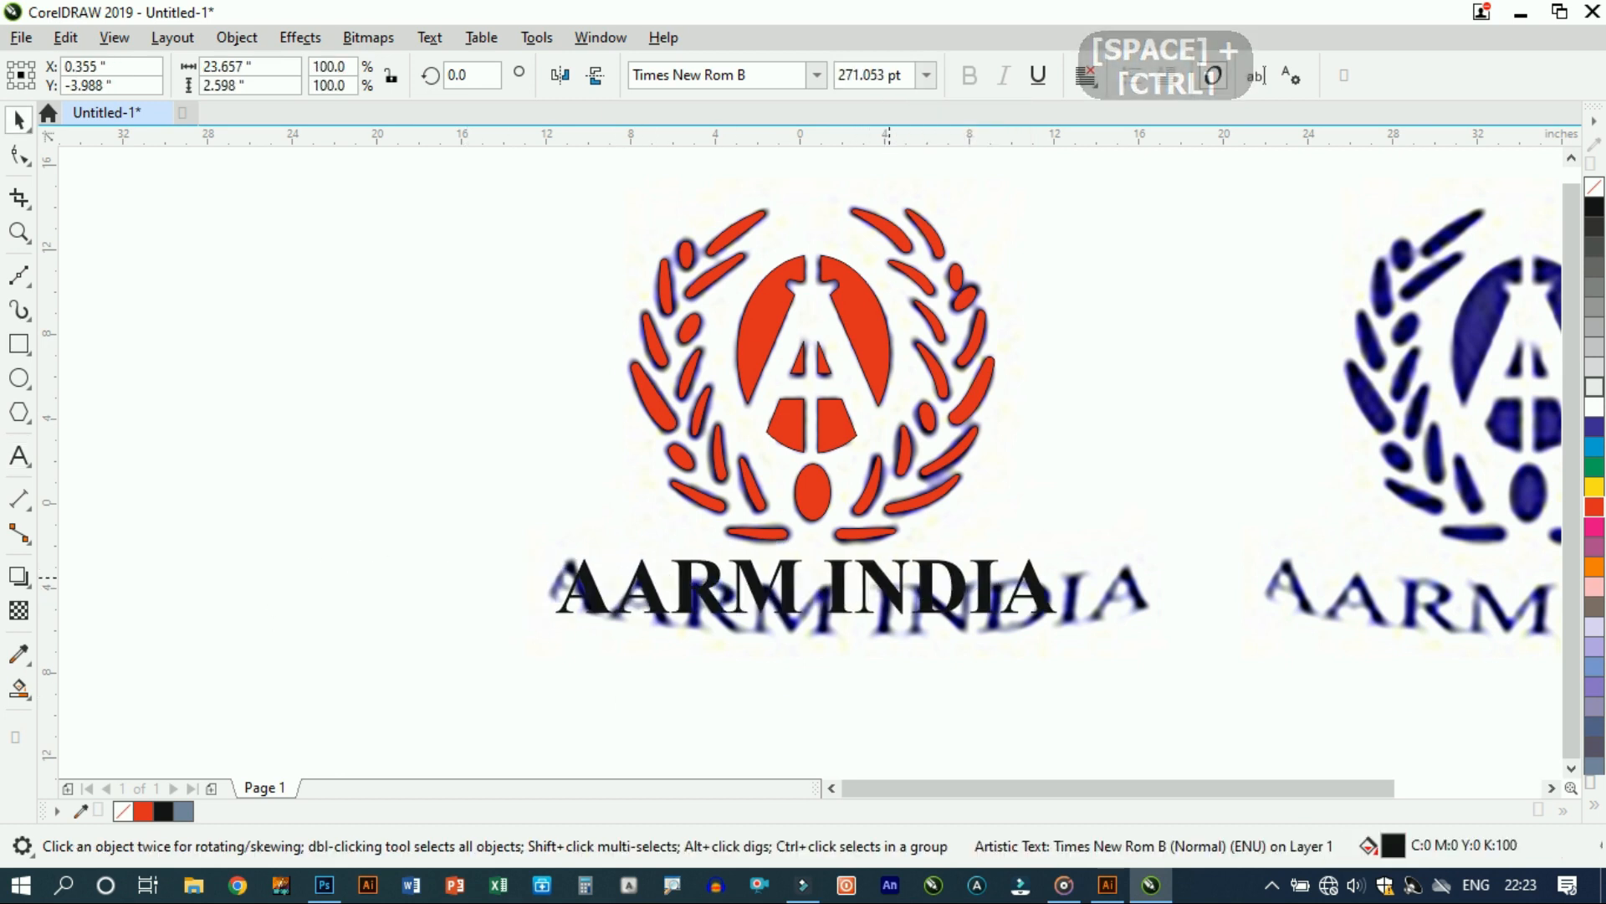
Step: Fill all the red emblem shapes and the AARM INDIA text with dark blue, removing the emblem shapes' outlines
left_click(427, 226)
left_click_drag(1098, 560, 1096, 555)
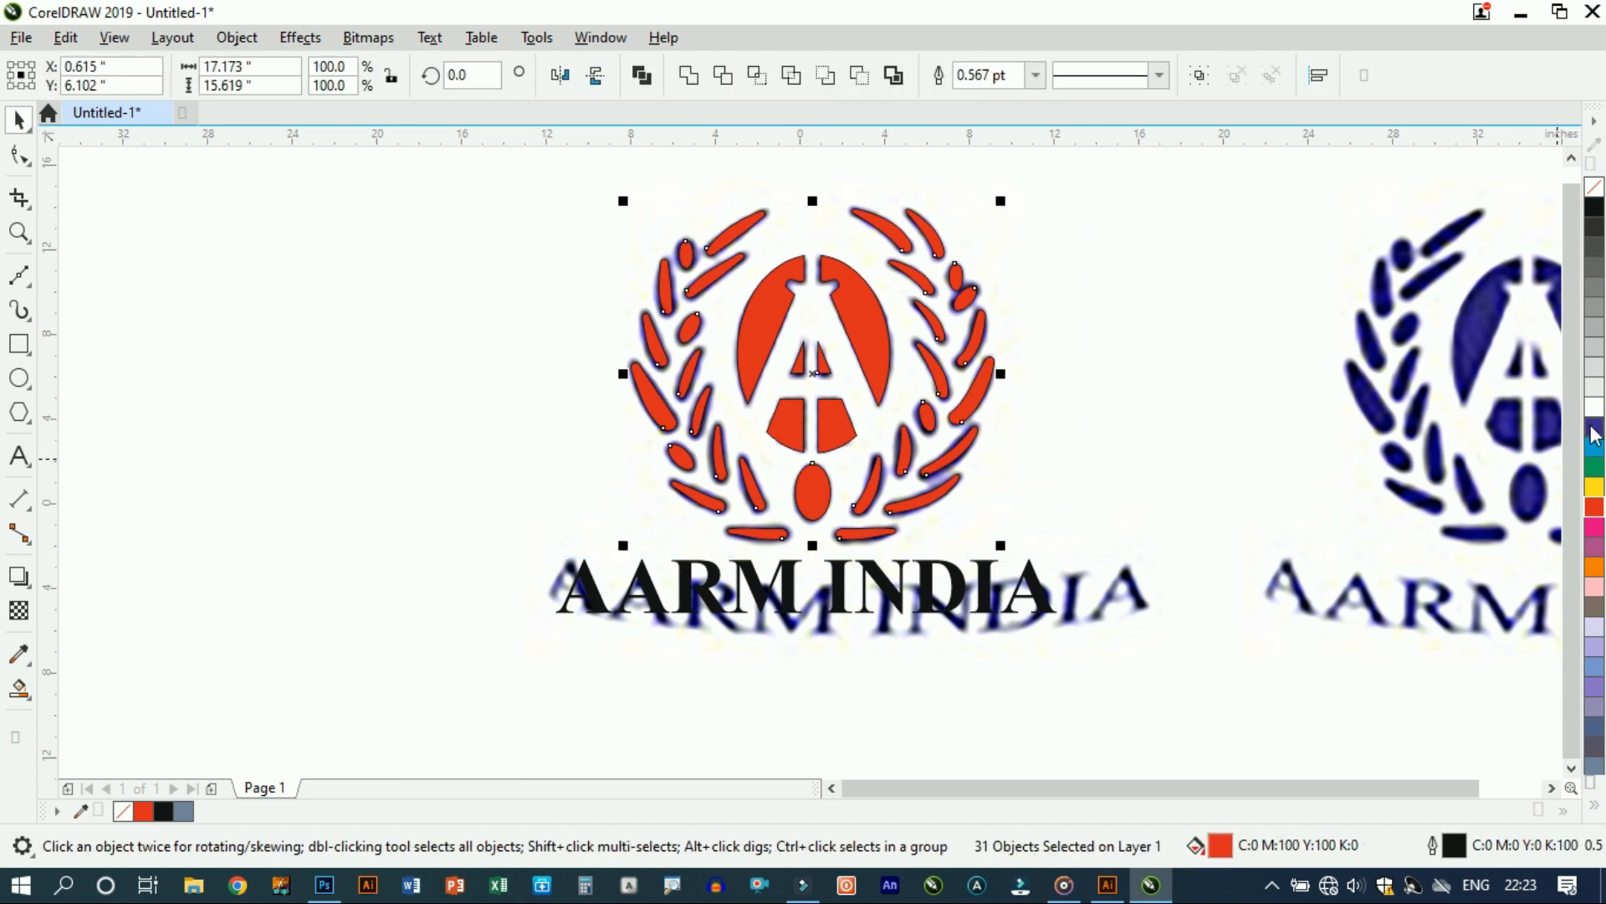
left_click(1593, 428)
right_click(1592, 192)
left_click(775, 586)
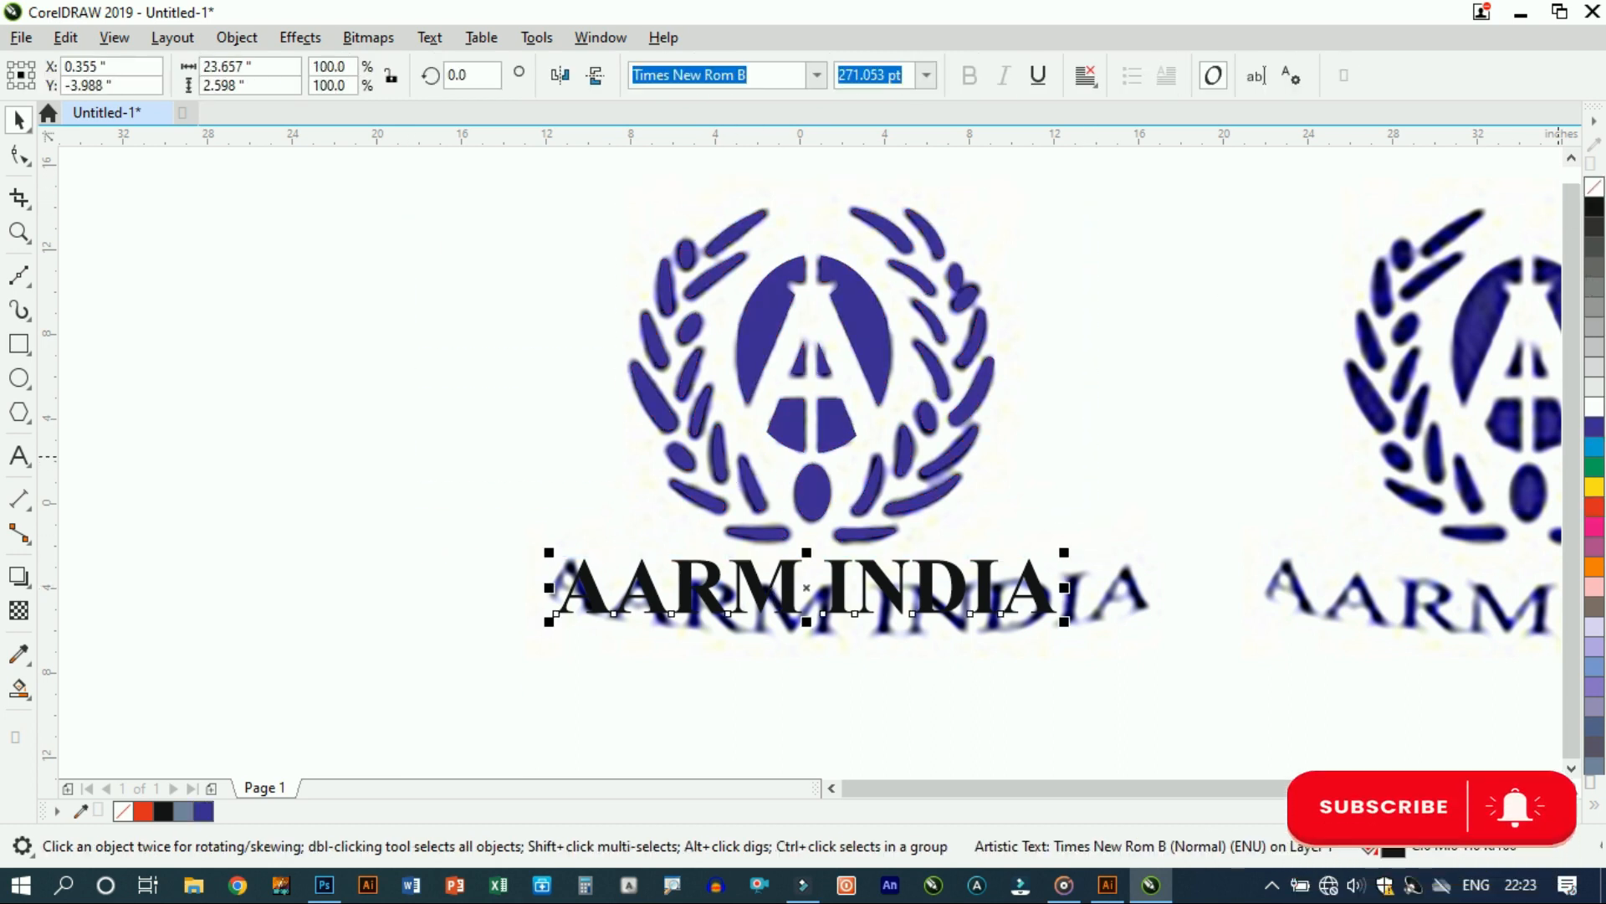
left_click(1593, 428)
left_click(425, 407)
Step: Unlock both blurry logo bitmaps and delete the one underneath the redrawn logo
scroll(385, 488, "down", 1)
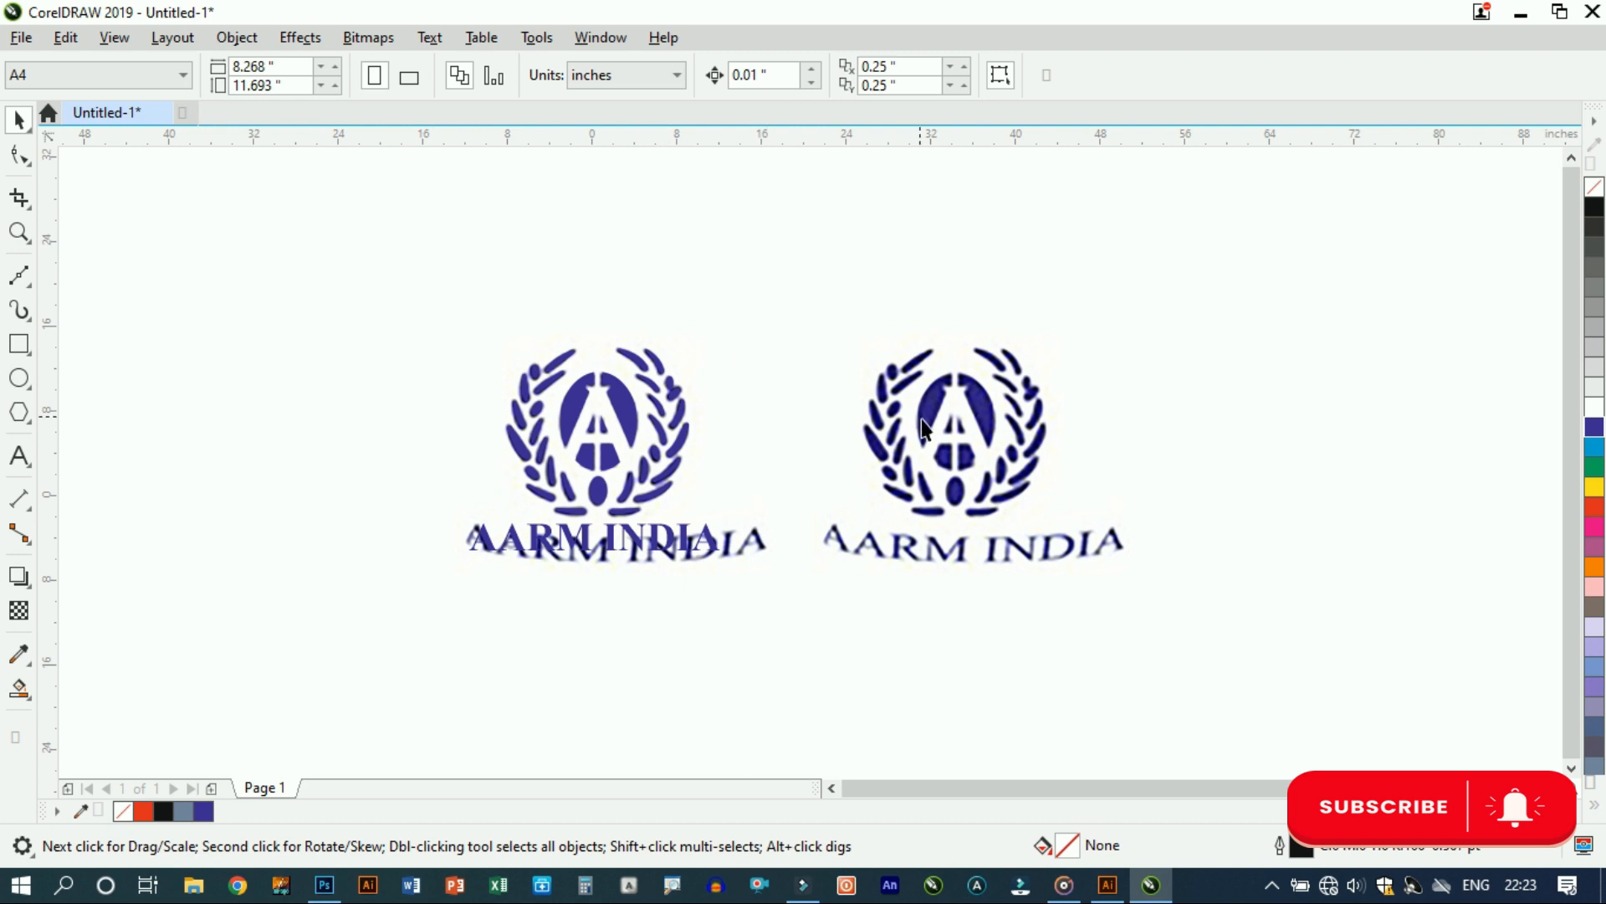
right_click(921, 416)
left_click(979, 467)
left_click(902, 626)
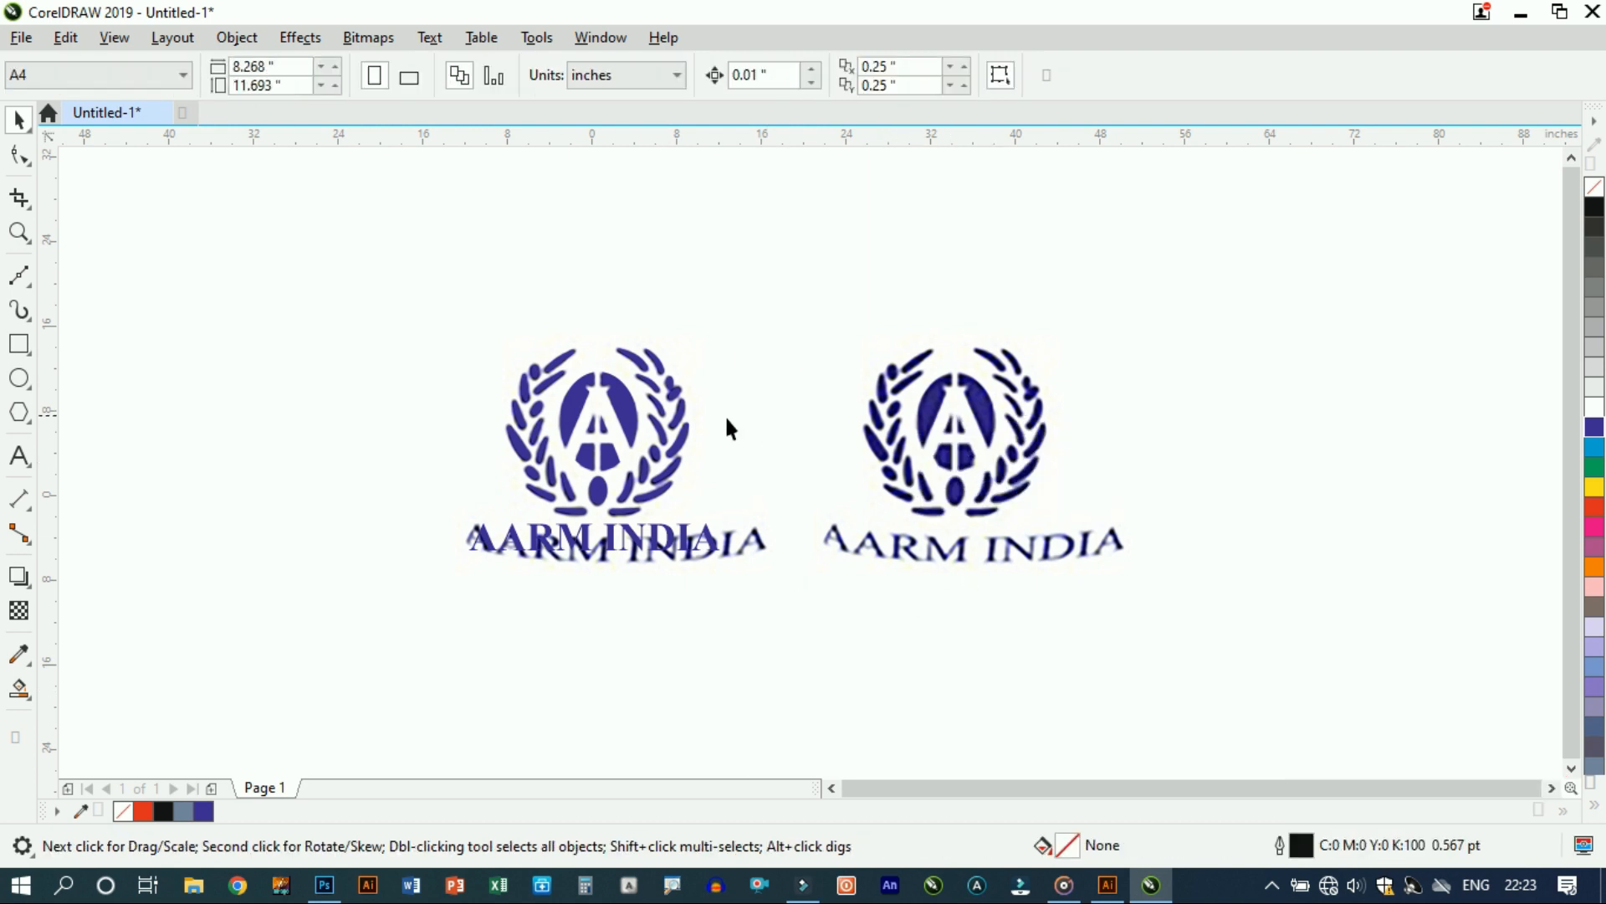
right_click(718, 465)
left_click(770, 505)
key("Delete")
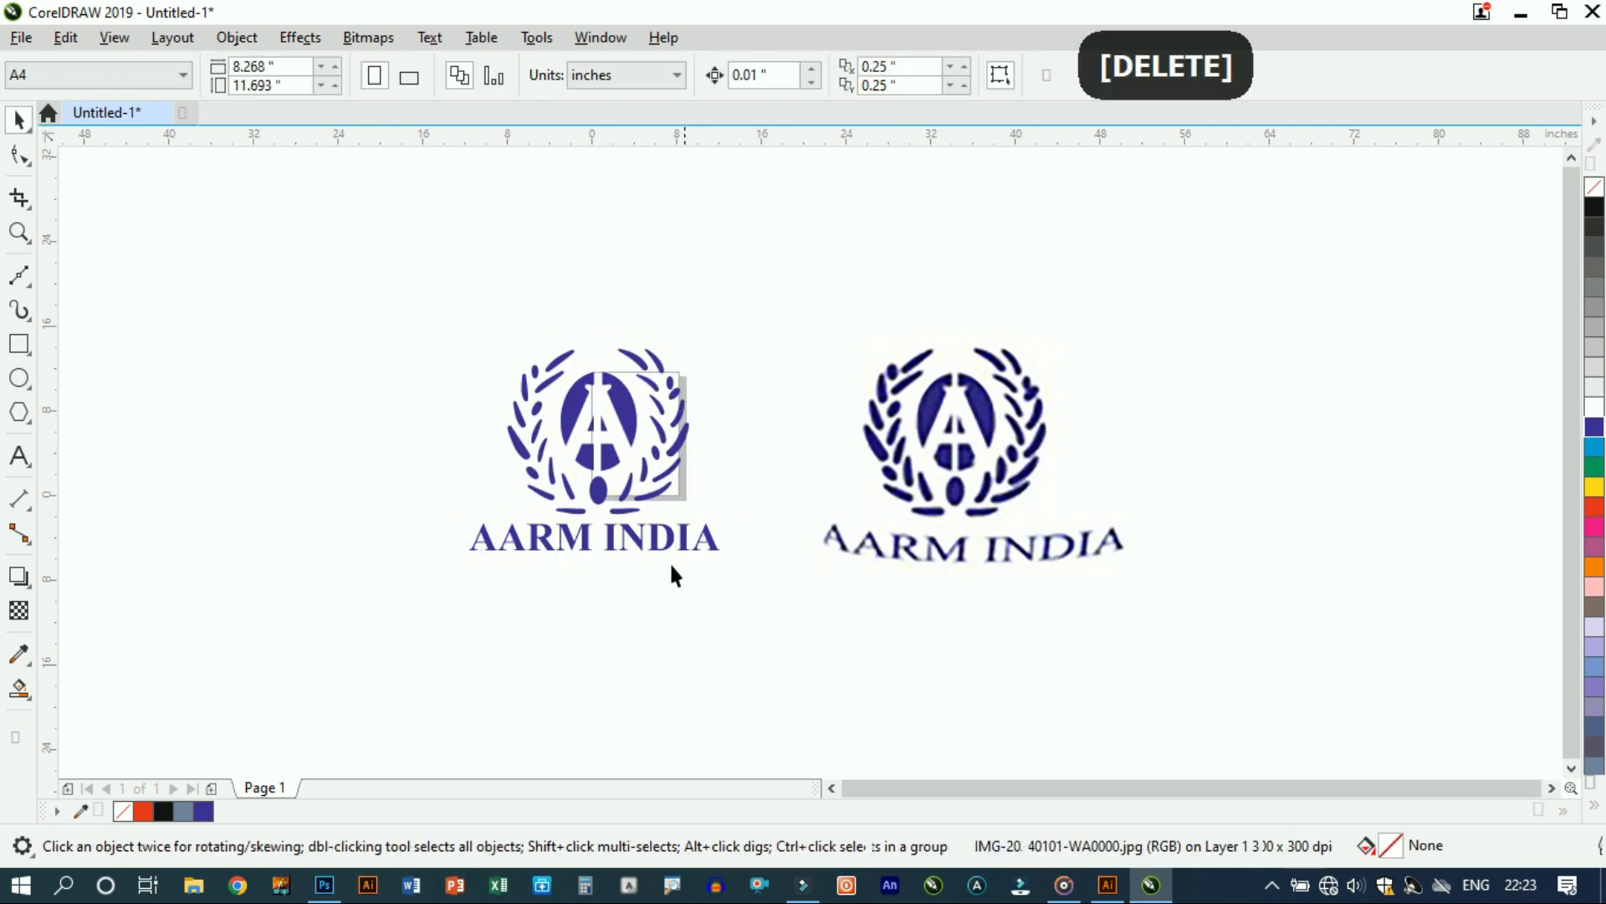
Step: Group all the vector shapes of the redrawn wreath and letter A emblem
scroll(506, 479, "up", 2)
scroll(441, 462, "down", 2)
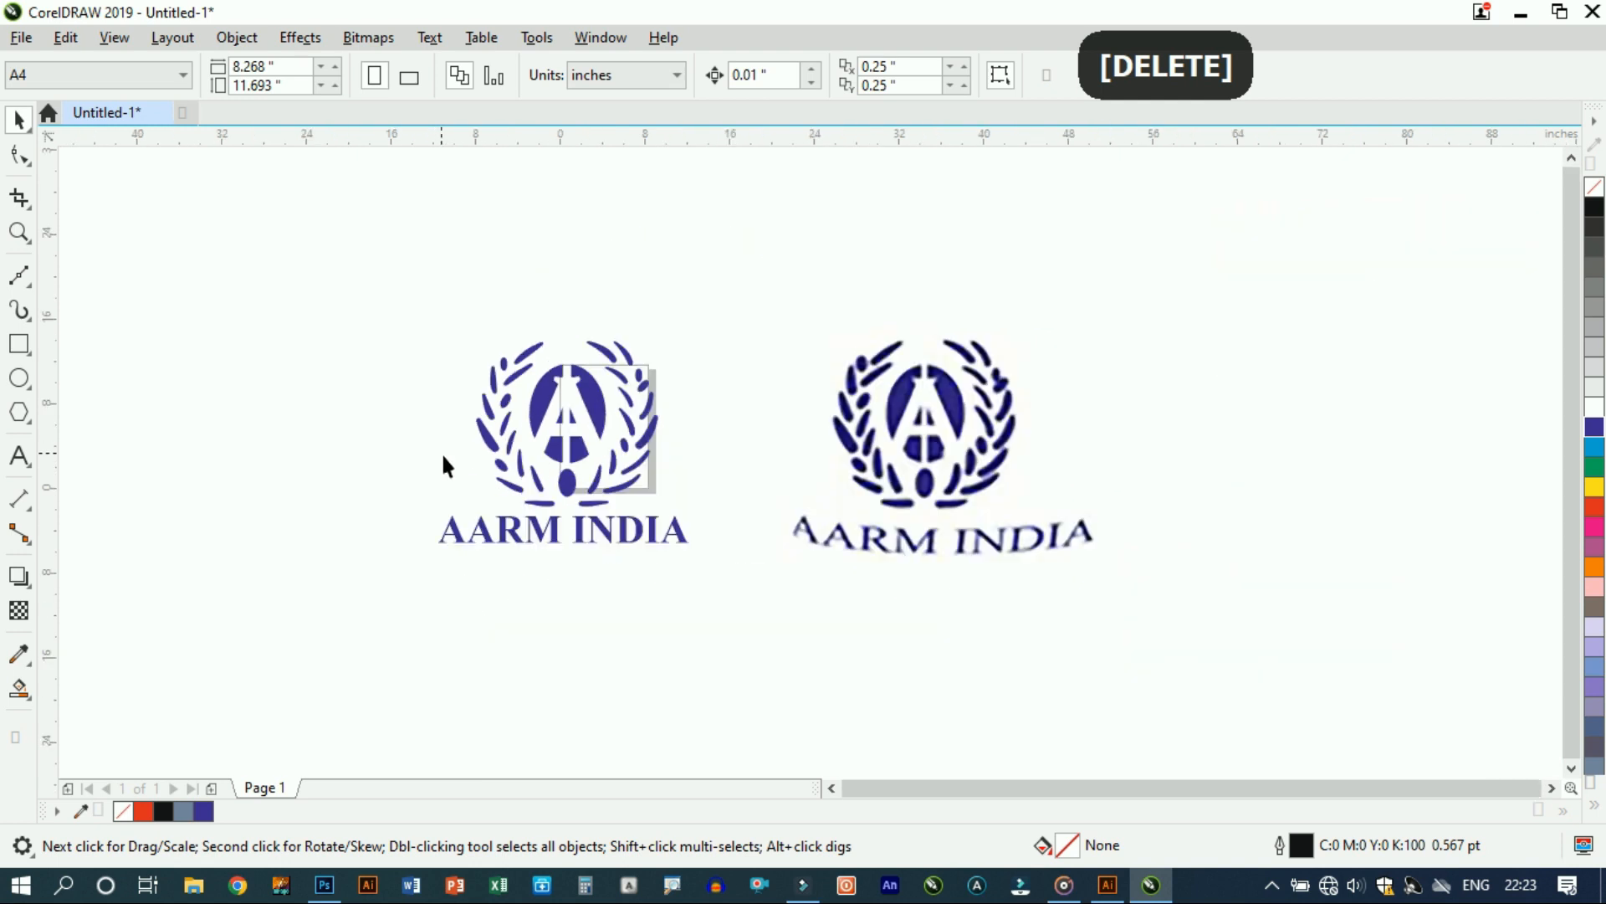
left_click(826, 416)
scroll(831, 404, "up", 2)
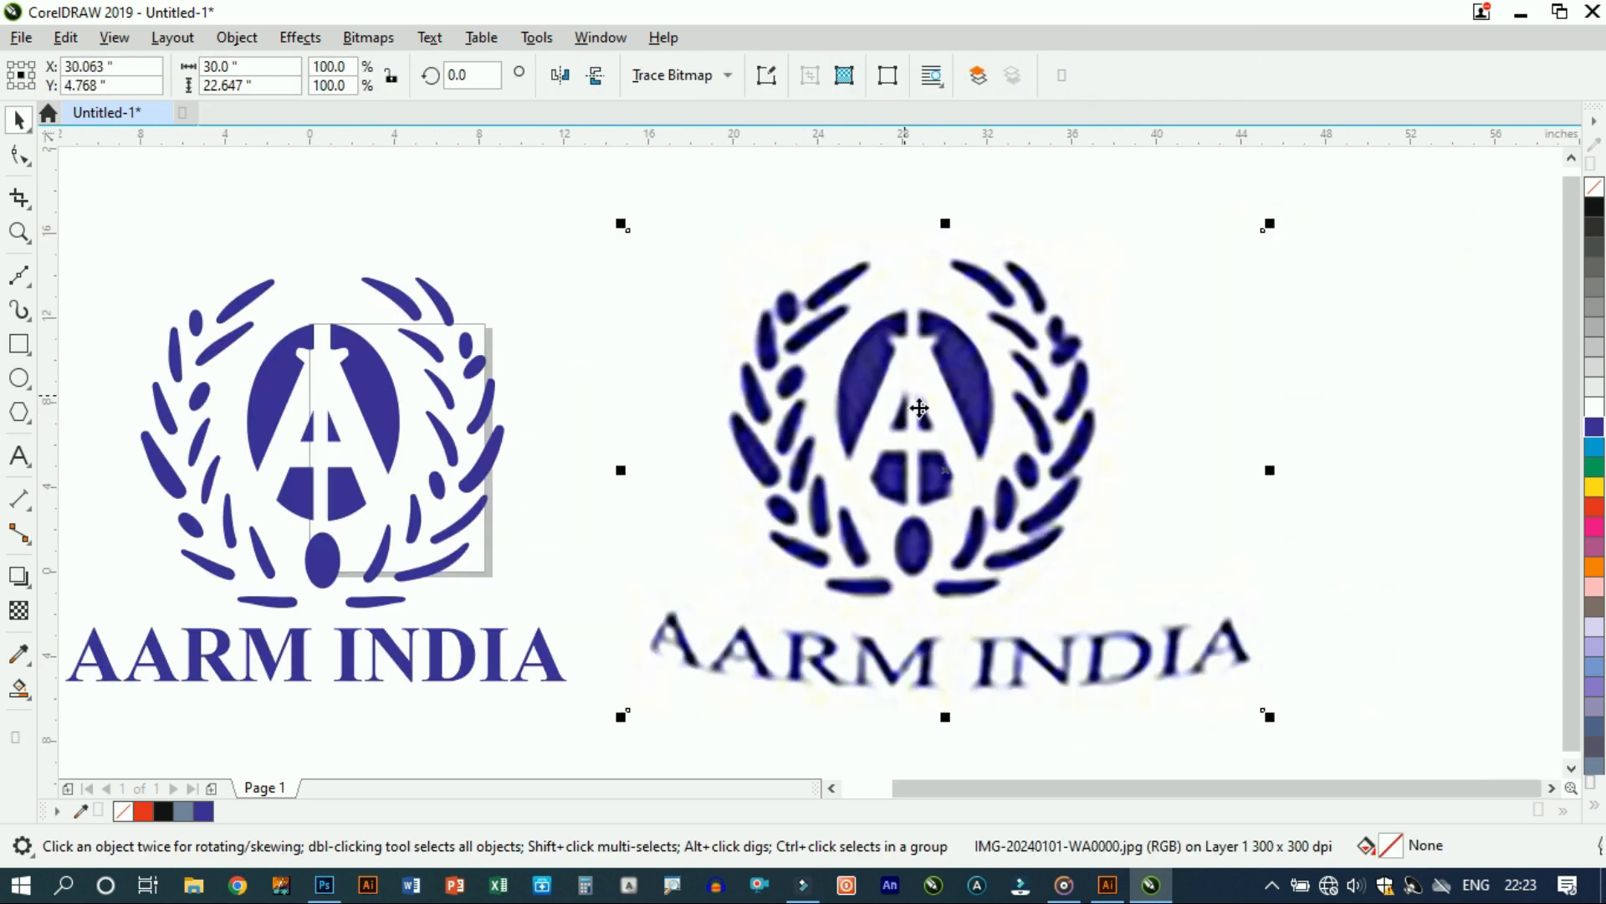
scroll(832, 404, "down", 2)
left_click_drag(369, 278, 728, 528)
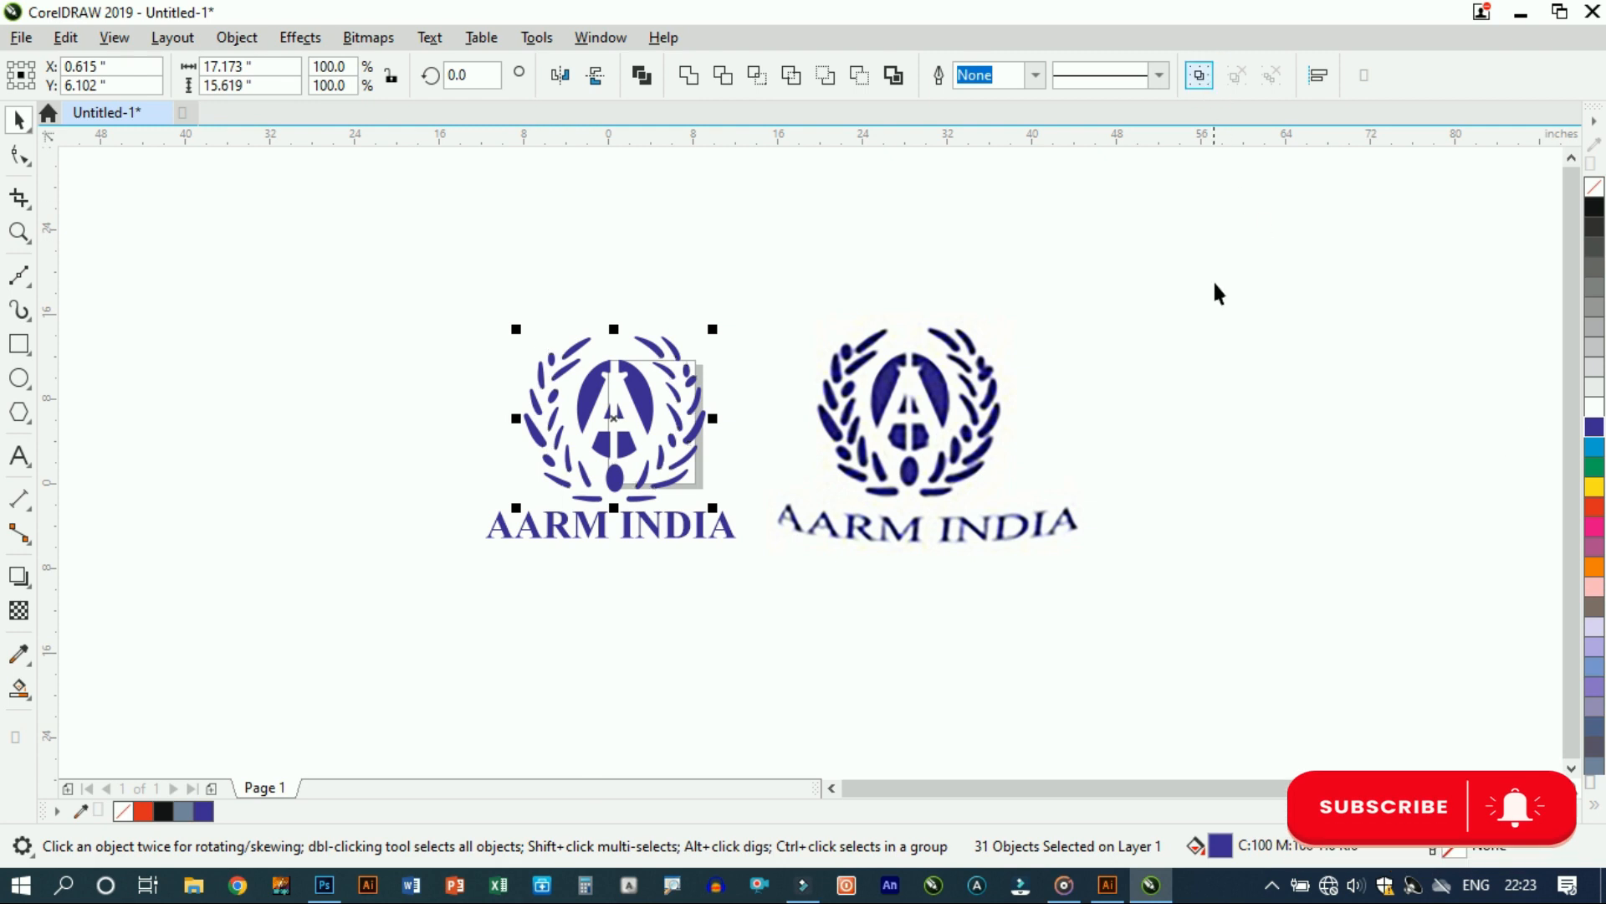
key("ctrl+g")
left_click_drag(373, 268, 755, 592)
left_click(753, 634)
Step: Fit the redrawn logo and the original bitmap in view and compare them in a full-screen preview
left_click_drag(315, 243, 1121, 569)
key("shift+F2")
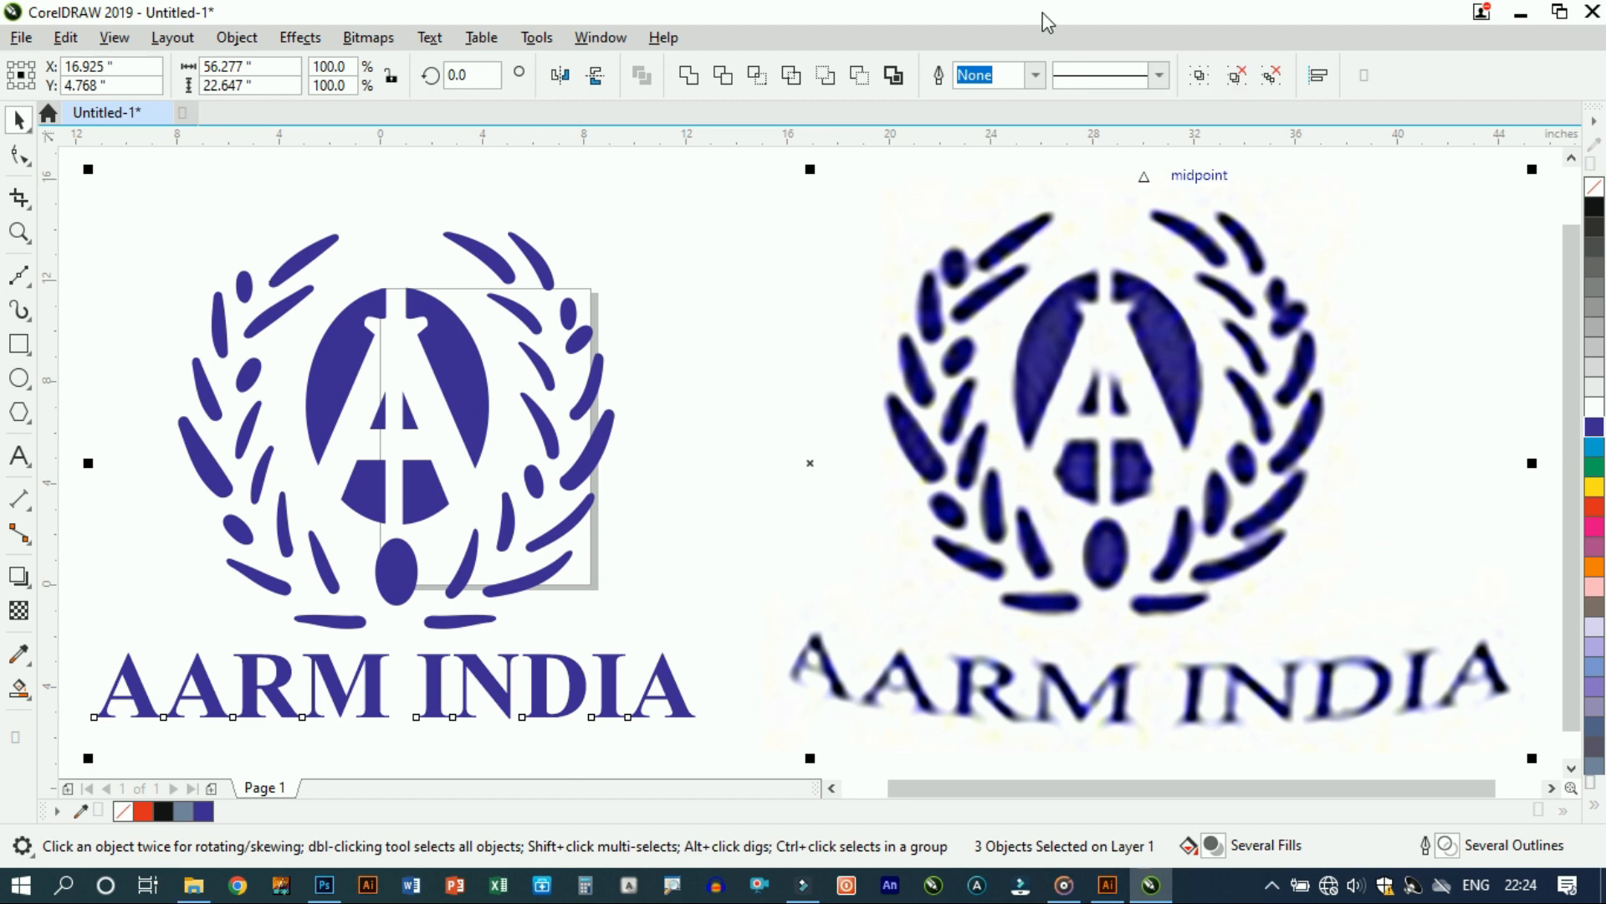
left_click(691, 220)
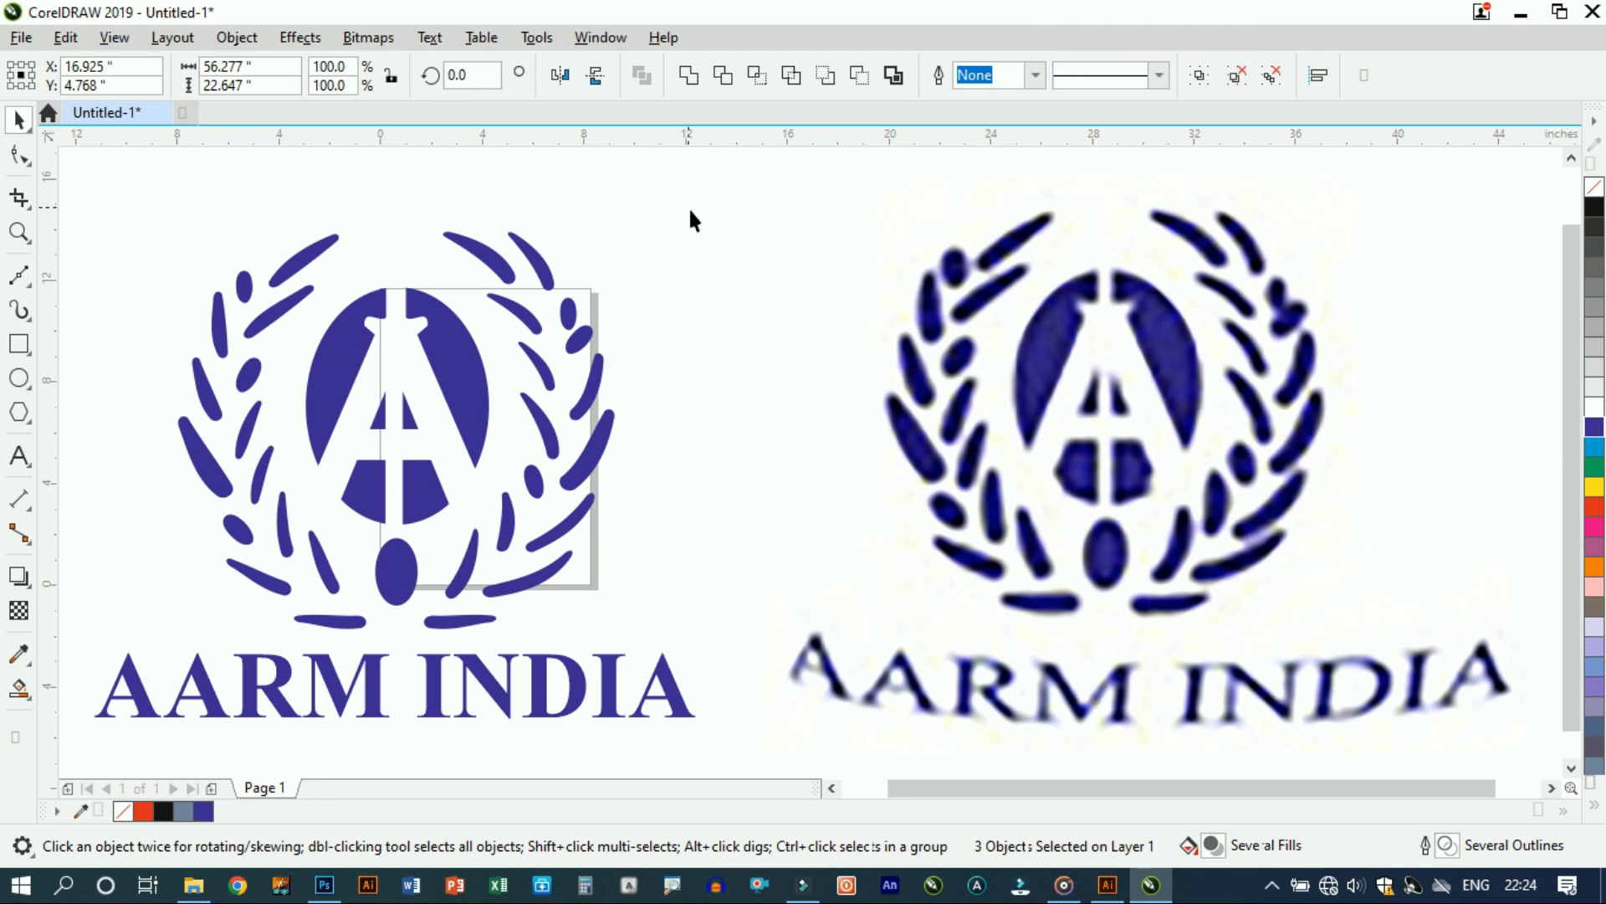
left_click(110, 48)
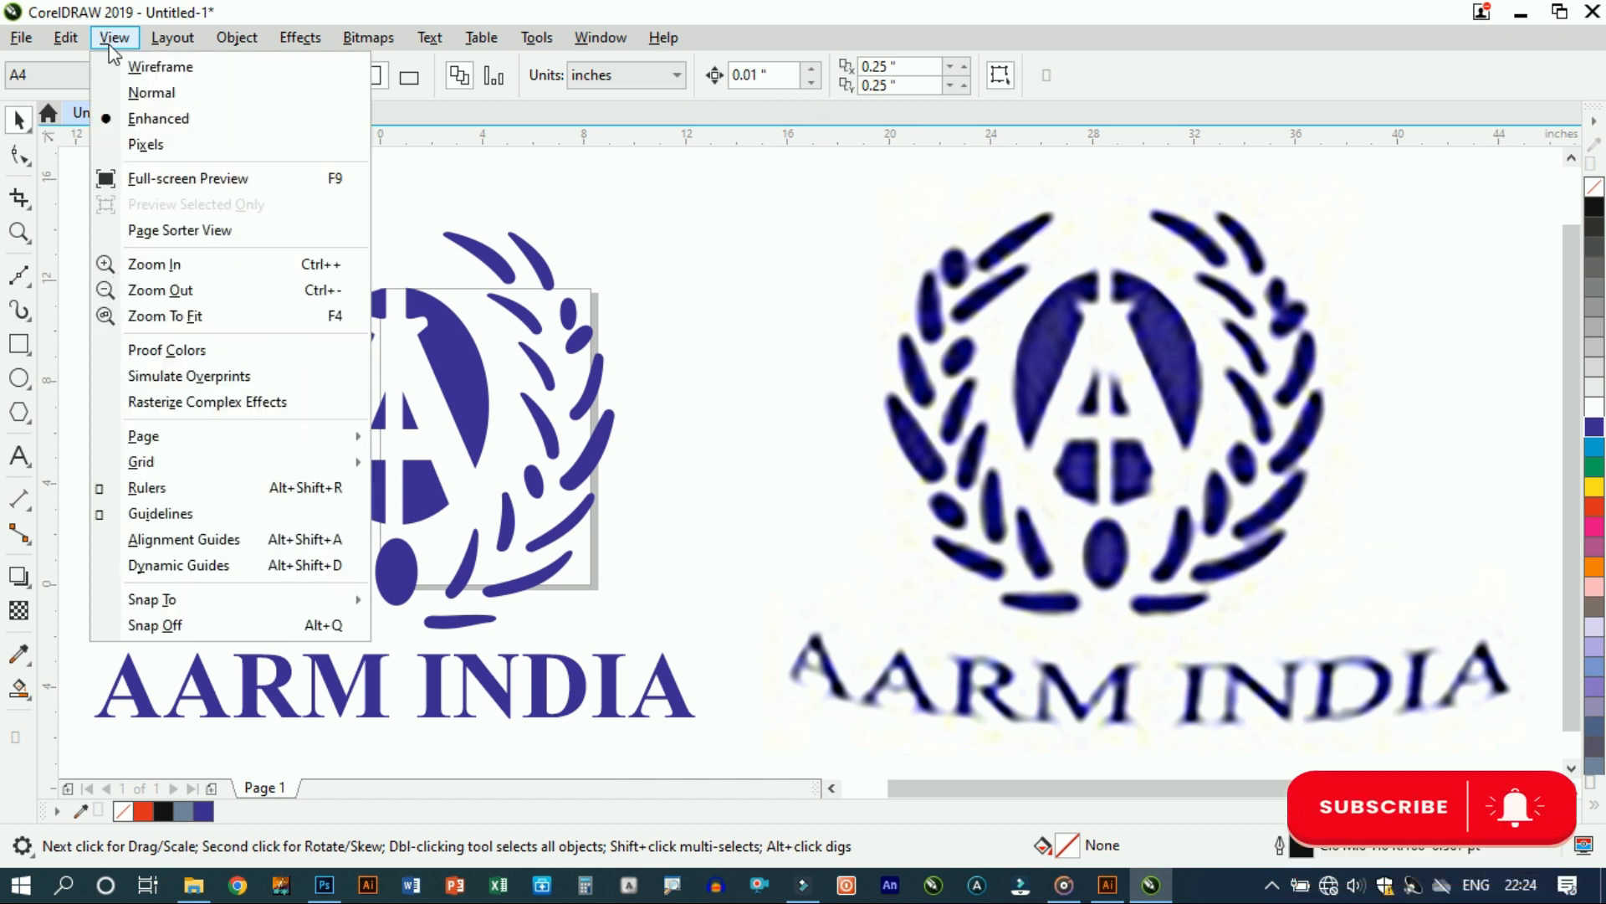
left_click(225, 180)
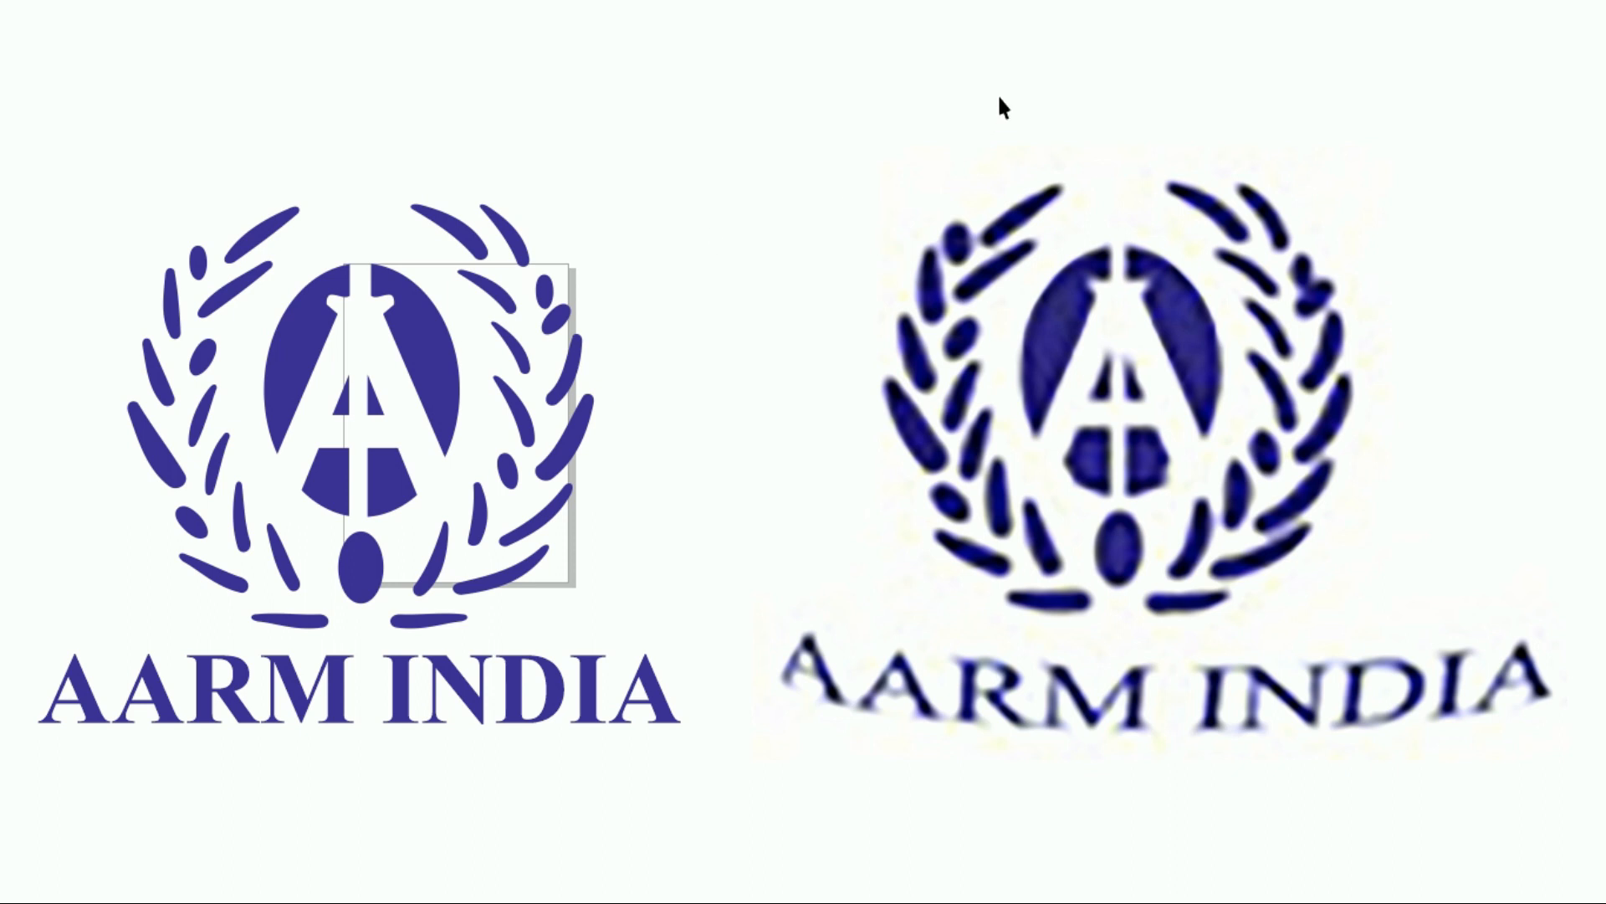